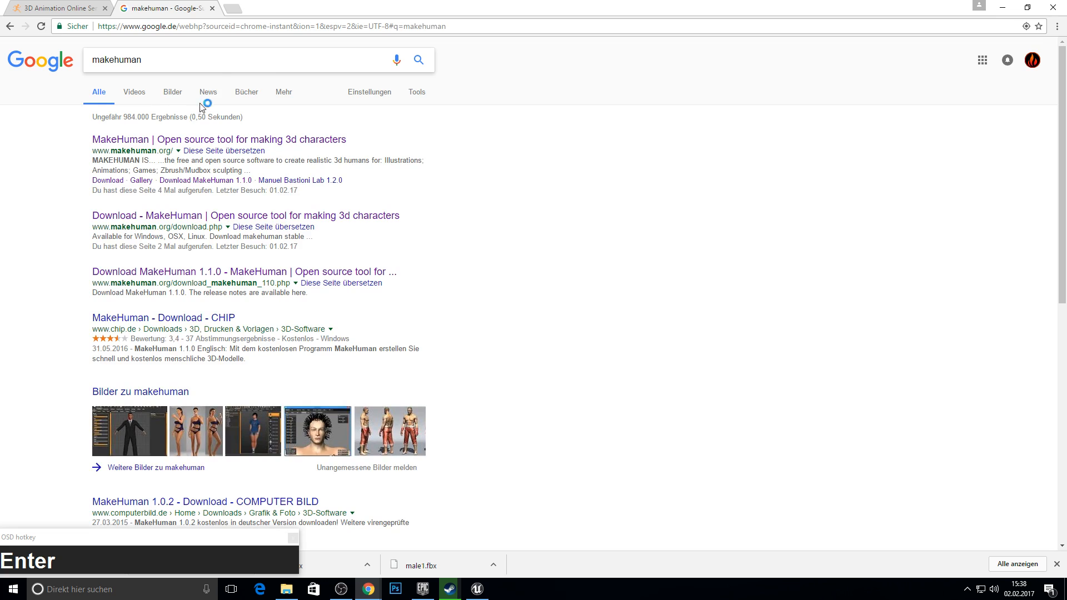
Open the MakeHuman website, view its download page, and go to the listing of all nightly builds.
left_click(207, 138)
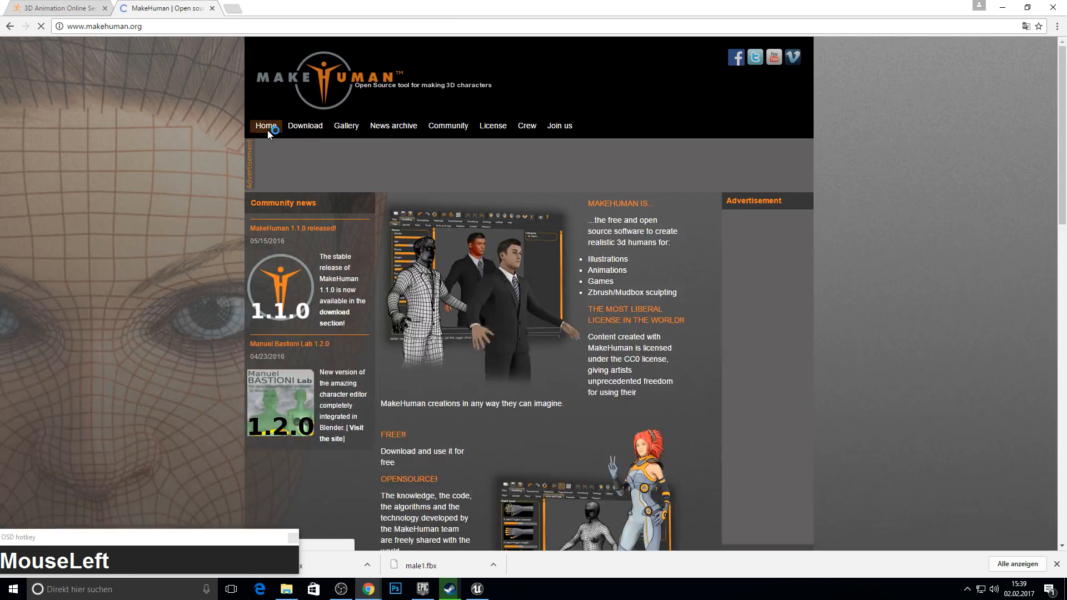
left_click(305, 126)
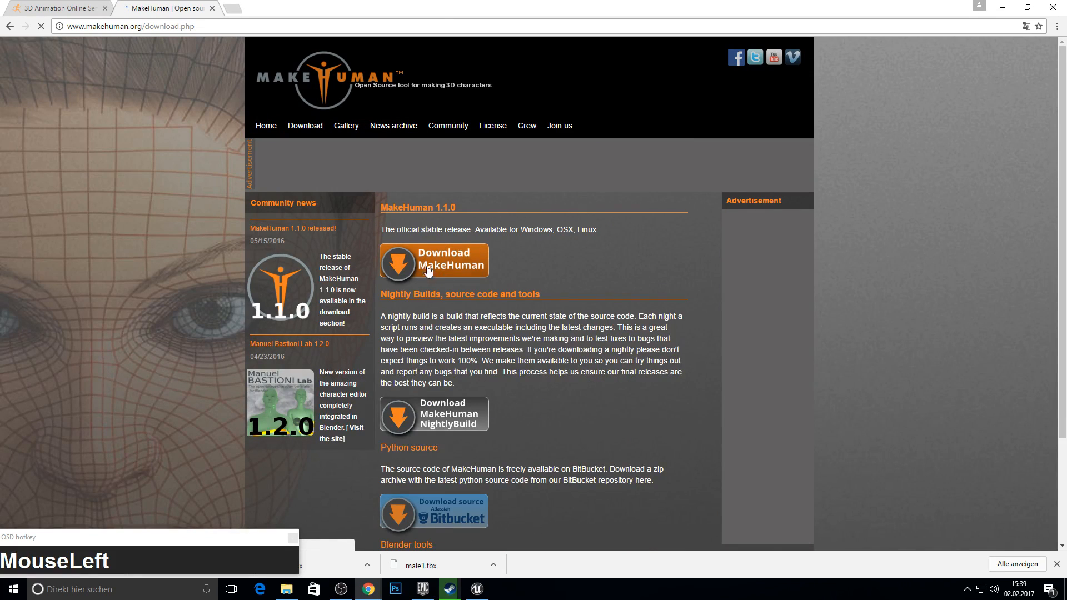
left_click(417, 260)
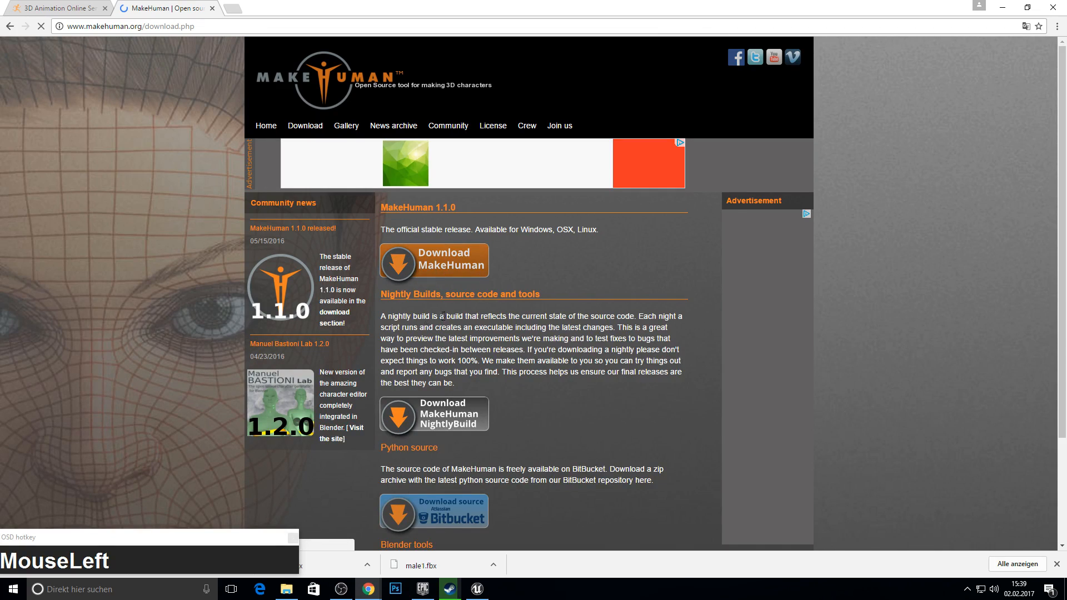
left_click(10, 26)
left_click(458, 409)
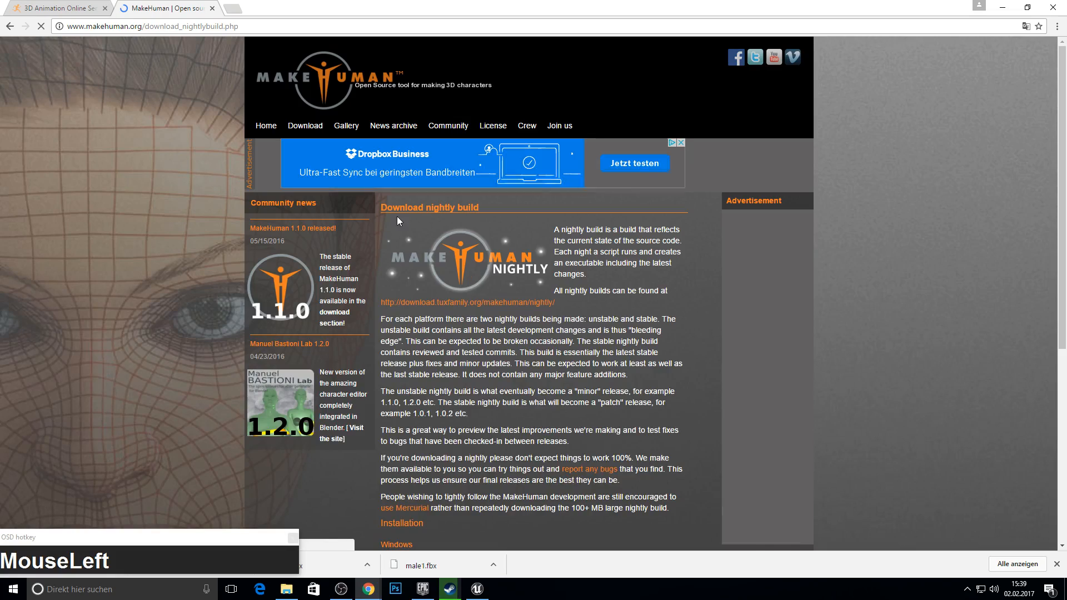
left_click(467, 303)
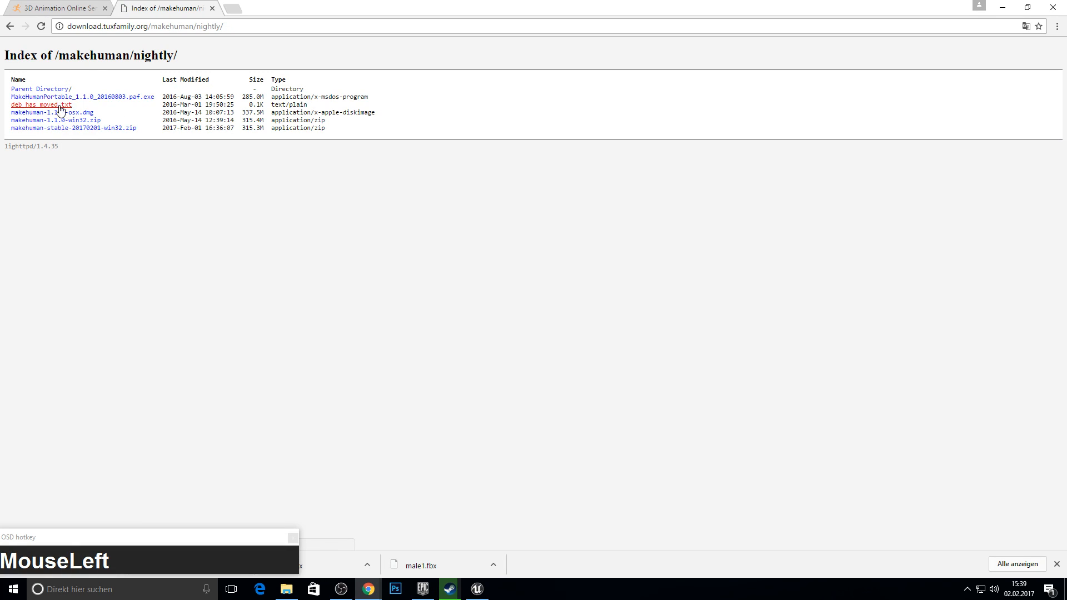
Launch makehuman.exe from the makehuman-1.1.0-win32 folder in Downloads and accept the nudity warning.
left_click(286, 589)
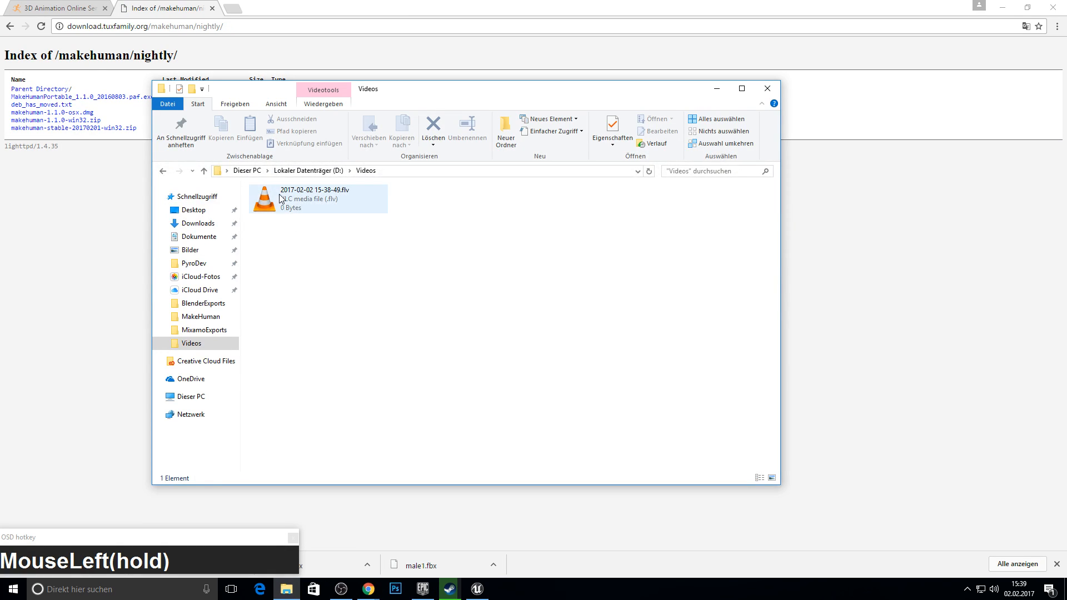
left_click(198, 223)
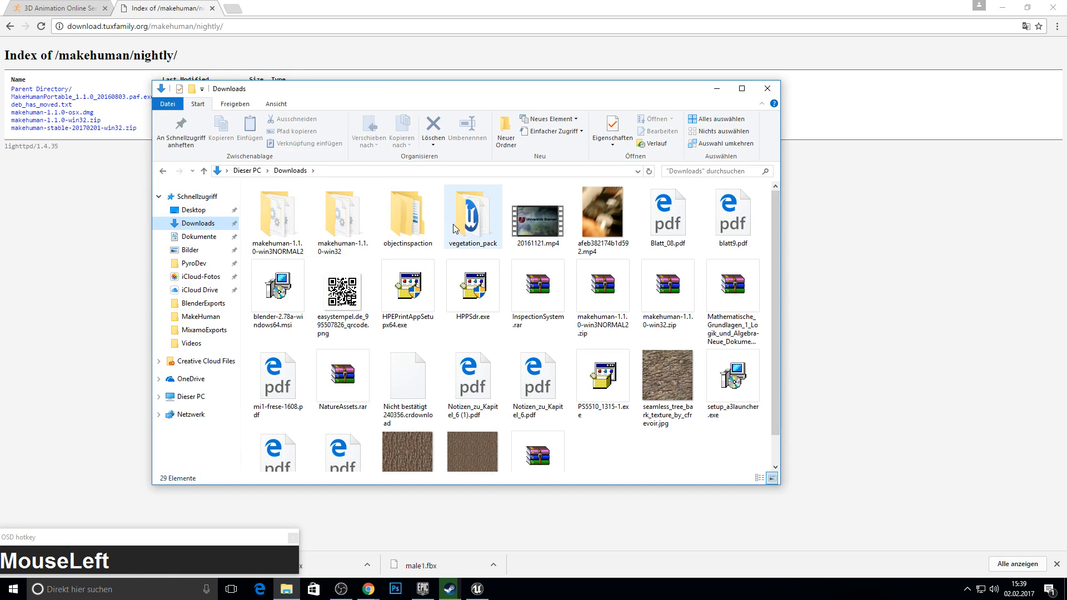
left_click(346, 218)
double_click(347, 218)
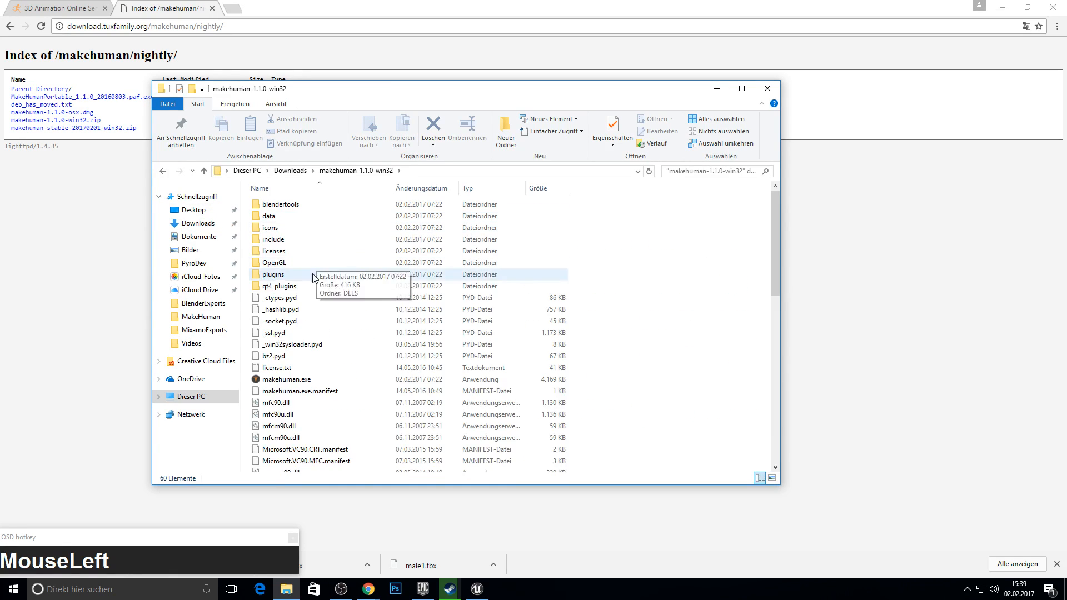
left_click(287, 380)
left_click(717, 89)
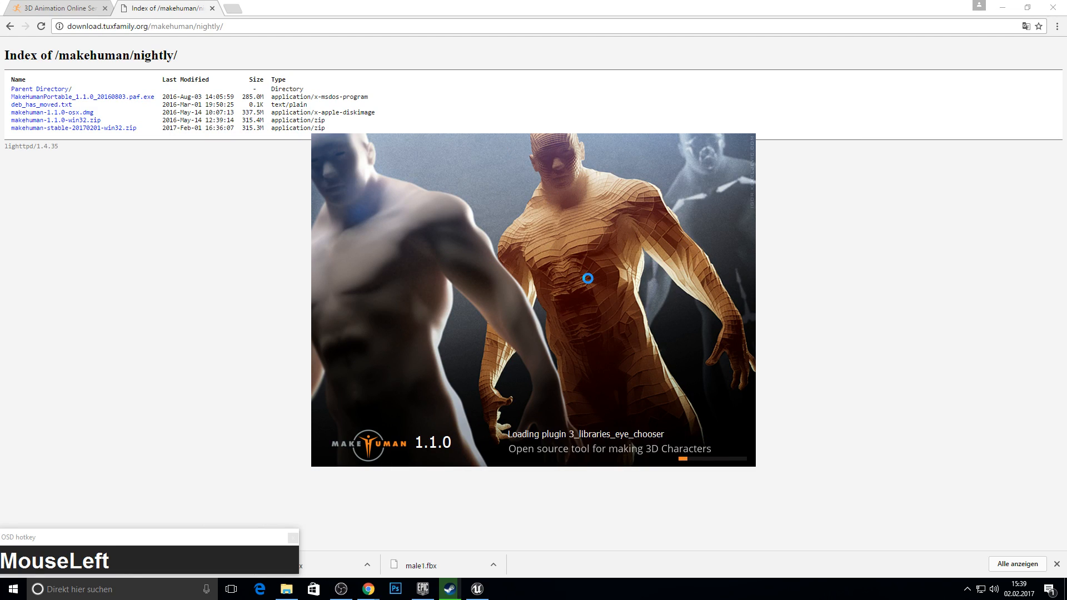
key("F10")
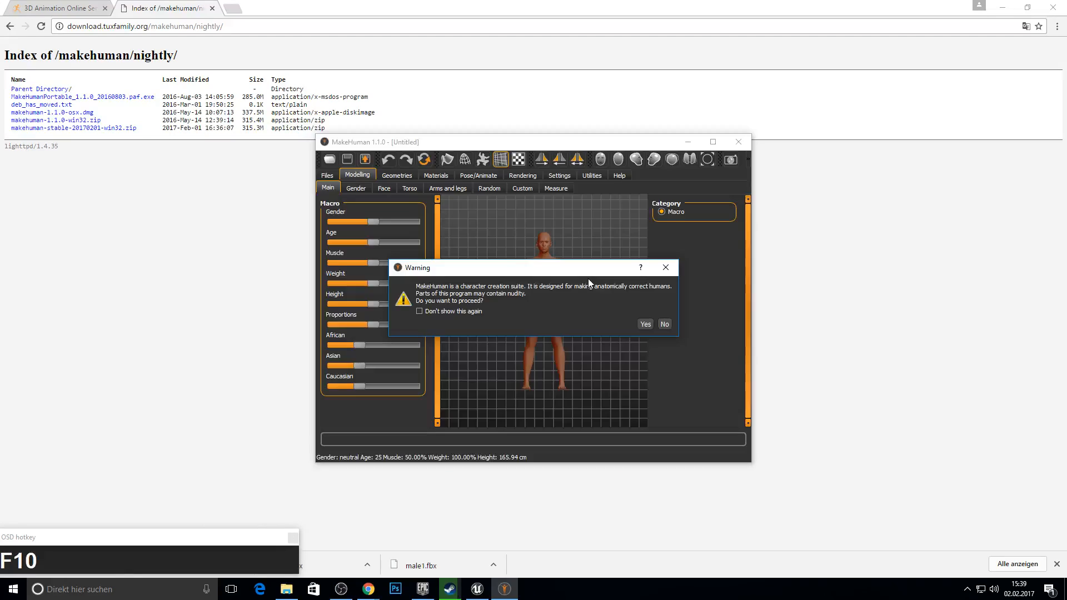
left_click(640, 326)
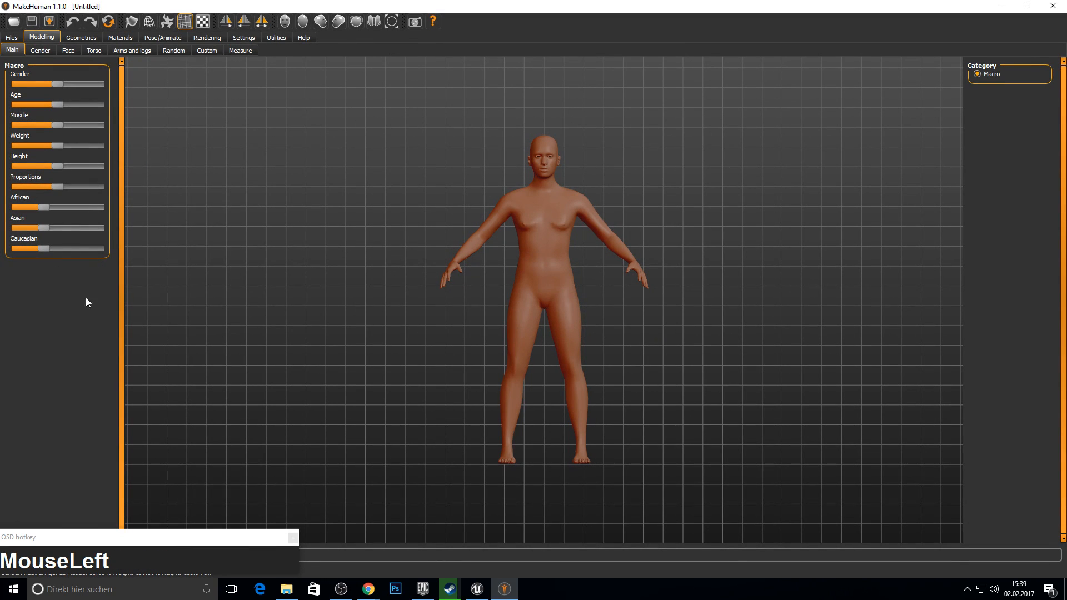
Set the character's gender fully to male and look through the face, torso, and arms and legs modelling options.
left_click_drag(56, 84, 115, 145)
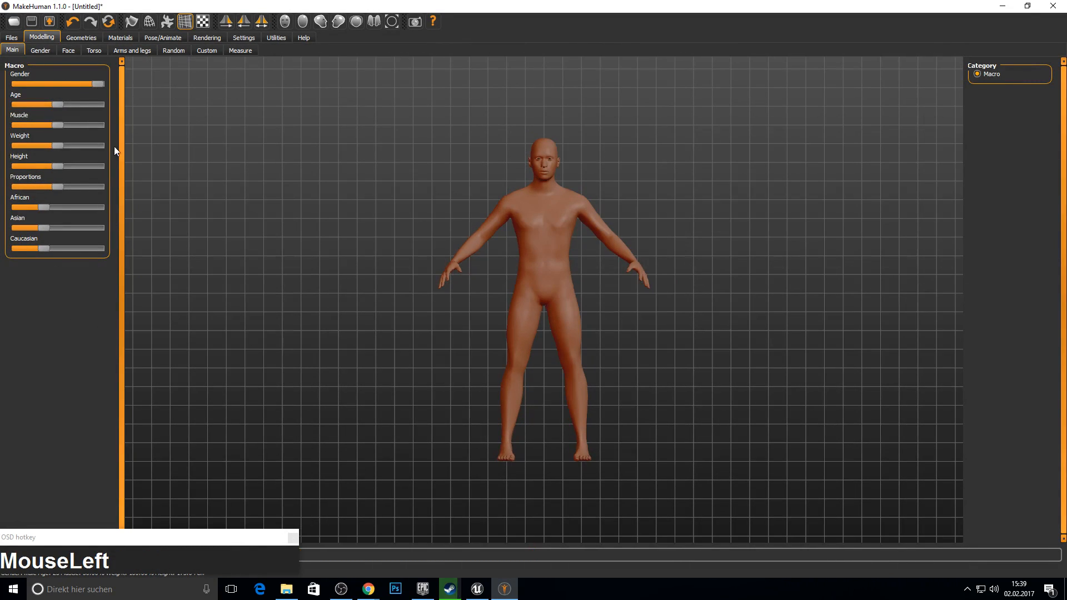
left_click(79, 36)
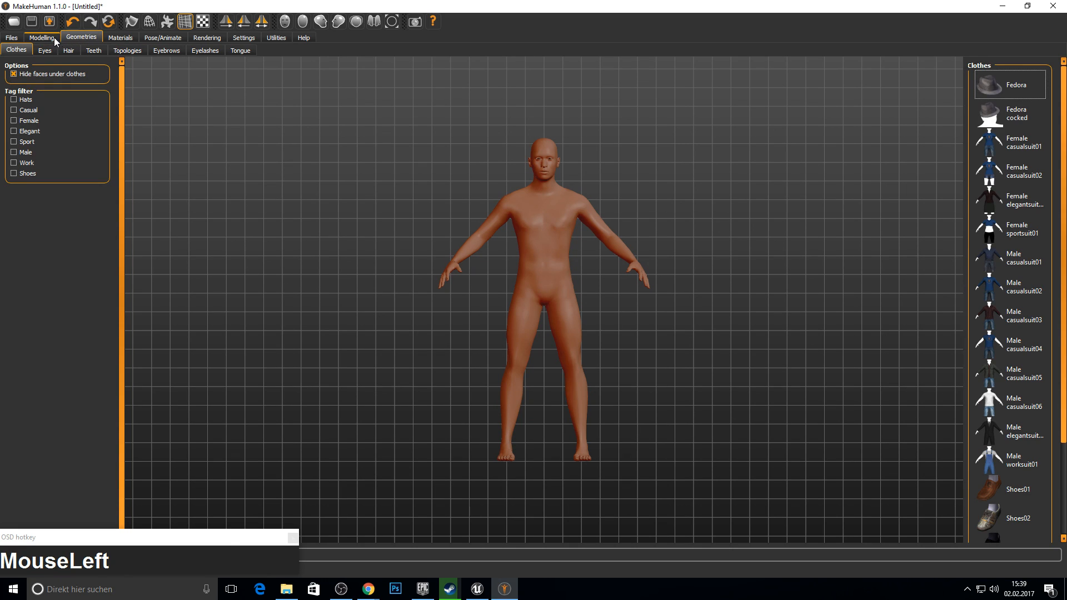
left_click(54, 38)
left_click(68, 50)
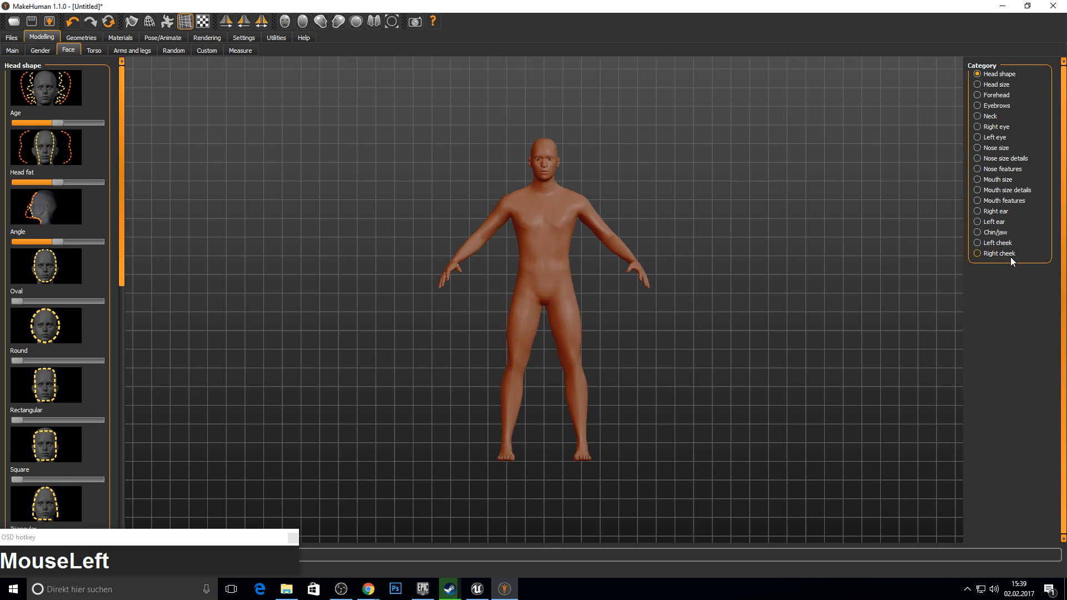
left_click(94, 50)
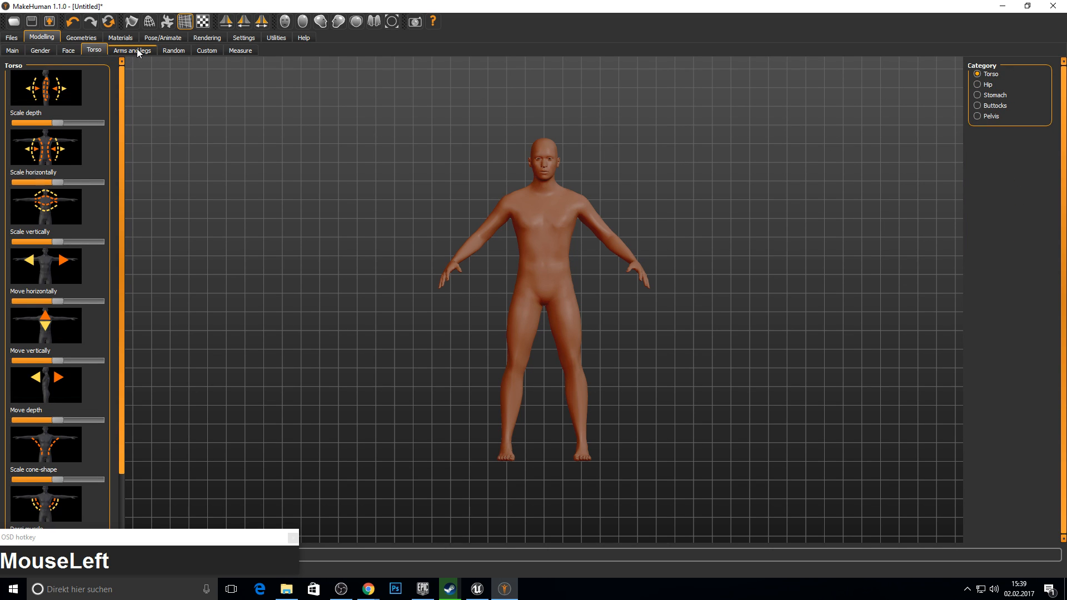
left_click(137, 50)
Turn off hiding of faces under clothes and dress the character in the male elegant suit.
left_click(81, 37)
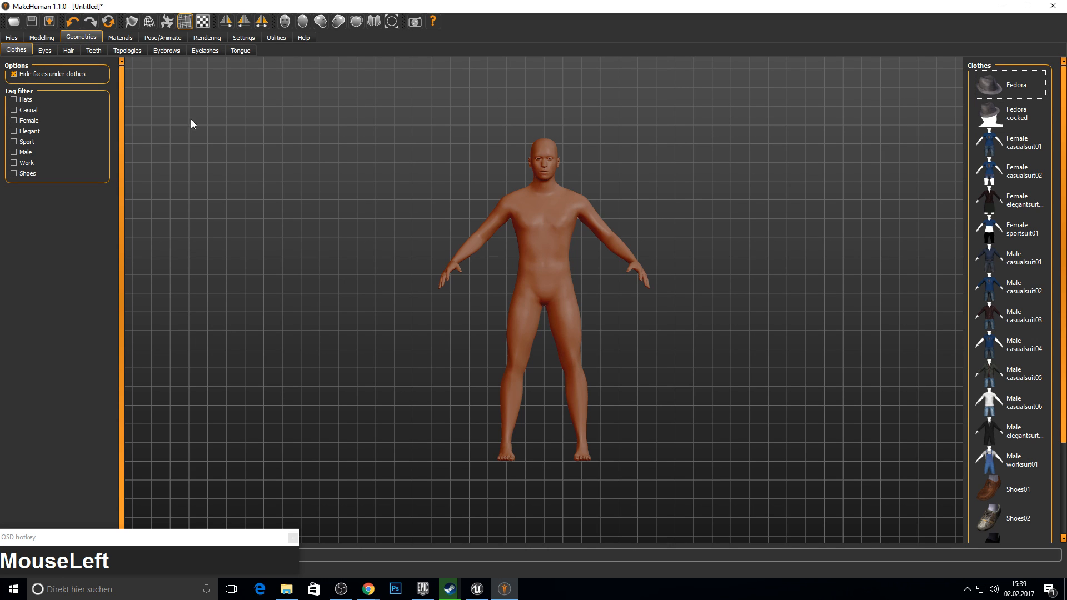
left_click(17, 74)
scroll(995, 167, "down", 1)
left_click(1020, 253)
scroll(1021, 341, "down", 1)
left_click(1023, 432)
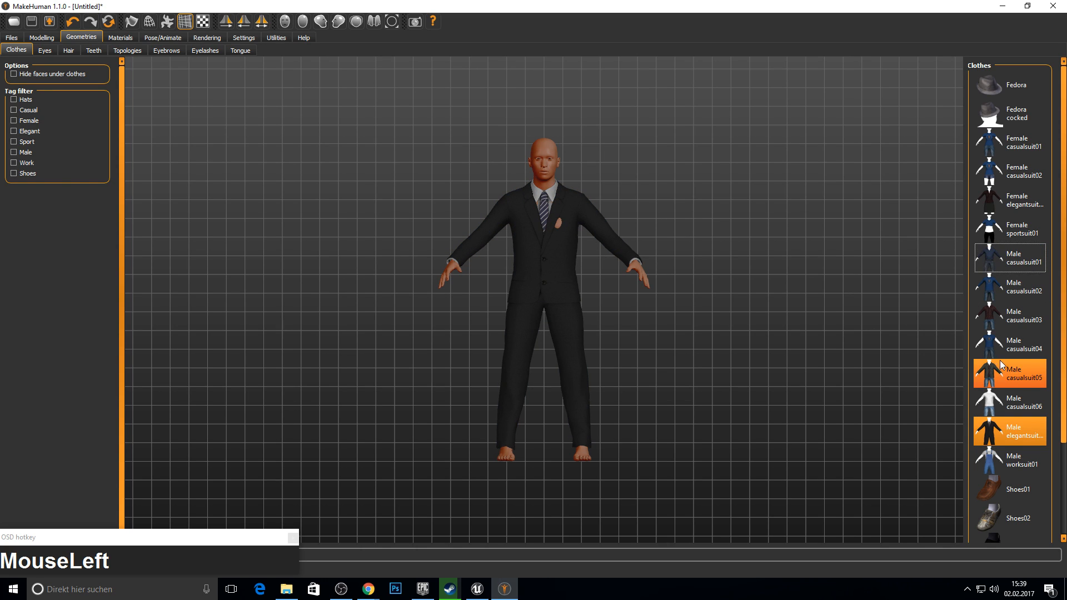
Add the white Shoes05 shoes to the character's outfit.
scroll(1009, 364, "down", 1)
left_click_drag(1061, 372, 1044, 456)
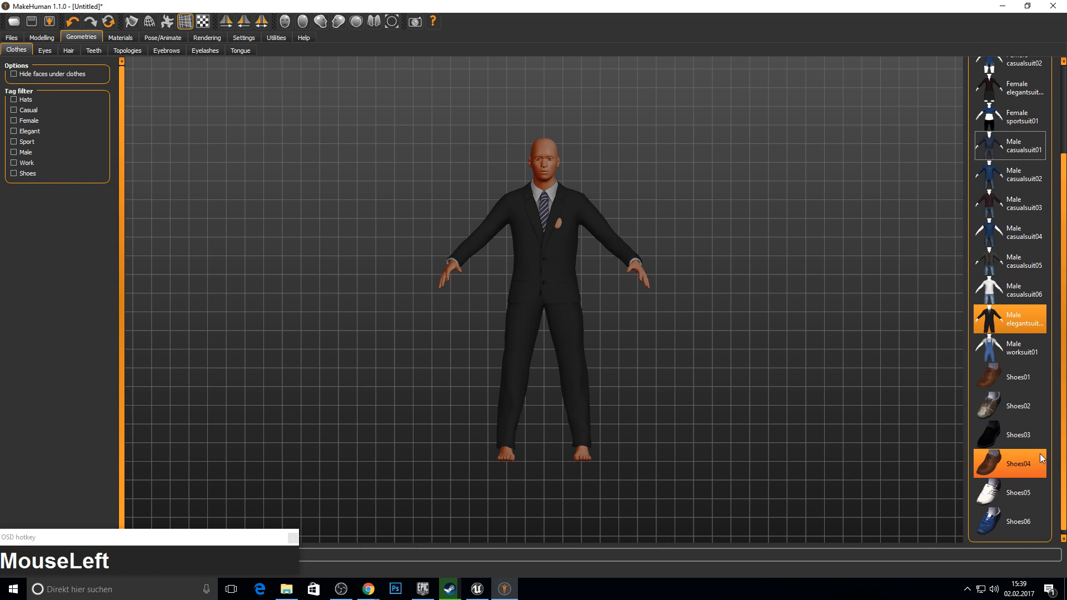
left_click(1020, 492)
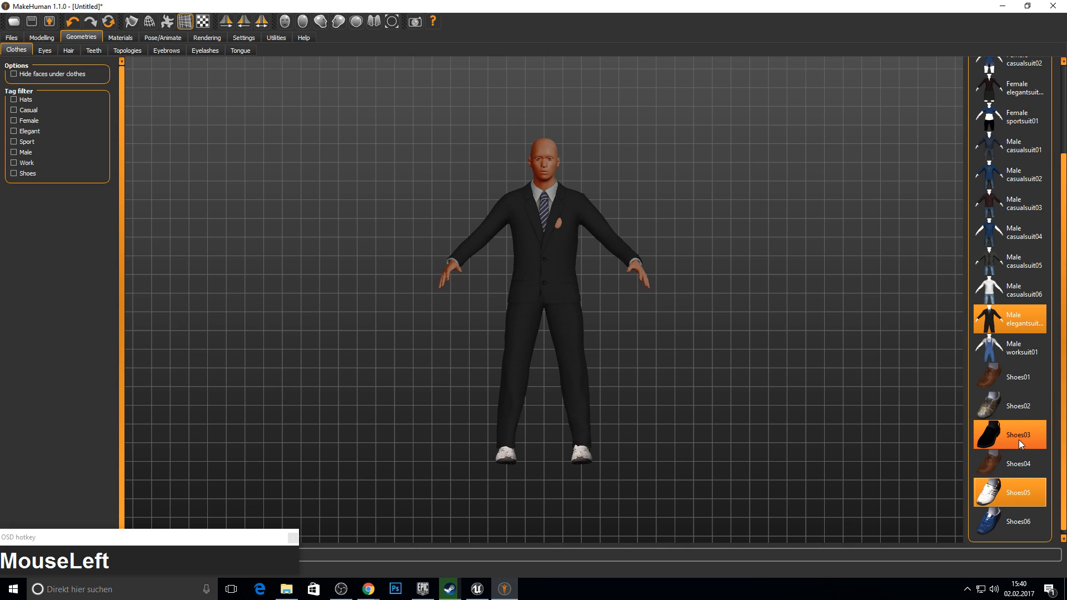
mouse_move(1064, 489)
left_mouse_down()
mouse_move(1064, 398)
mouse_move(1064, 478)
left_mouse_up()
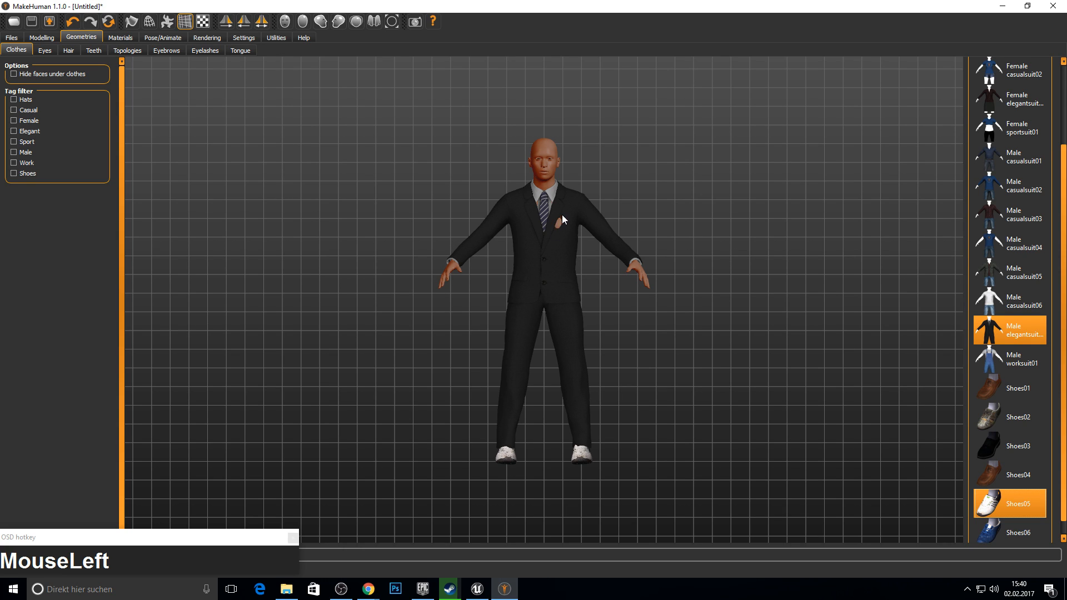
Filter the hairstyles to male ones and give the character the Short01 hair.
left_click(48, 51)
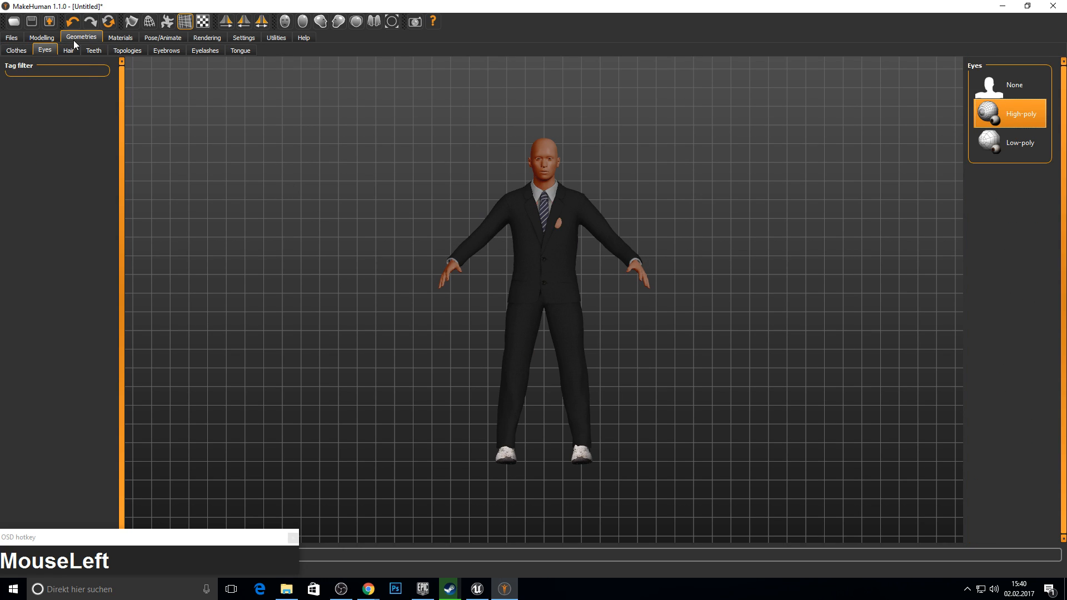
left_click(71, 52)
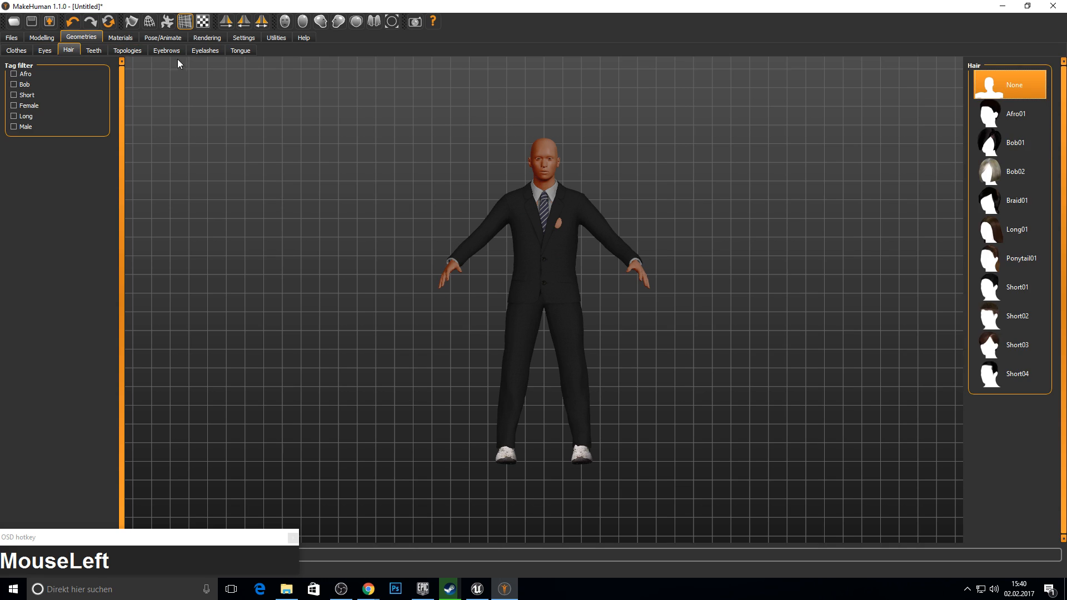
left_click(14, 127)
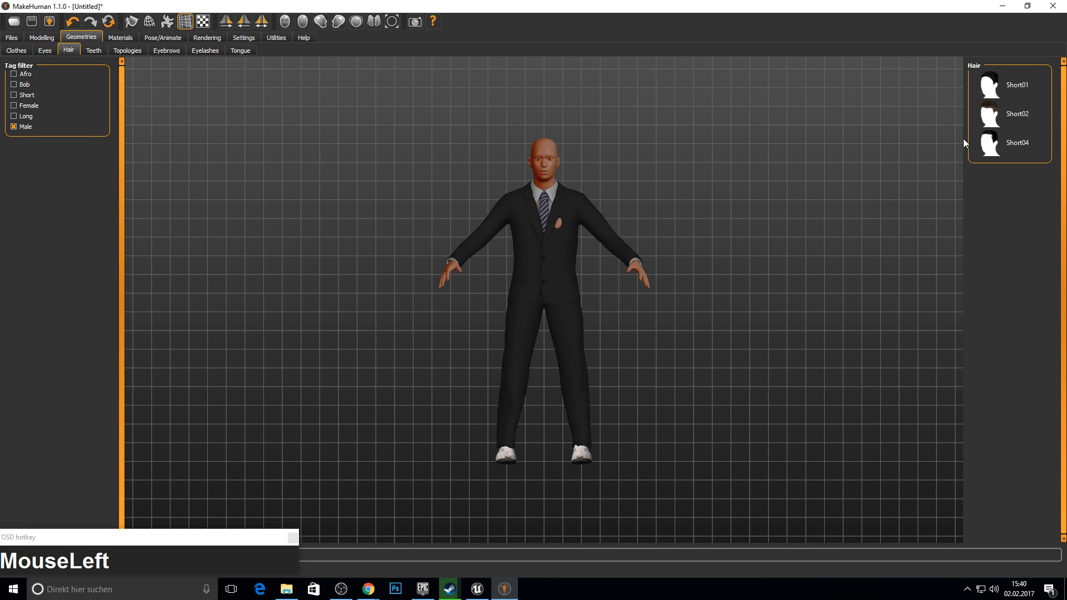
left_click(1016, 141)
left_click(1009, 88)
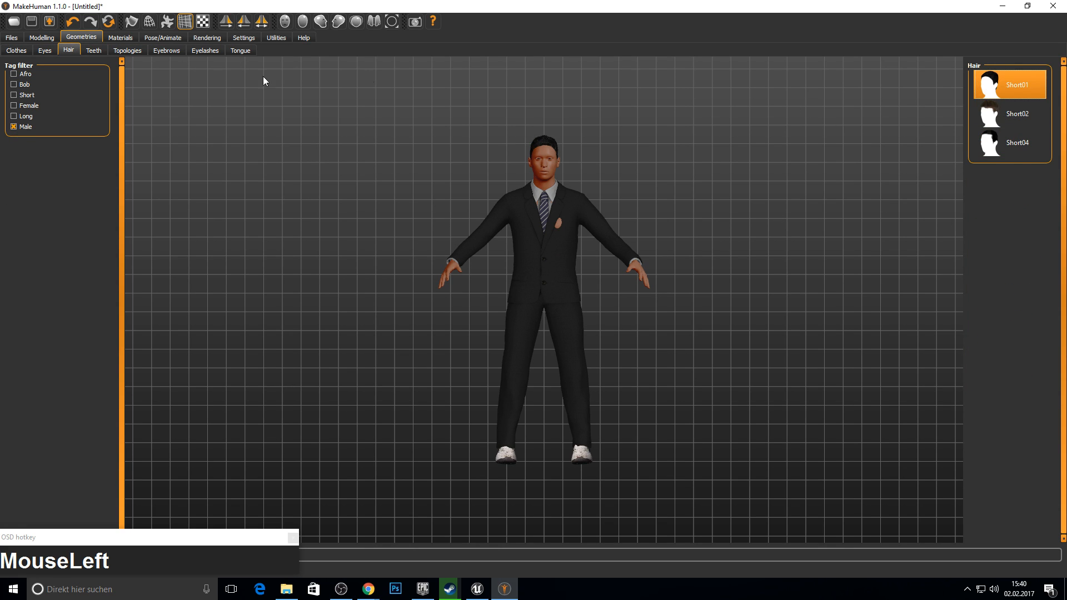
Add the Teeth base geometry and apply the Male muscle 13290 topology to the character.
left_click(94, 49)
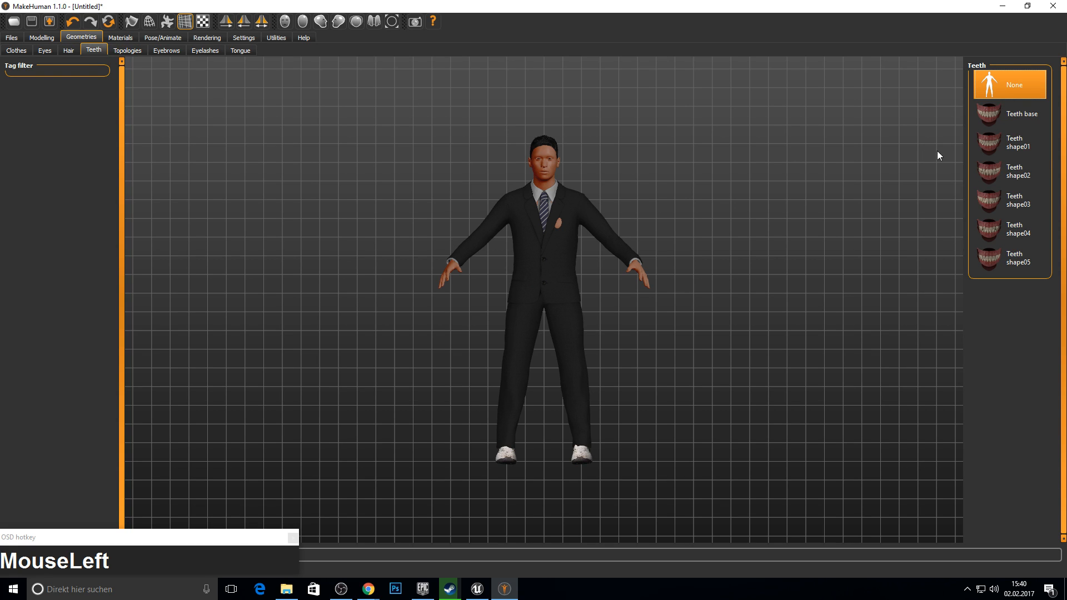
left_click(993, 115)
left_click(135, 53)
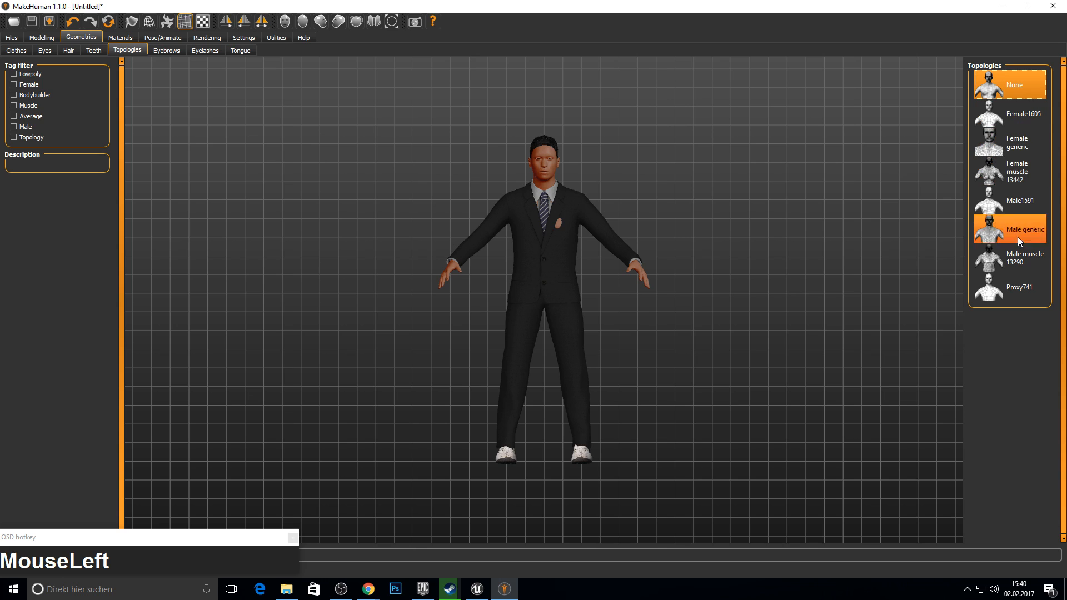
left_click(1029, 267)
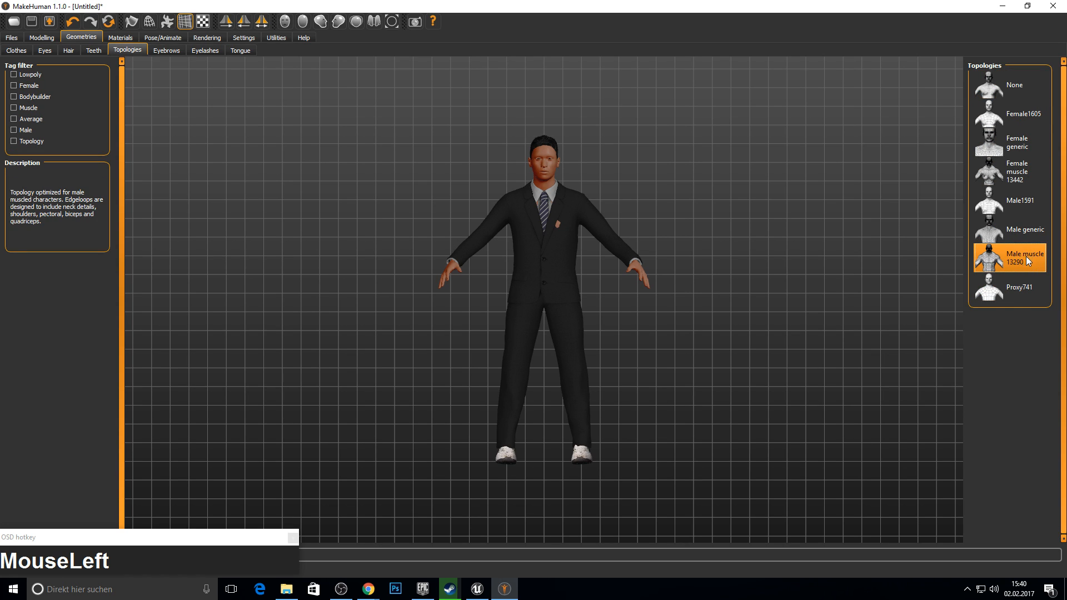
Turn on smoothing for the character mesh.
left_click(132, 21)
scroll(542, 196, "up", 2)
scroll(542, 193, "down", 6)
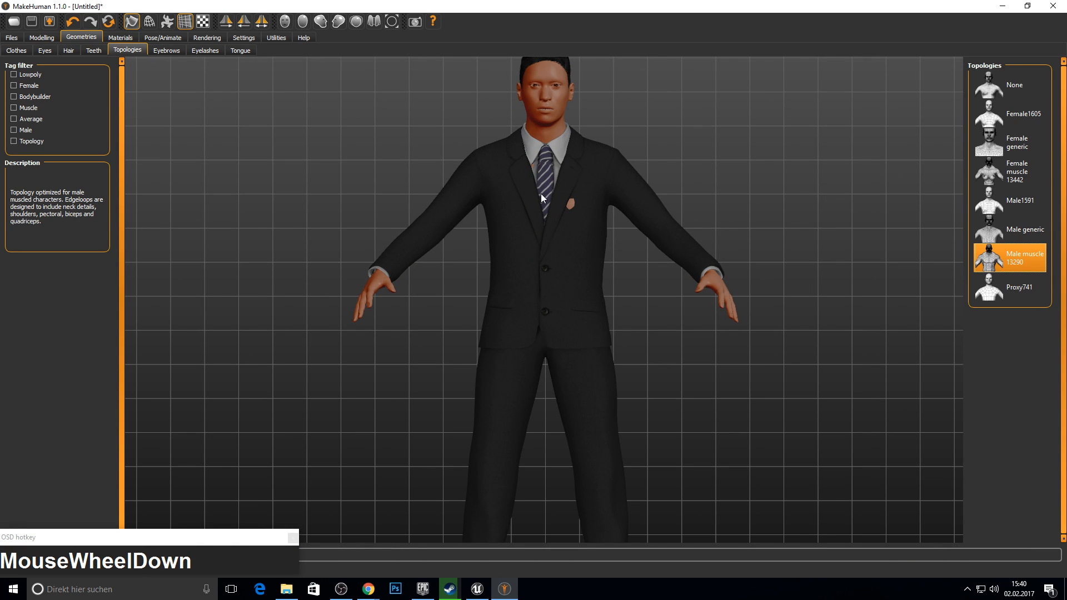
Give the character the Eyebrow001 eyebrows and the Tongue01 tongue, leaving the eyelashes at None.
left_click(167, 50)
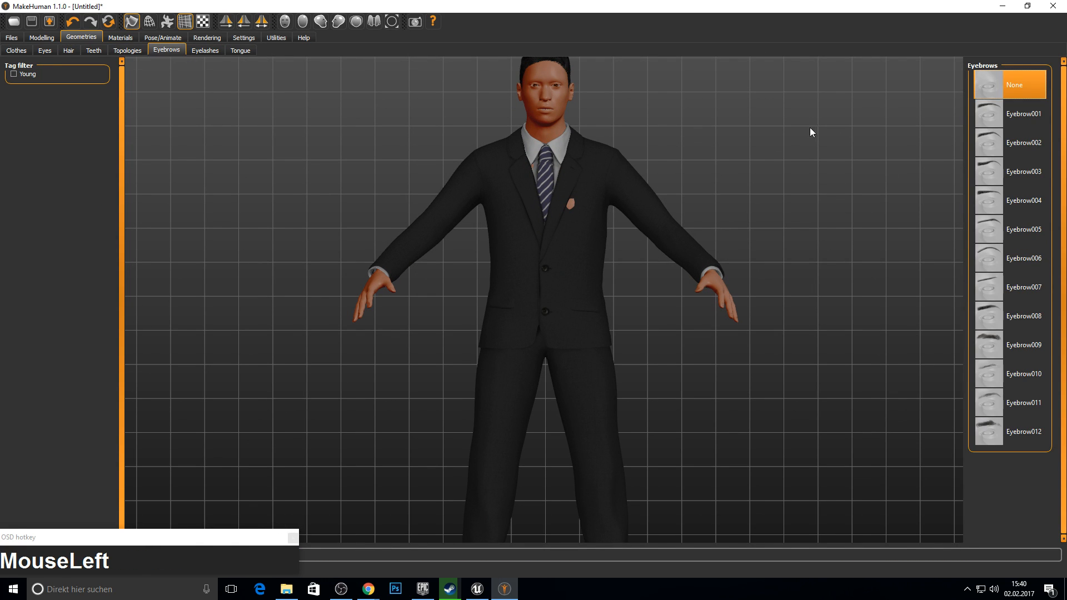
left_click(1003, 114)
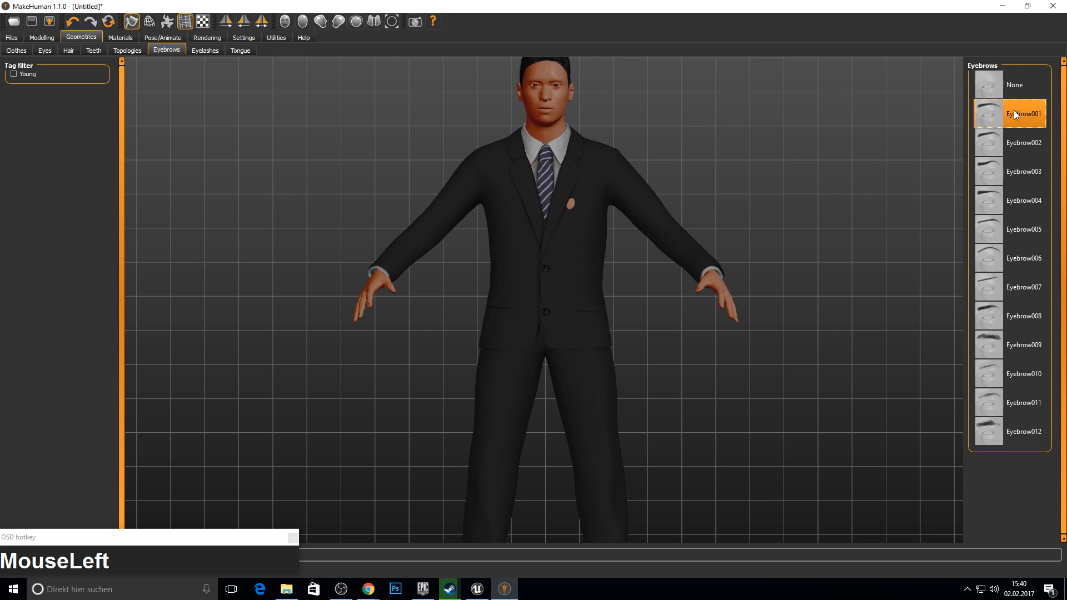
left_click(196, 51)
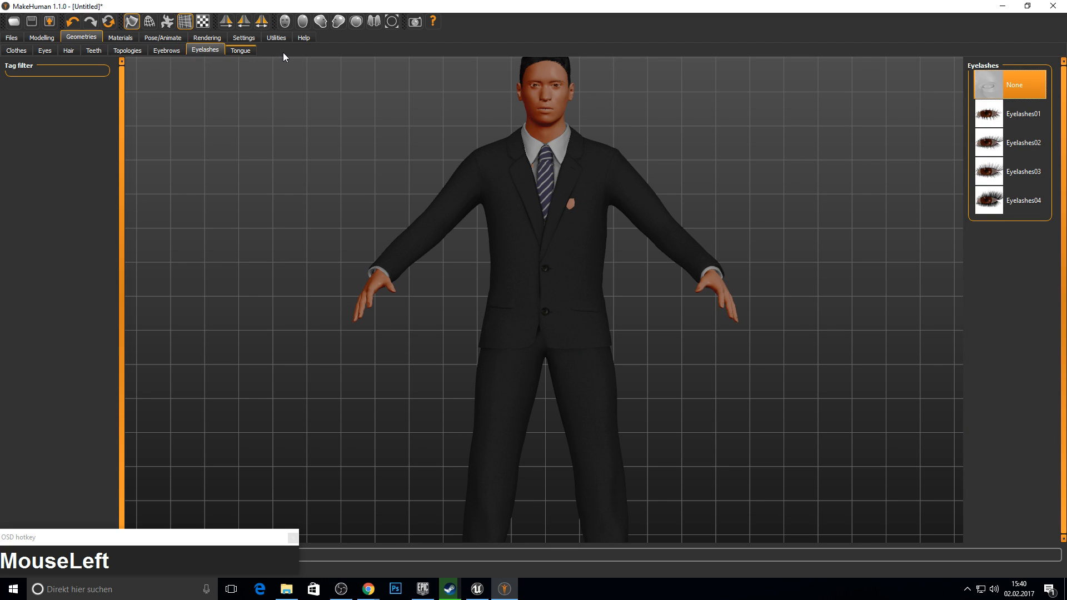
left_click(234, 50)
left_click(1008, 110)
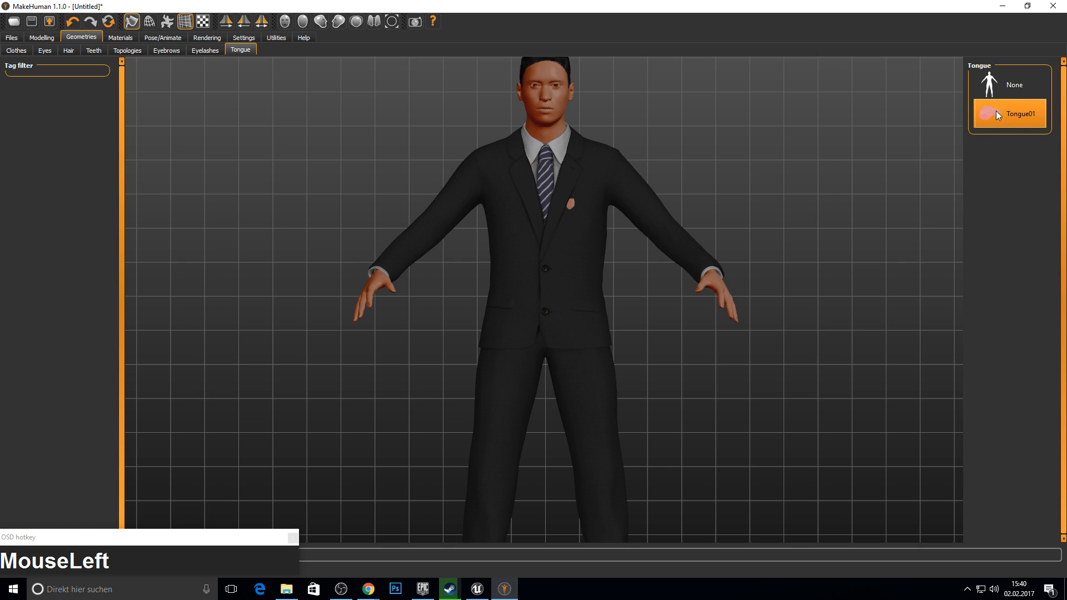
Apply the Middleage caucasian male skin material and display the materials available for the eyebrows.
left_click(125, 40)
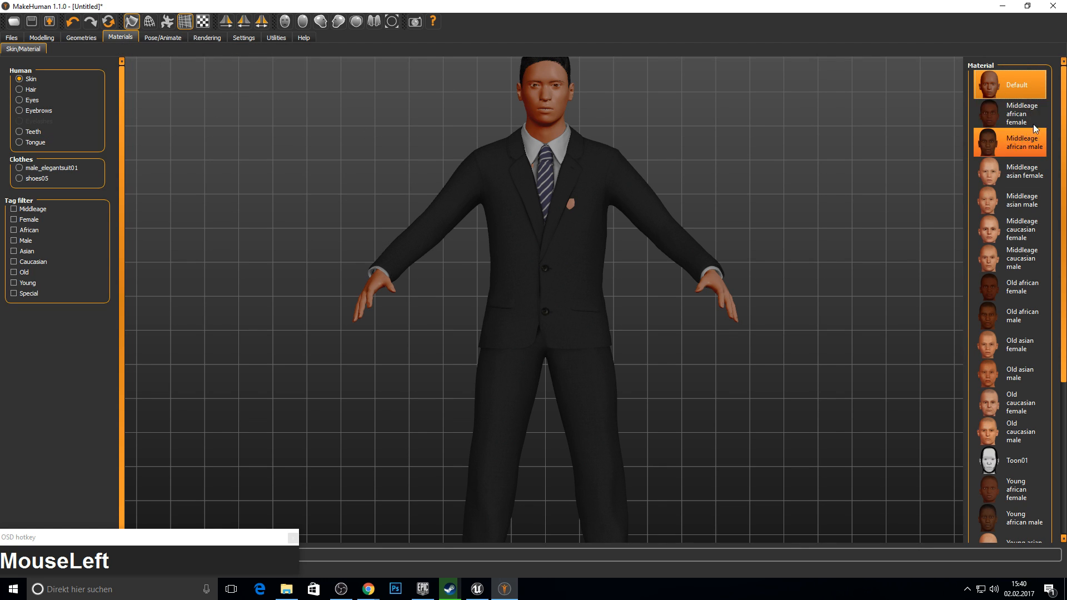
left_click(1018, 272)
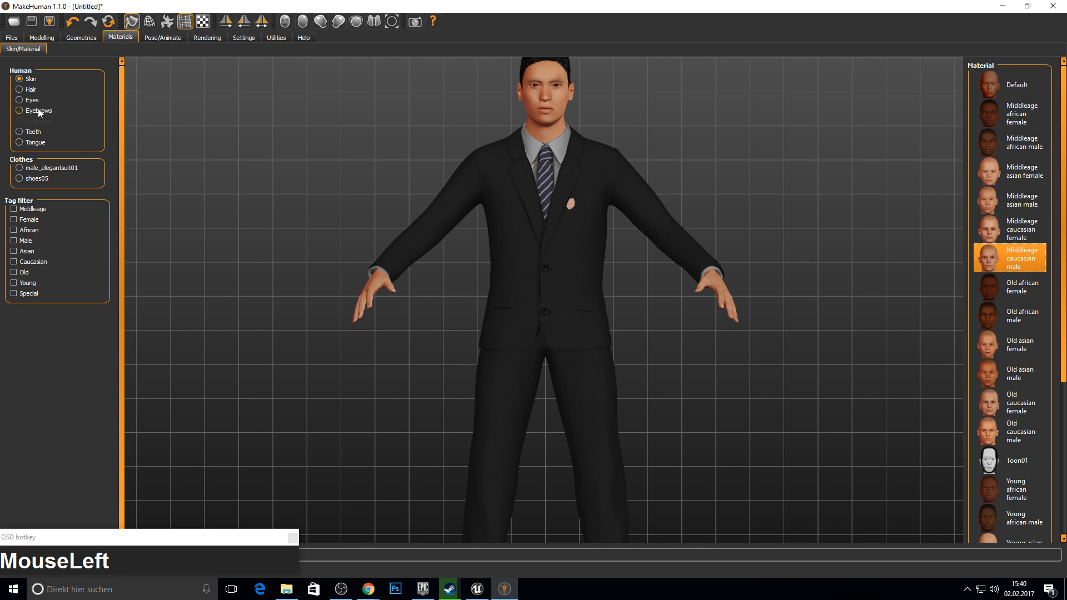
left_click(19, 111)
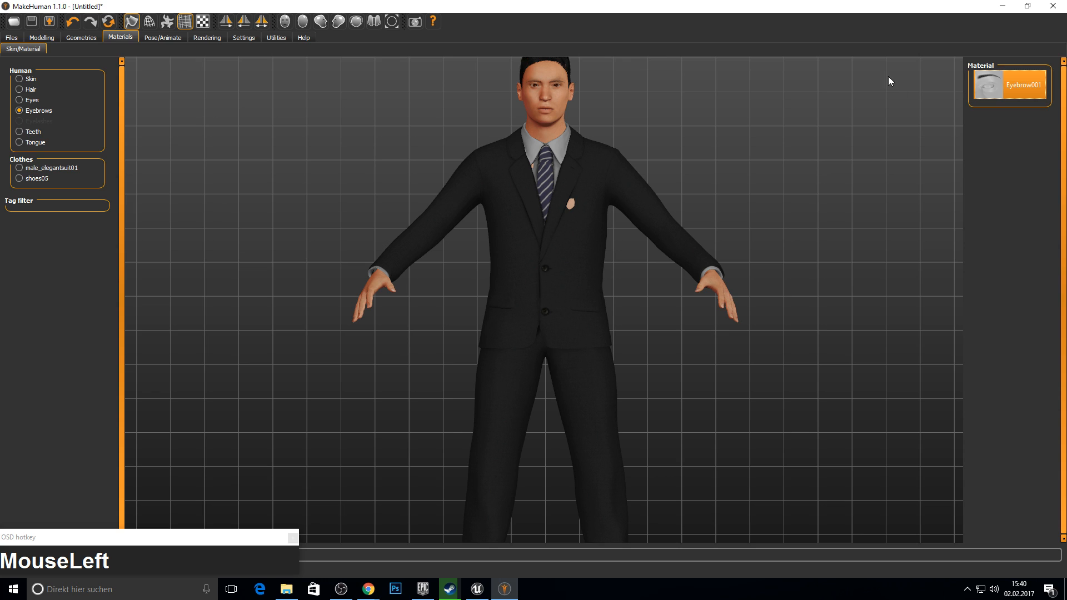
Try the Green eye material and settle on Blue for the character's eyes.
left_click(20, 100)
left_click(995, 88)
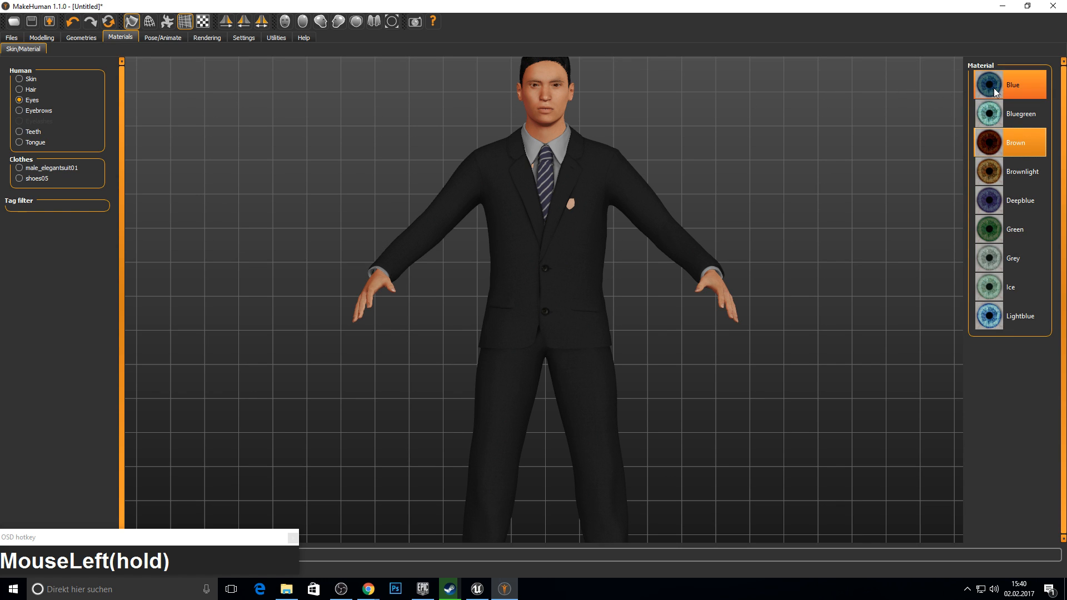
left_click(995, 229)
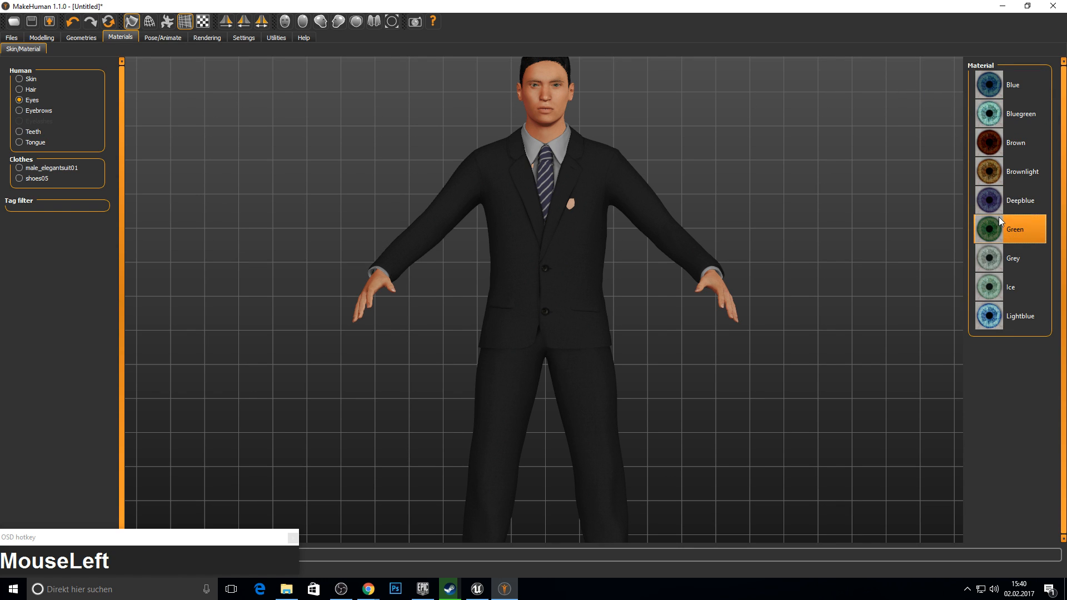
left_click(1001, 86)
Rig the character with the Game engine skeleton and put it in the Tpose pose.
left_click(146, 40)
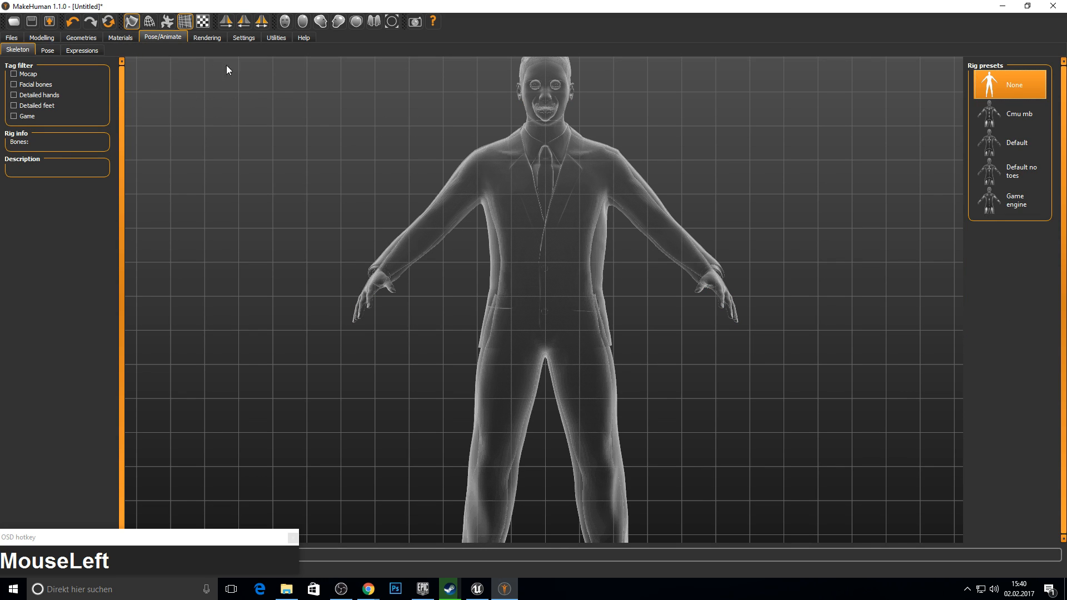
left_click(1010, 202)
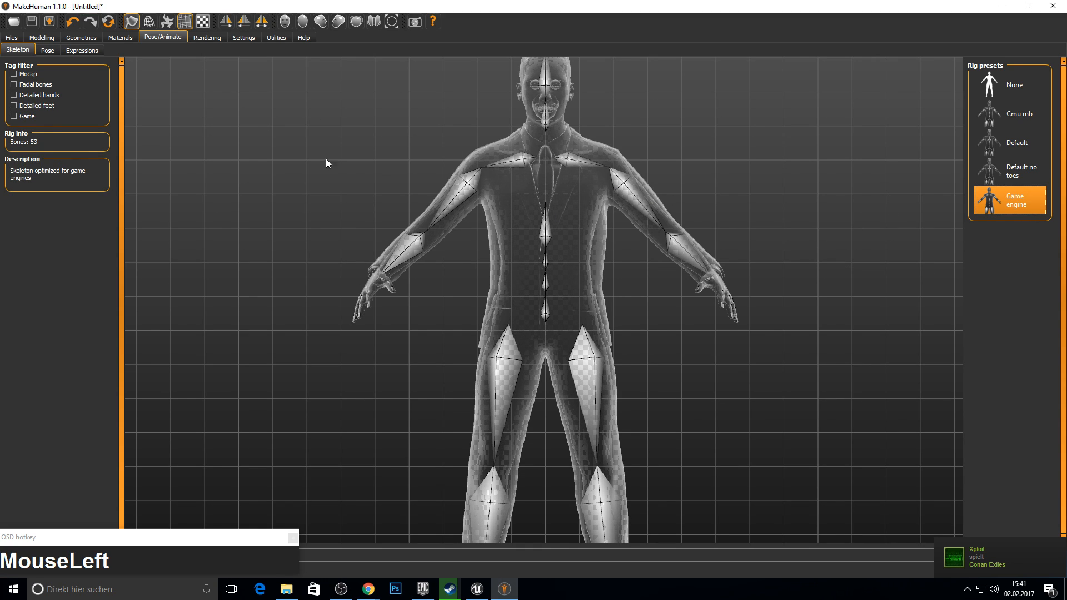
left_click(46, 50)
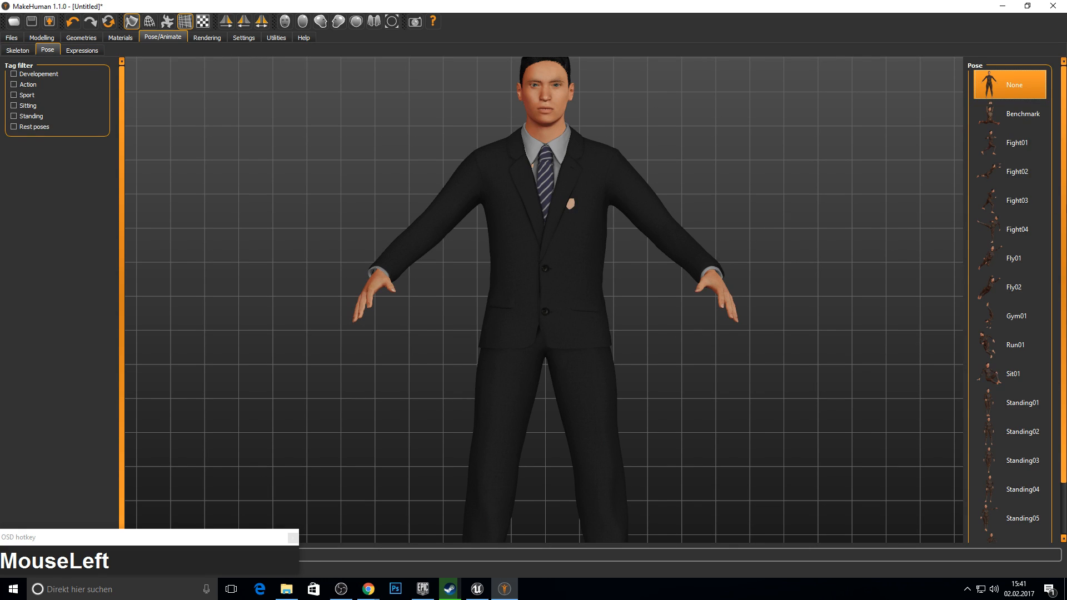
left_click_drag(1063, 213, 1063, 266)
left_click(1009, 517)
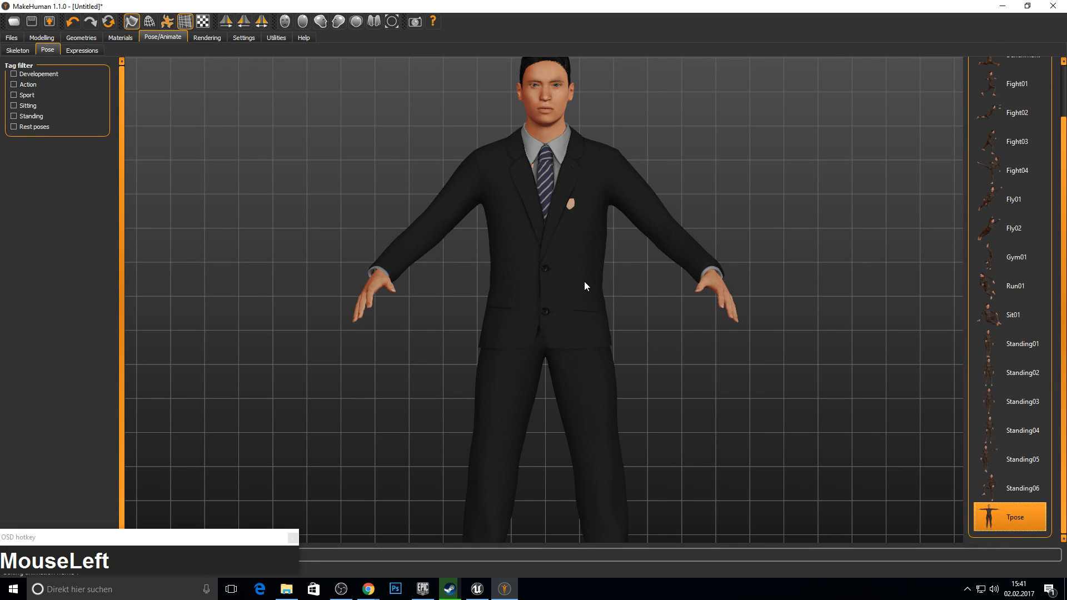
scroll(596, 222, "down", 1)
scroll(592, 222, "up", 3)
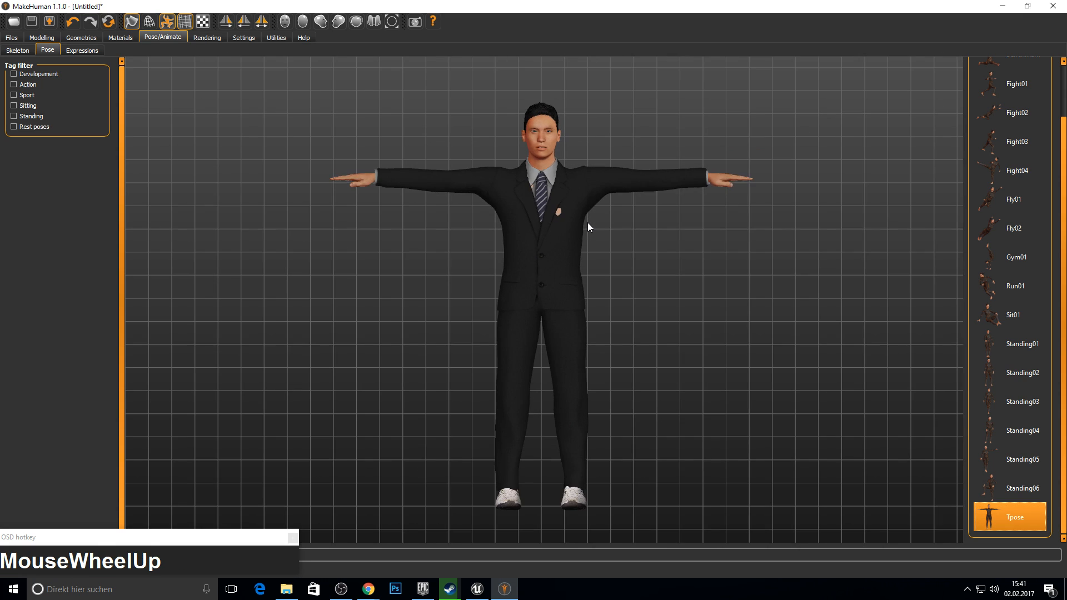
scroll(588, 225, "down", 3)
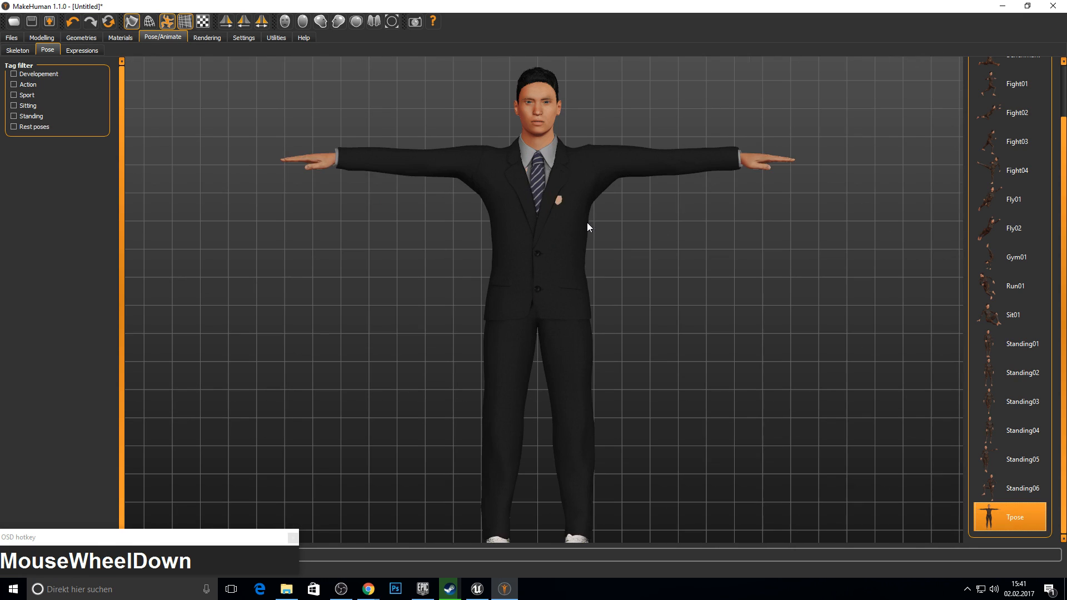
Give the character the Smile01 expression and turn on symmetry for both sides.
left_click(82, 51)
left_click_drag(1062, 143, 1060, 377)
left_click(1019, 233)
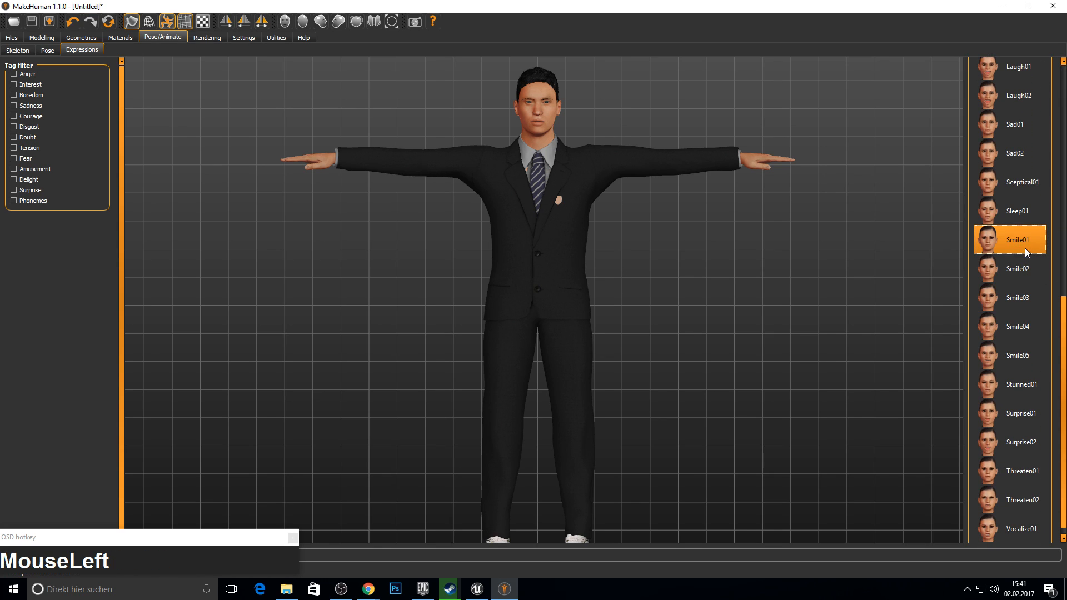
left_click(198, 37)
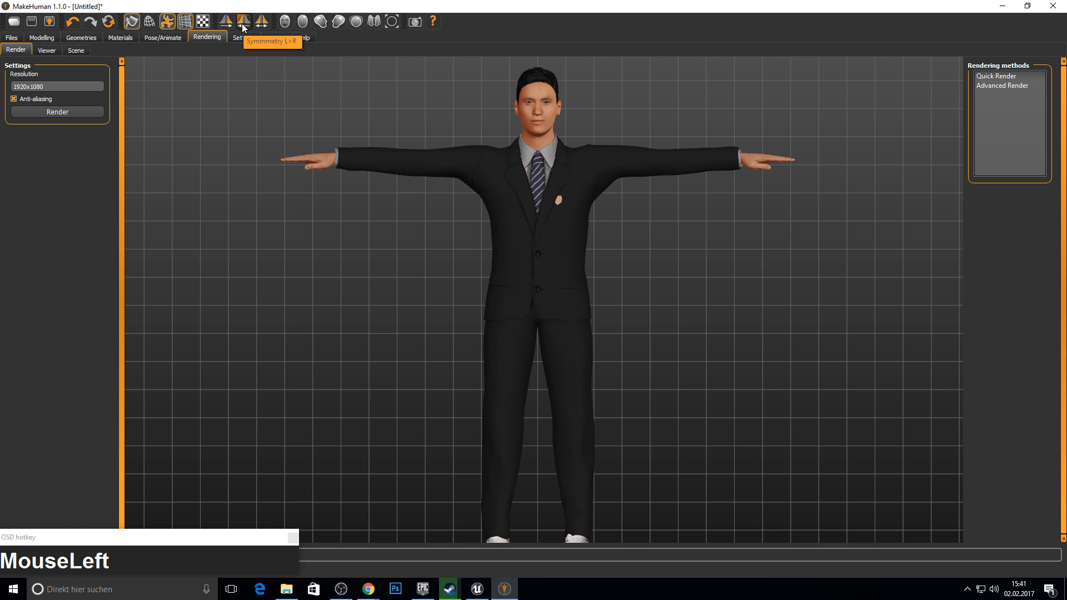
left_click(262, 21)
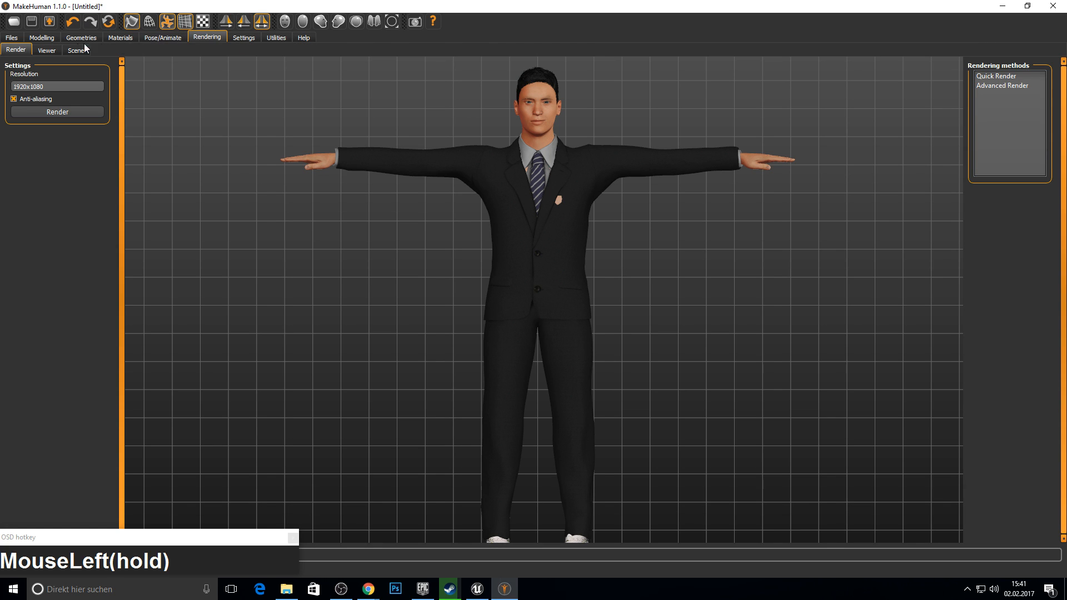
Browse to the MakeHuman folder on the Desktop for the load location and delete its old SaveFile folder.
left_click(12, 38)
left_click(136, 66)
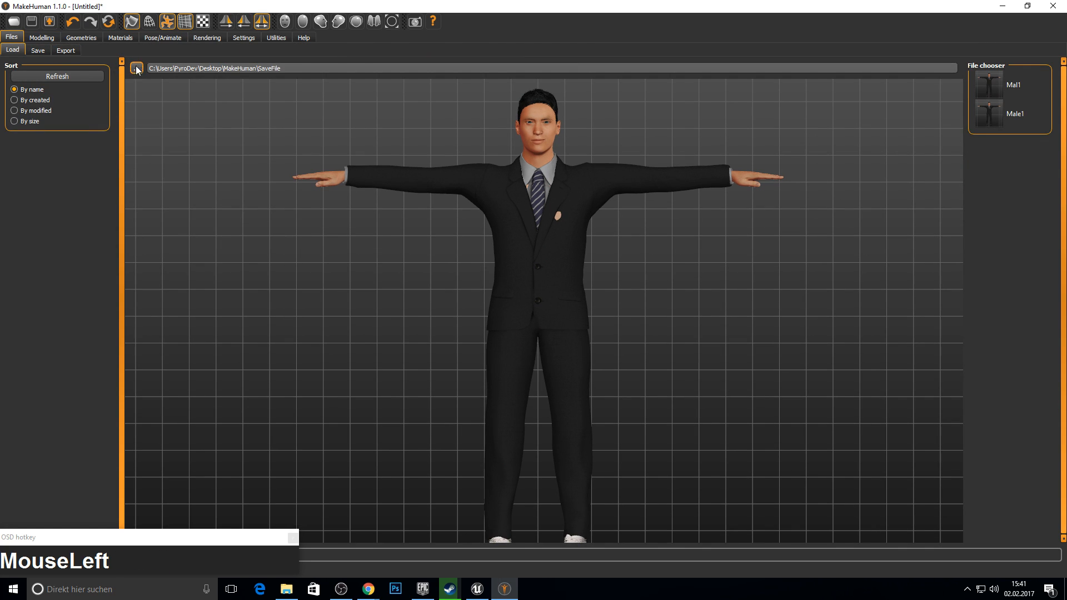
left_click(333, 85)
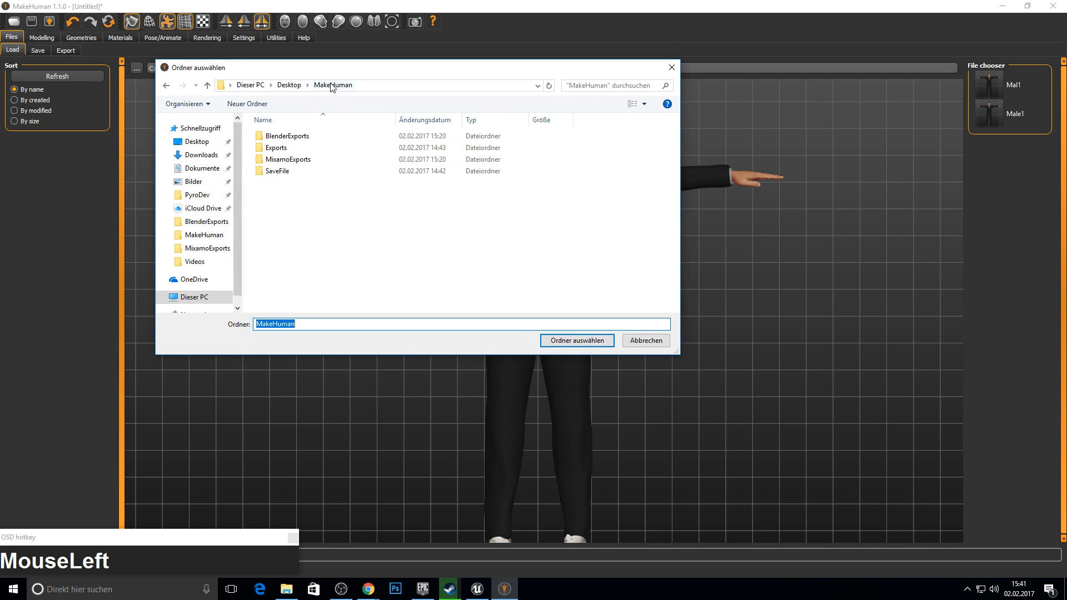
left_click(277, 171)
right_click(280, 172)
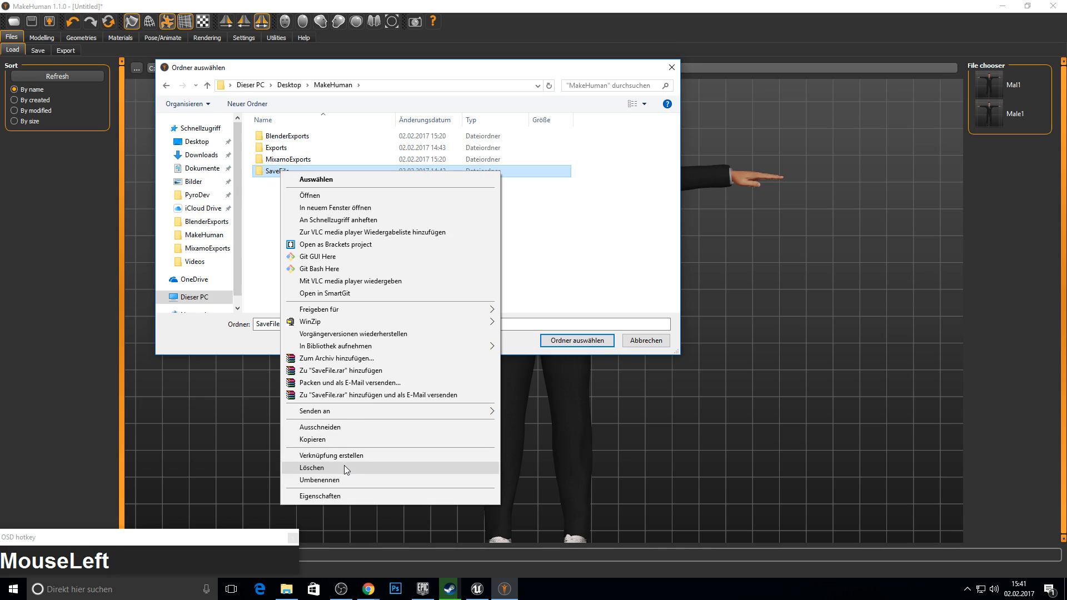
left_click(345, 467)
key("Delete")
Delete the MixamoExports, Exports and BlenderExports folders from the MakeHuman folder.
left_click(293, 161)
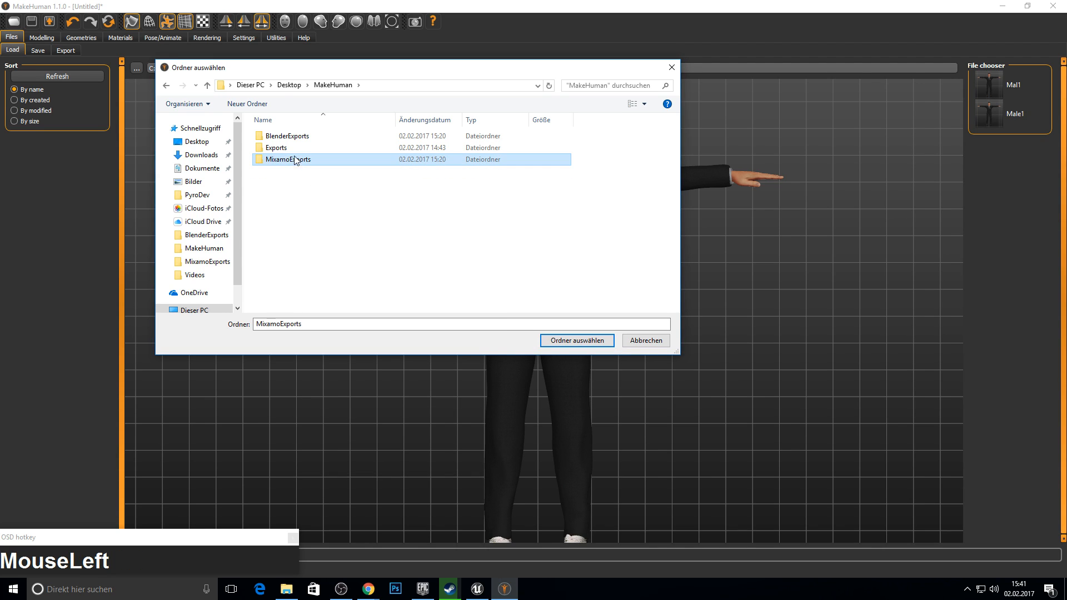
left_click(289, 136, "shift")
left_click(304, 164, "shift")
key("shift+Delete")
key("Delete")
left_click(295, 148)
key("Delete")
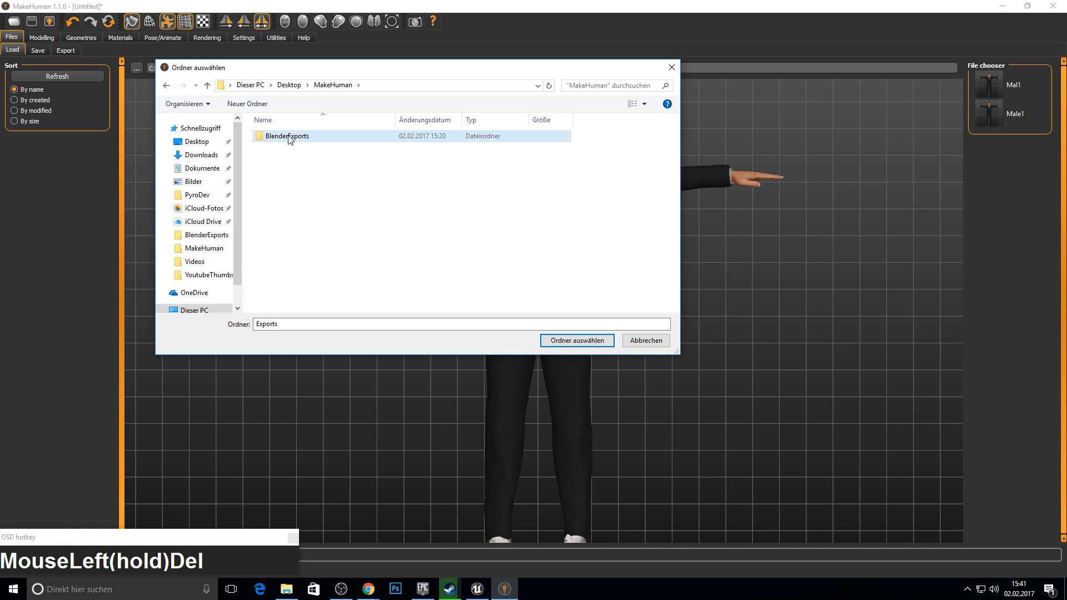
left_click(290, 137)
key("Delete")
Create a new folder named SaveFile inside the MakeHuman folder and open it.
left_click(251, 108)
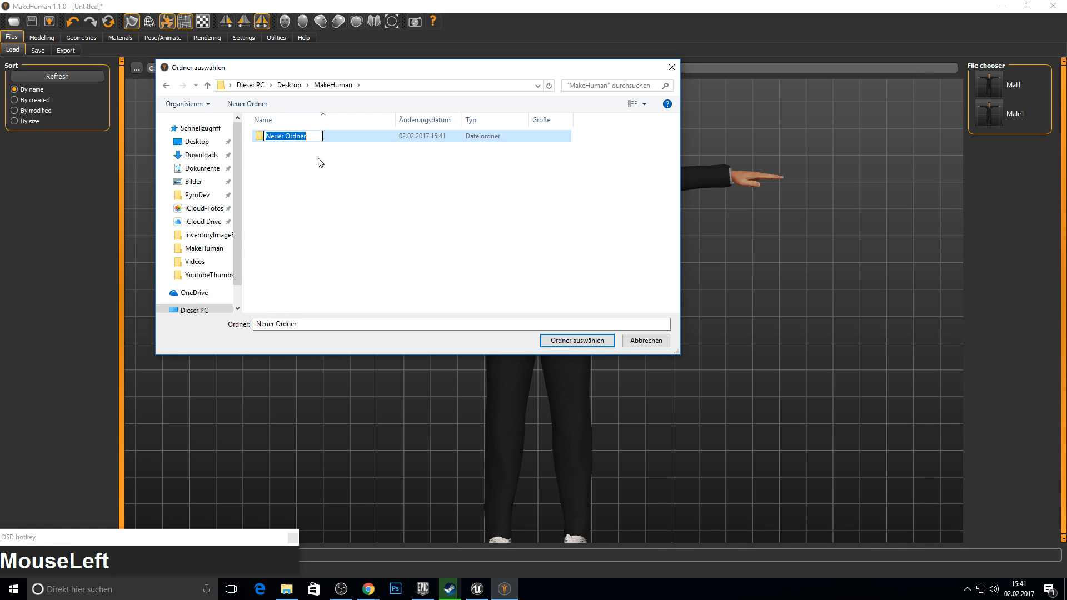
type("SaveFile")
key("Return")
double_click(365, 139)
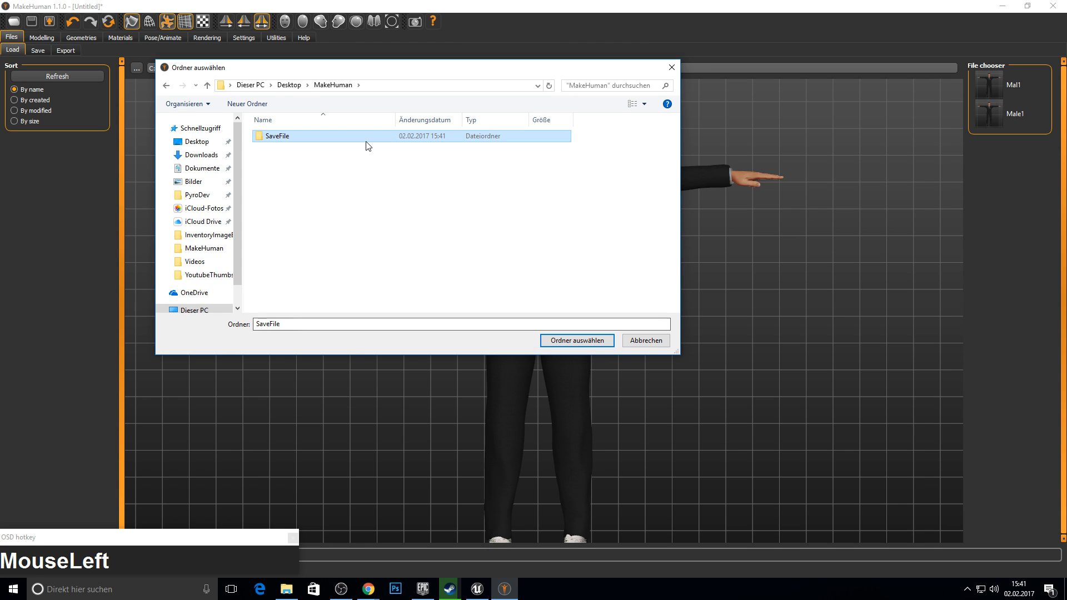
Try to choose a folder named Male1 inside SaveFile as the load location.
type("Male12")
key("BackSpace")
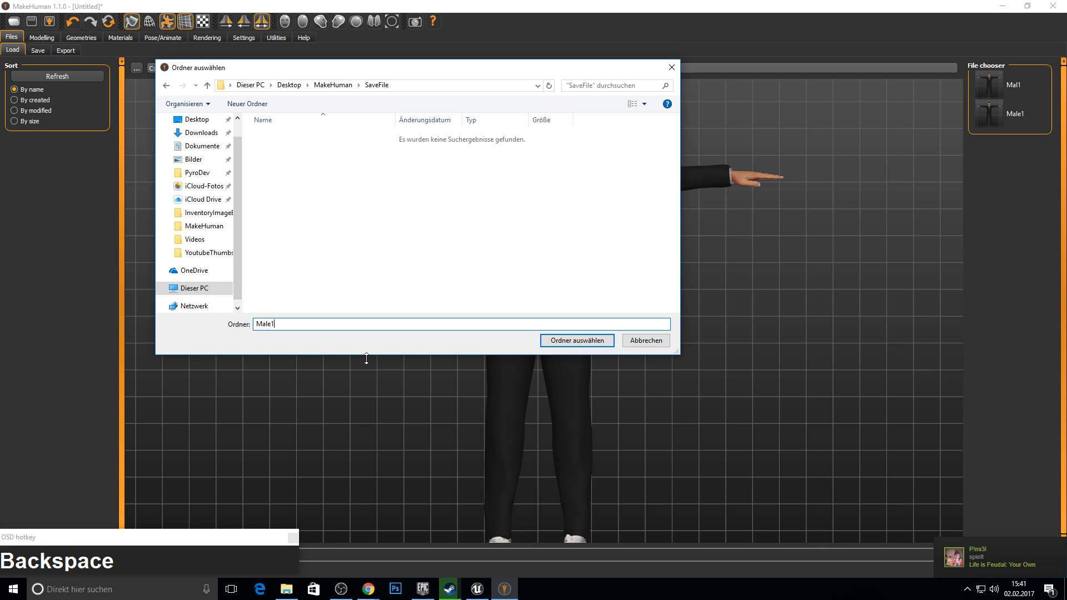
left_click(569, 342)
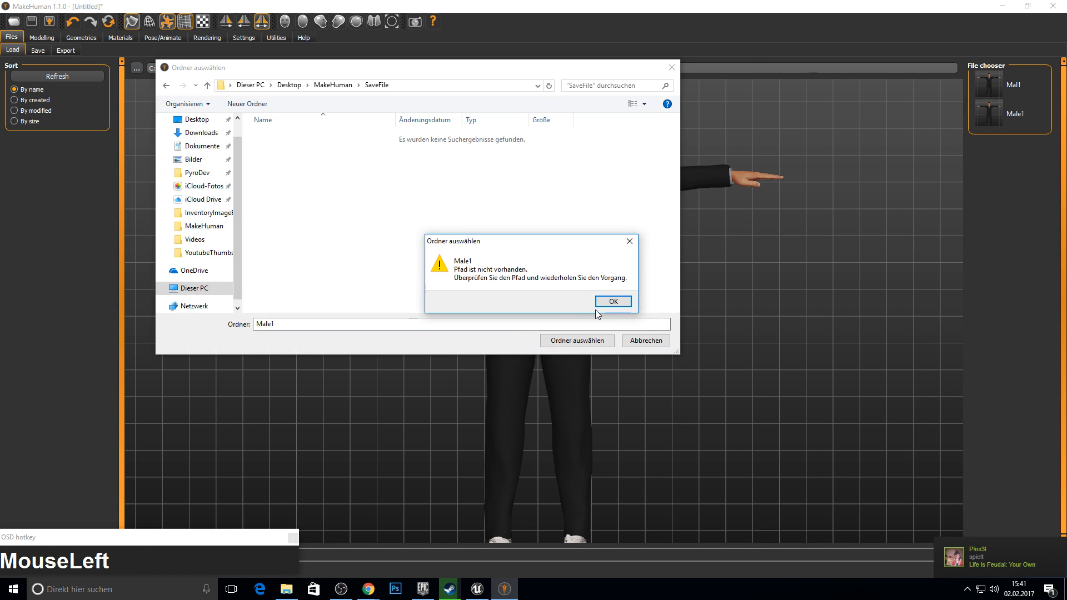
left_click(613, 302)
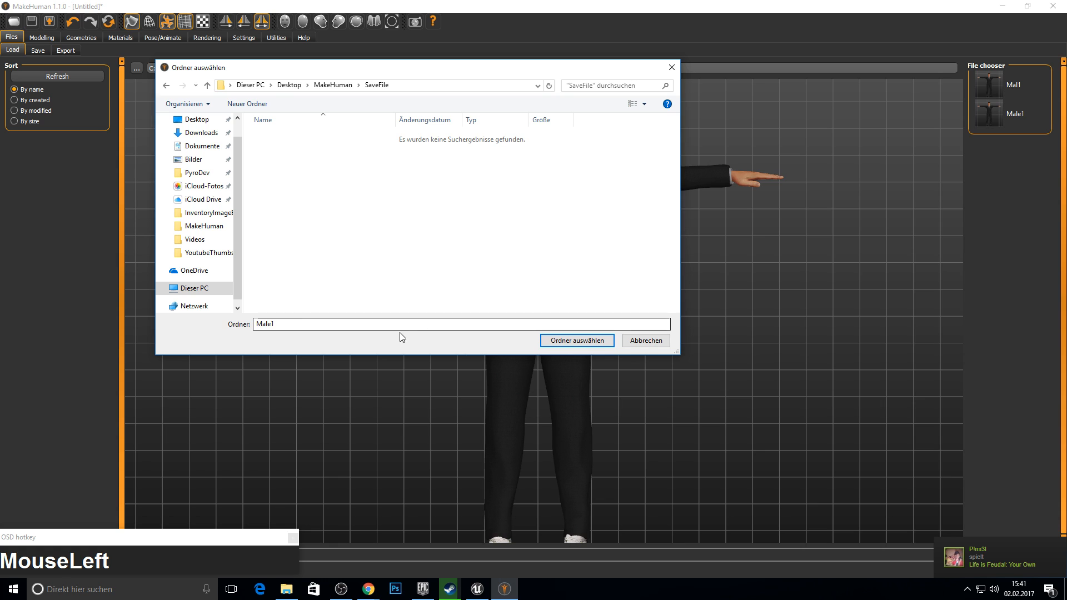
Set the new SaveFile folder as the load location.
left_click(376, 85)
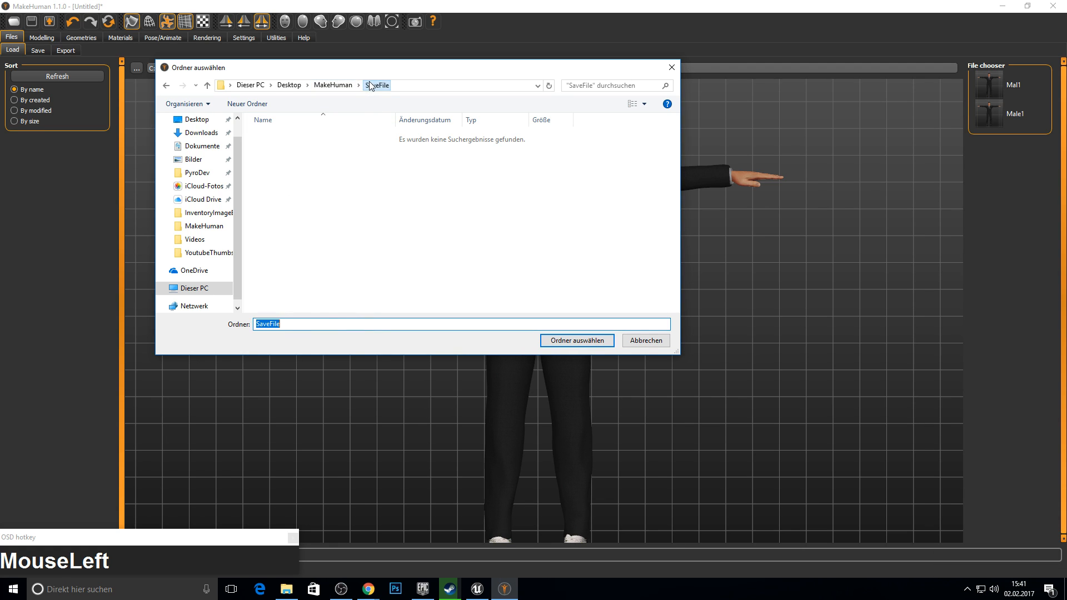
left_click(576, 340)
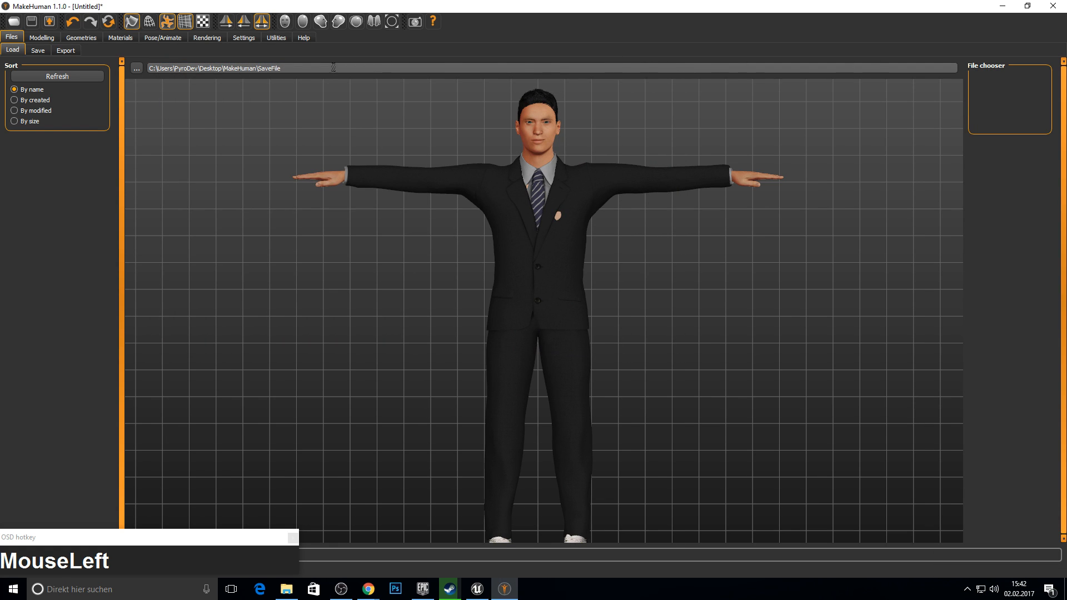
Save the character as a MakeHuman model named Male1 in the SaveFile folder.
left_click(37, 50)
left_click(136, 68)
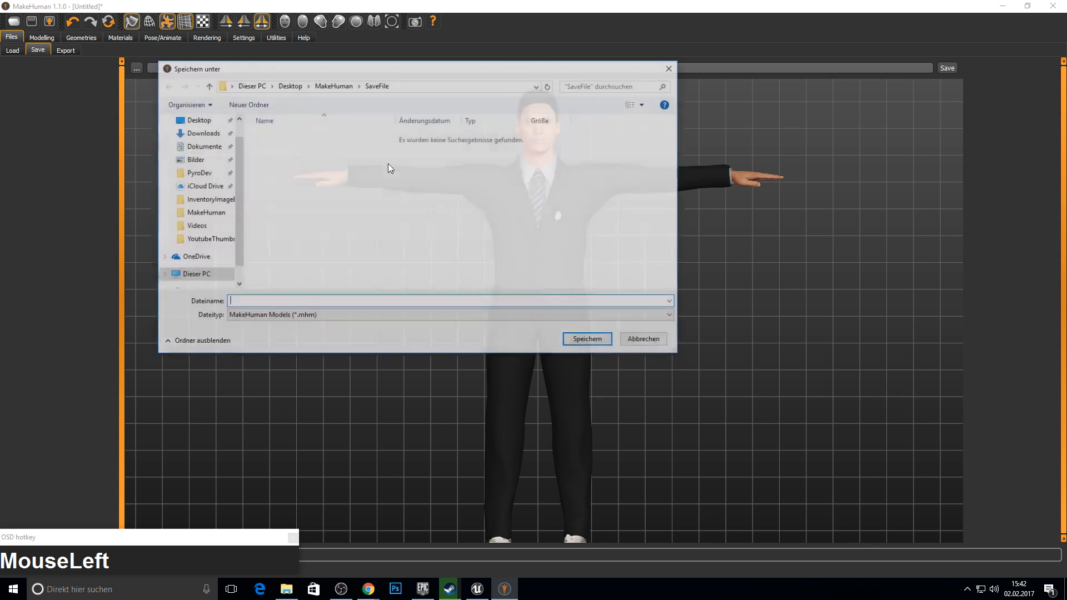
left_click(333, 85)
double_click(287, 139)
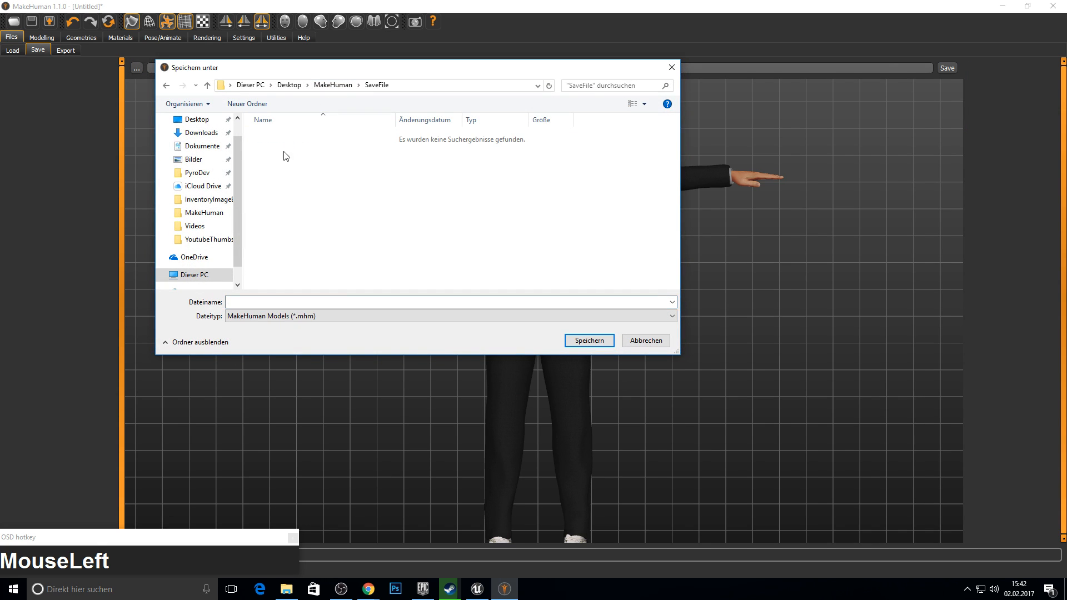
left_click(279, 302)
type("Male1")
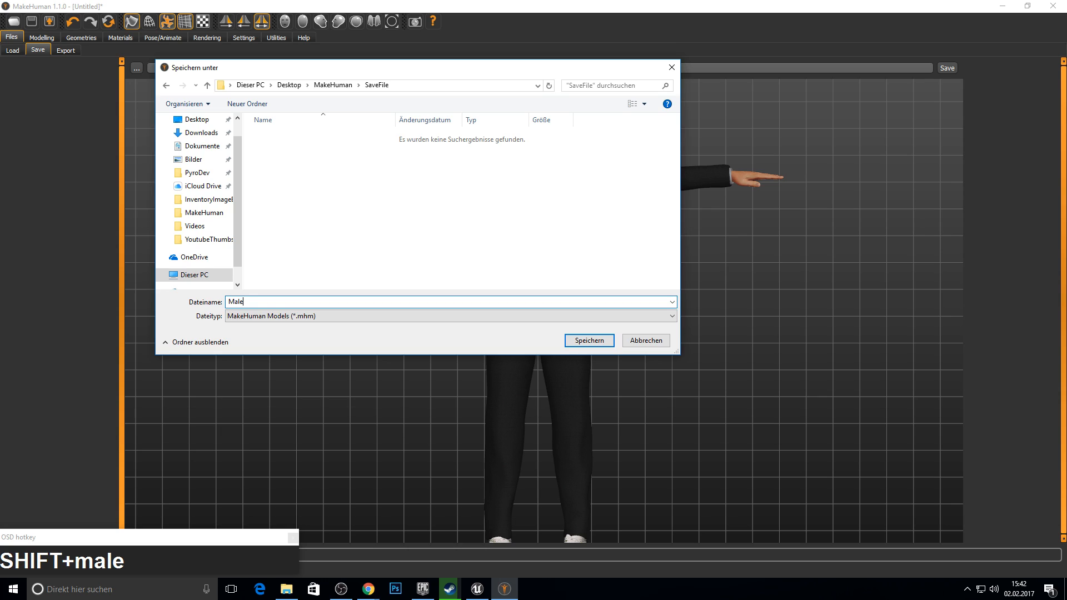
key("Return")
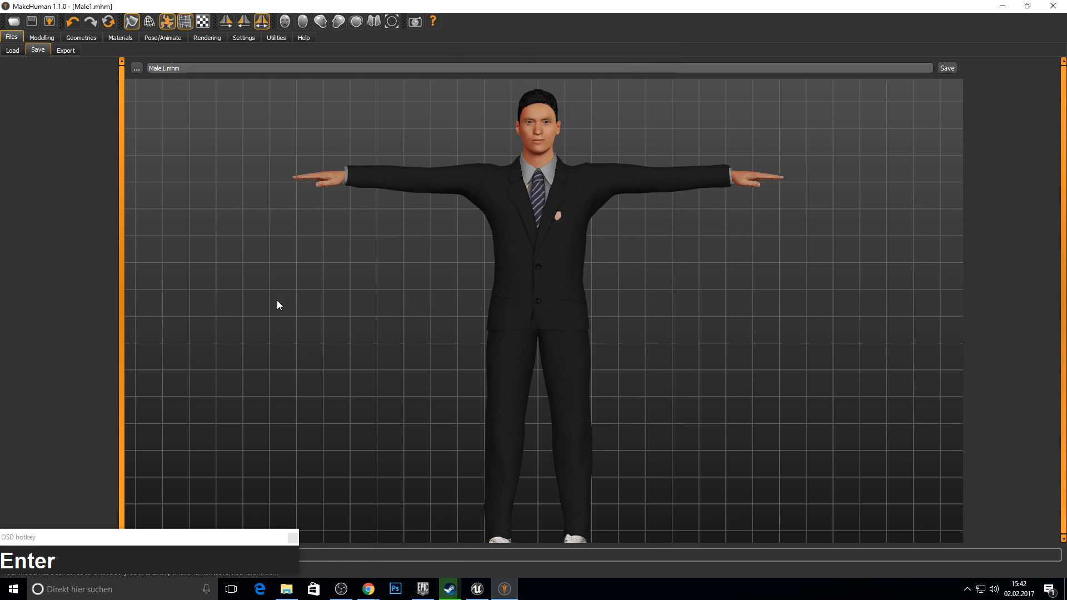
Export the character in Filmbox (fbx) format under the name Male1.
left_click(65, 51)
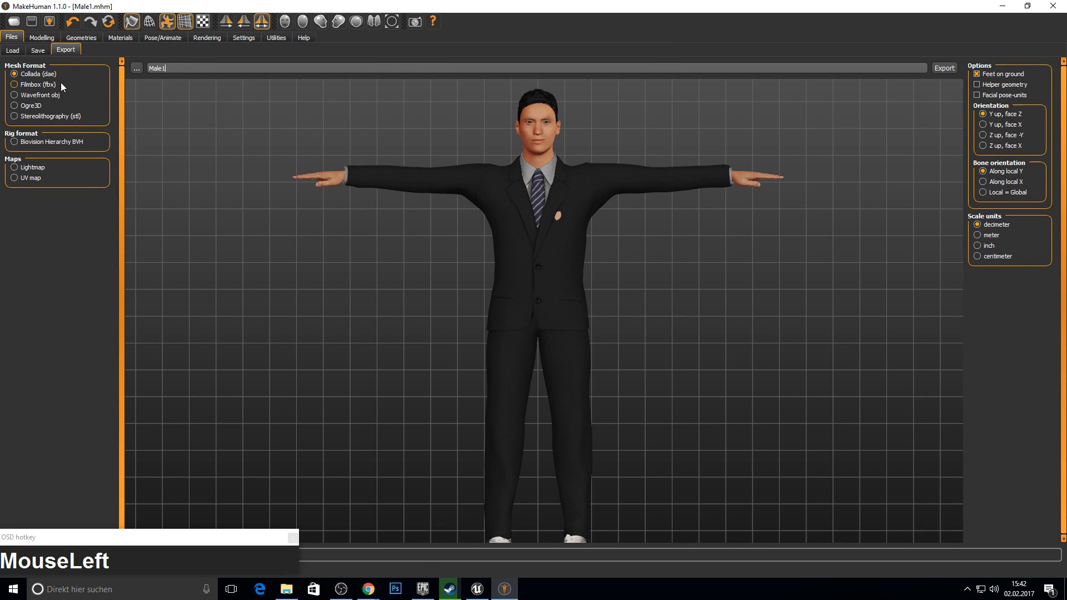
left_click(28, 85)
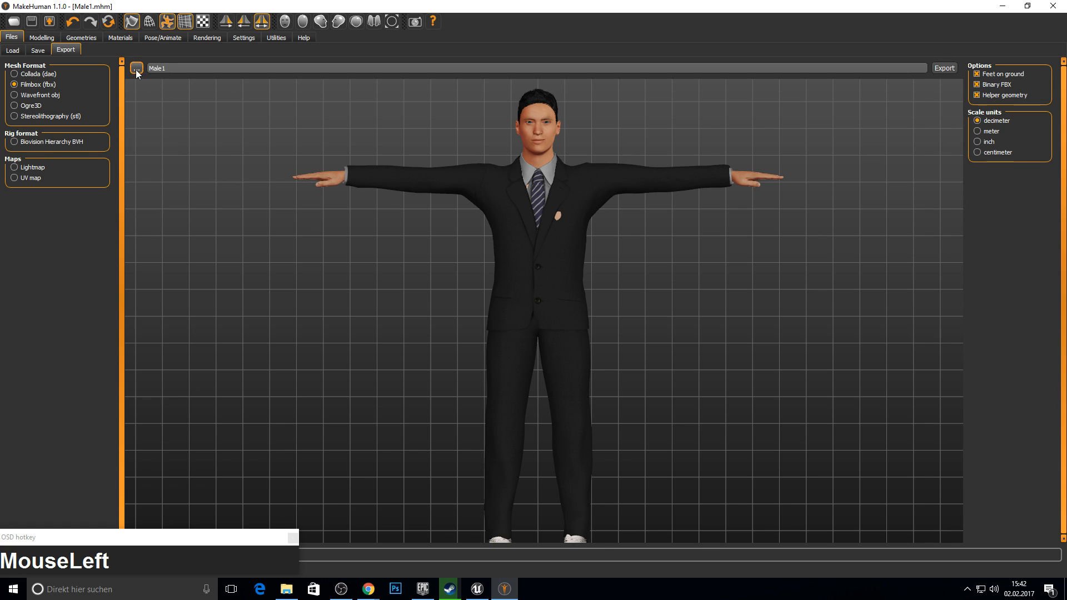
left_click(945, 68)
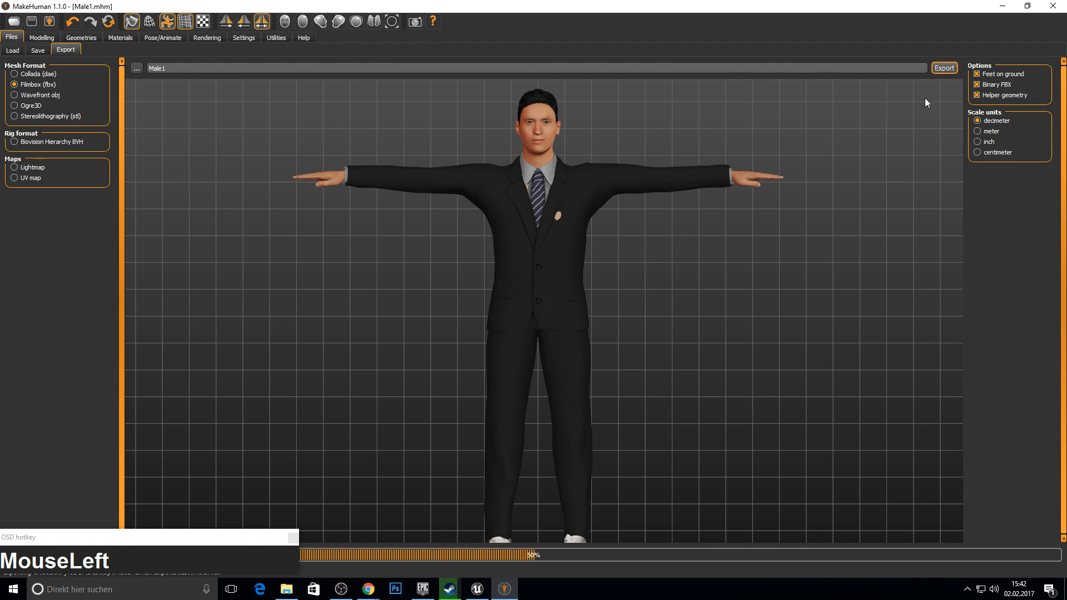
Check the exported files in the test folder inside MakeHuman's Exports folder without saving anything.
left_click(137, 67)
left_click(333, 85)
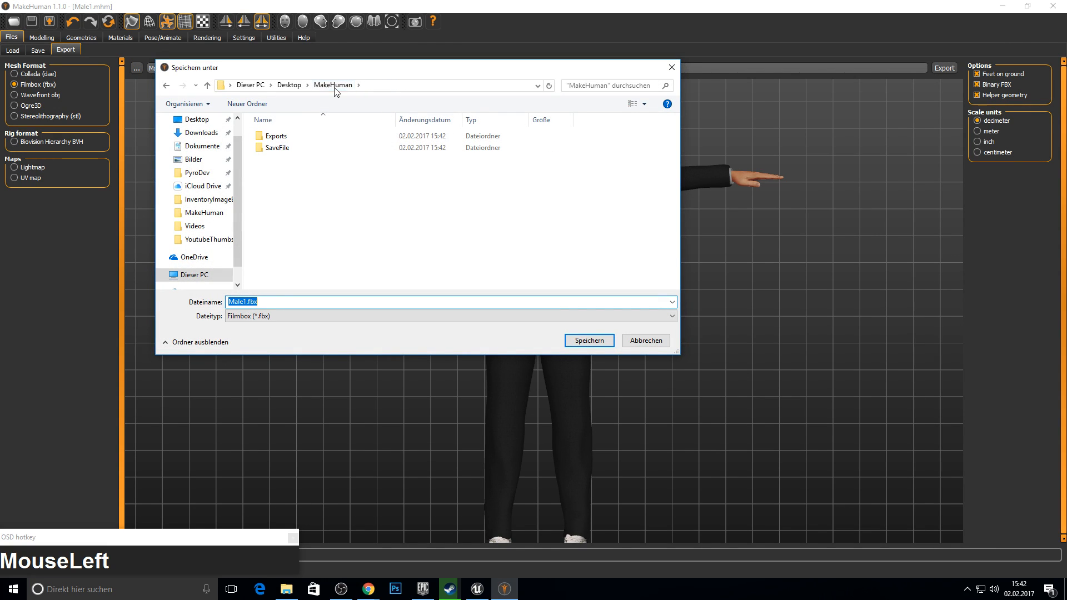
left_click(295, 136)
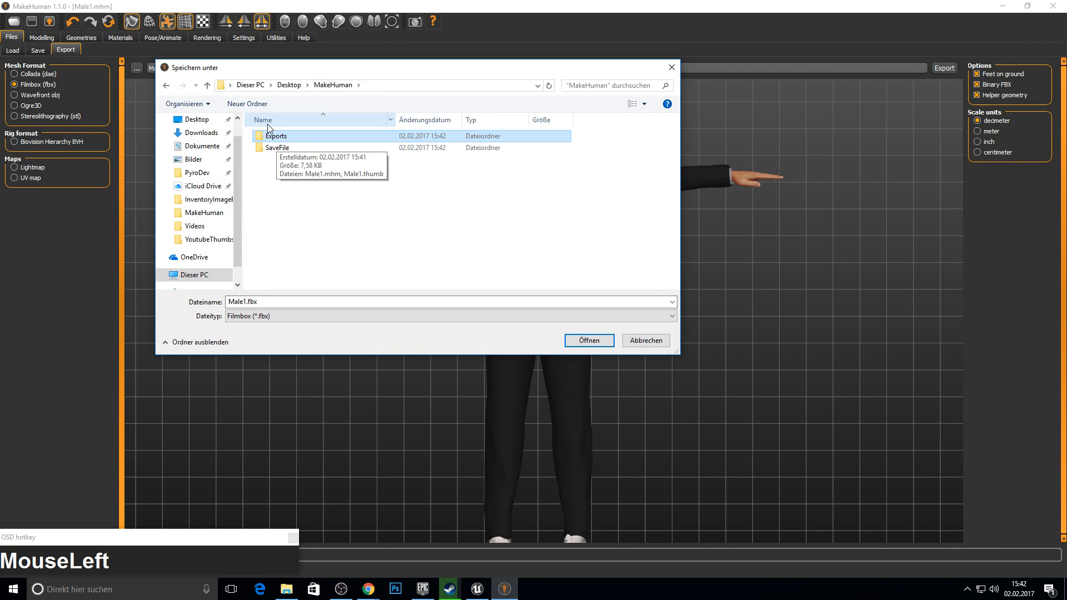
double_click(286, 137)
double_click(278, 137)
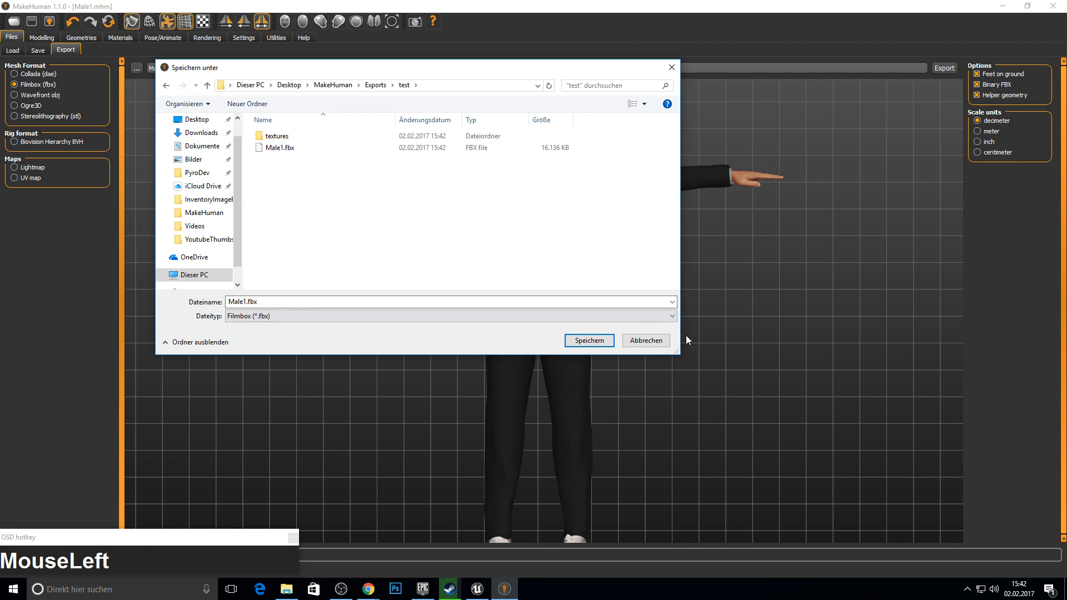
left_click(644, 339)
left_click(47, 36)
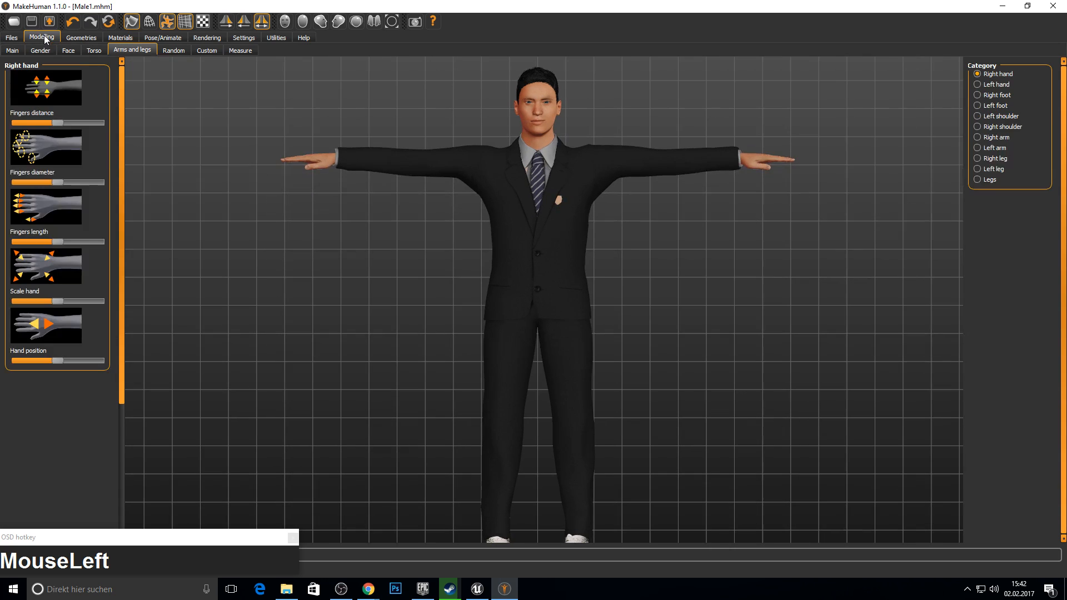
left_click(17, 39)
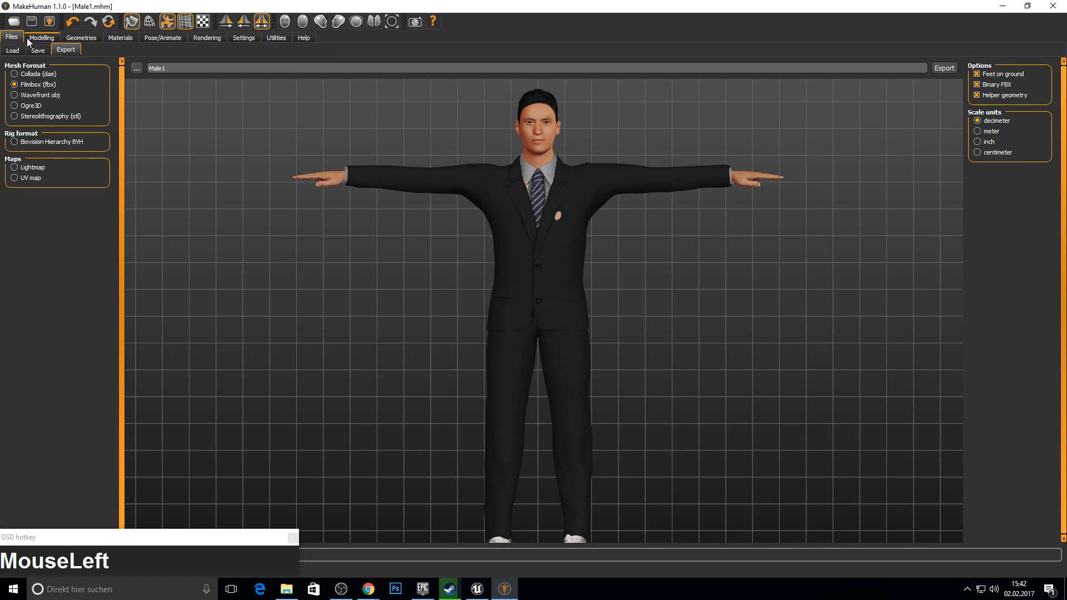
Set the character's macro Gender fully to female.
left_click(41, 36)
left_click(18, 50)
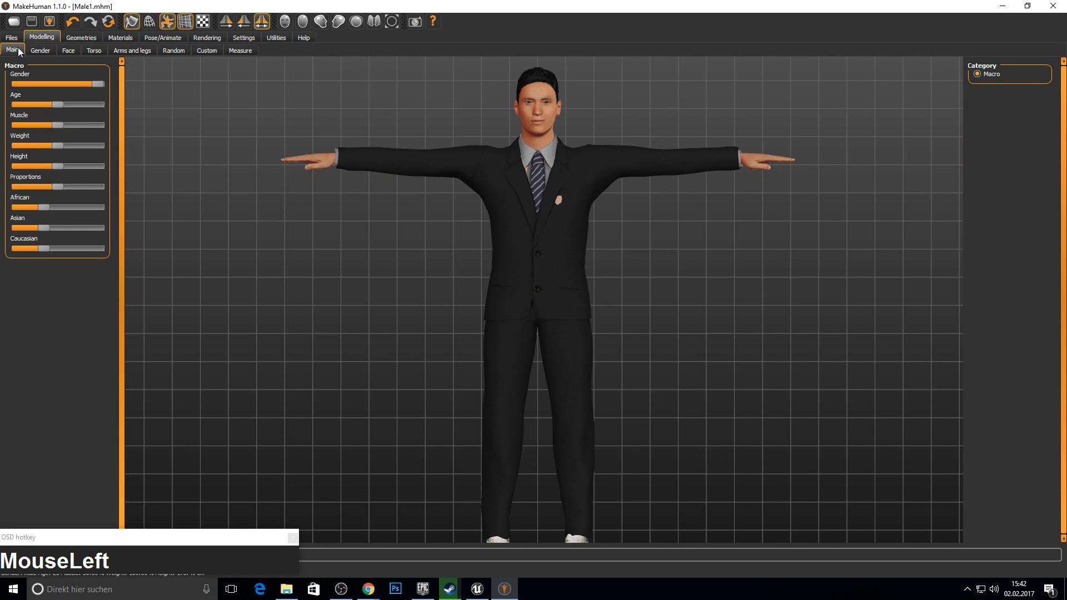
left_click_drag(88, 85, 2, 90)
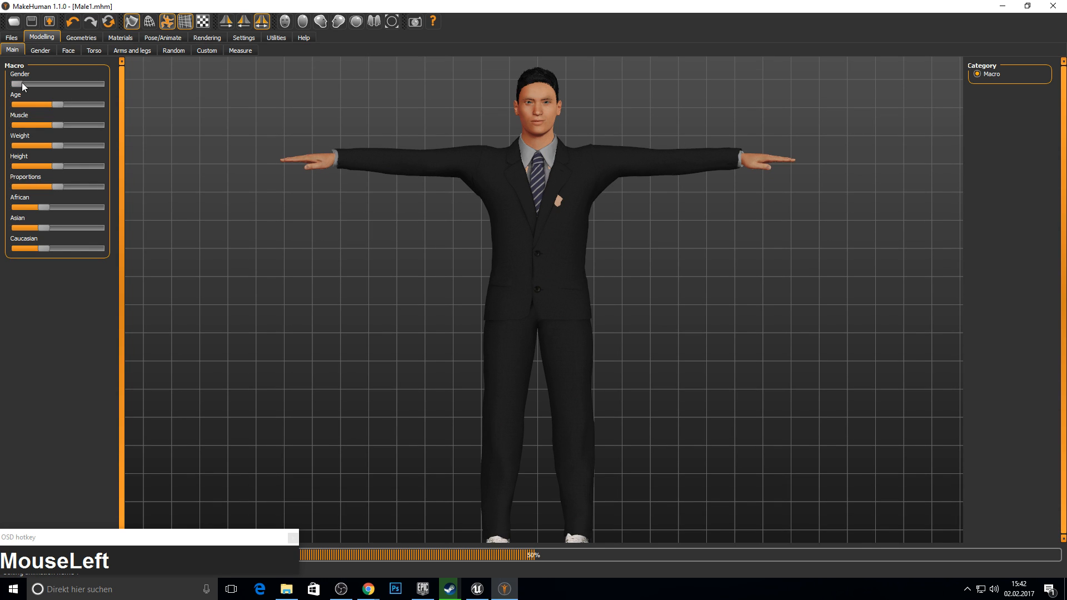
left_click(38, 52)
left_click(68, 50)
left_click(100, 53)
left_click(142, 50)
left_click(173, 50)
Remove the male elegant suit and the Shoes05 shoes from the character.
left_click(81, 37)
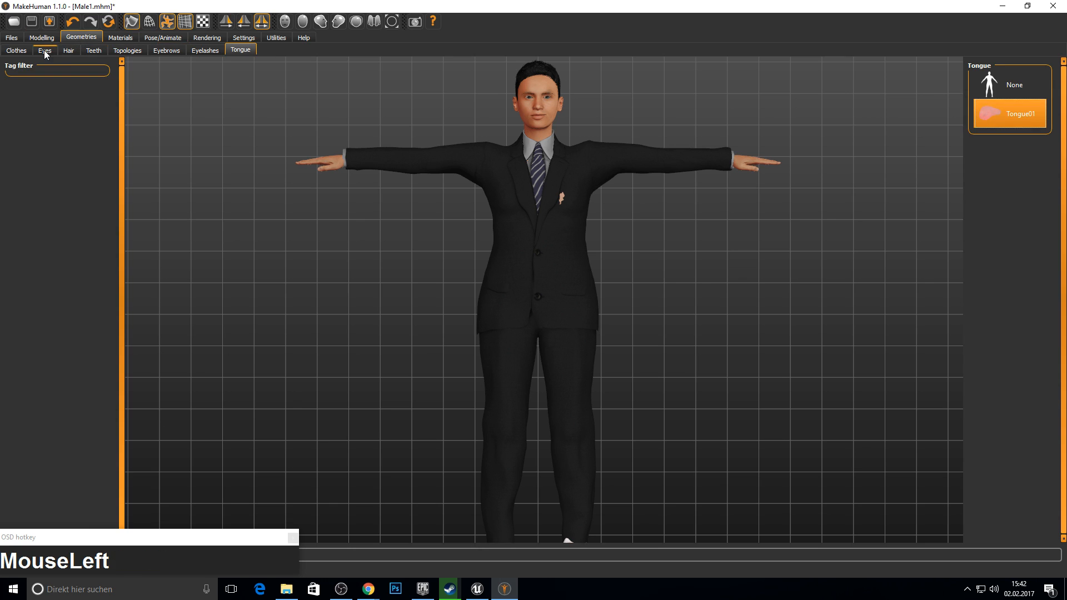
left_click(17, 50)
left_click(1010, 330)
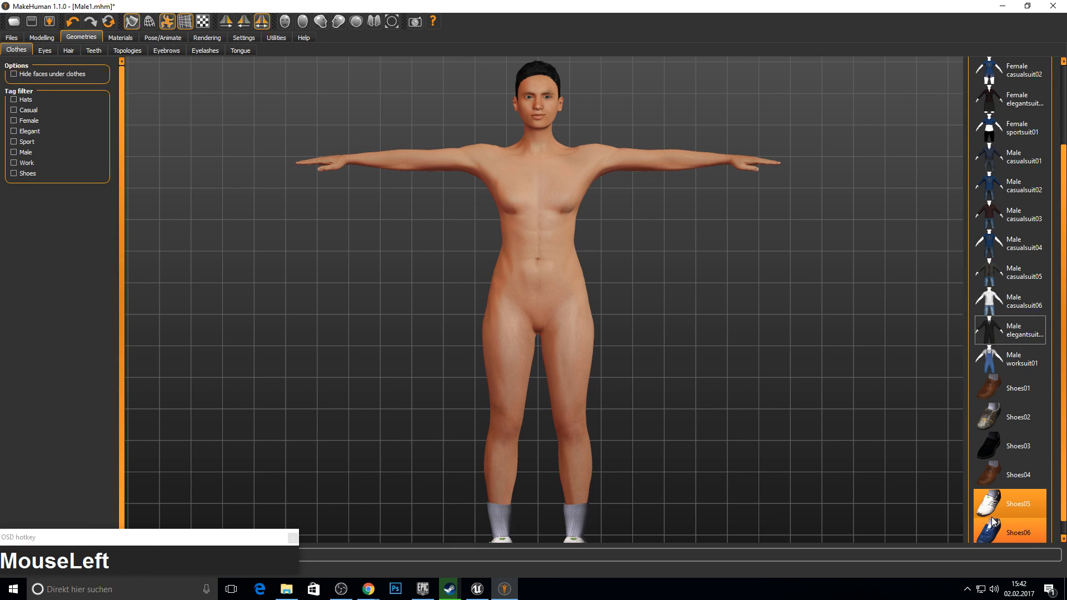
left_click(1010, 504)
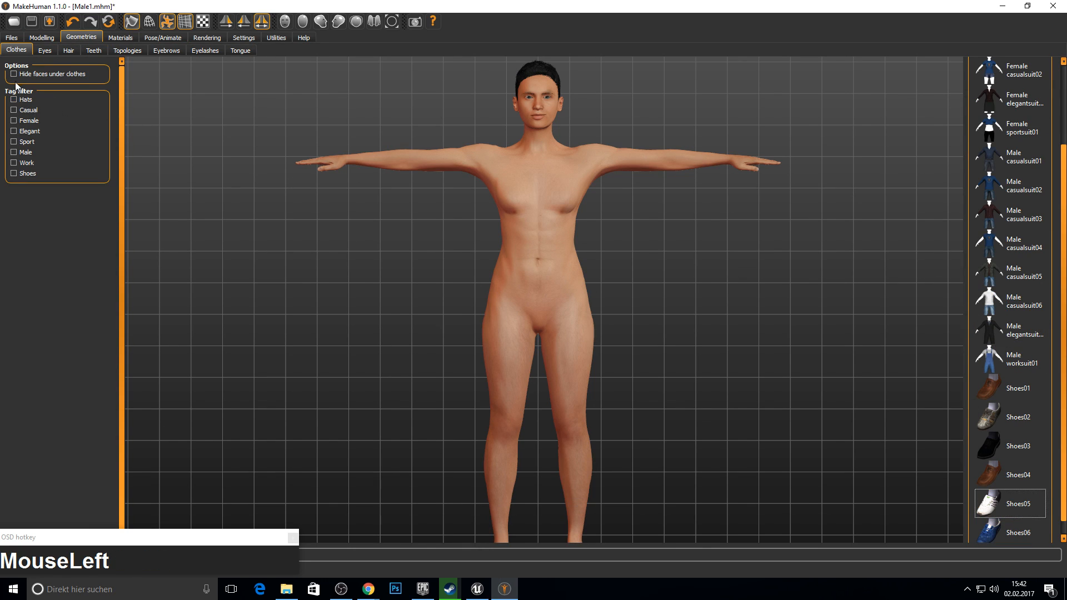
Filter the clothes by Female and dress the character in Female sportsuit01 only, without the female elegant suit.
left_click(15, 121)
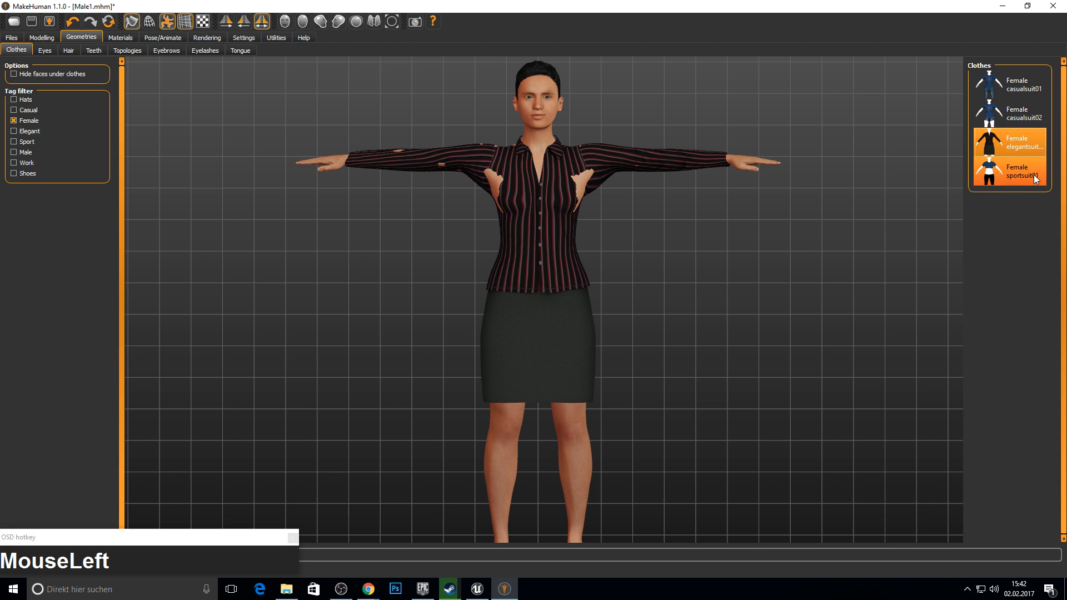
left_click(993, 174)
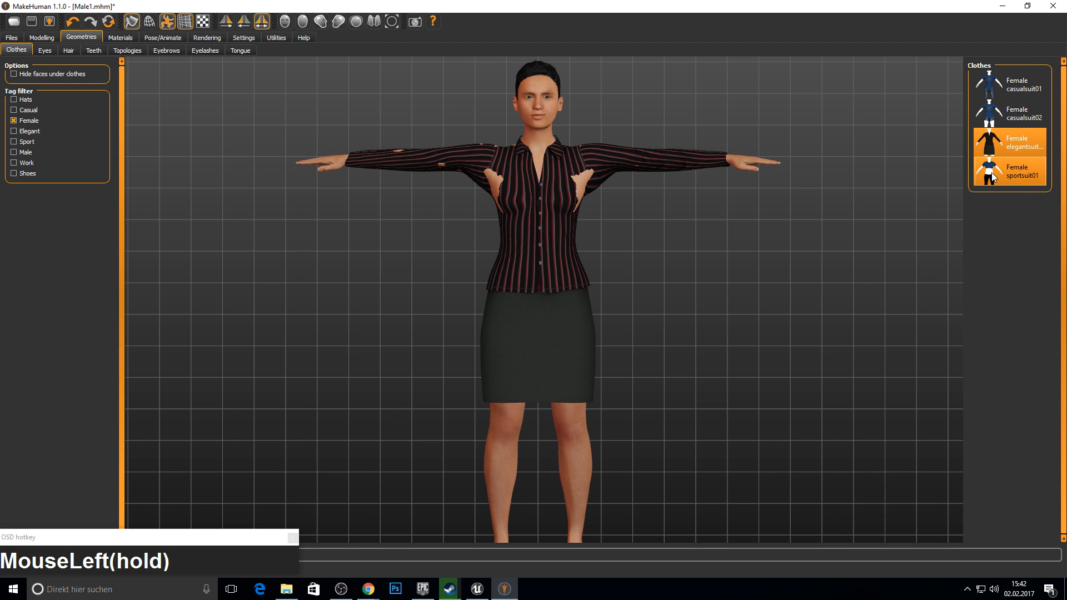
left_click(1002, 144)
left_click_drag(518, 189, 568, 154)
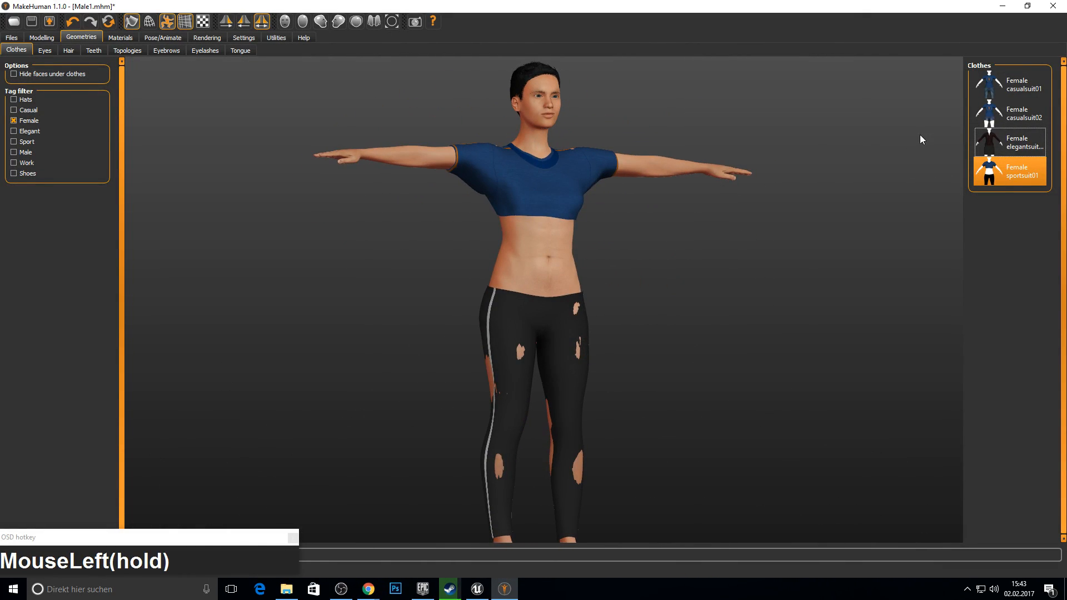
left_click_drag(674, 196, 650, 212)
left_click_drag(401, 139, 401, 139)
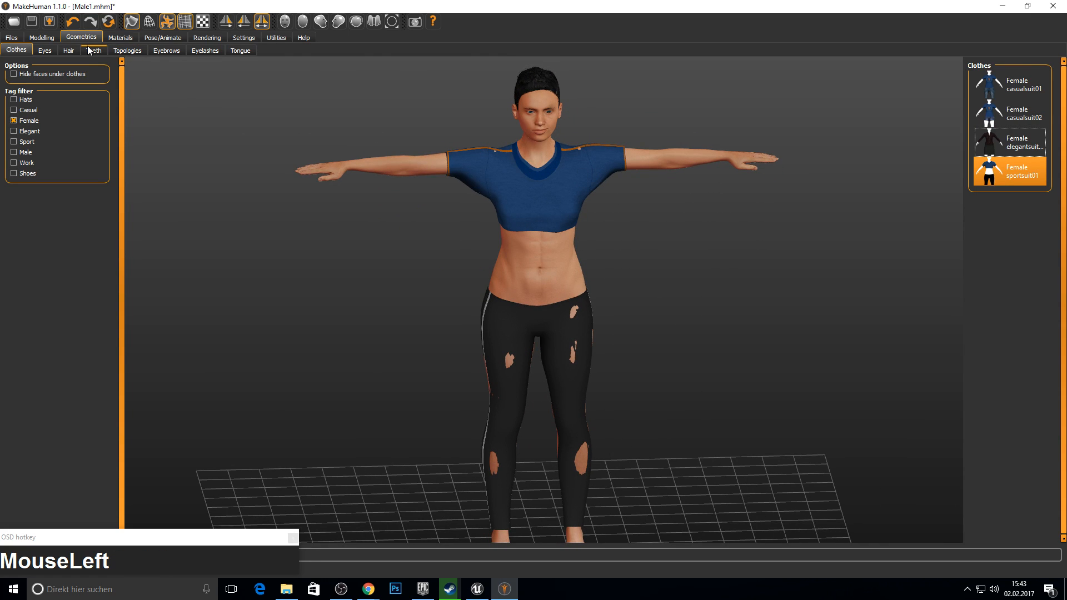
Try the Female generic topology on the body and settle on Female muscle 13442.
left_click(45, 51)
left_click(126, 50)
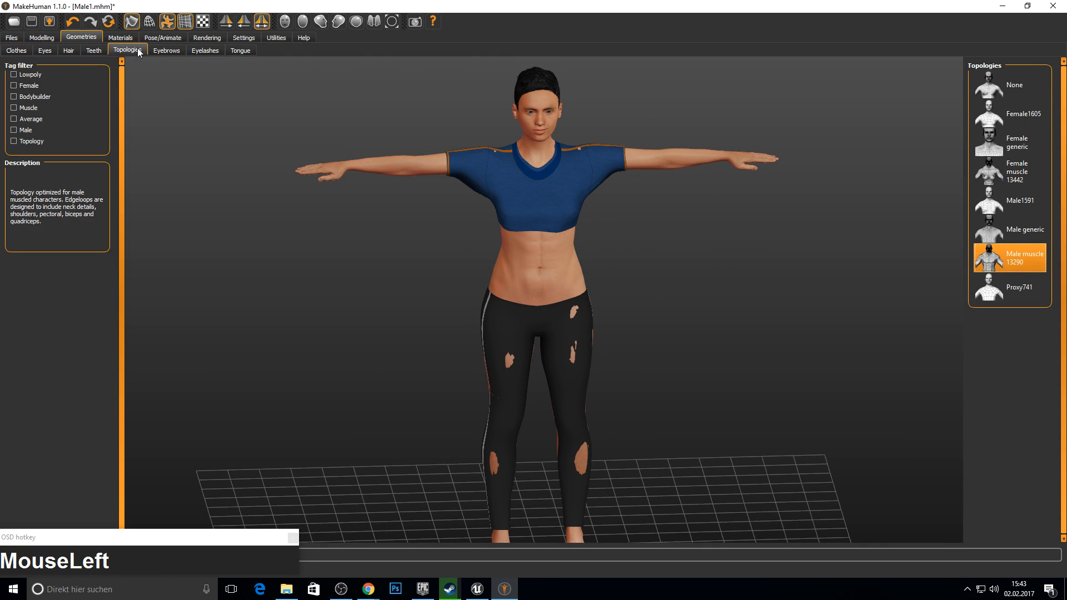
left_click(1015, 148)
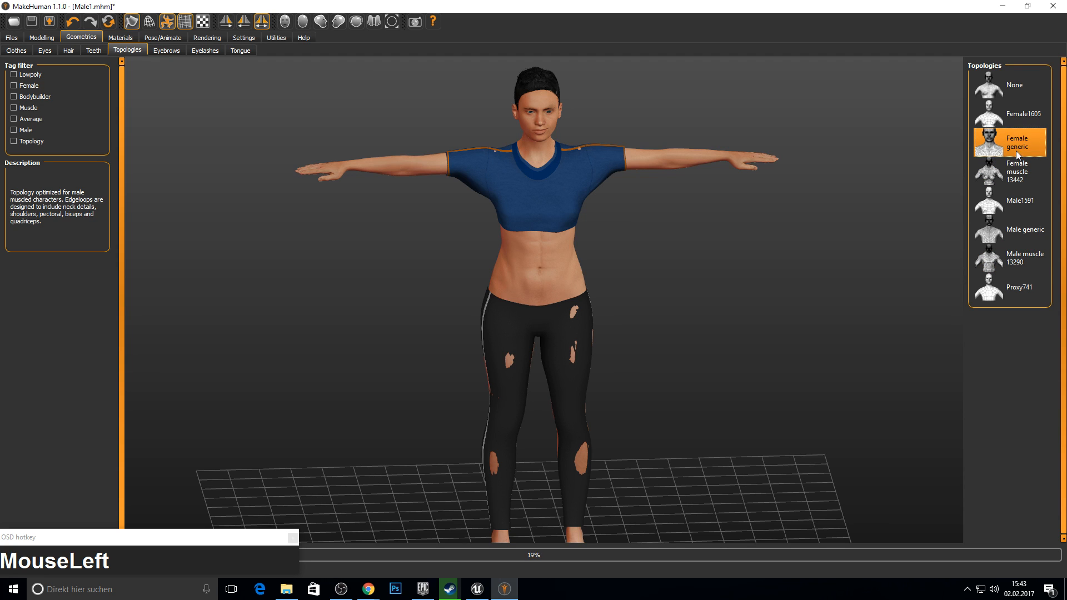
left_click_drag(620, 214, 720, 193)
left_click(1015, 183)
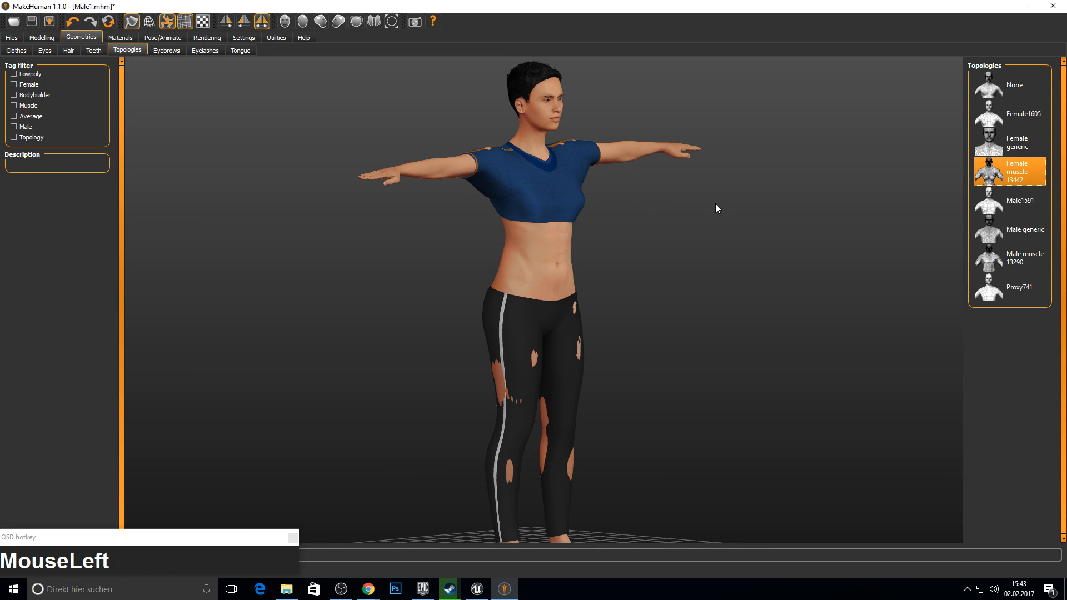
left_click_drag(661, 210, 649, 346)
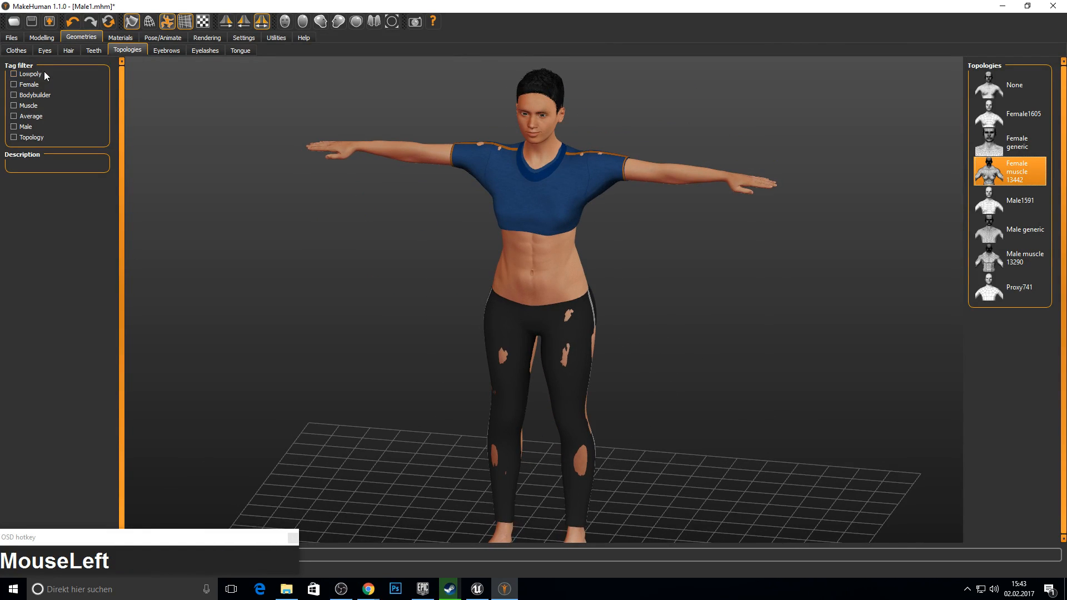
Try Female casualsuit01 on the character in place of the sports suit, and go back to Female sportsuit01.
left_click(69, 50)
left_click(16, 50)
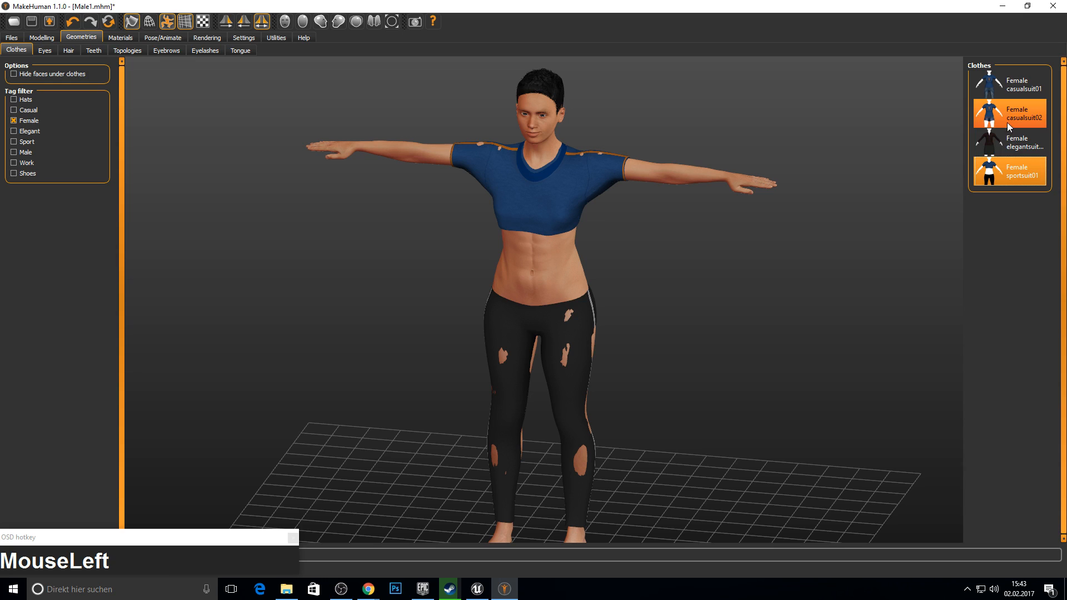
left_click(1019, 180)
left_click(1020, 85)
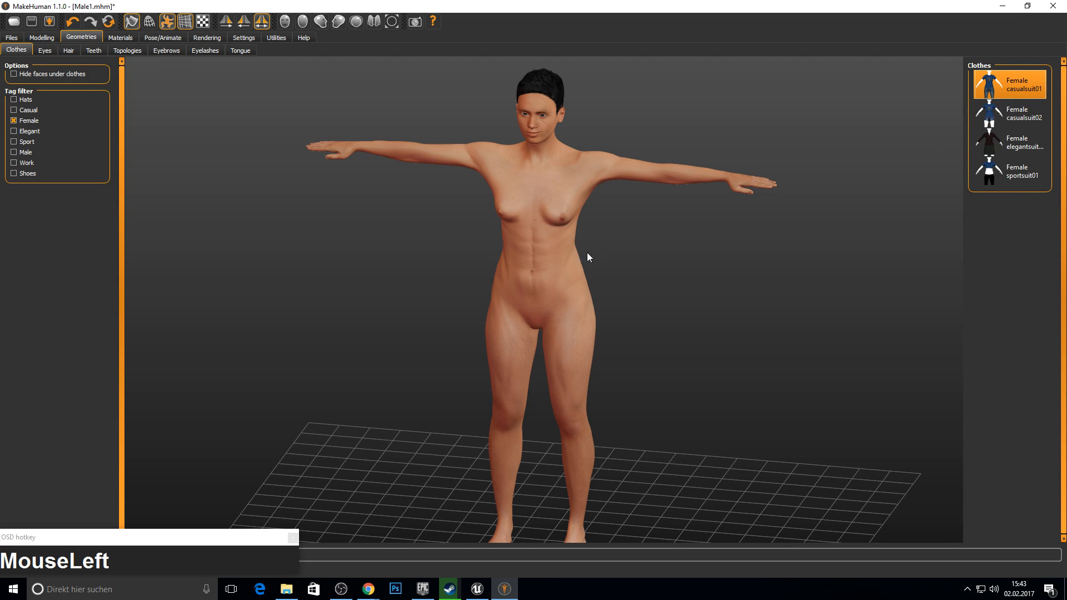
left_click_drag(572, 236, 613, 212)
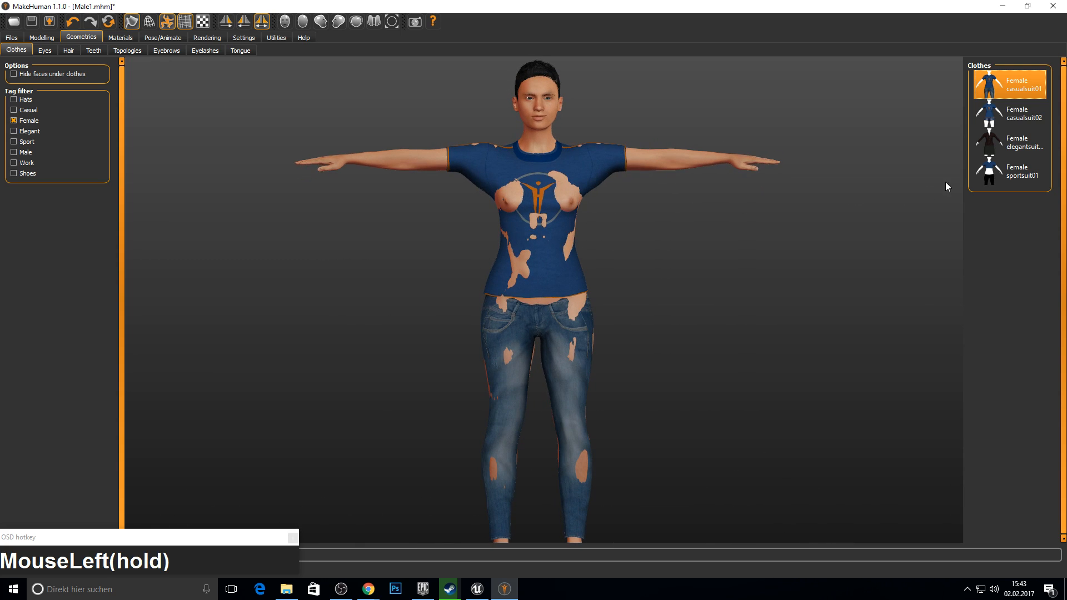
left_click(1009, 85)
left_click(995, 177)
left_click_drag(992, 181, 287, 193)
left_click_drag(362, 172, 319, 160)
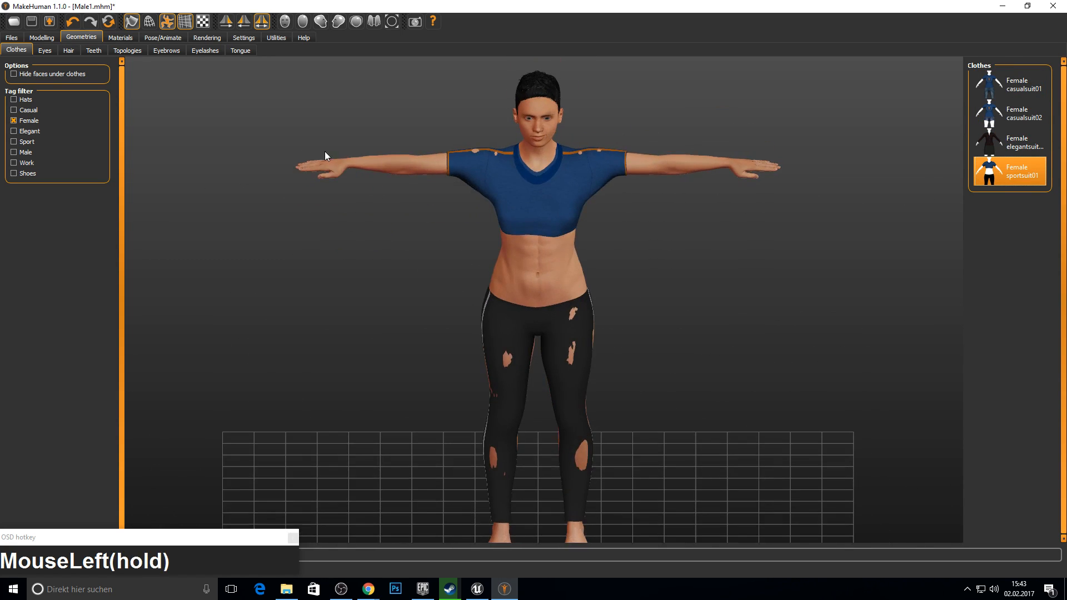
Filter the hairstyles by Female instead of Male, try Bob01 and give the character the Long01 hair.
left_click(45, 51)
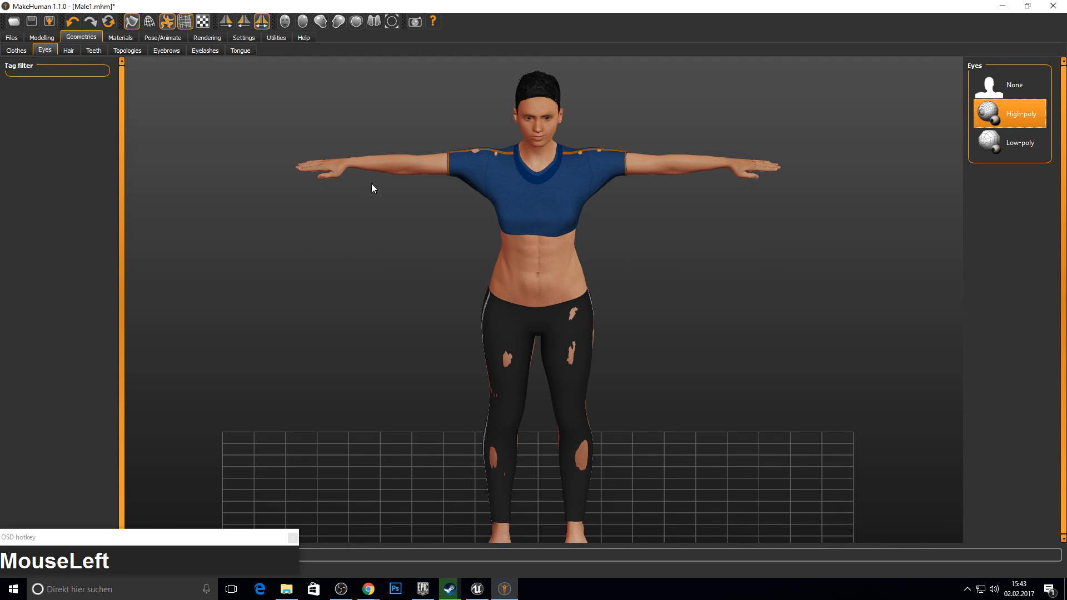
left_click(66, 50)
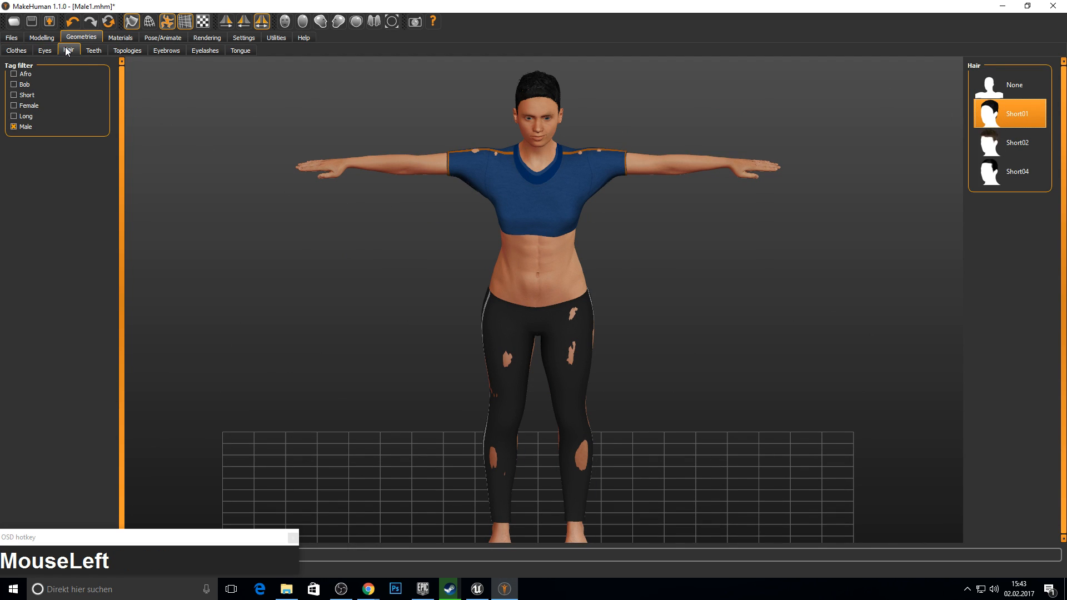
left_click(13, 127)
left_click(14, 106)
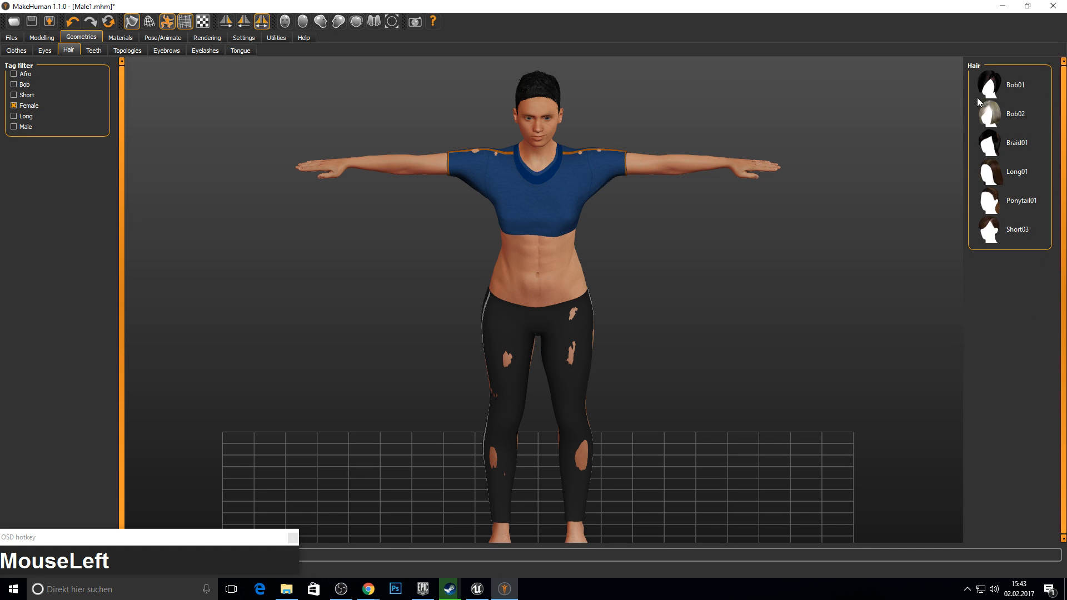
left_click(1008, 91)
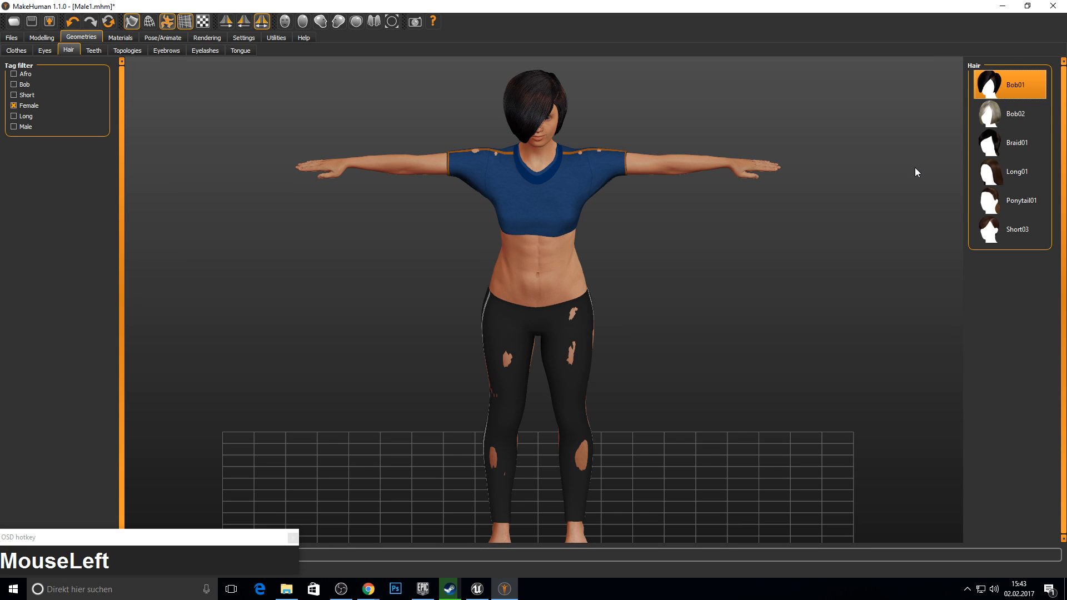
left_click(1010, 171)
left_click_drag(717, 159, 461, 120)
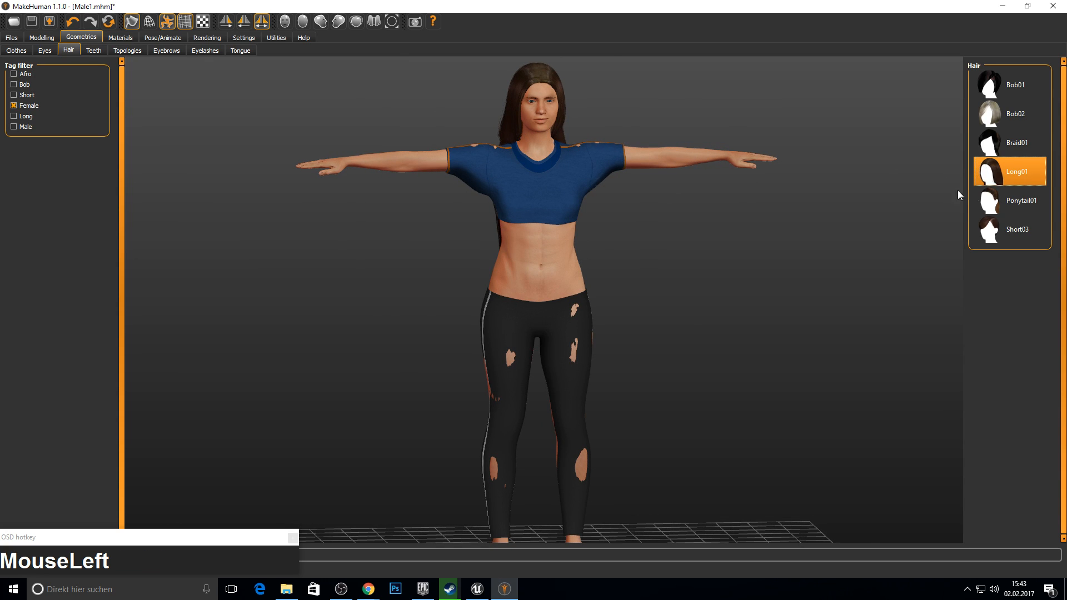
left_click(147, 43)
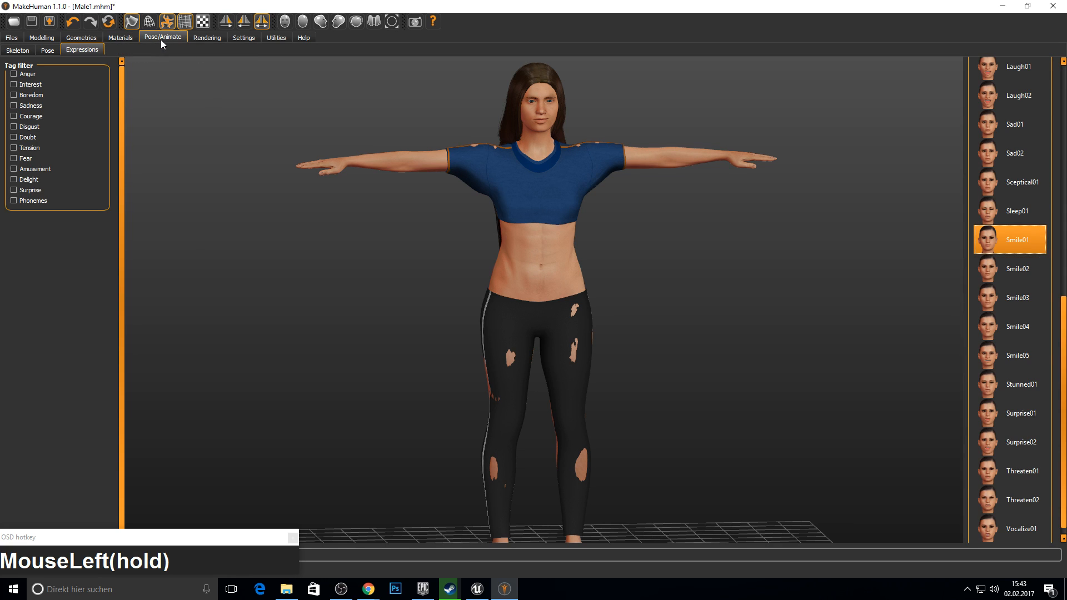
left_click(23, 52)
left_click(48, 50)
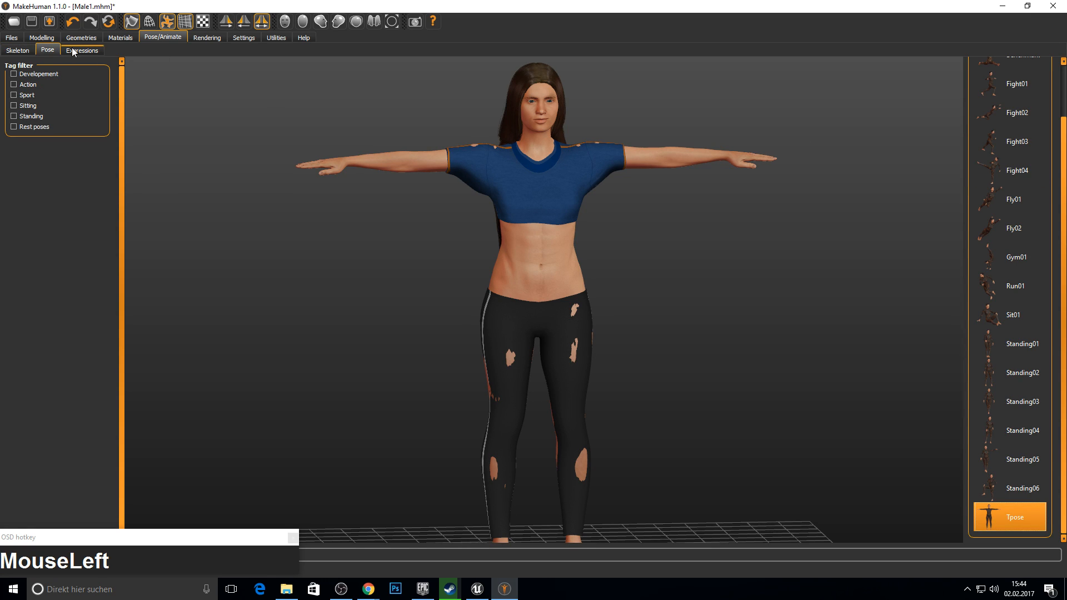
Filter the skin materials by Female and apply the Middleage caucasian female skin to the character.
left_click(119, 38)
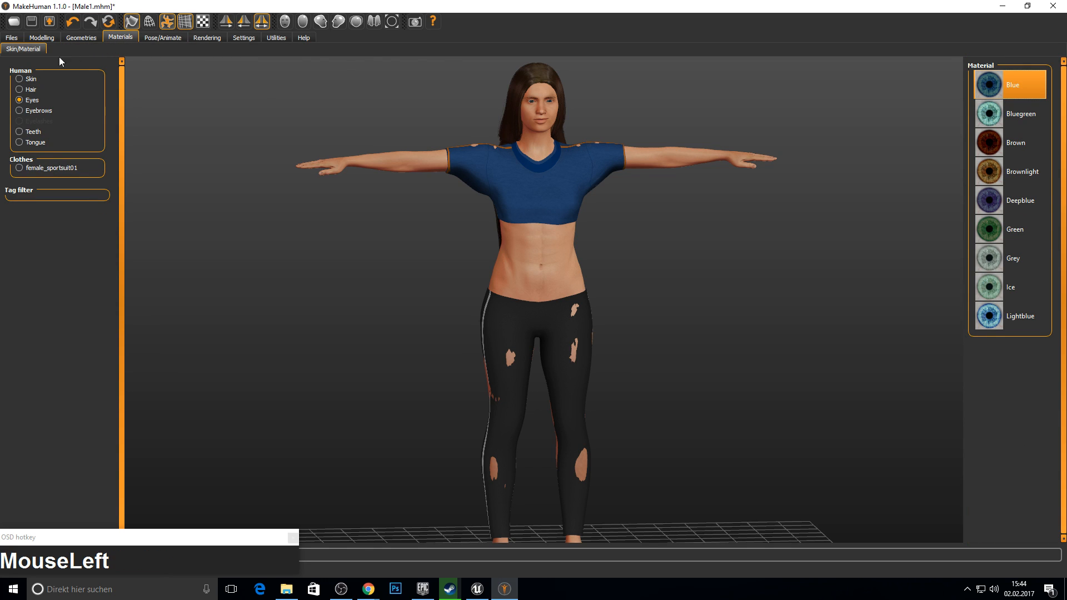
left_click(25, 79)
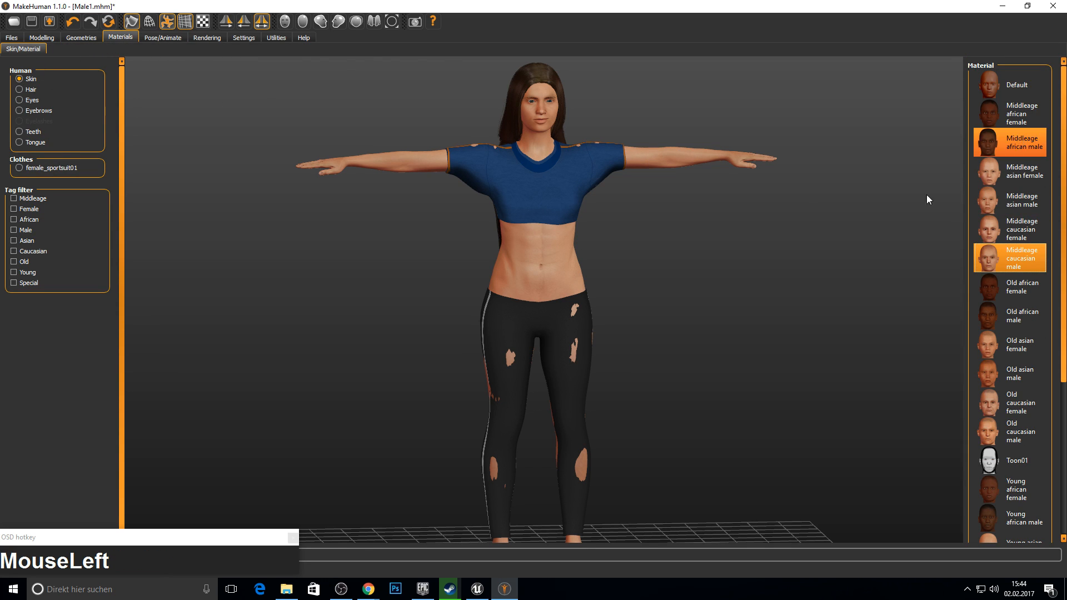
left_click(14, 209)
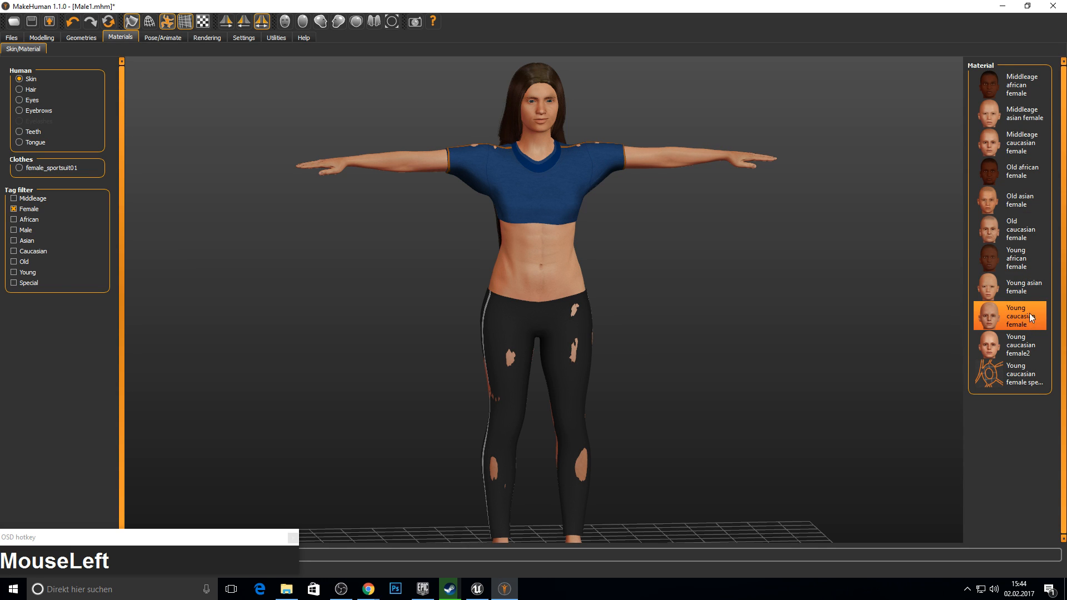
left_click(1026, 144)
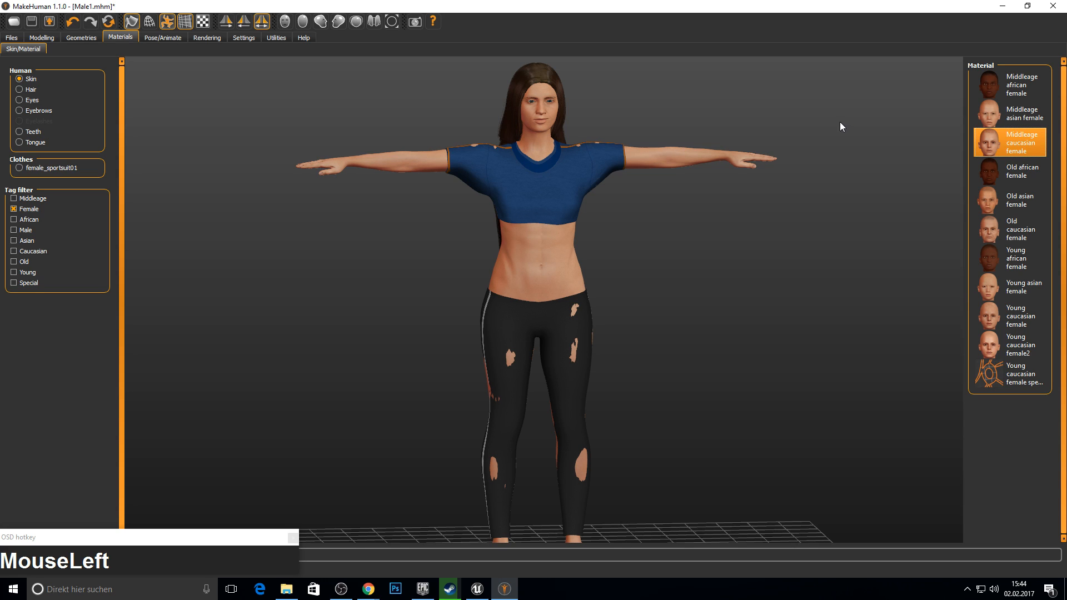
left_click(1029, 113)
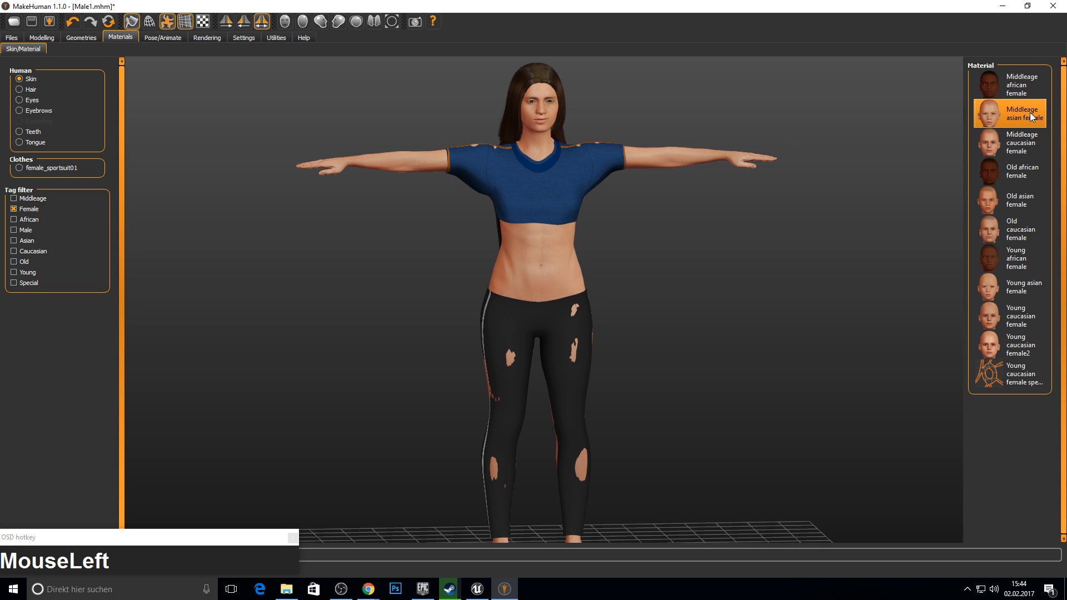
left_click(1019, 141)
left_click_drag(765, 148, 736, 145)
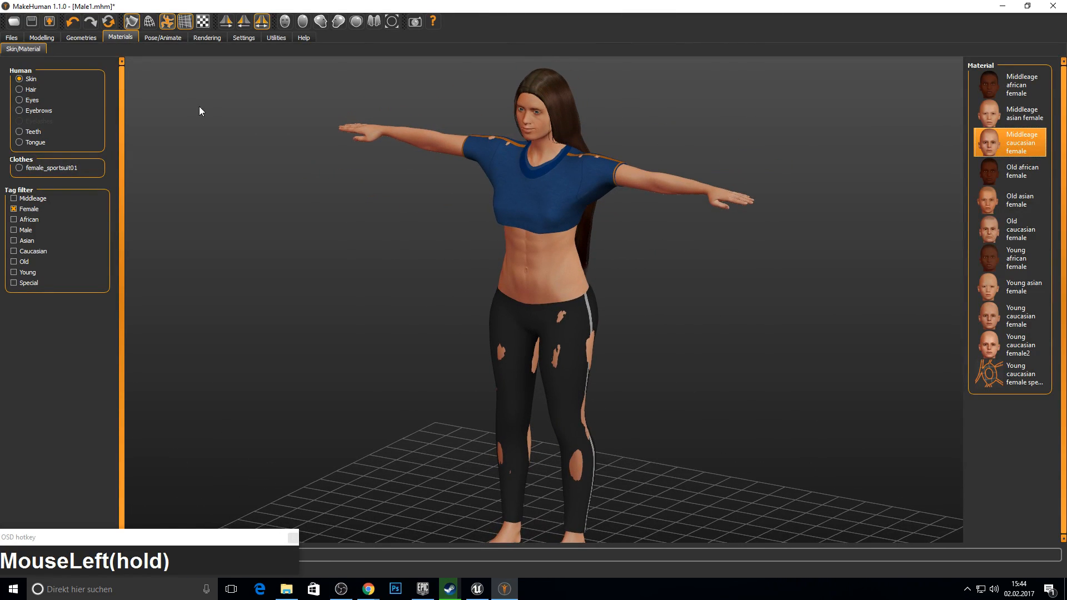
Give the character the Eyebrow008 eyebrows and the Eyelashes01 eyelashes.
left_click(79, 39)
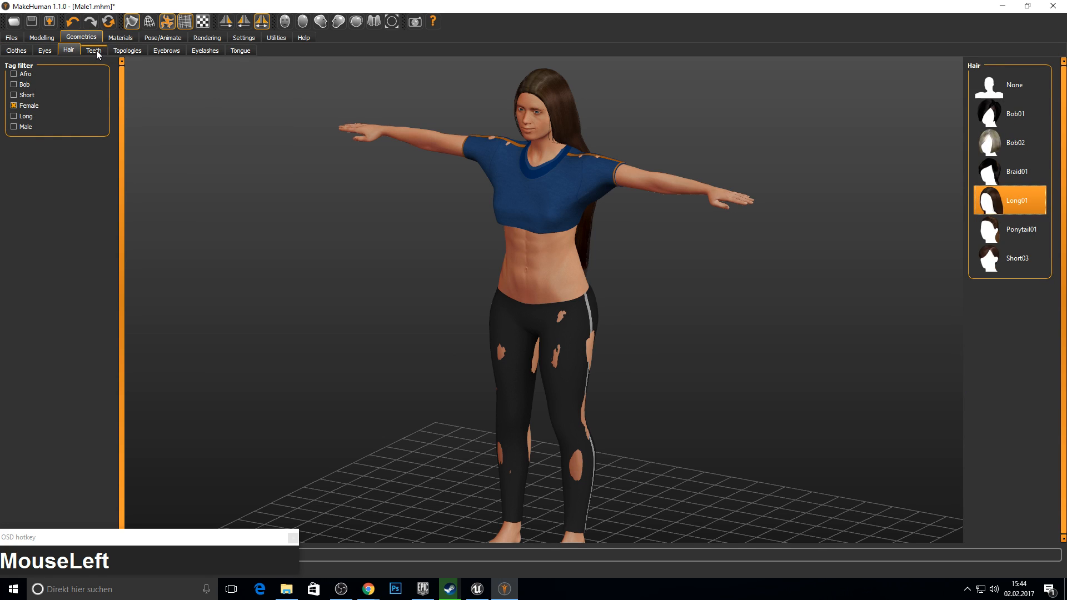
left_click(165, 50)
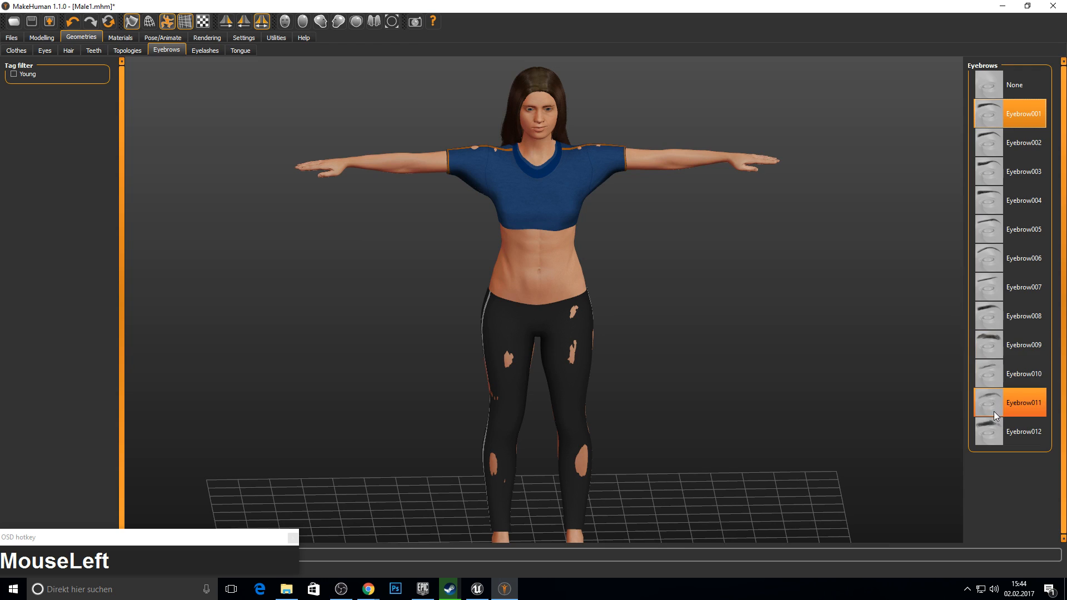
left_click(1013, 345)
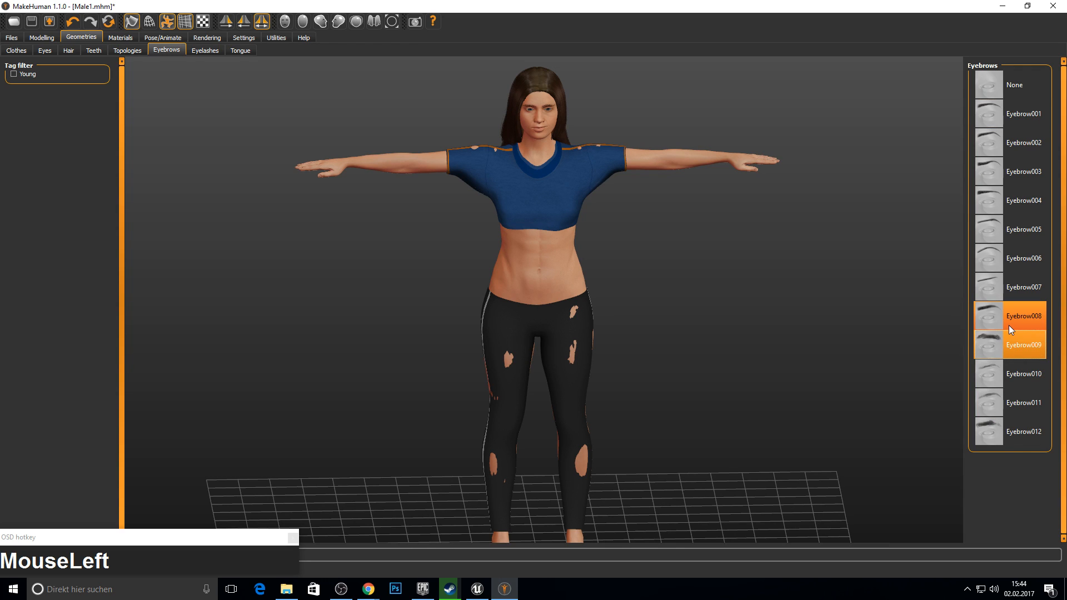
left_click(1009, 324)
left_click(189, 50)
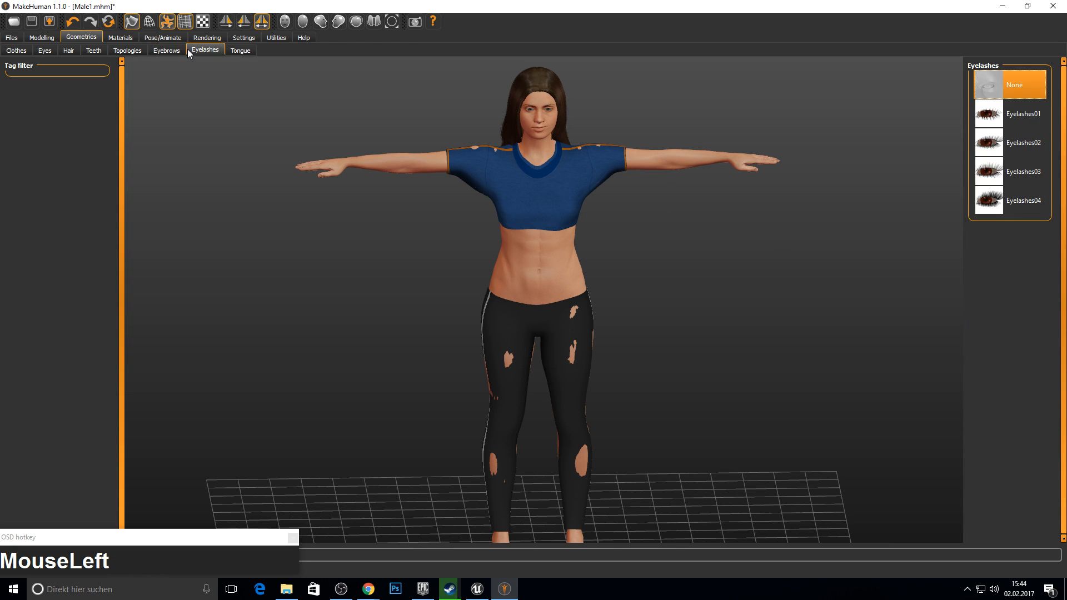
left_click(1015, 114)
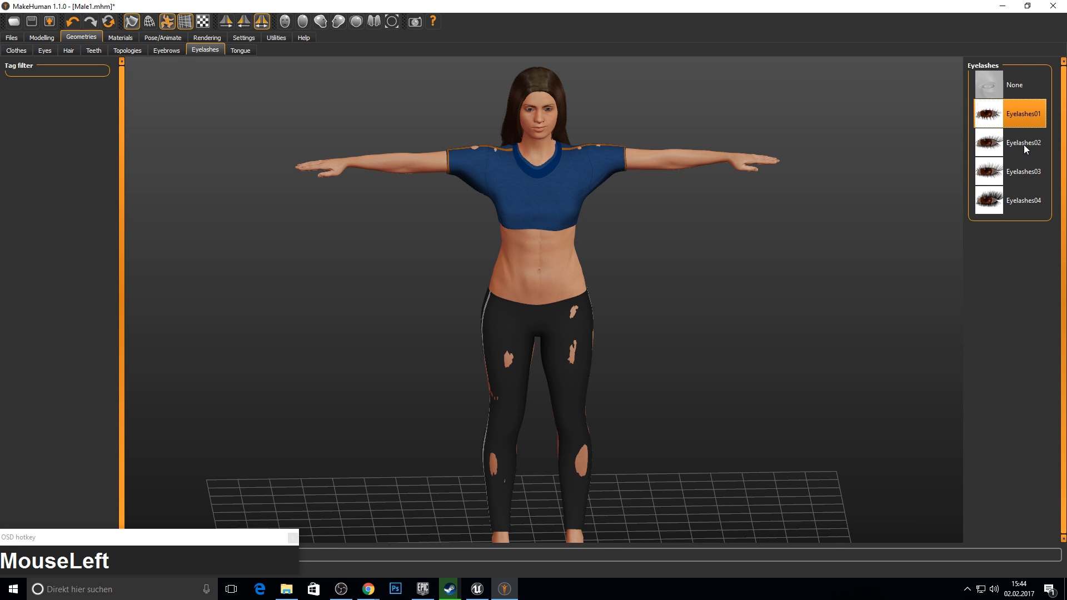
Change the character's eyelashes to Eyelashes02 and view the tongue options.
left_click(1024, 144)
left_click(238, 51)
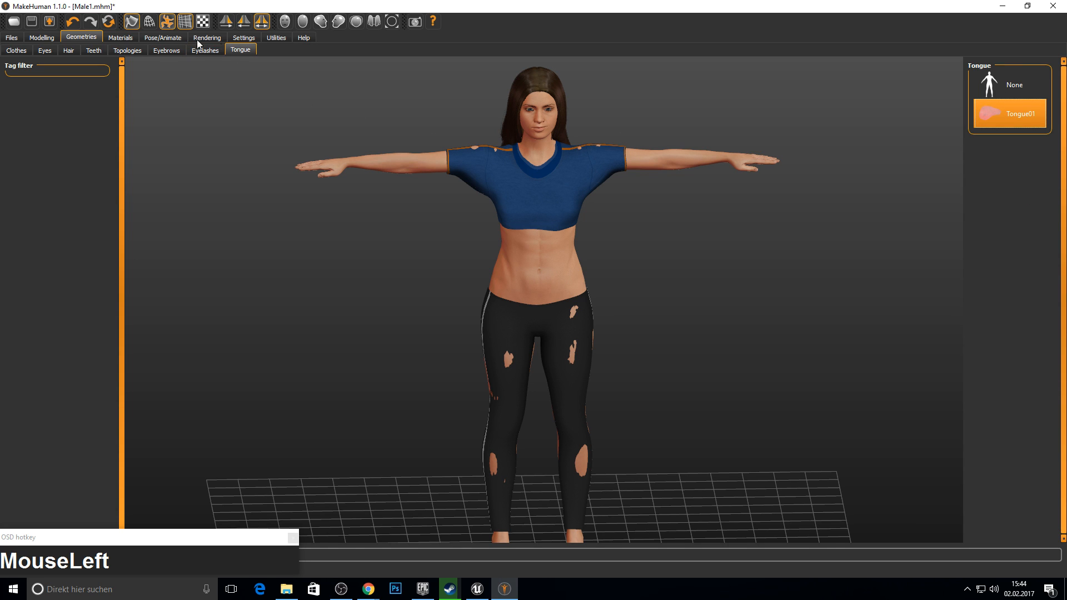
Randomize the character's shape with the Macro, Face and Body options enabled.
left_click(120, 37)
left_click(12, 38)
left_click(39, 37)
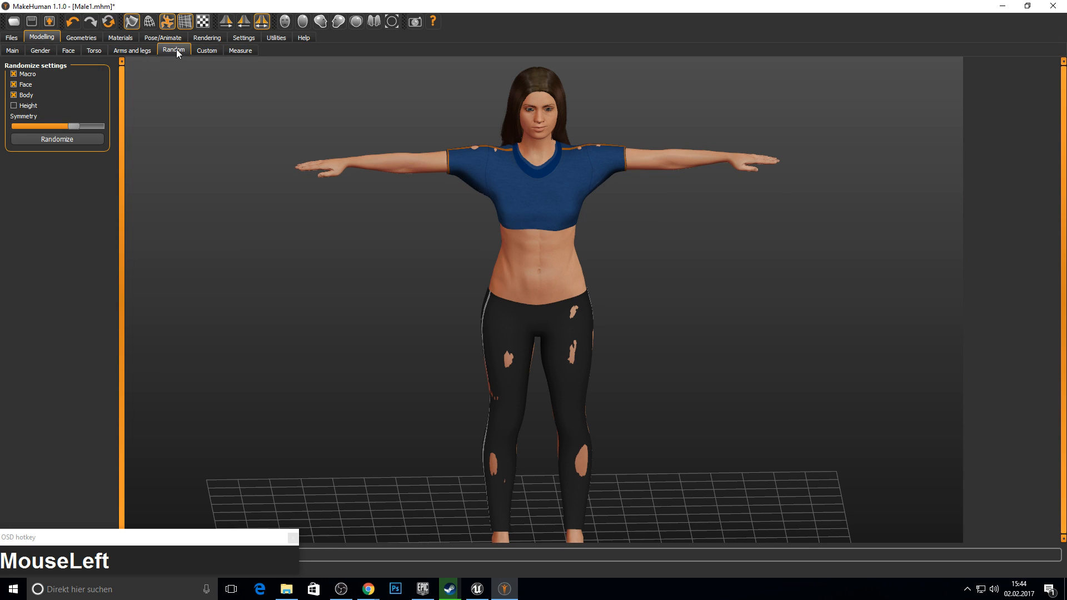
left_click(65, 137)
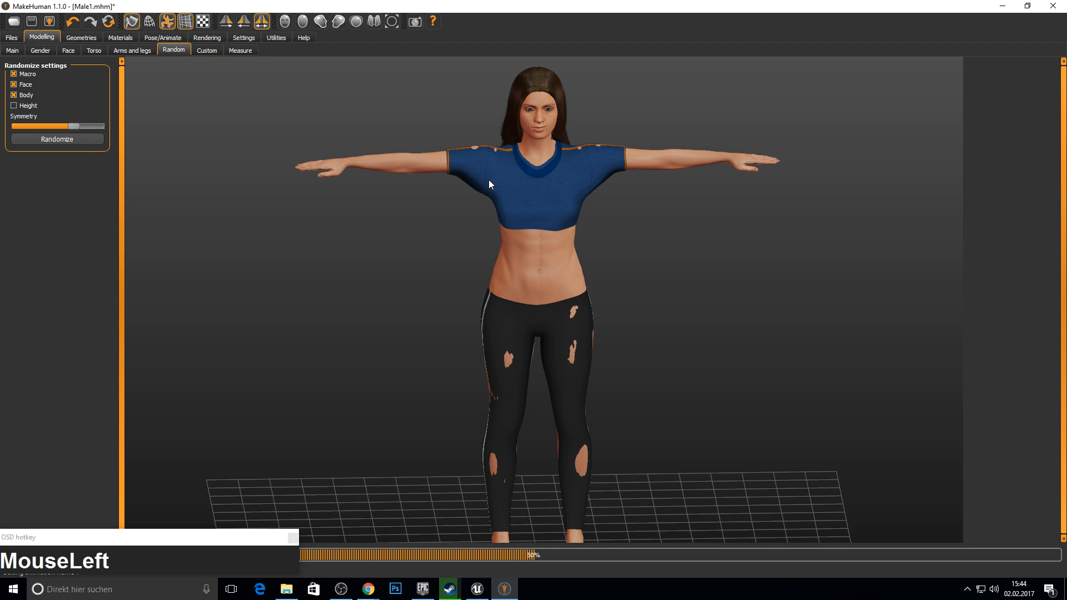
mouse_move(489, 195)
left_mouse_down()
mouse_move(463, 195)
mouse_move(475, 202)
left_mouse_up()
Try randomizing the character again, once at the current symmetry and twice with the symmetry raised to maximum.
left_click(73, 139)
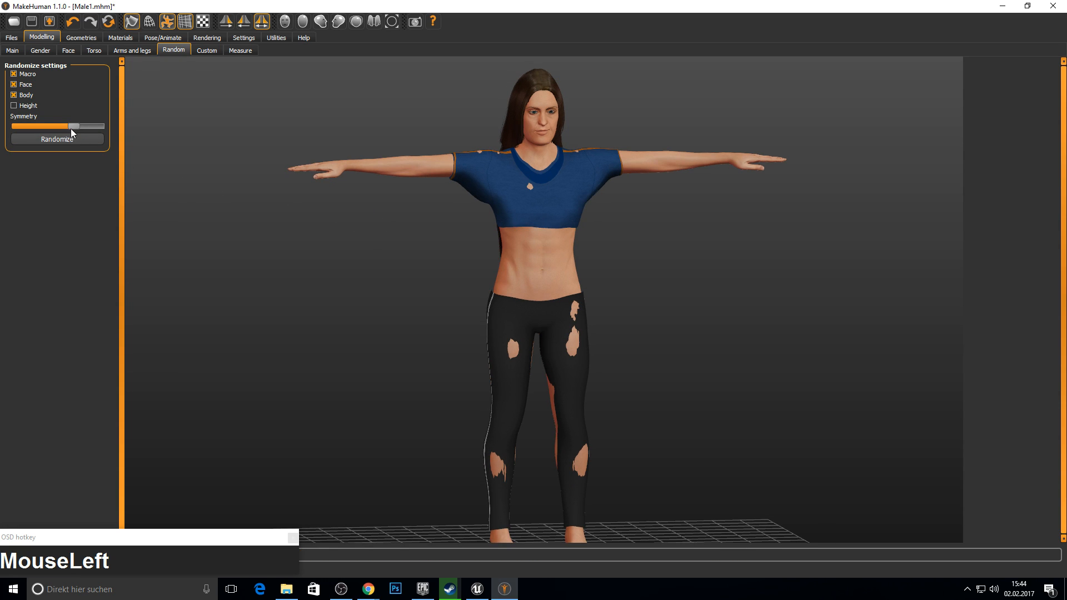
left_click_drag(74, 127, 90, 124)
left_click(58, 136)
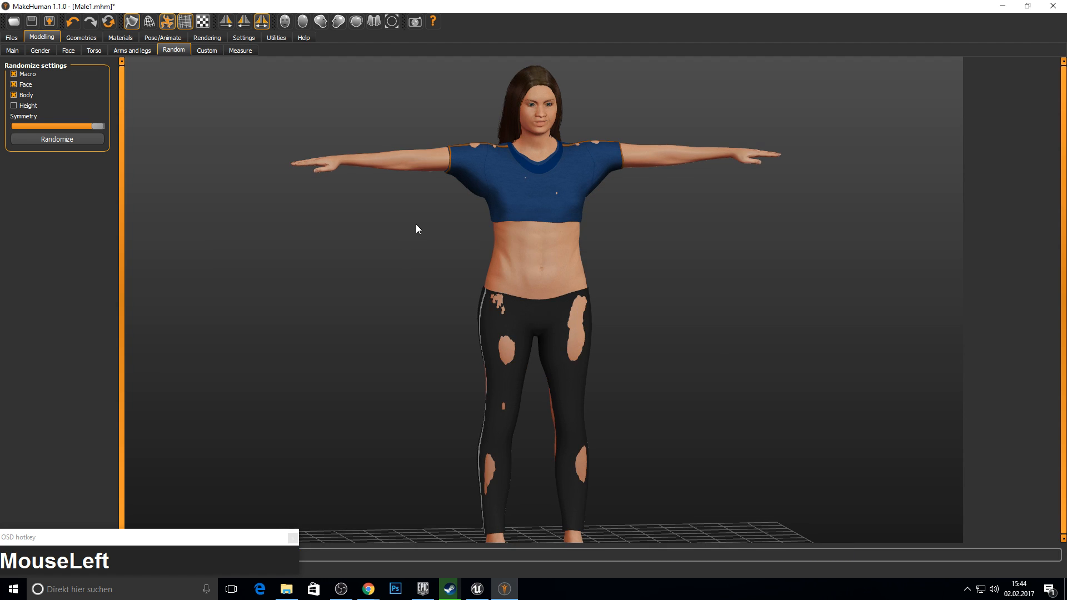
left_click_drag(416, 225, 401, 220)
left_click(89, 143)
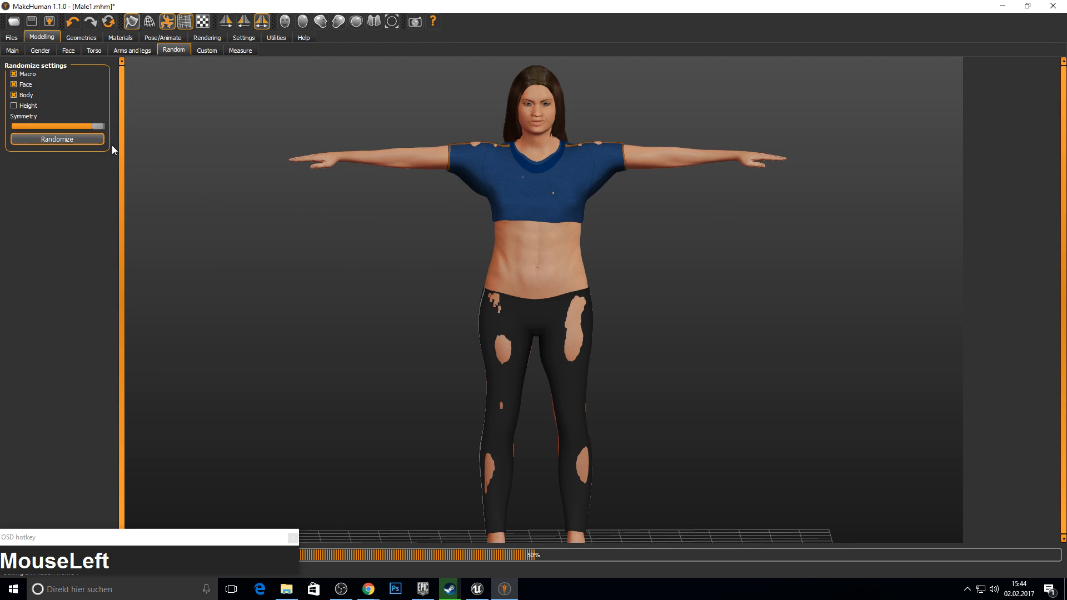
Try randomizing the character with the symmetry at about a quarter and again with it close to maximum.
left_click_drag(101, 131, 39, 128)
left_click(65, 139)
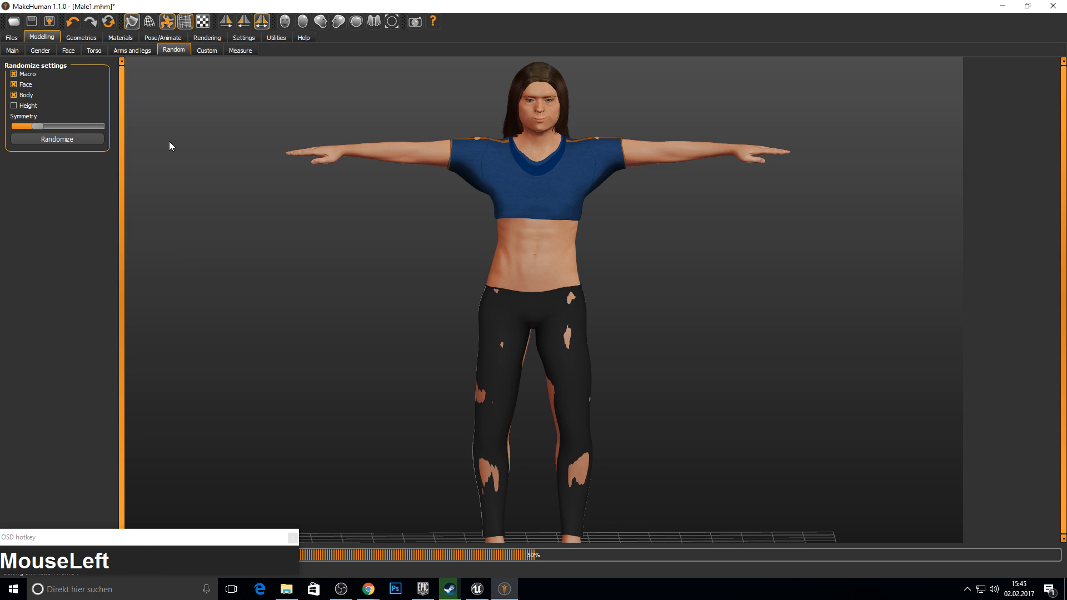
left_click_drag(39, 127, 99, 126)
left_click(60, 139)
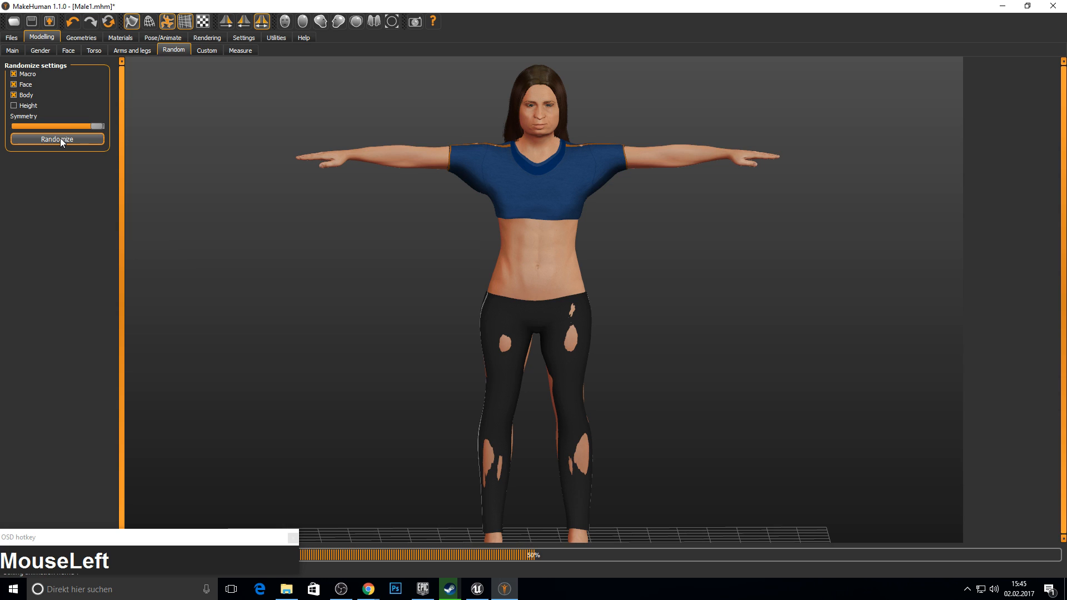
Undo the latest randomizations of the character's shape.
left_click(76, 25)
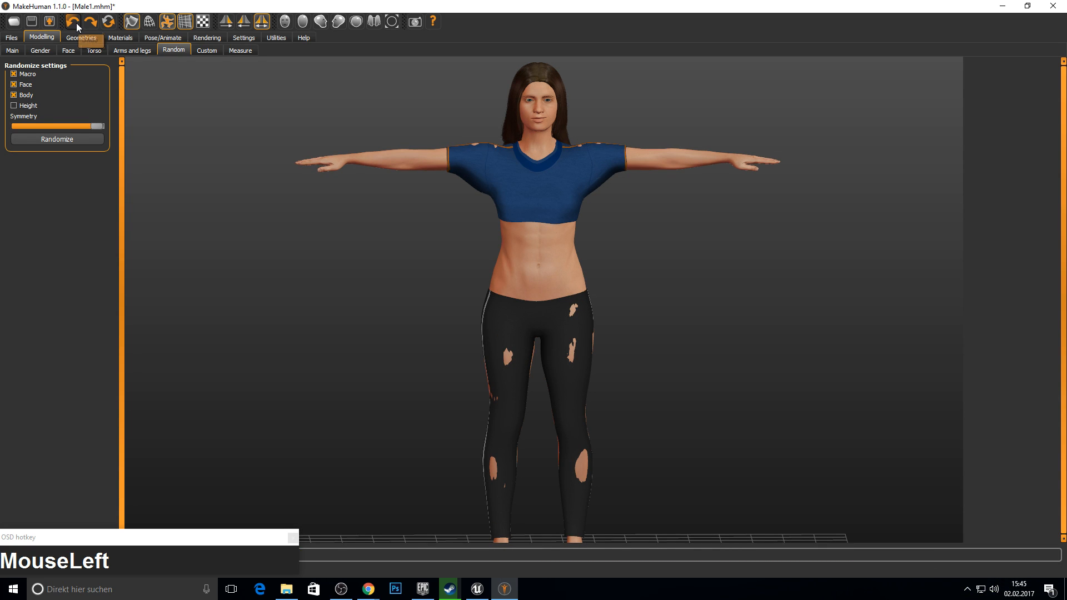
left_click(74, 24)
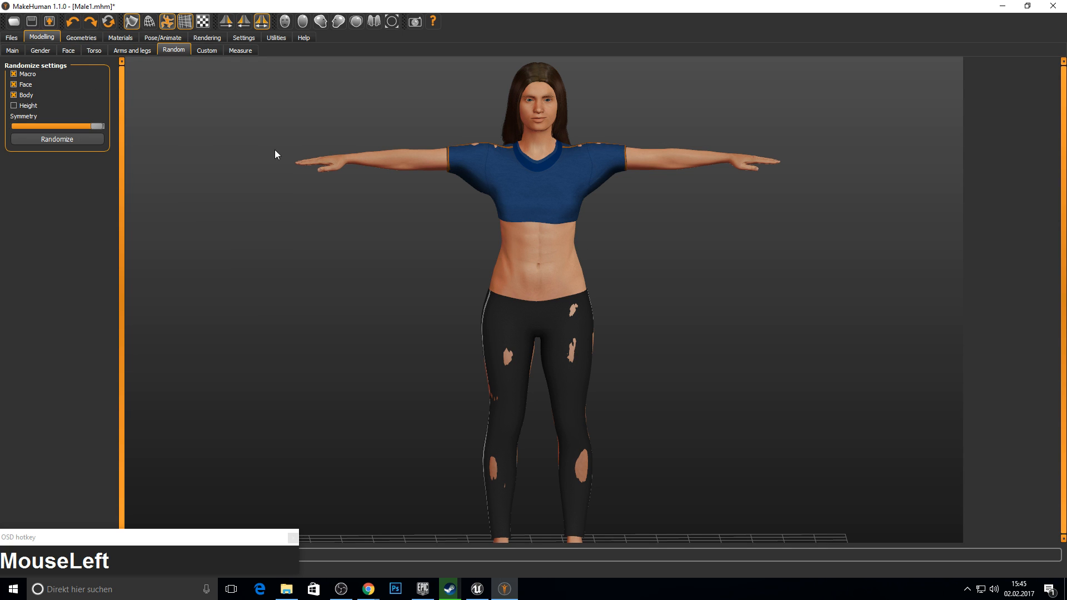
left_click_drag(333, 168, 327, 119)
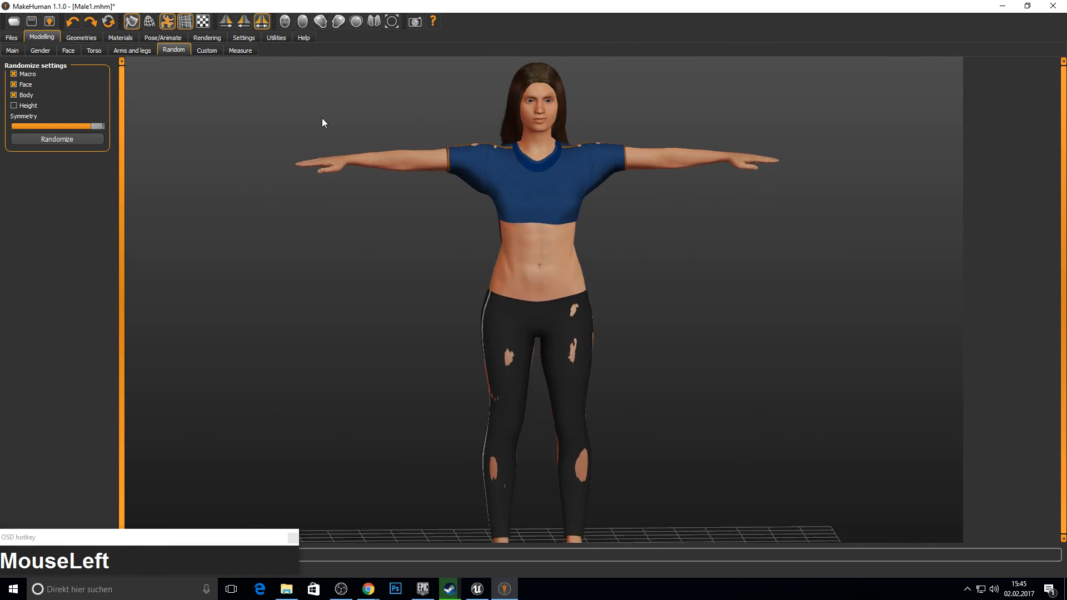
Review the character's modelling, export, geometry and pose settings, including the chosen skeleton preset.
left_click(94, 50)
left_click(62, 52)
left_click(16, 39)
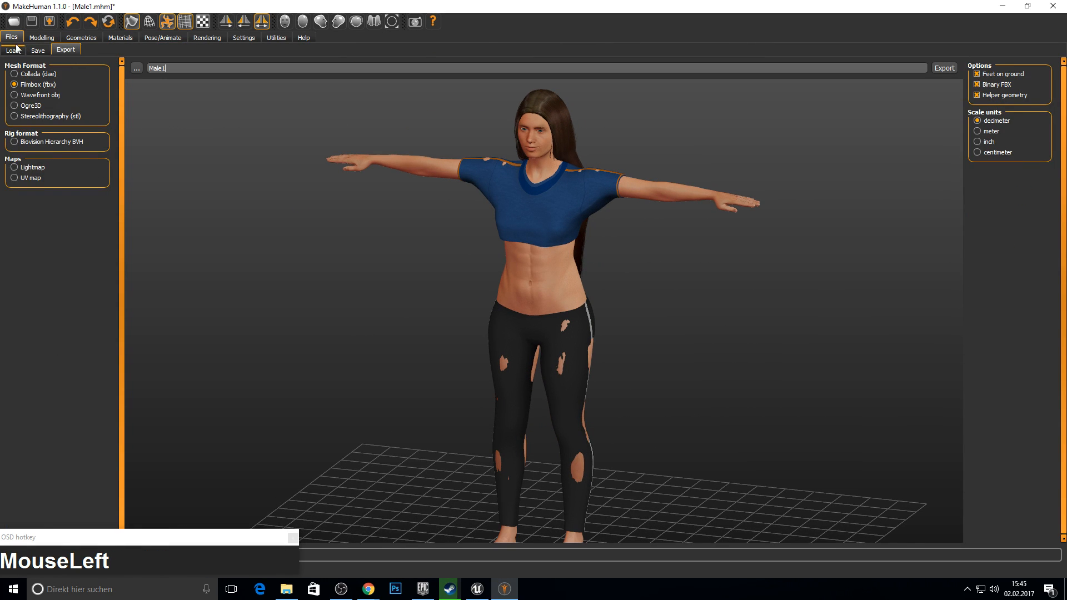
left_click(34, 38)
left_click(20, 51)
left_click(39, 50)
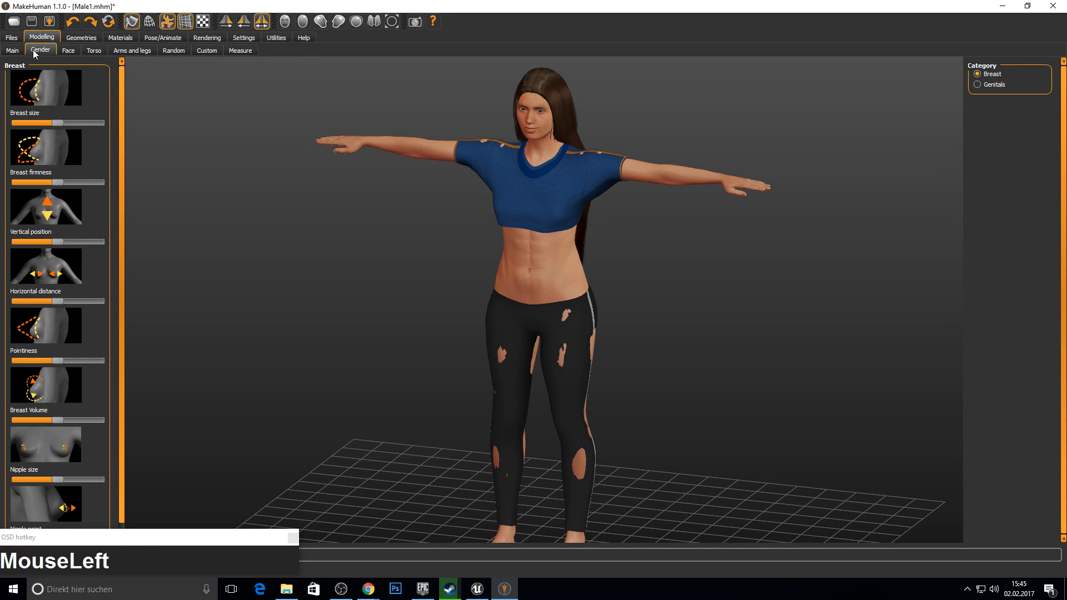
left_click(70, 49)
left_click(37, 51)
left_click(68, 50)
left_click(81, 37)
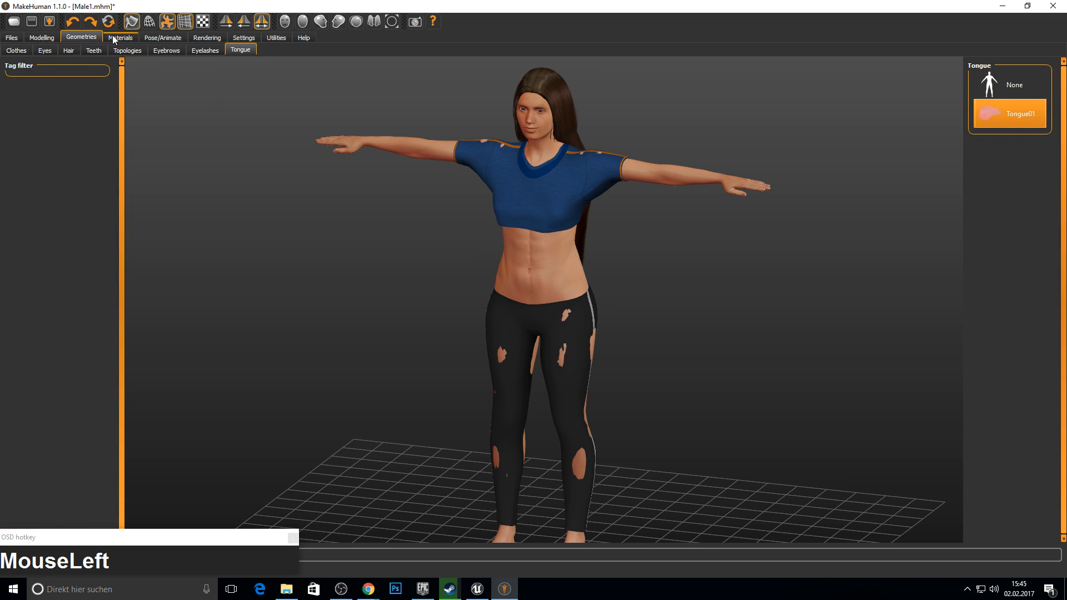
left_click(162, 36)
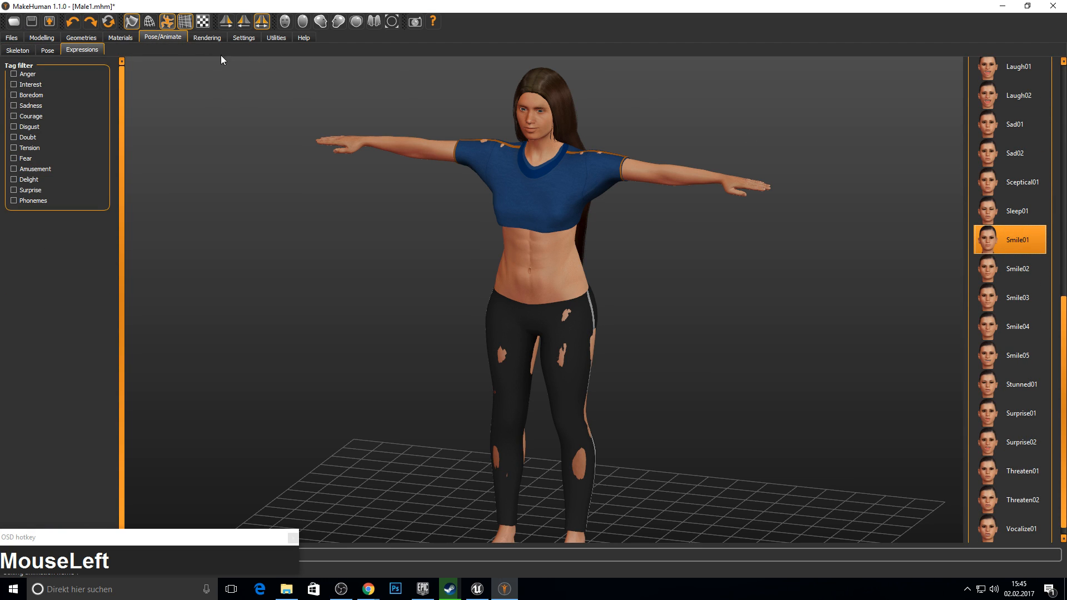
left_click(26, 51)
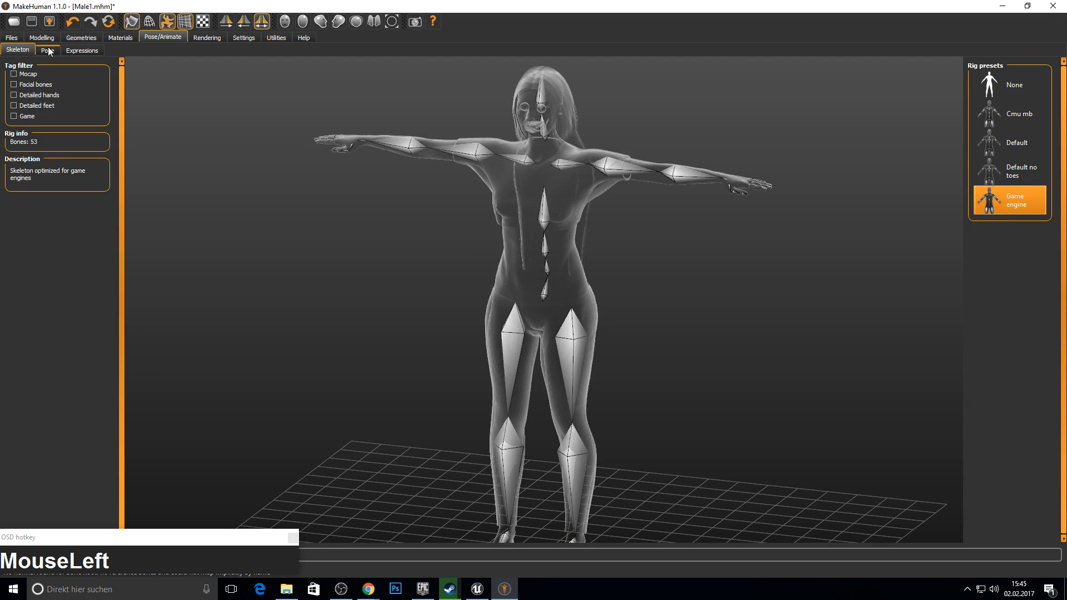
left_click(46, 51)
Change the character's hair to Ponytail01 and inspect it from another side.
left_click(81, 37)
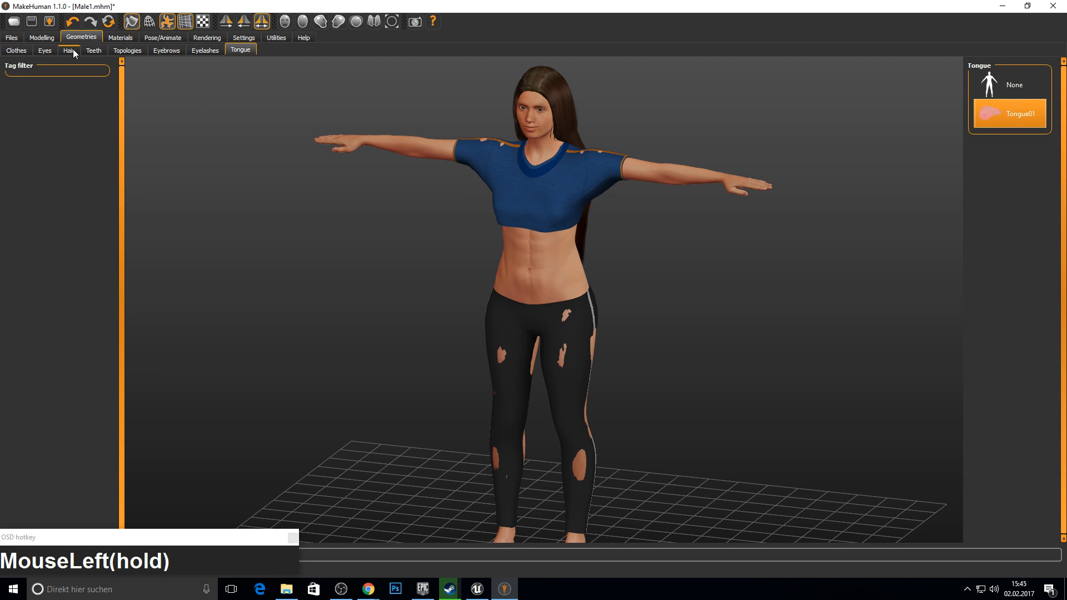
left_click(69, 50)
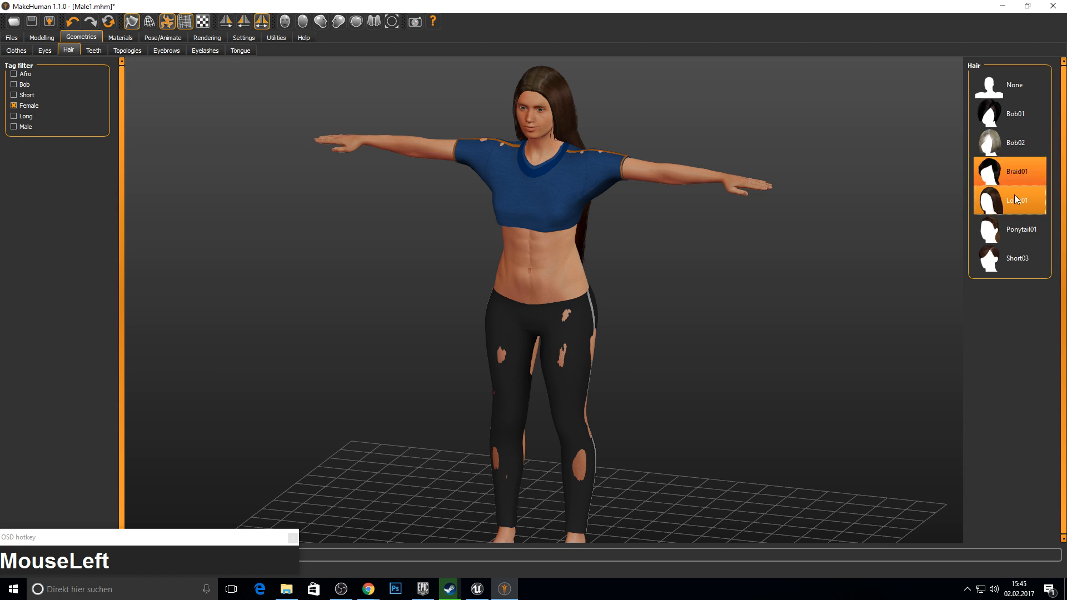
left_click(1018, 231)
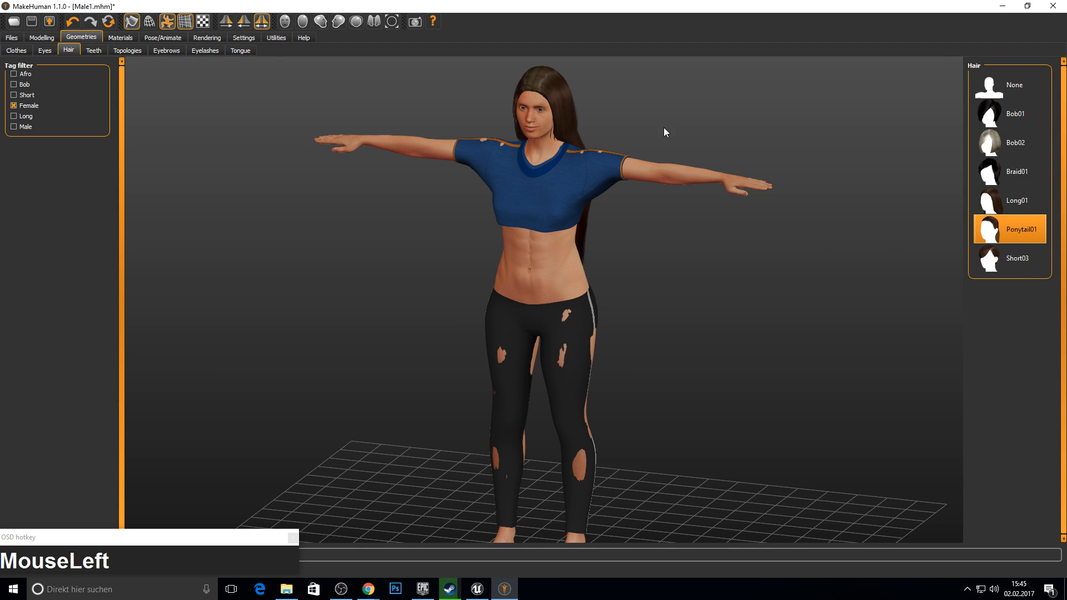
left_click_drag(652, 126, 522, 115)
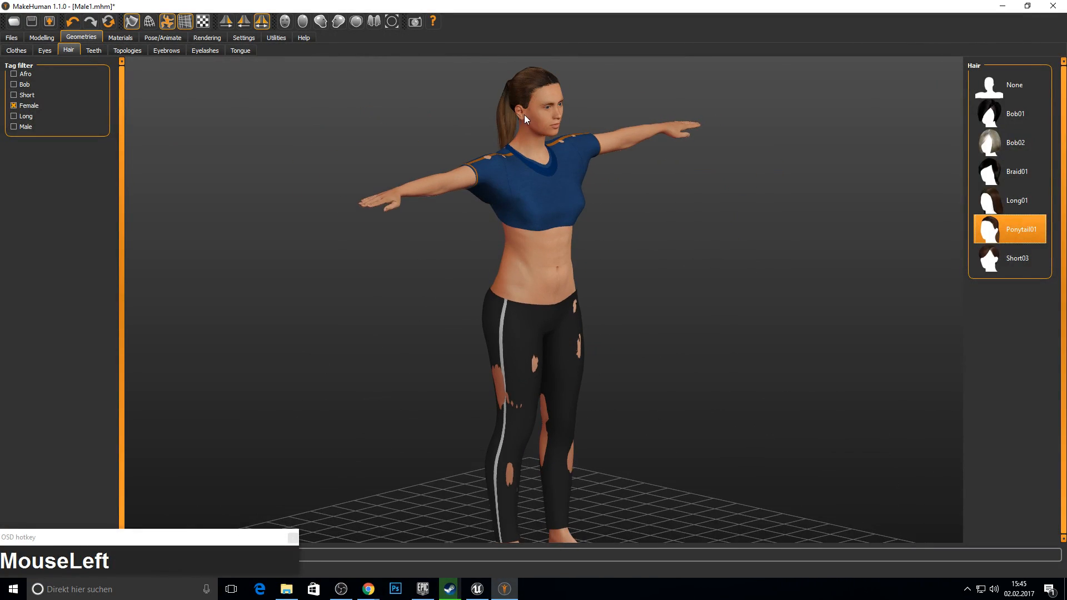
left_click_drag(650, 202, 616, 205)
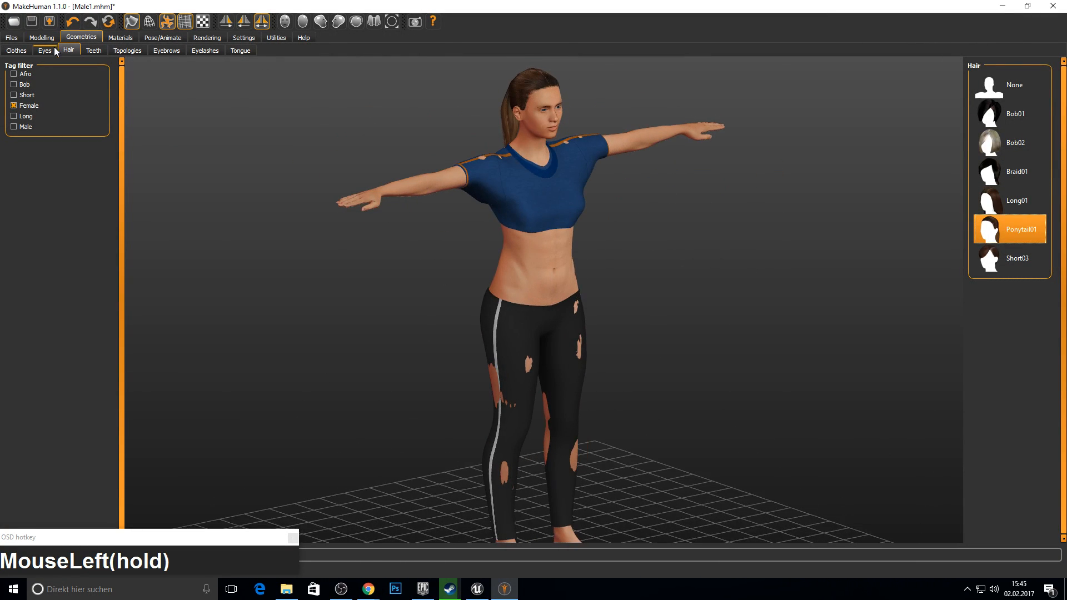
Save the character as Female1 in the SaveFile folder.
left_click(12, 38)
left_click(34, 50)
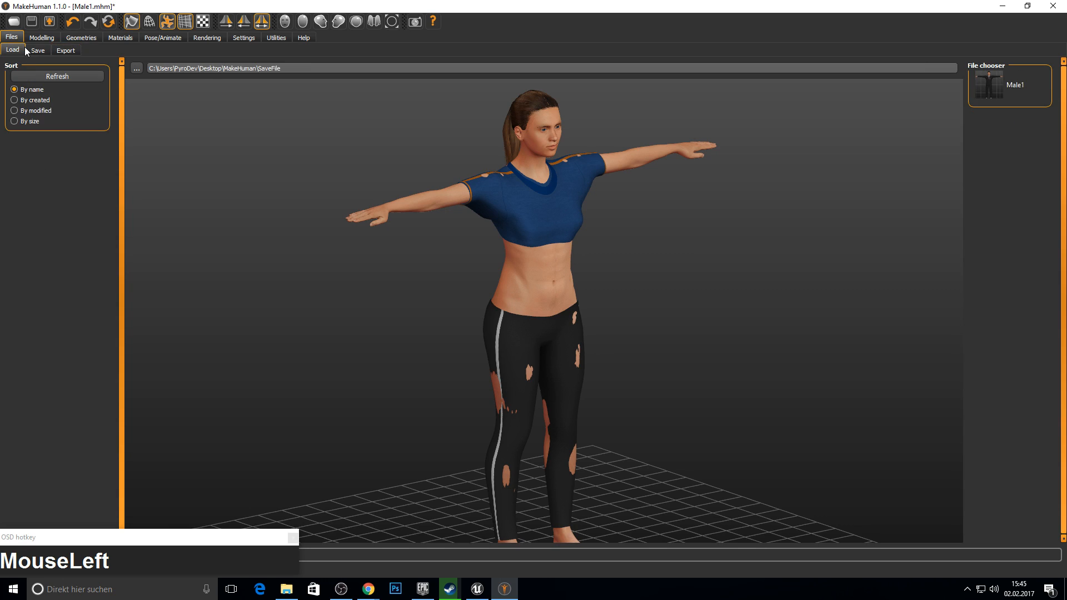
left_click_drag(173, 67, 91, 62)
type("Female1")
key("Return")
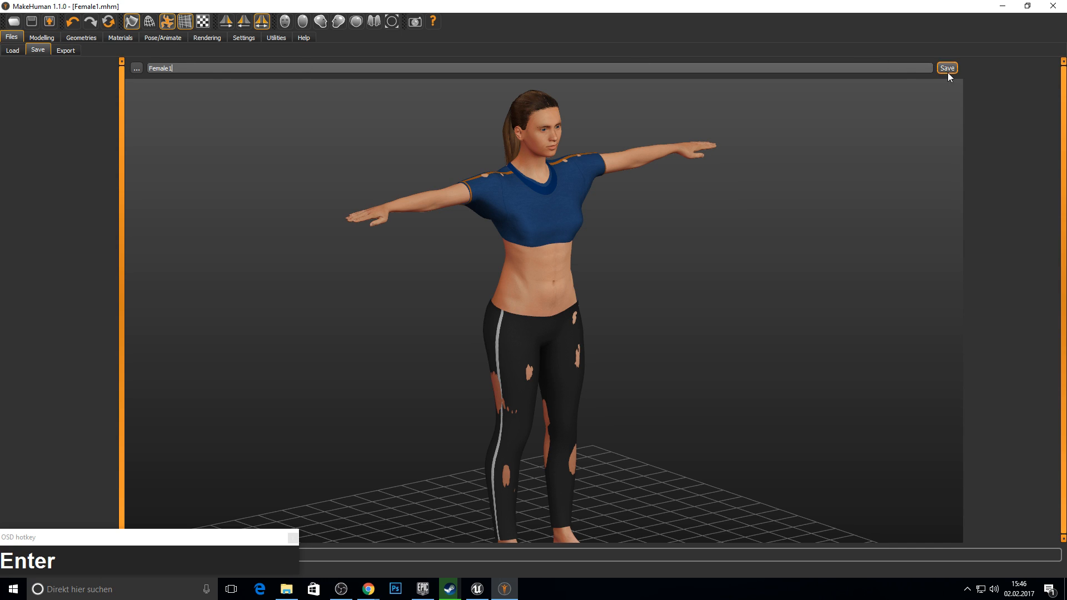
left_click(948, 71)
Export the character as Female1 in Filmbox (fbx) format and close MakeHuman.
left_click(72, 52)
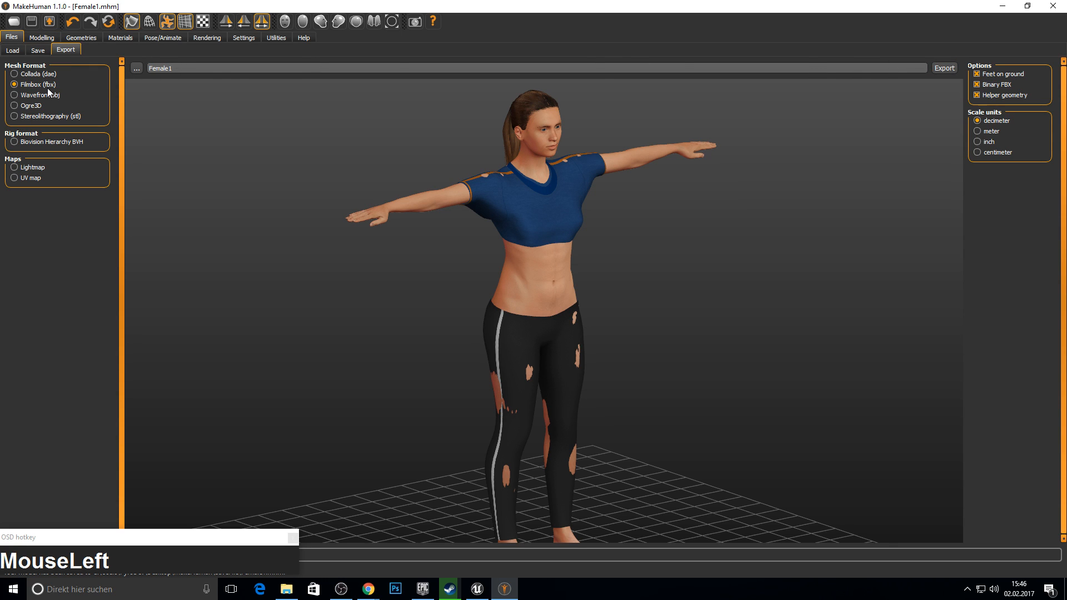
left_click(943, 68)
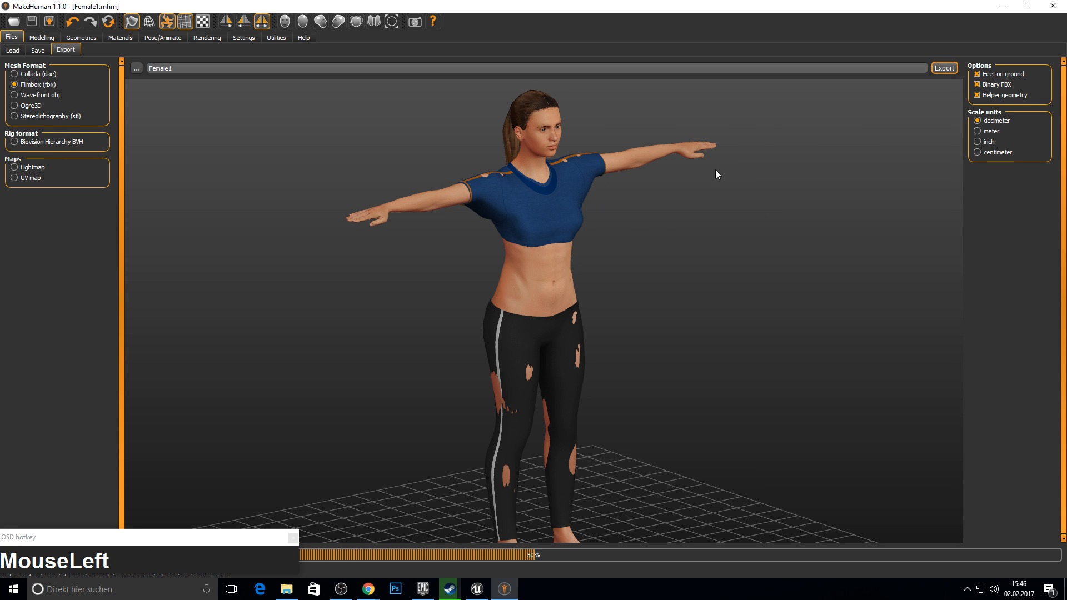
left_click(1055, 6)
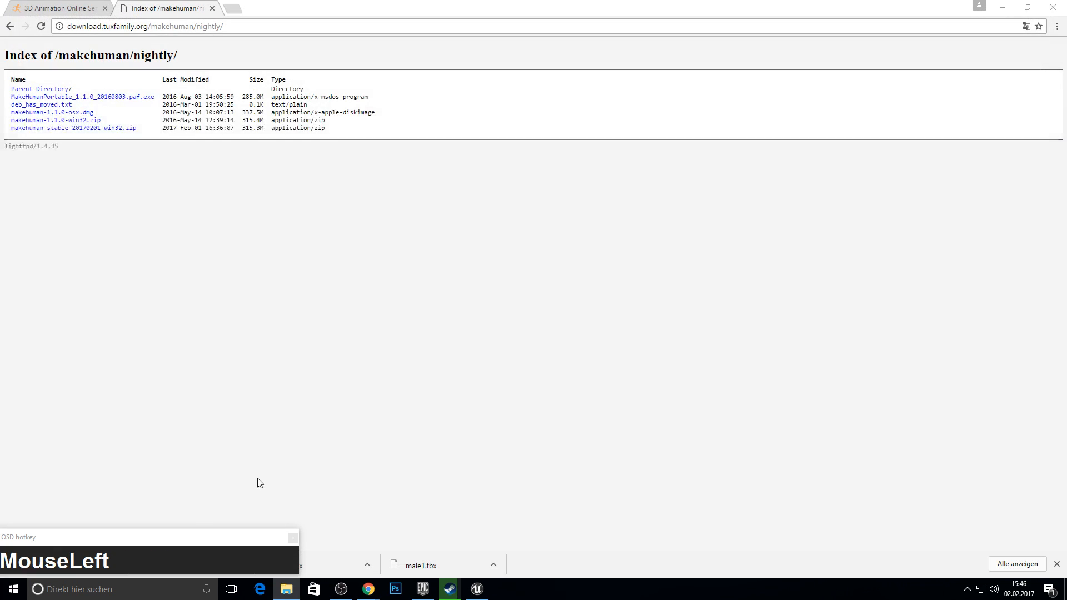
Search Windows for blender and launch Blender.
left_click(13, 589)
type("blender")
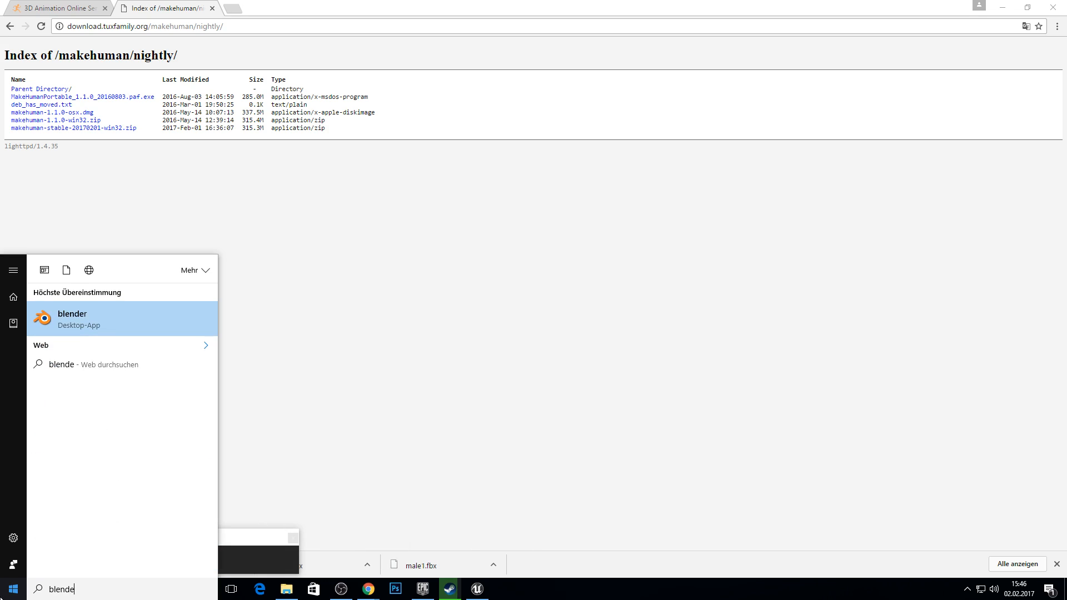
key("Return")
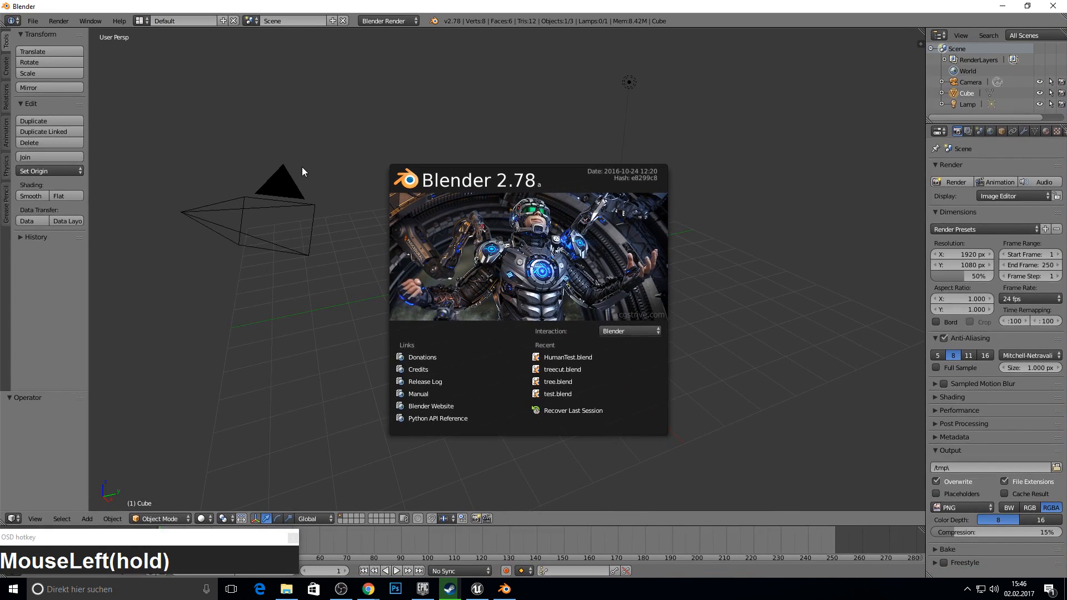
Delete all the default objects from the scene and switch to the front orthographic view.
middle_click(324, 168)
key("a")
key("a")
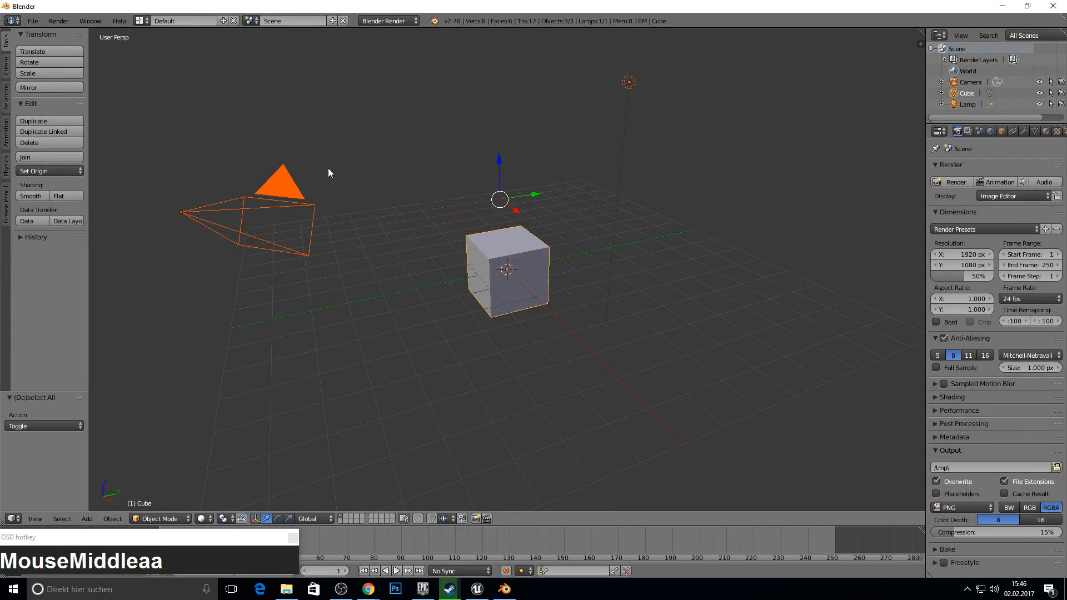
key("x")
left_click(331, 188)
middle_click(369, 185)
key("KP_1")
key("KP_5")
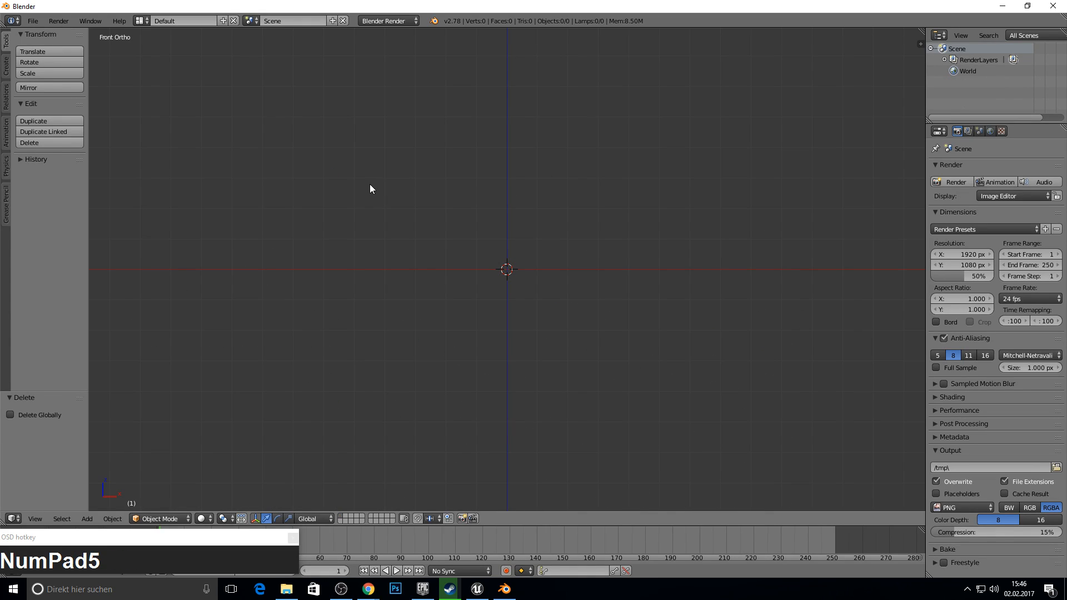
Import the female character's FBX file from the test folder inside the desktop's MakeHuman Exports folder.
left_click(33, 20)
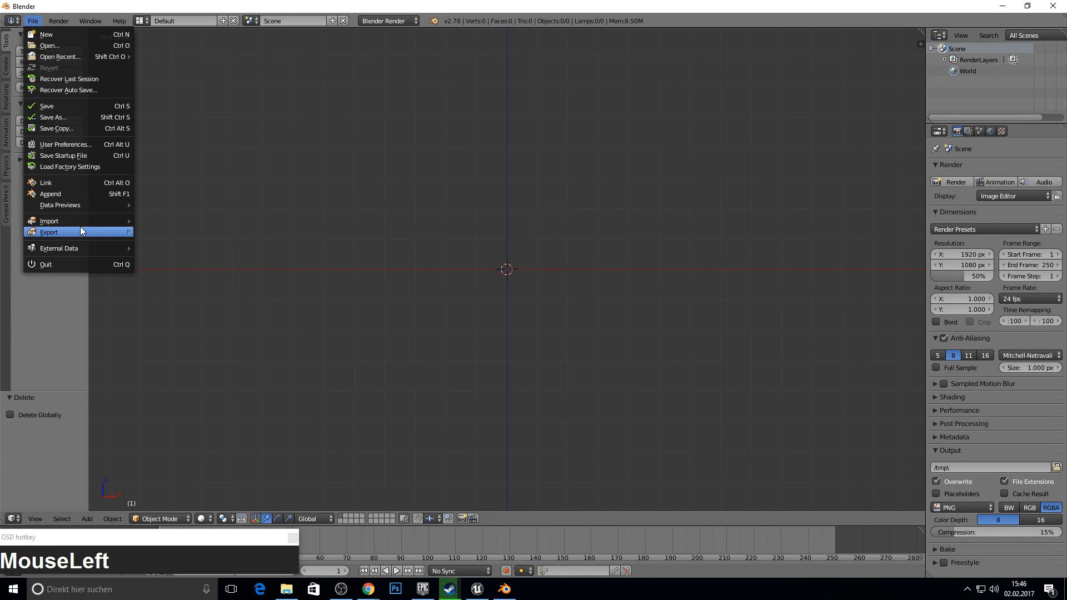
mouse_move(79, 222)
left_click(185, 249)
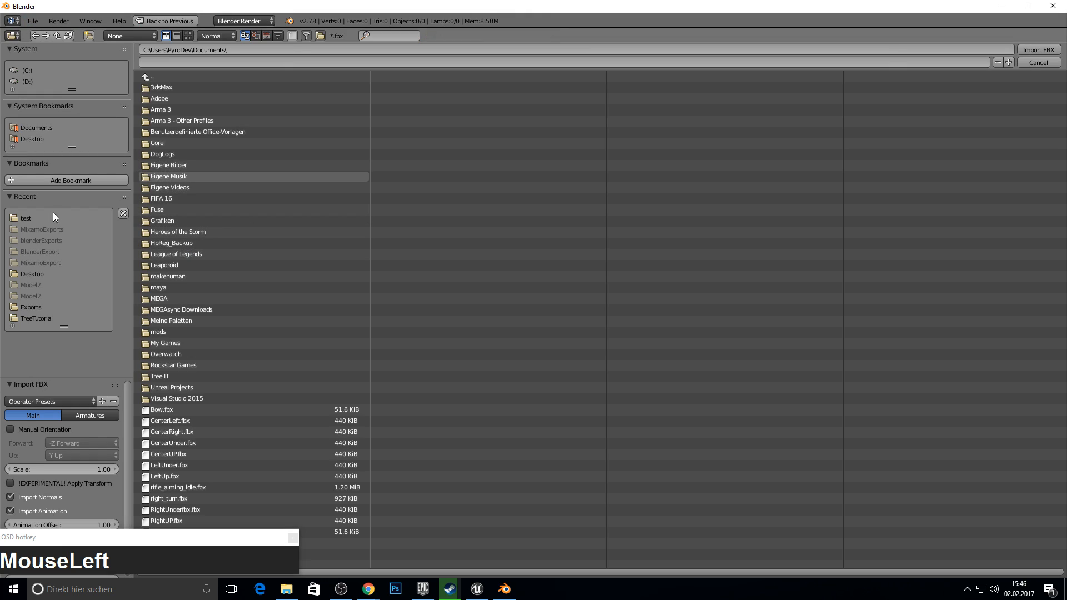
left_click(32, 139)
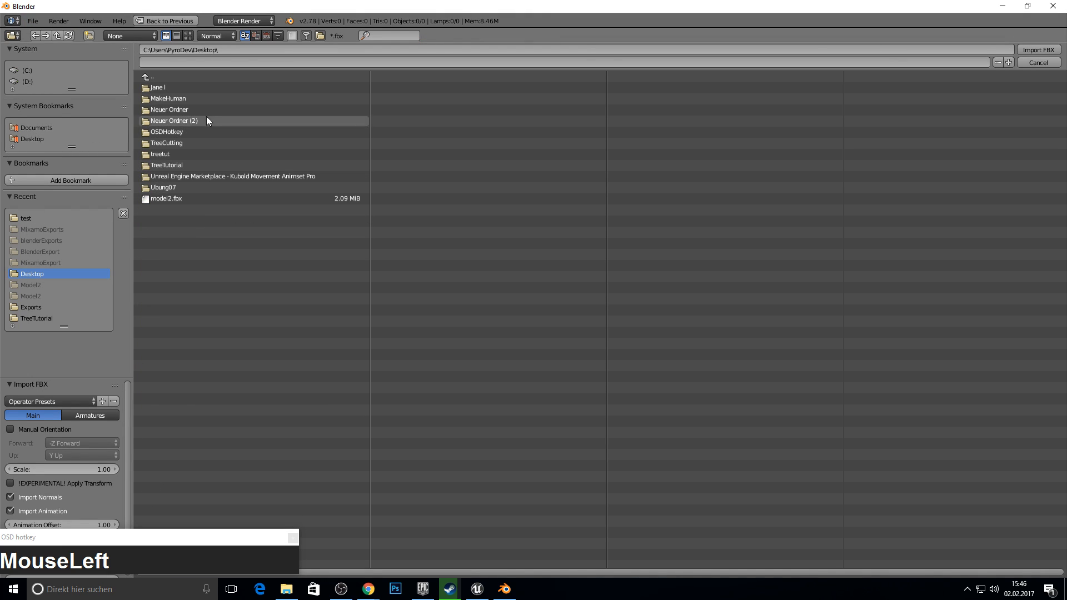
left_click(169, 99)
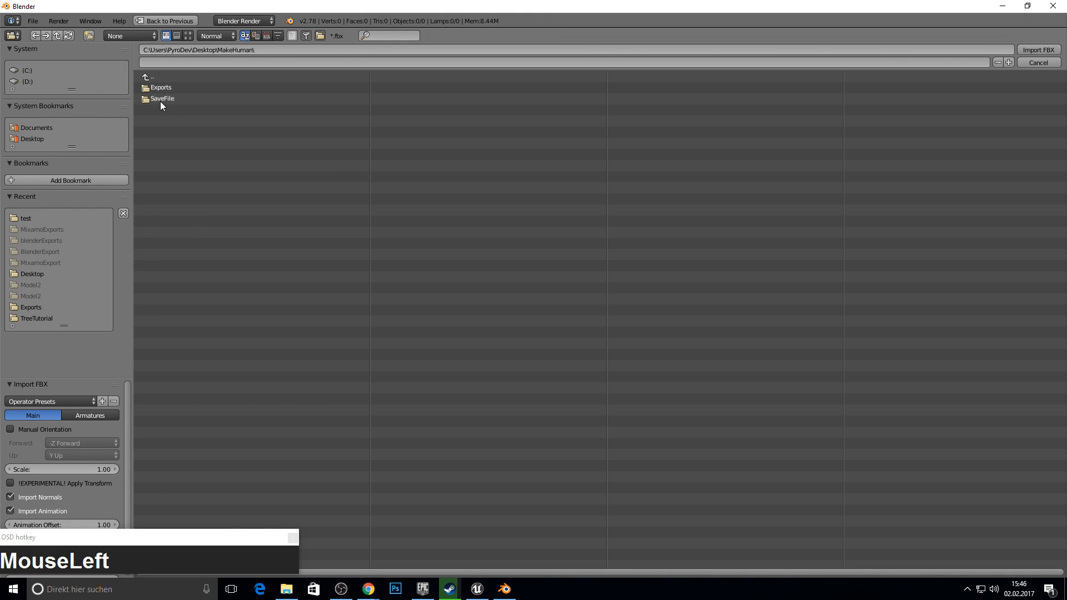
left_click(162, 87)
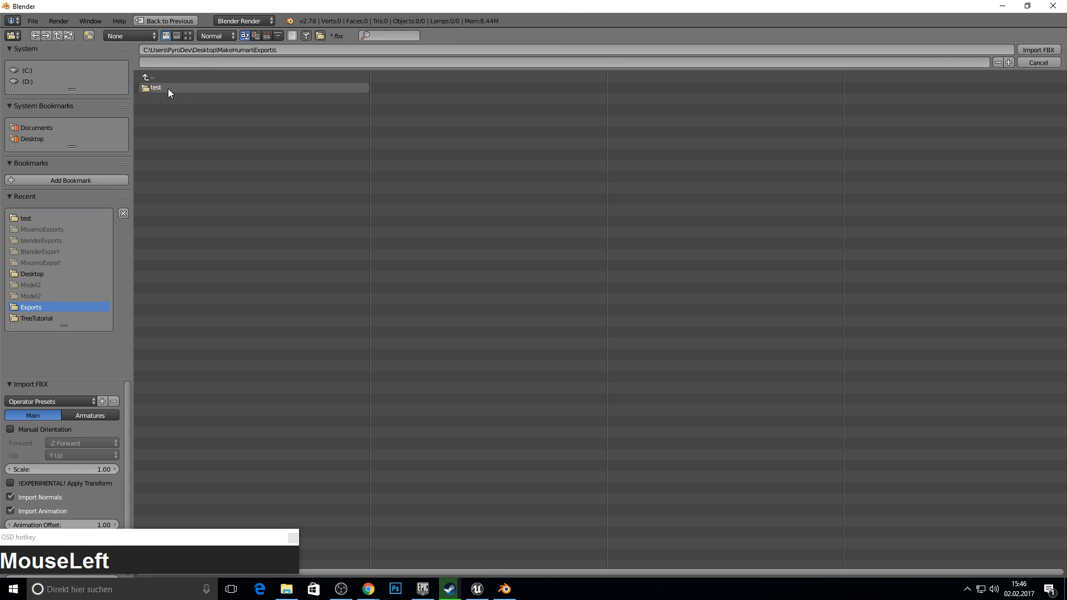
left_click(168, 88)
left_click(169, 99)
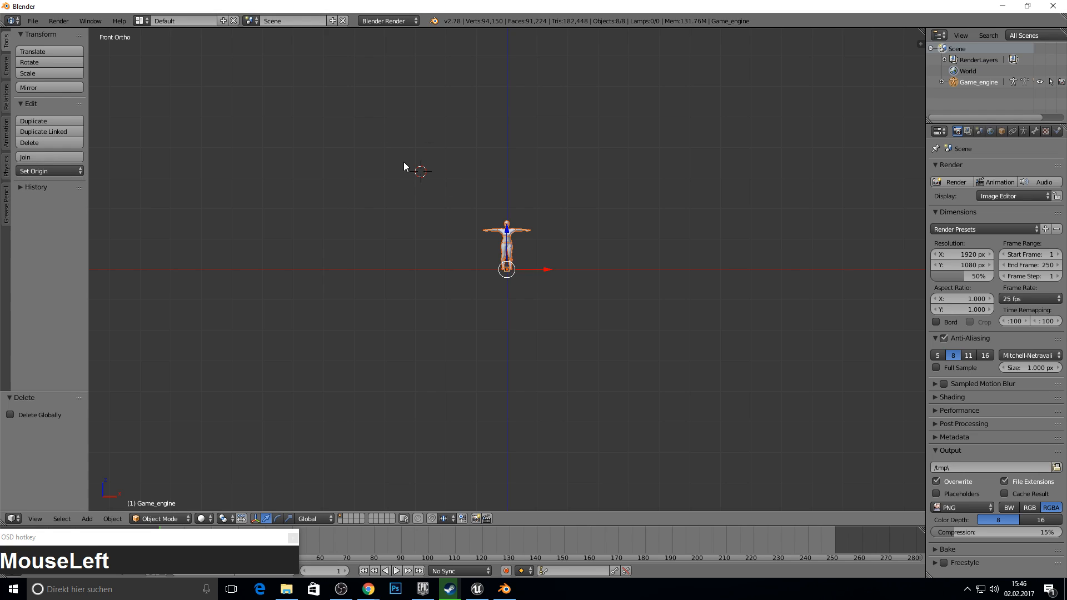
Start an FBX export of the female character and create a BlenderExports folder in the desktop's MakeHuman folder.
middle_click_drag(403, 162, 415, 155)
key("KP_1")
scroll(439, 158, "up", 8)
middle_click_drag(489, 119, 479, 281, "shift")
left_click(33, 21)
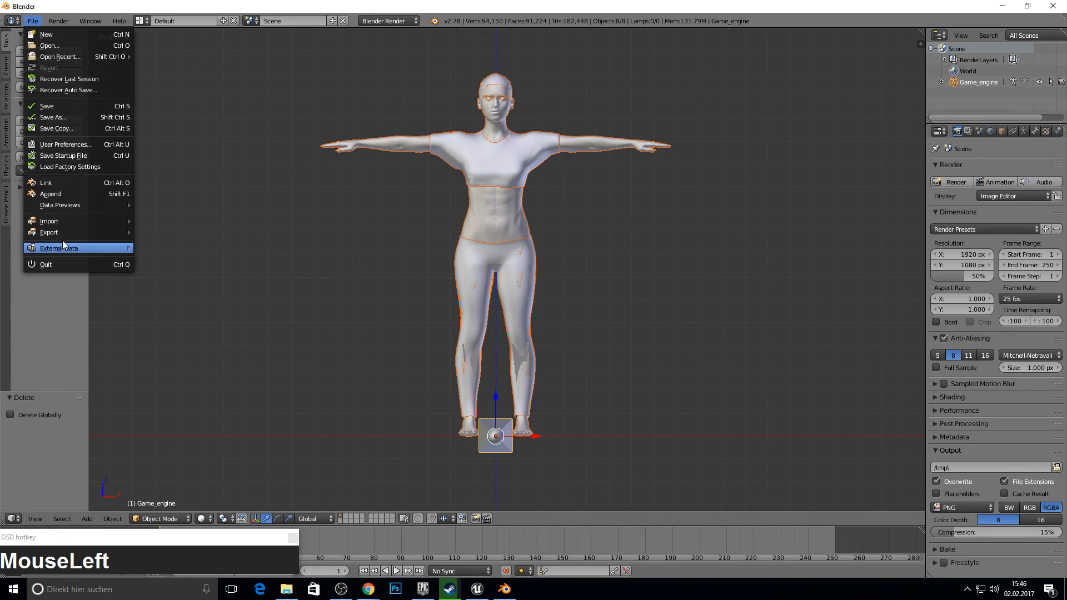
mouse_move(112, 232)
left_click(180, 266)
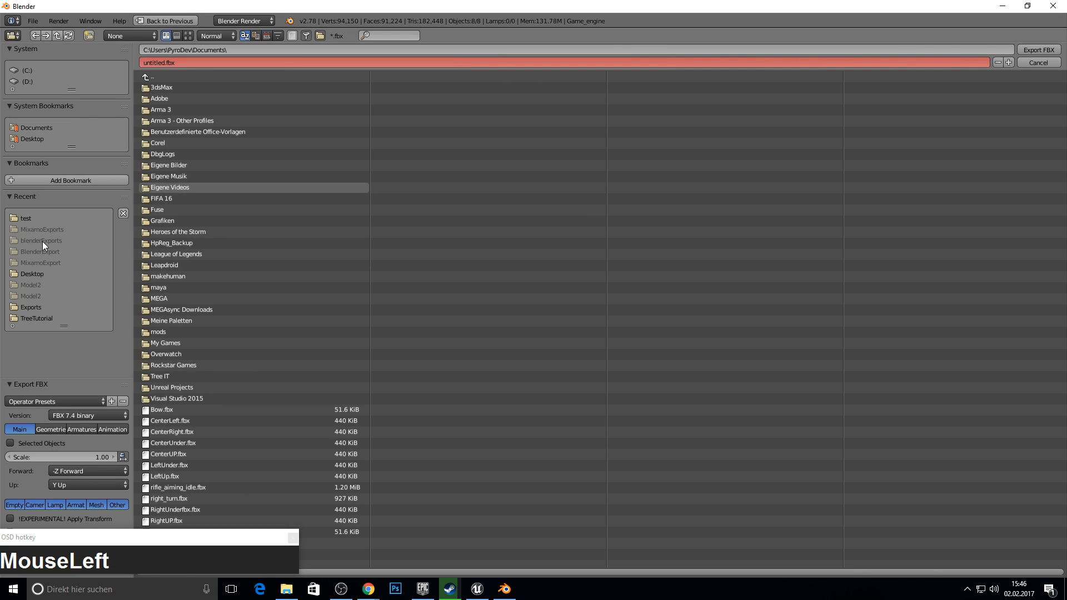
left_click(31, 138)
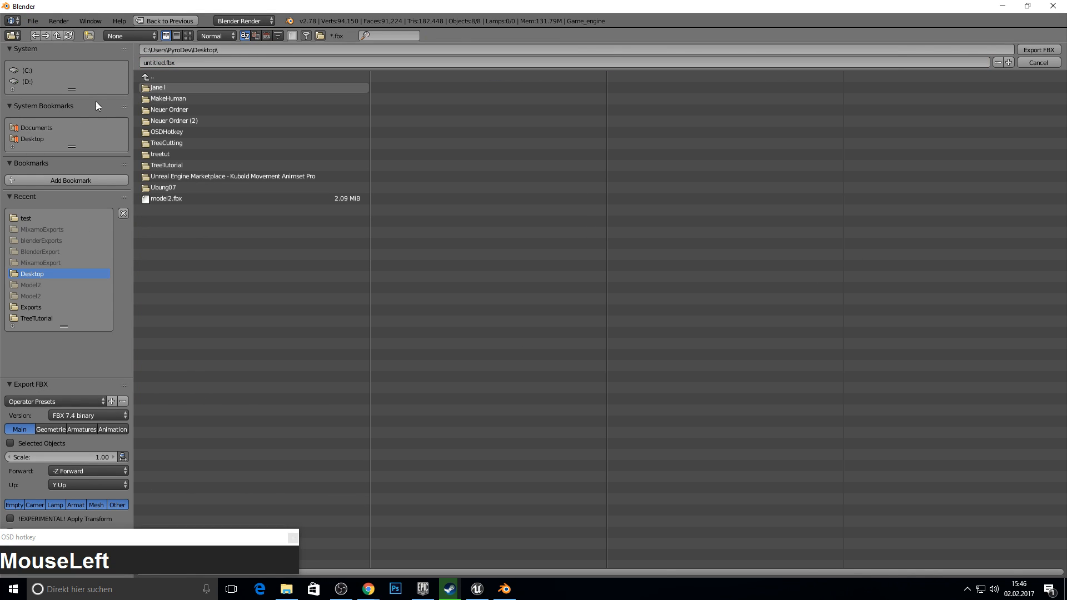
left_click(168, 98)
left_click(89, 35)
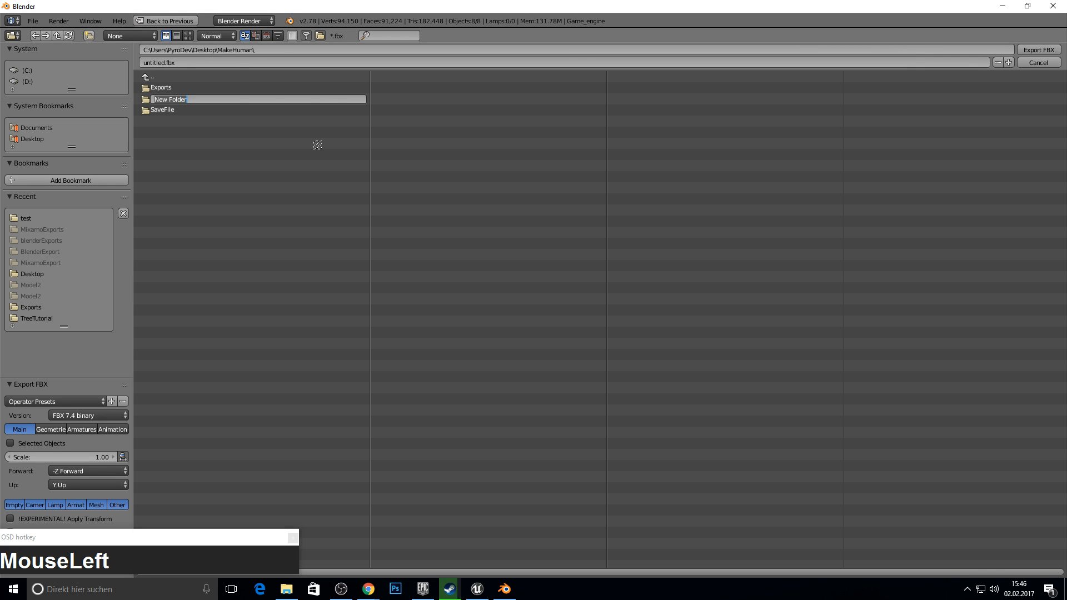
type("BlenderExports")
key("Return")
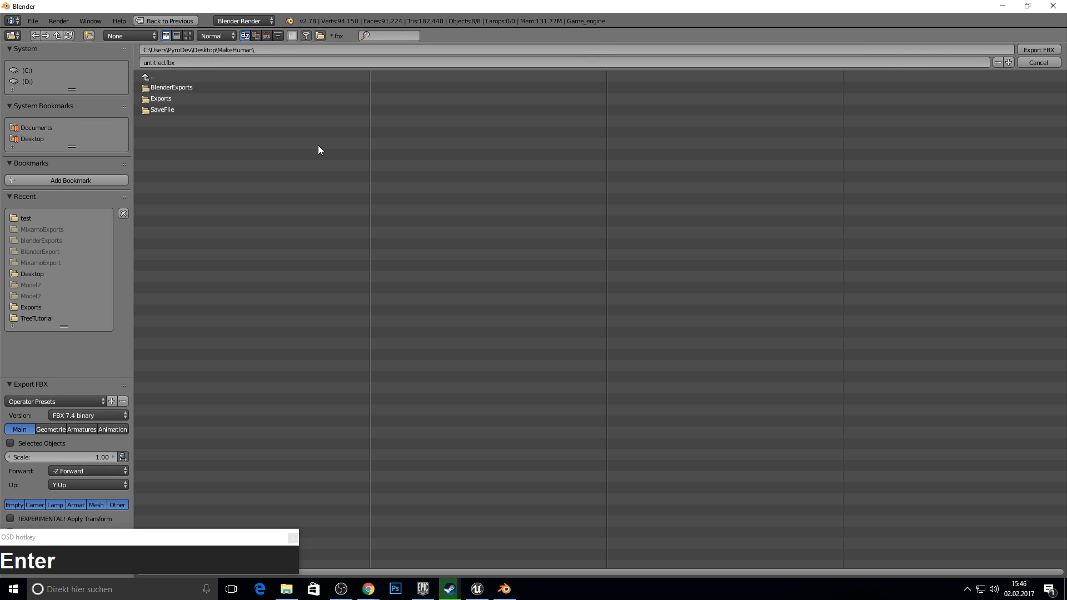
Export the female character as Female.fbx into the BlenderExports folder.
left_click(186, 87)
left_click(161, 63)
left_click_drag(166, 63, 137, 61)
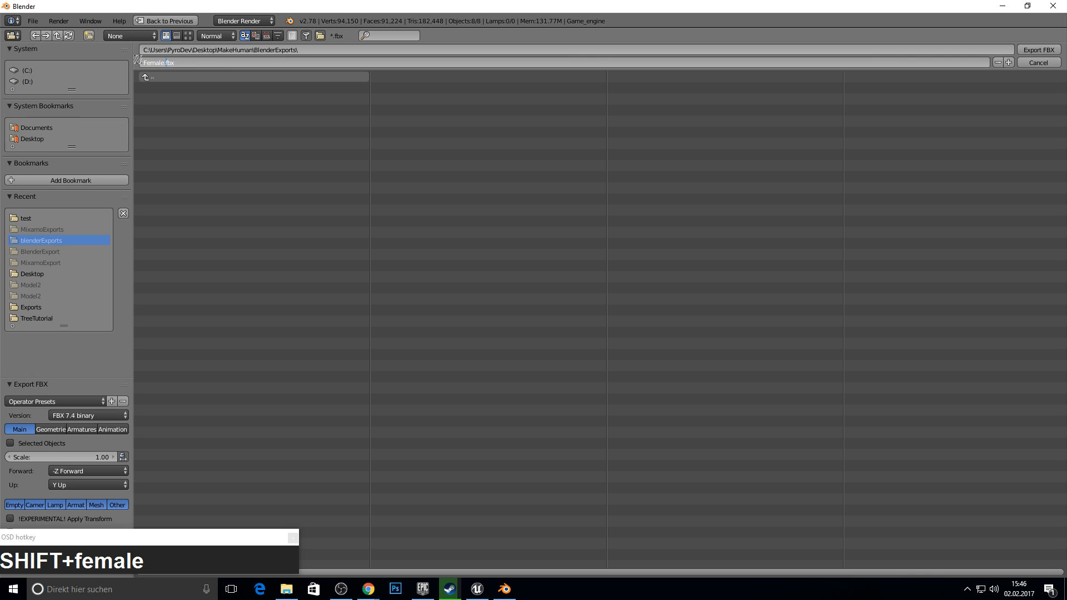
left_click(1041, 55)
left_click(1045, 50)
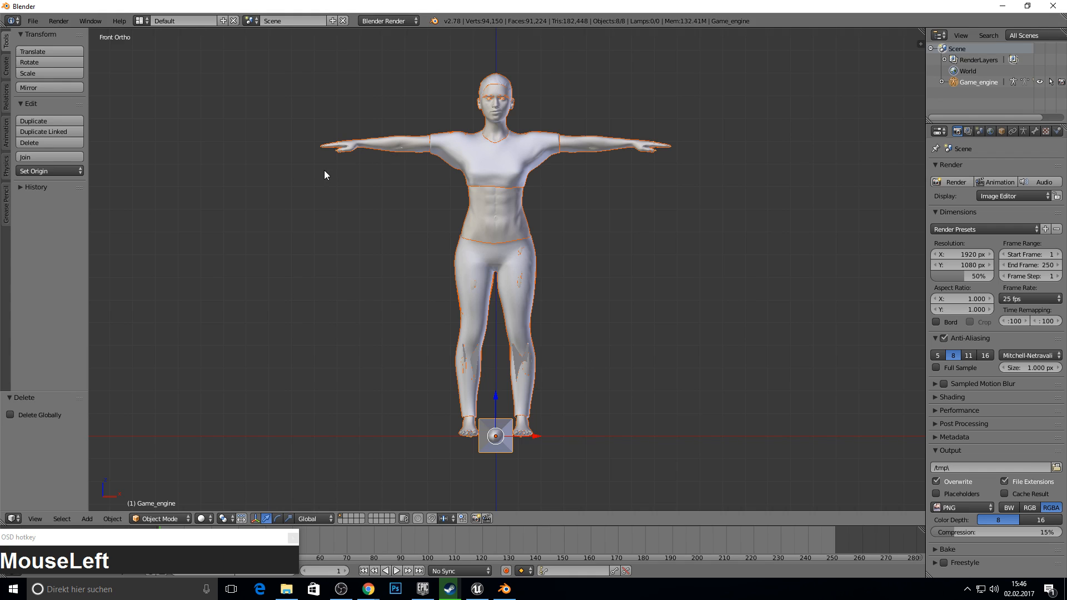
Delete all parts of the female character from the scene.
key("a")
key("a")
key("x")
left_click(374, 155)
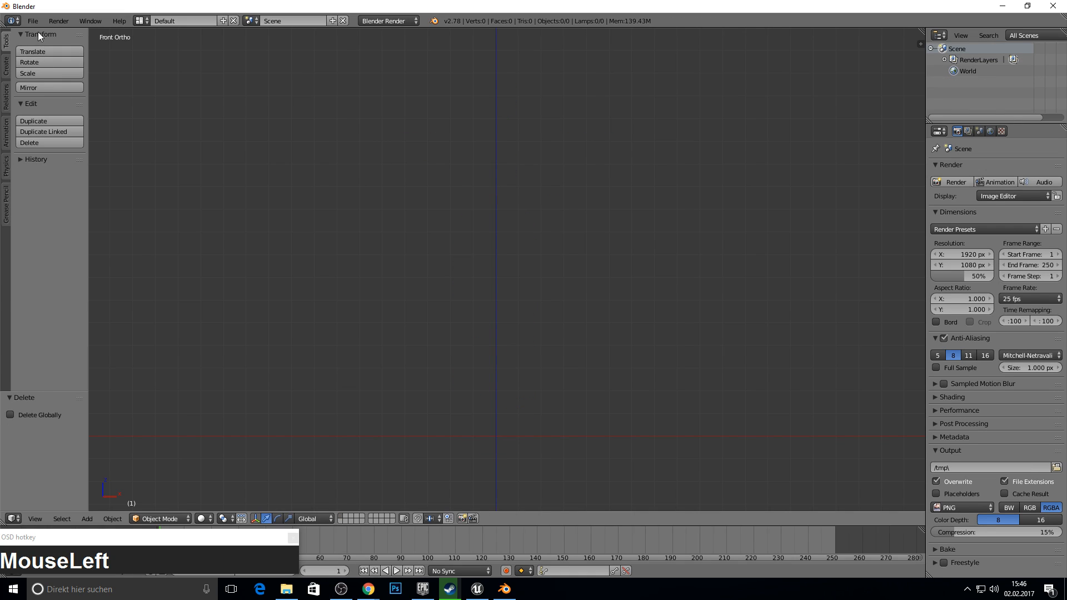
Import the suited male character's FBX file into the empty scene.
left_click(33, 21)
left_click_drag(78, 220, 166, 255)
left_click(174, 111)
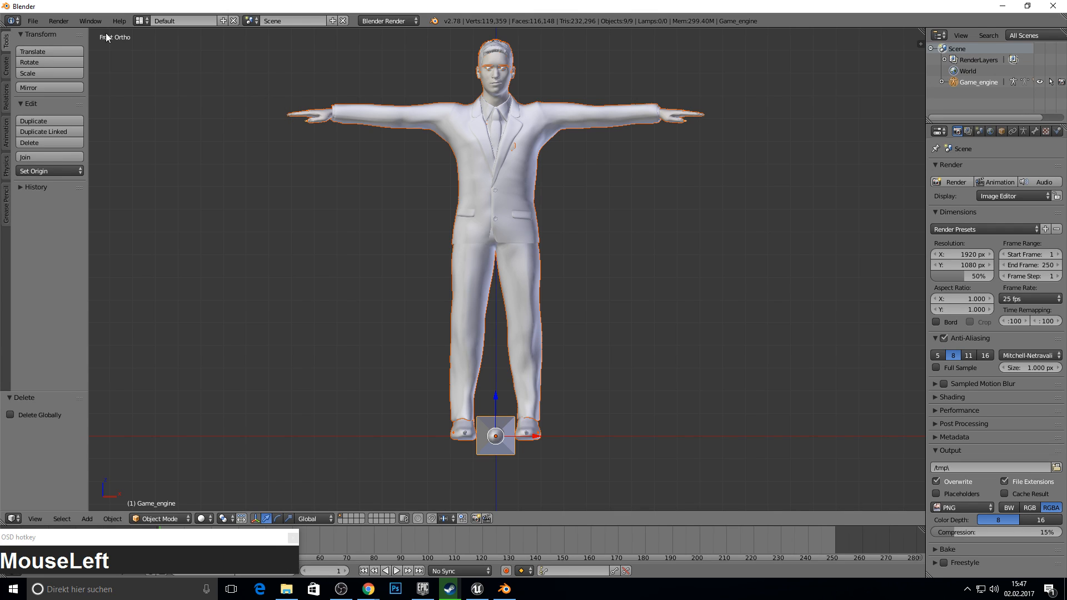
Export the male character as male.fbx into the BlenderExports folder.
left_click(32, 21)
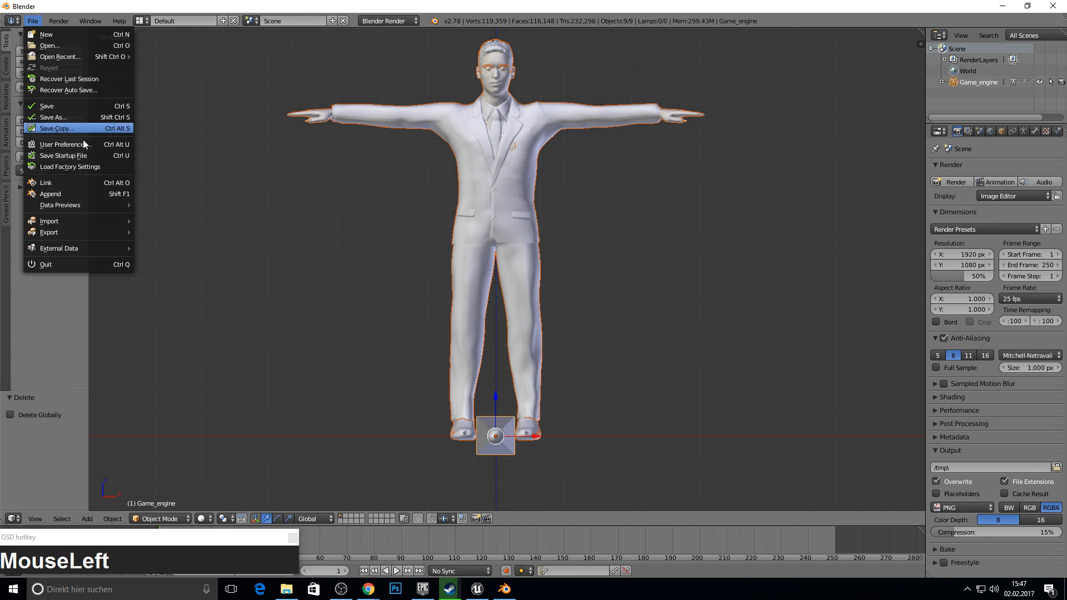
mouse_move(80, 224)
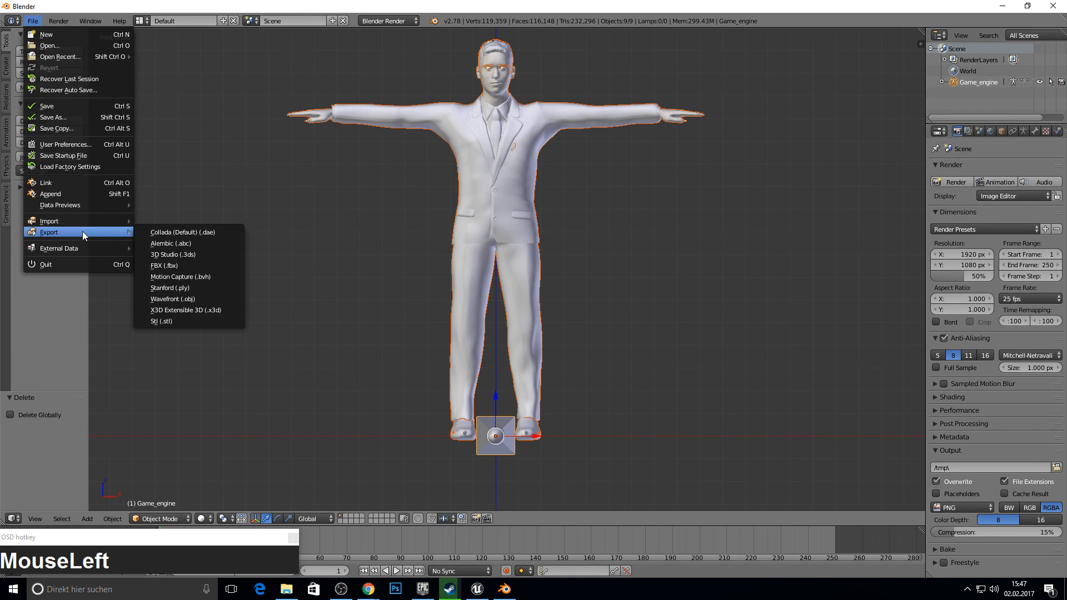
left_click(160, 263)
left_click(154, 62)
left_click_drag(154, 62, 143, 63)
key("BackSpace")
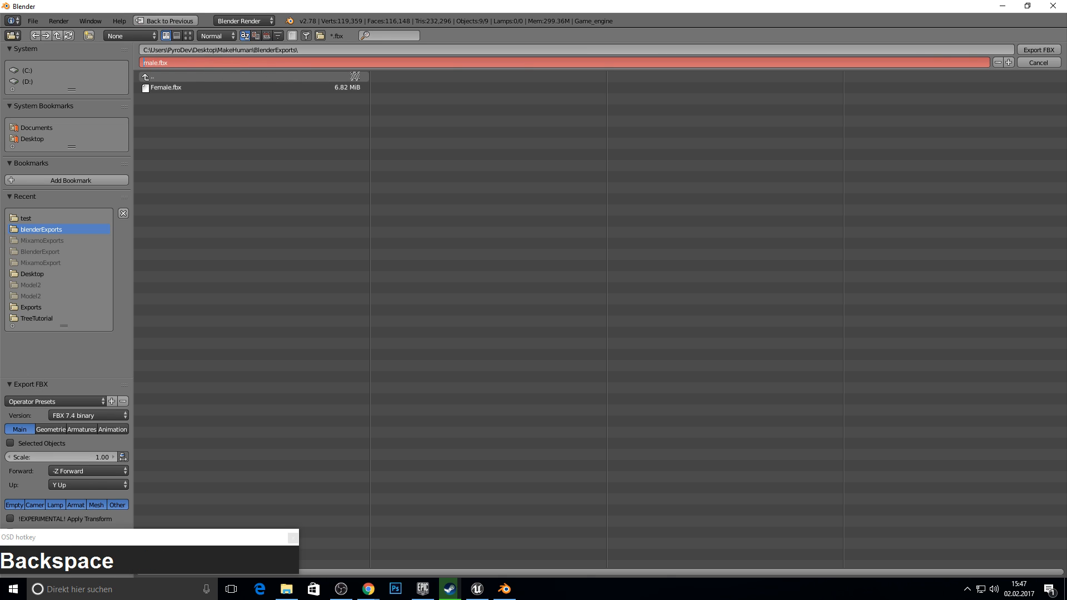
left_click(1034, 50)
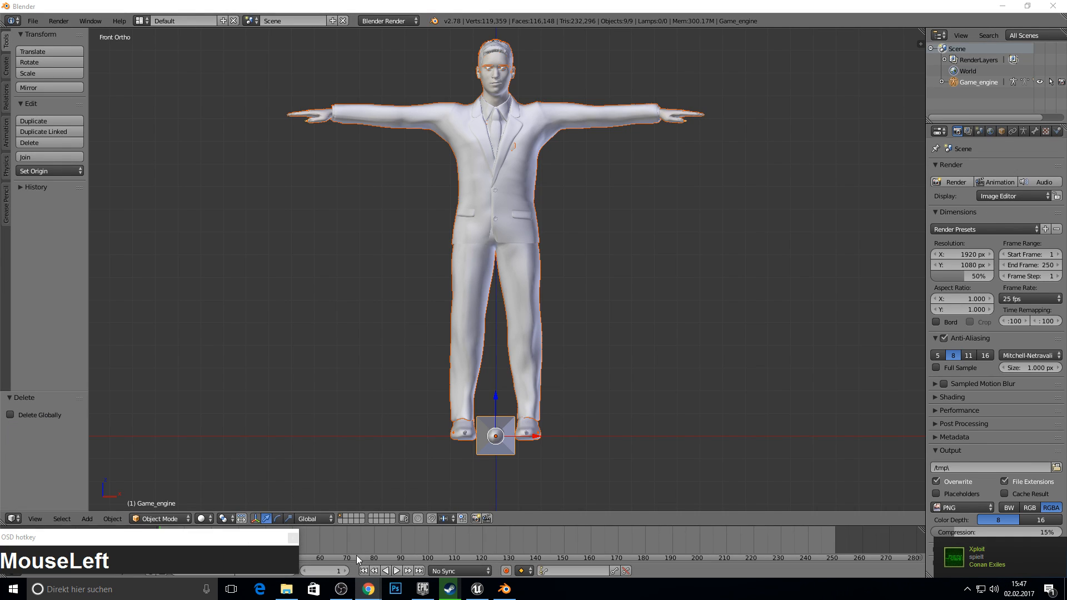
Switch to Chrome and open the store page of the Mixamo website.
mouse_move(368, 589)
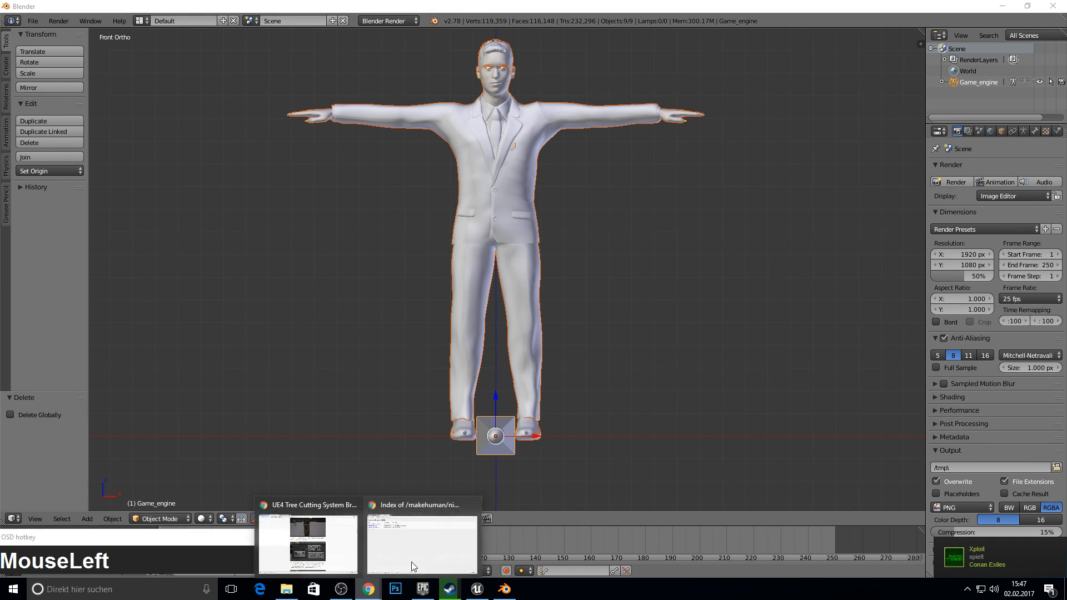
left_click(412, 562)
left_click(65, 6)
left_click(405, 50)
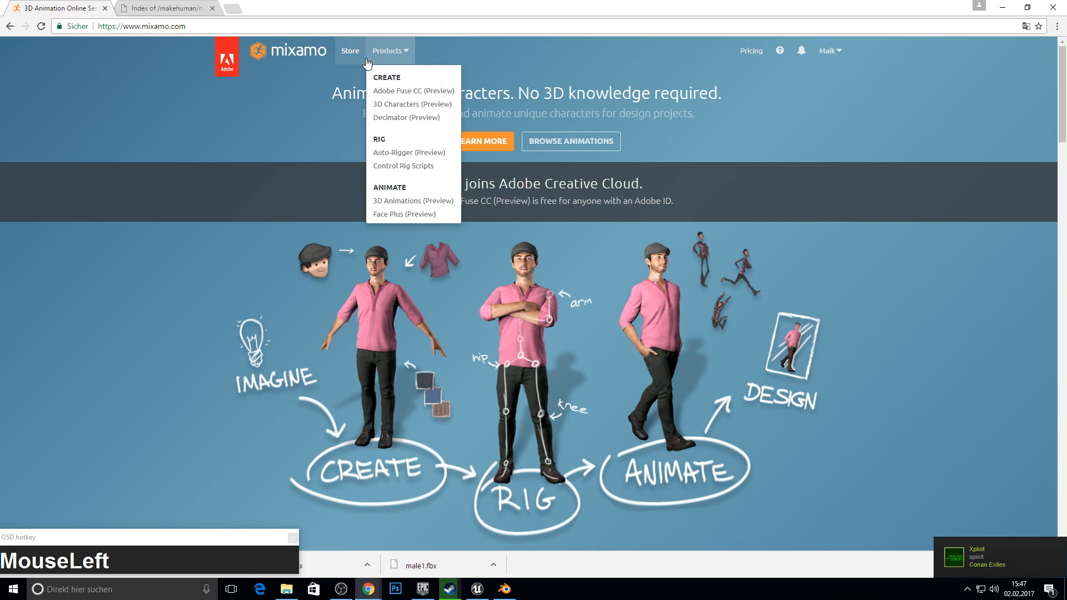
left_click(350, 51)
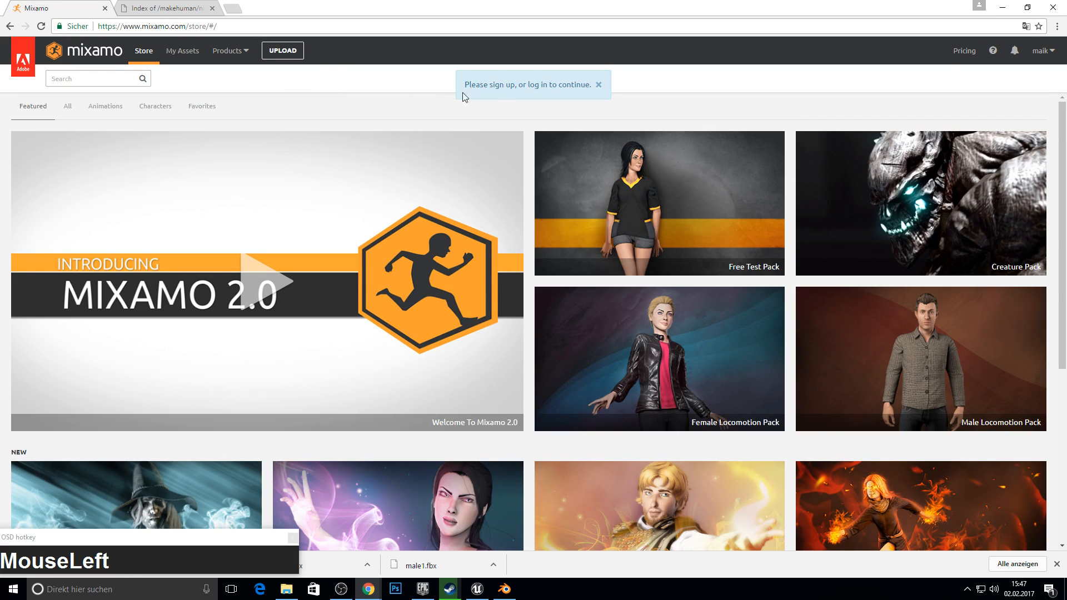
Upload a character file exported from Blender to Mixamo.
left_click(284, 51)
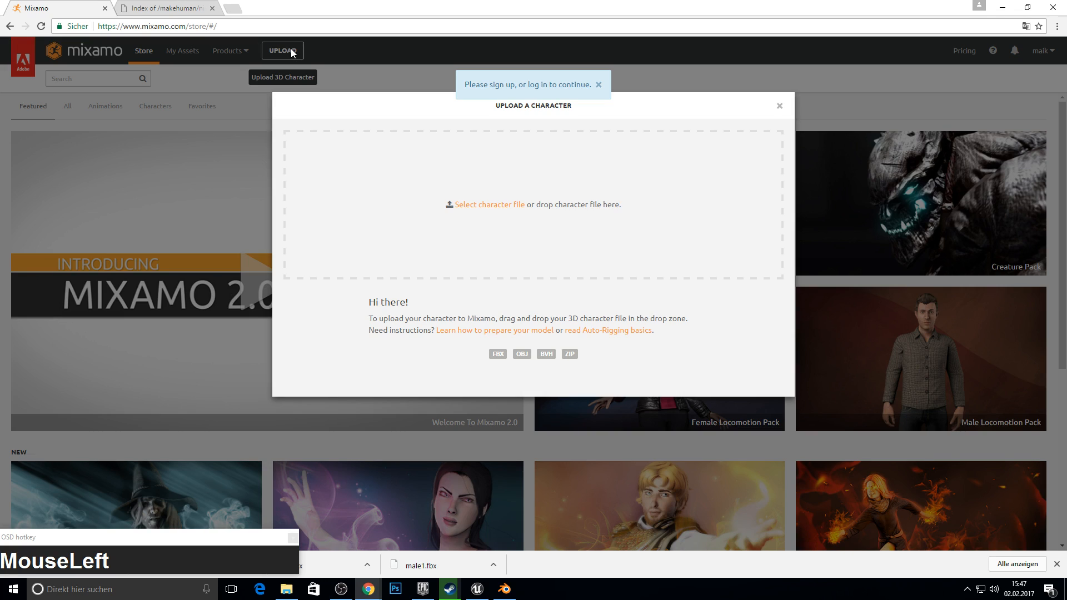
left_click(495, 205)
left_click(384, 116)
double_click(384, 116)
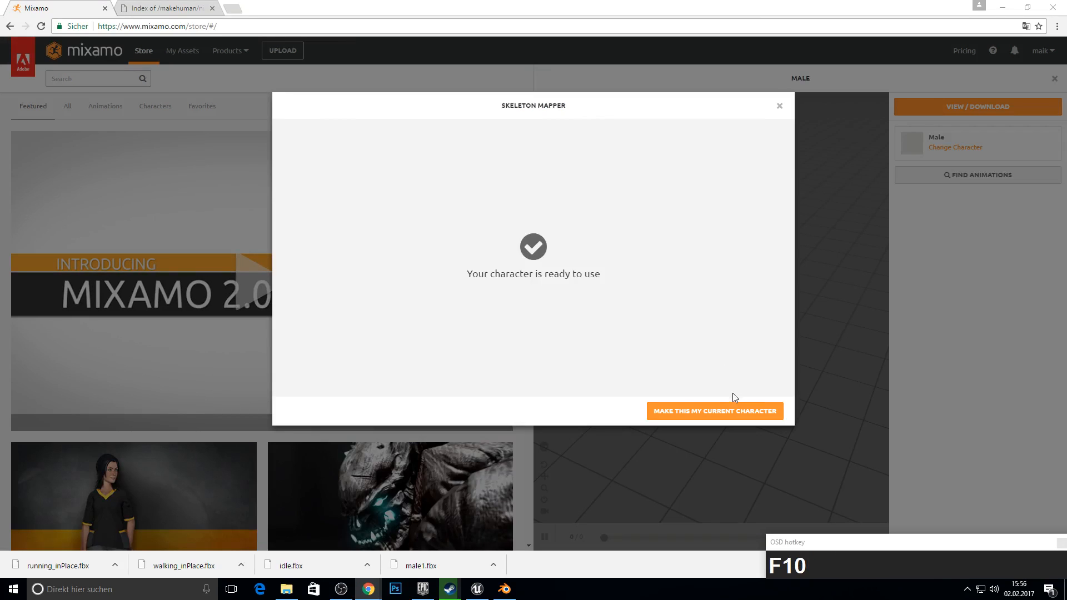
Make the uploaded character the current one, and open the Male character from My Assets.
left_click(716, 411)
left_click(228, 50)
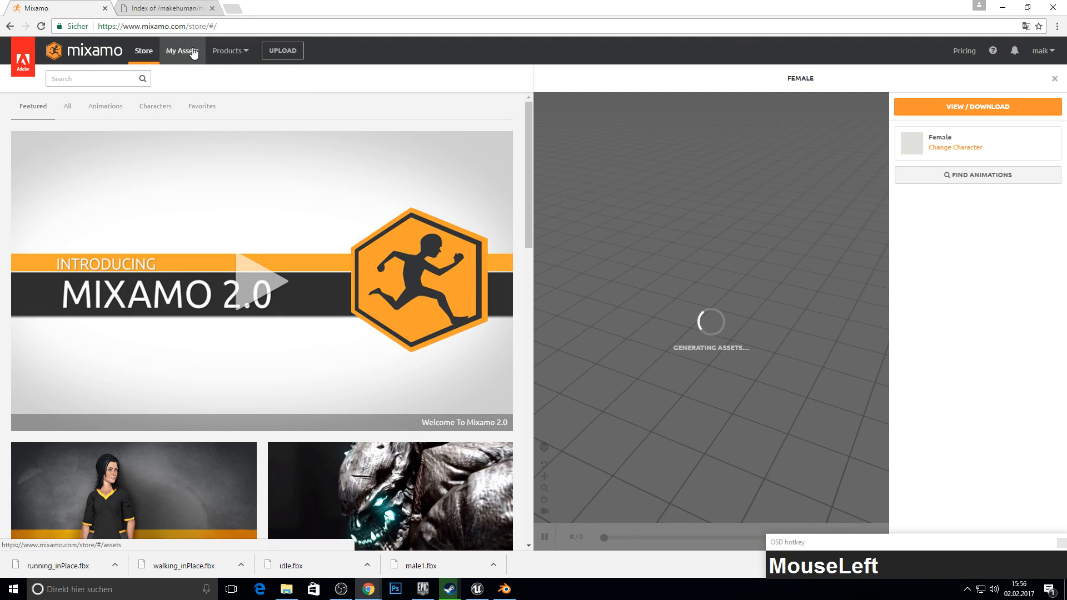
left_click(183, 51)
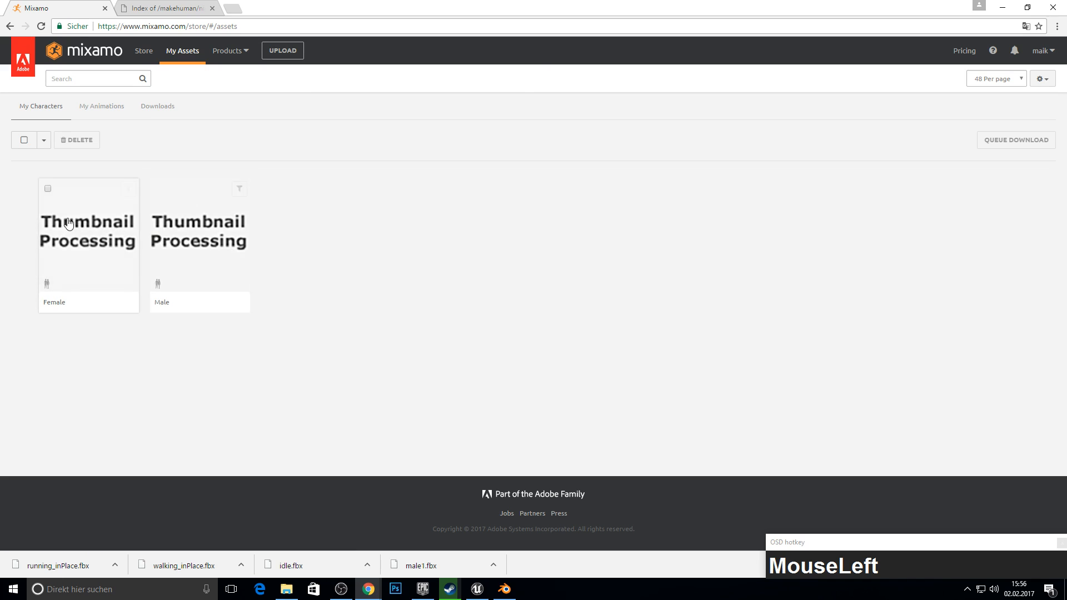
left_click(200, 256)
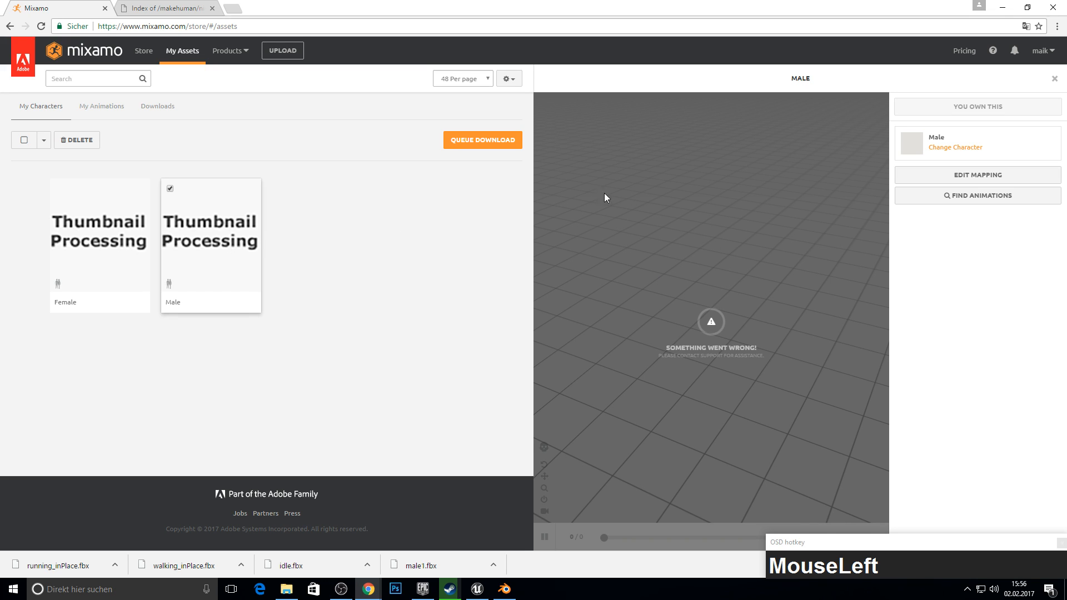
Find animations for the Male character by searching the human animations for idle.
left_click(903, 196)
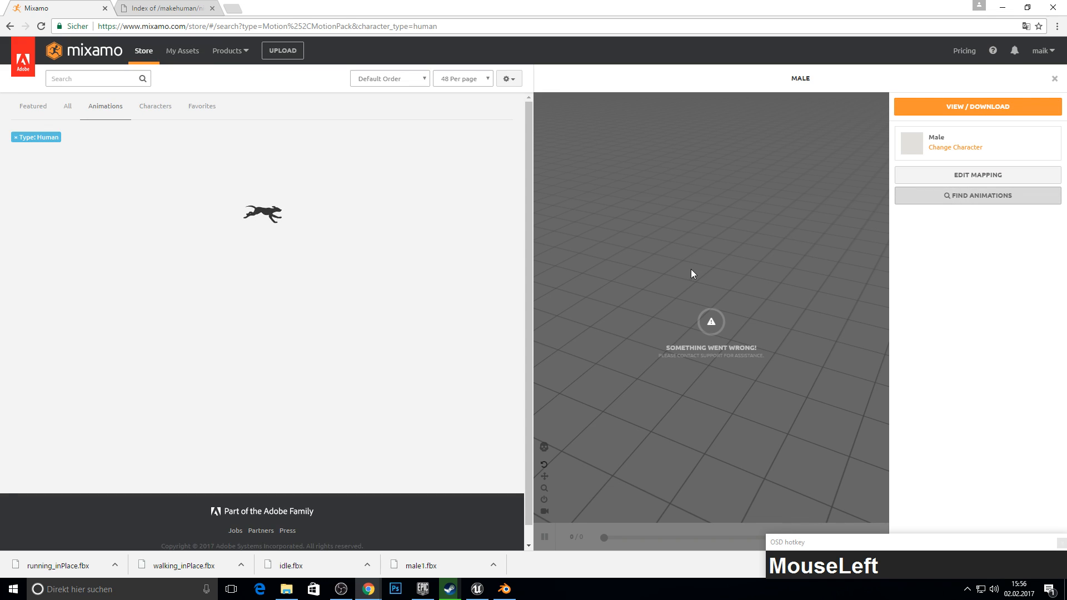
left_click_drag(526, 132, 159, 109)
left_click(100, 77)
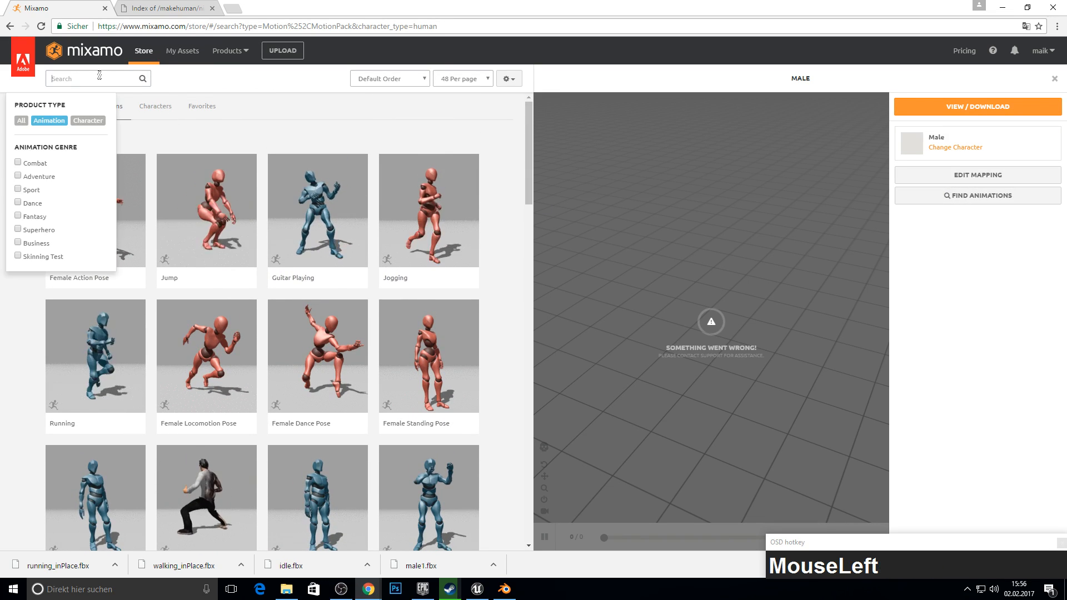
type("idle")
key("Return")
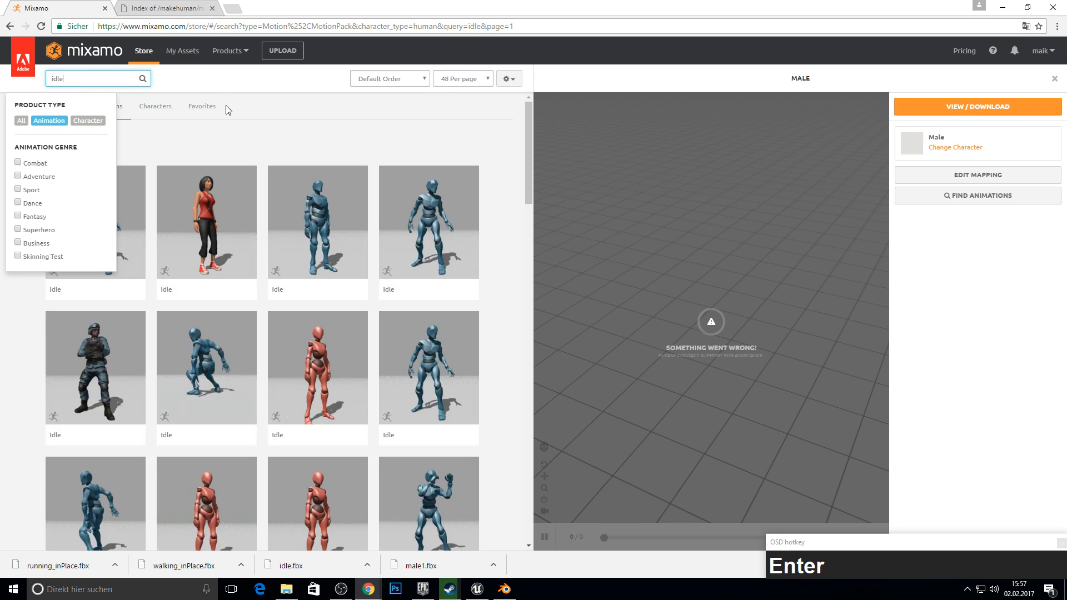
left_click(316, 129)
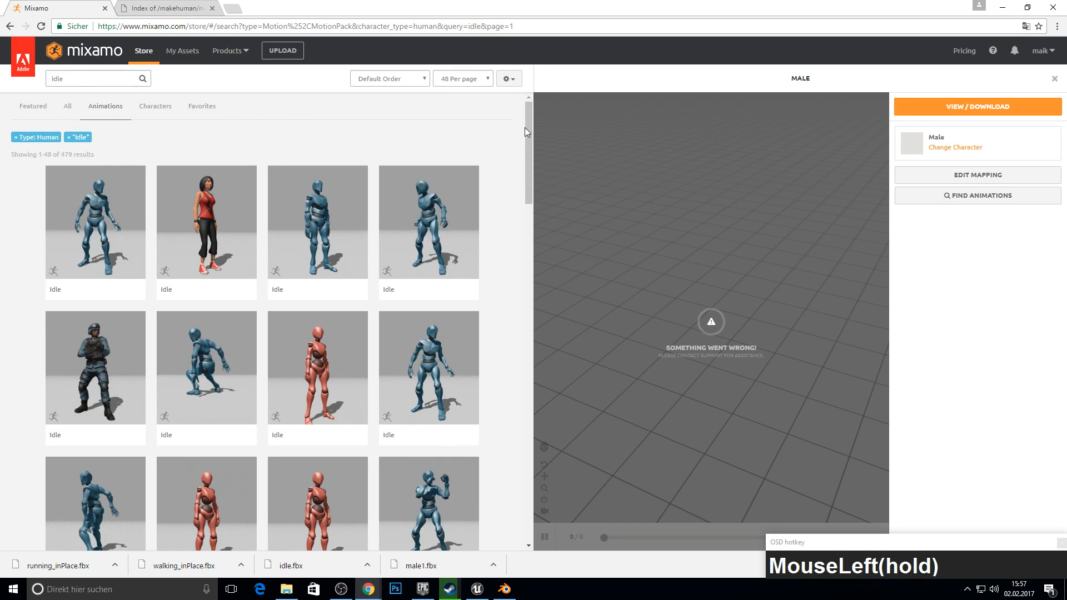
left_click_drag(531, 126, 529, 125)
key("F10")
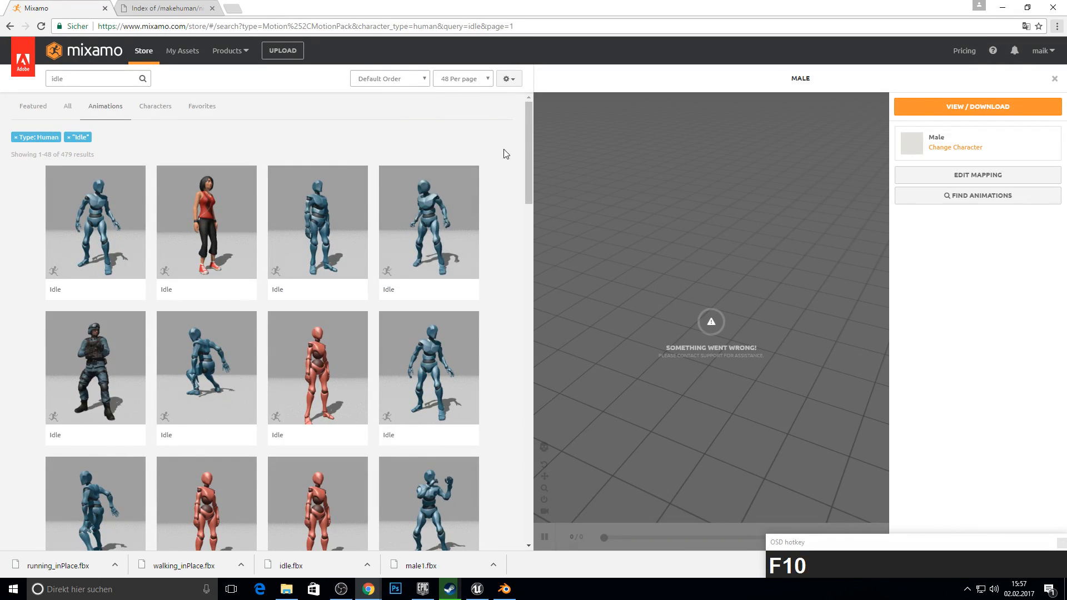
Add the third Idle animation in the first row to the assets for the male character and open it for download.
left_click(325, 241)
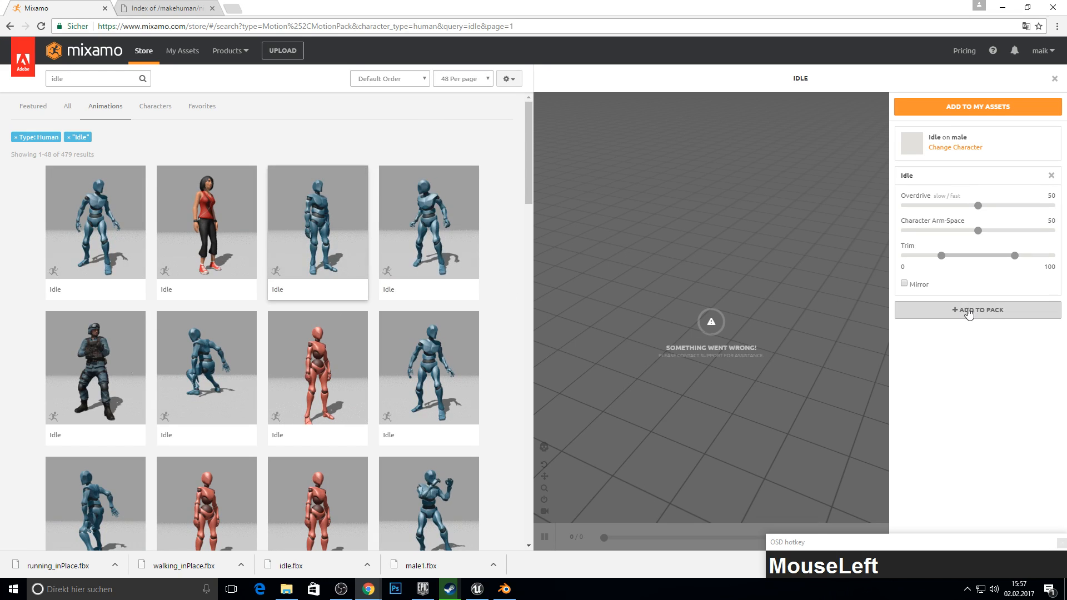
left_click(962, 112)
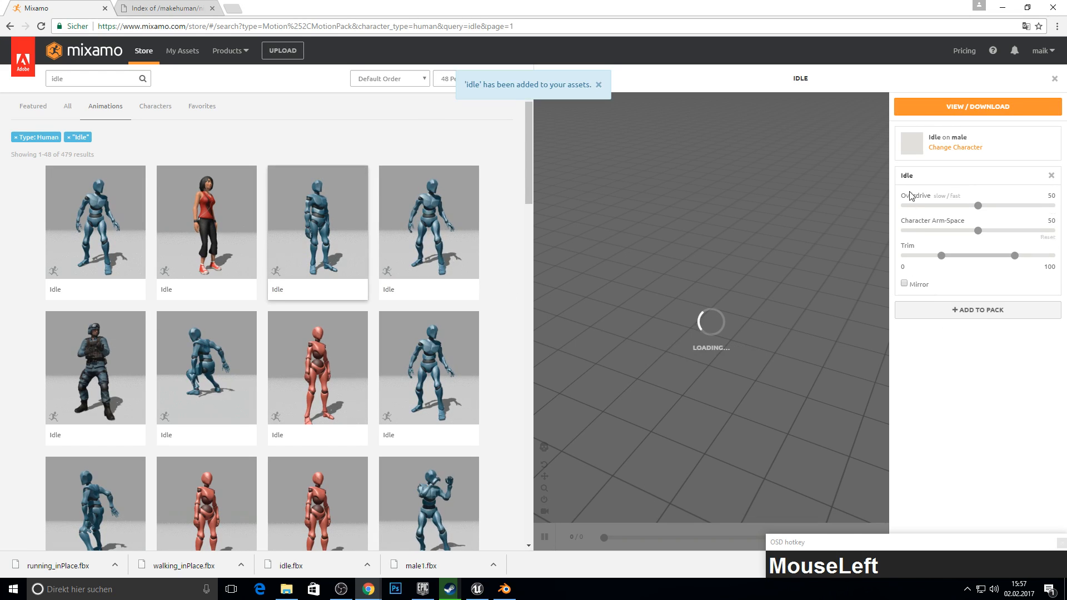
left_click(960, 110)
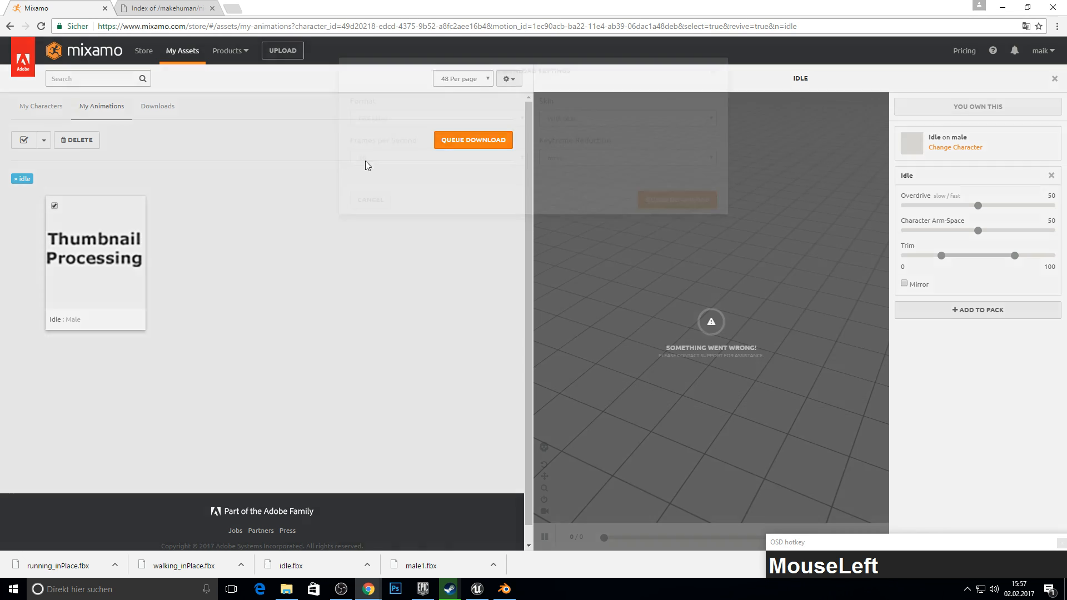
Queue the male Idle animation for download in FBX (.fbx) format without skin, at 30 frames per second.
left_click(440, 142)
left_click(559, 156)
left_click(566, 176)
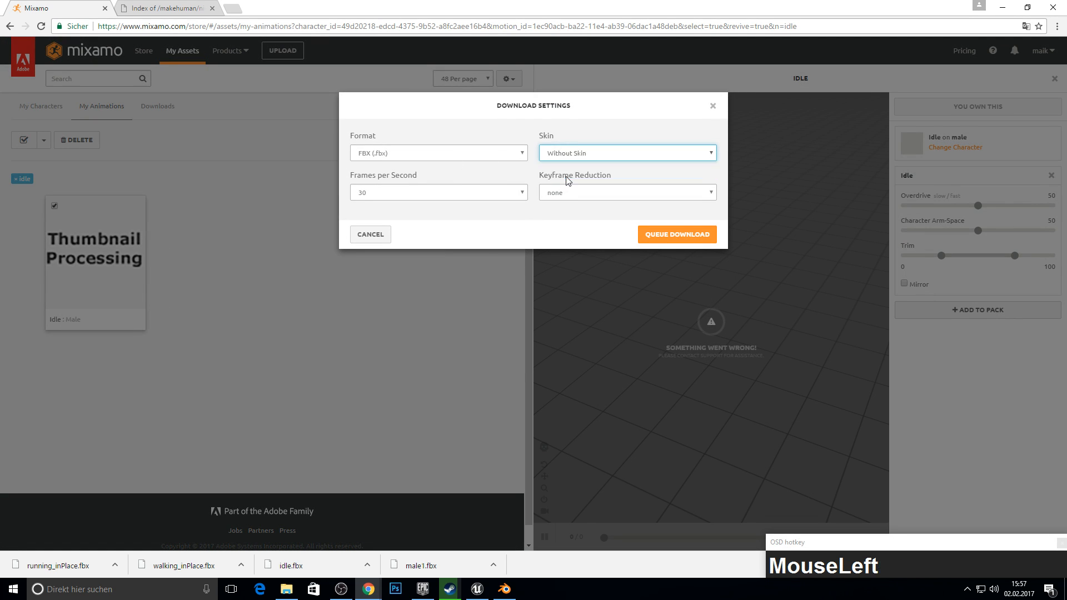
left_click(434, 150)
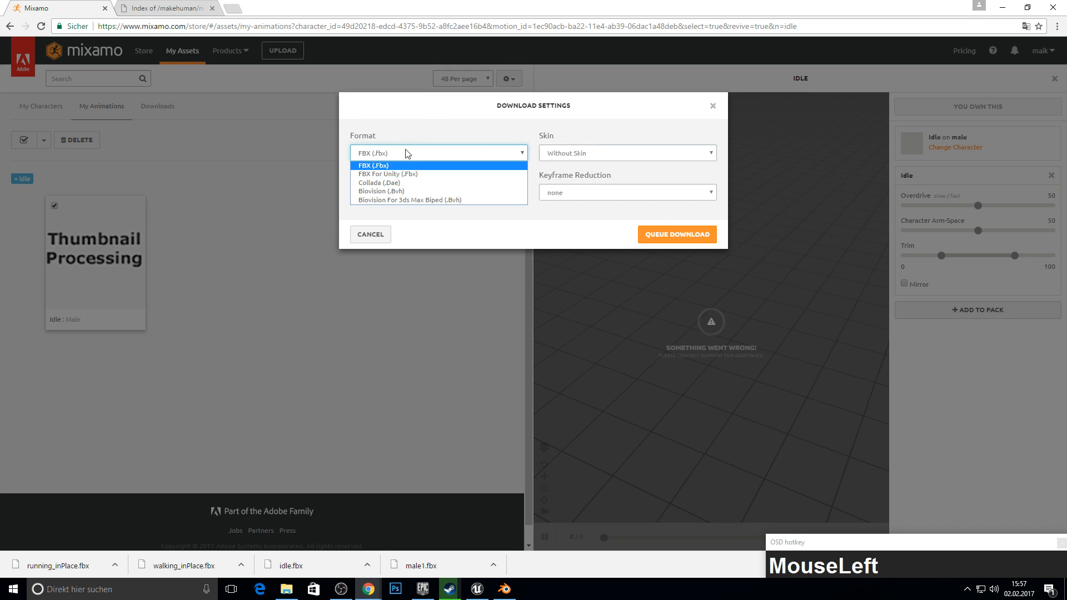
left_click(467, 167)
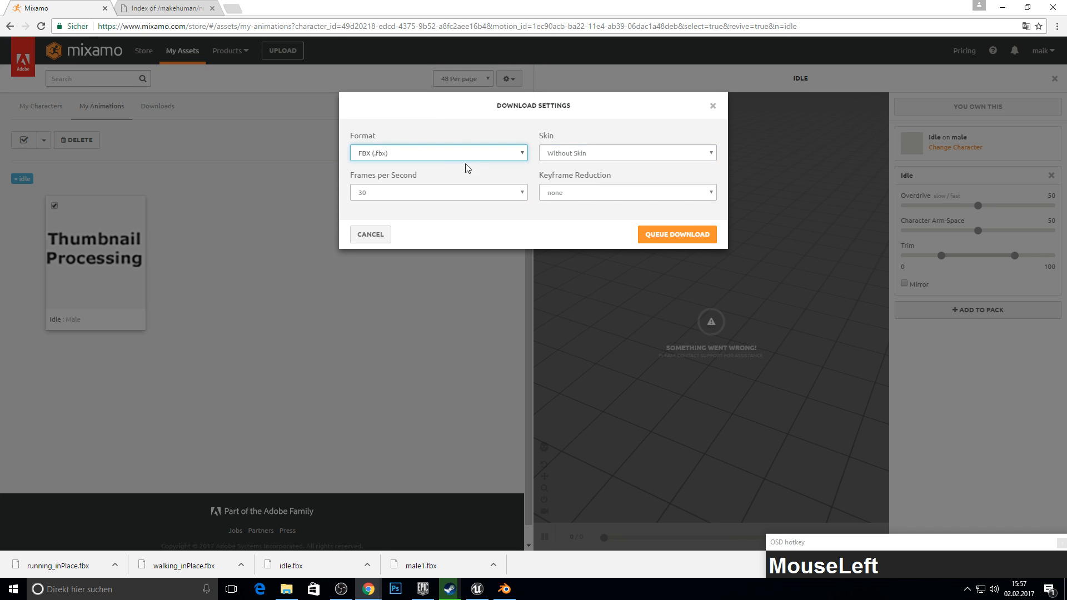
left_click(669, 239)
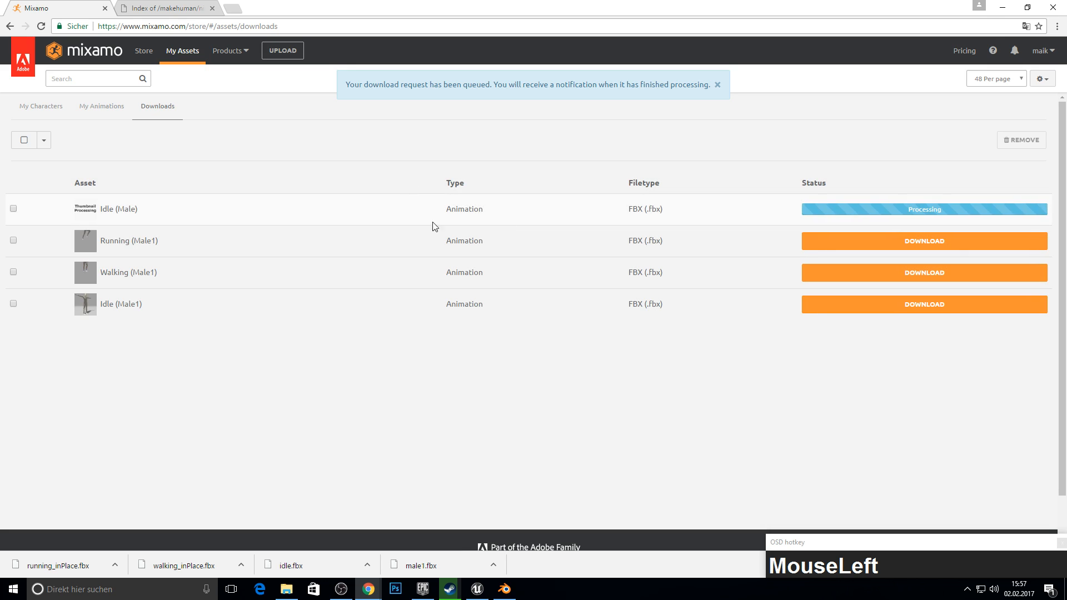
Download the male Idle animation as idle.fbx into a new MixamoExport folder inside the MakeHuman folder on the desktop.
left_click(839, 211)
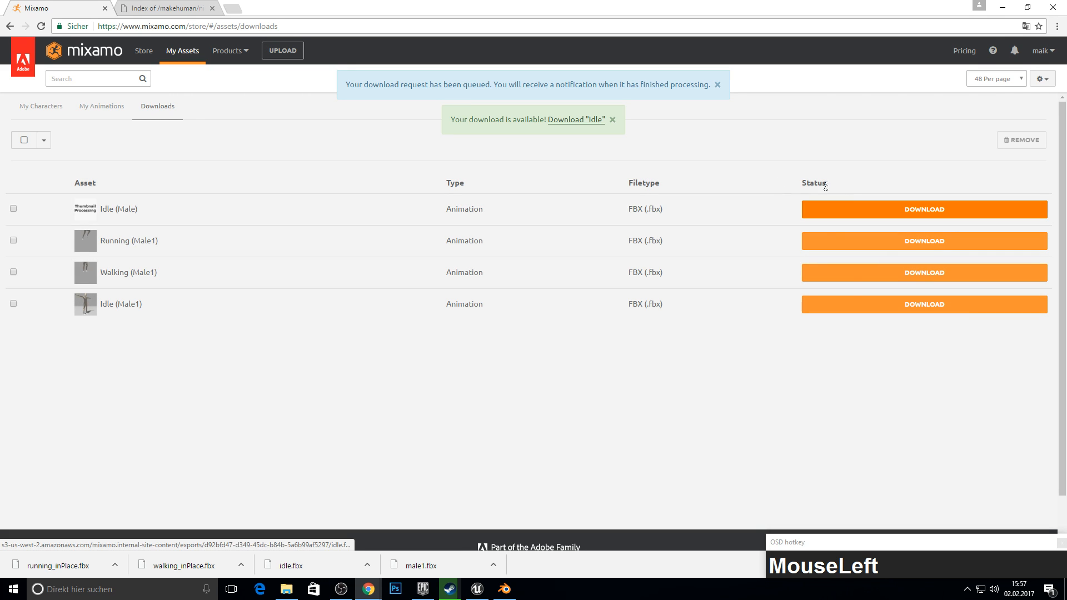
left_click(310, 115)
double_click(443, 122)
left_click(348, 73)
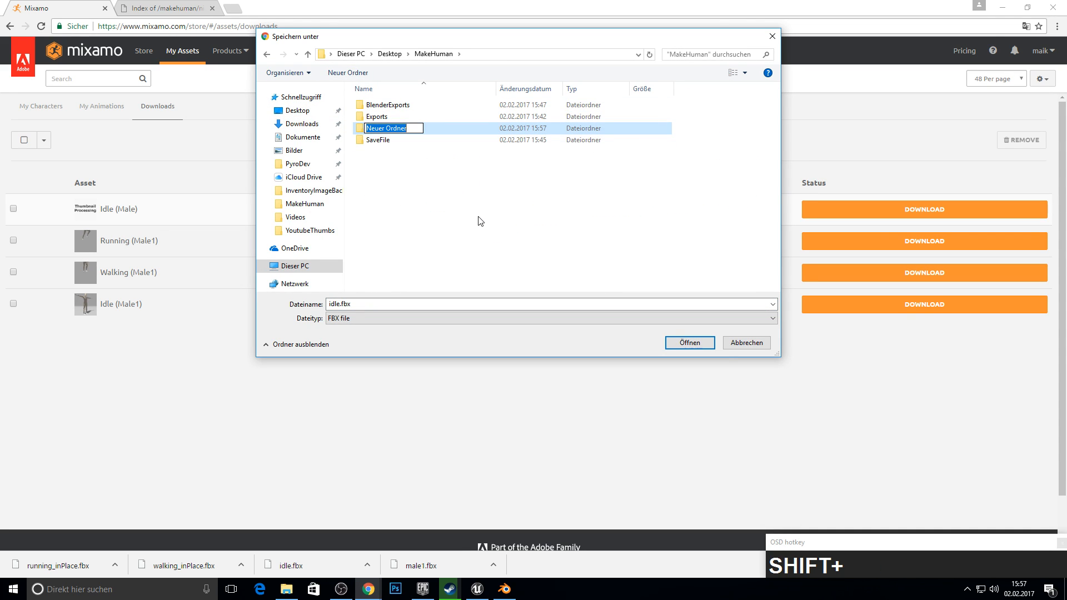
type("MixamoQEx")
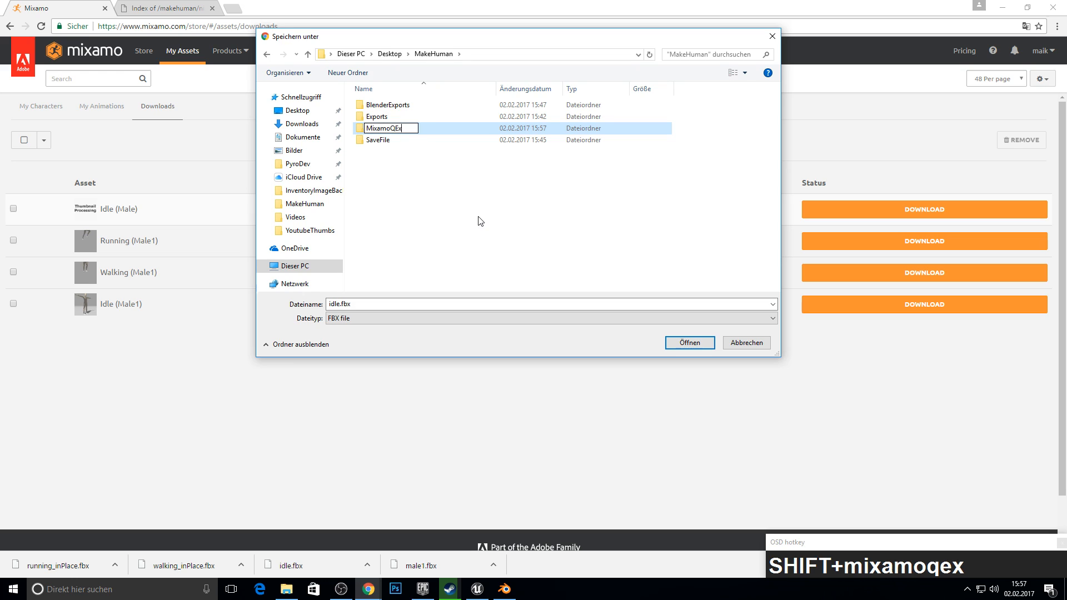
type("por")
key("BackSpace")
key("BackSpace")
key("BackSpace")
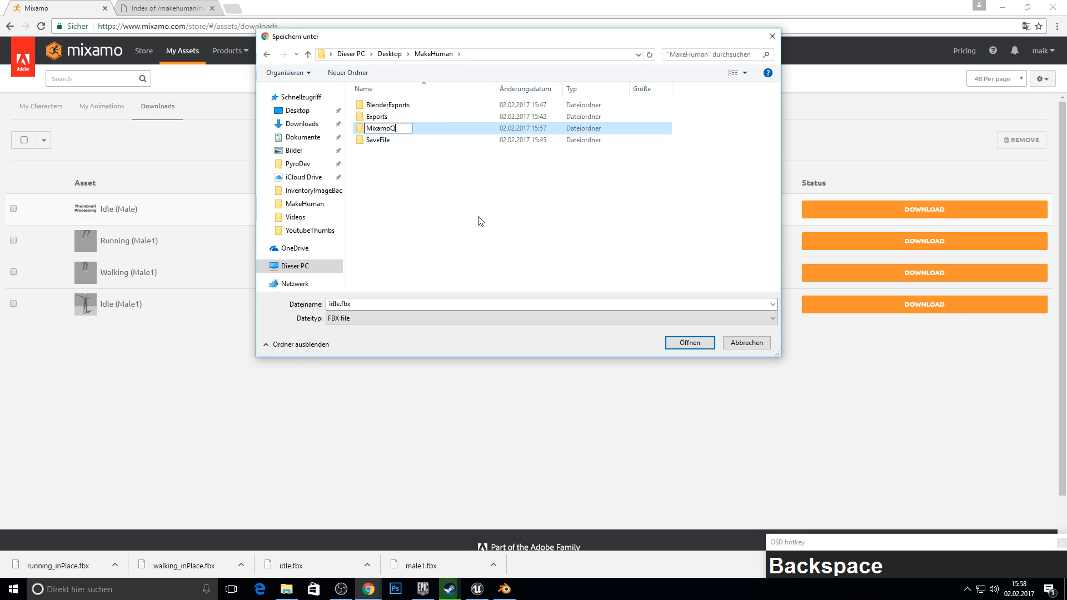
key("BackSpace")
type("Export")
key("Return")
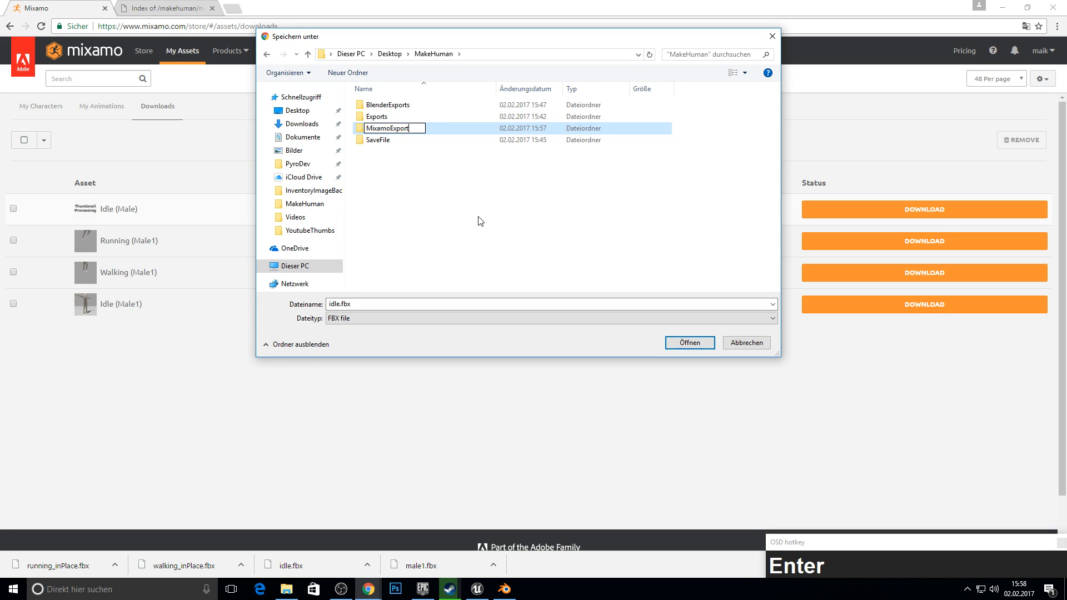
key("Return")
left_click(682, 344)
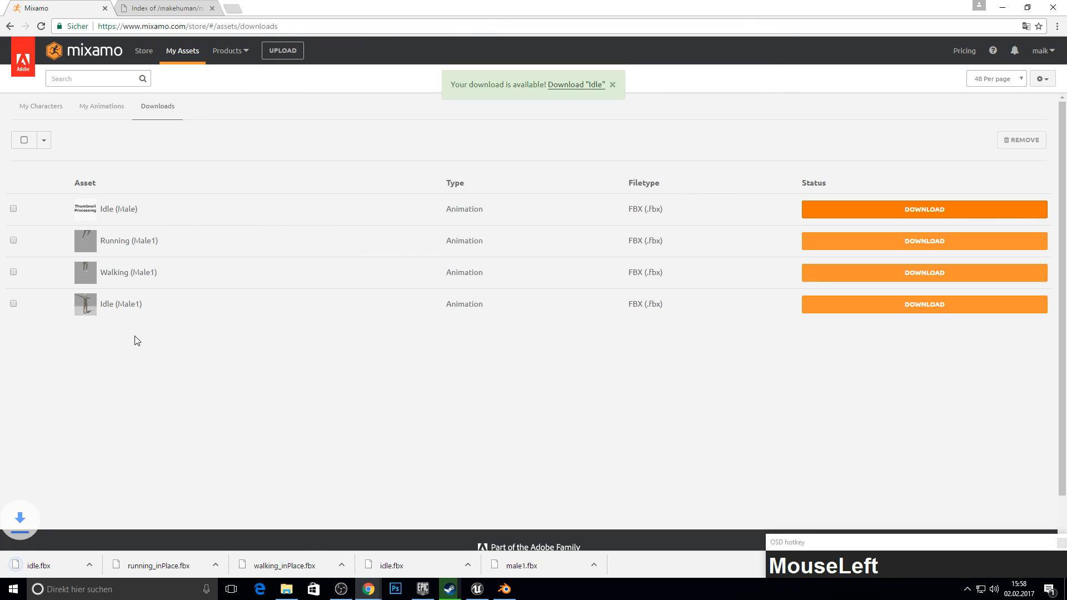
Remove all entries from the list of downloads.
left_click(24, 140)
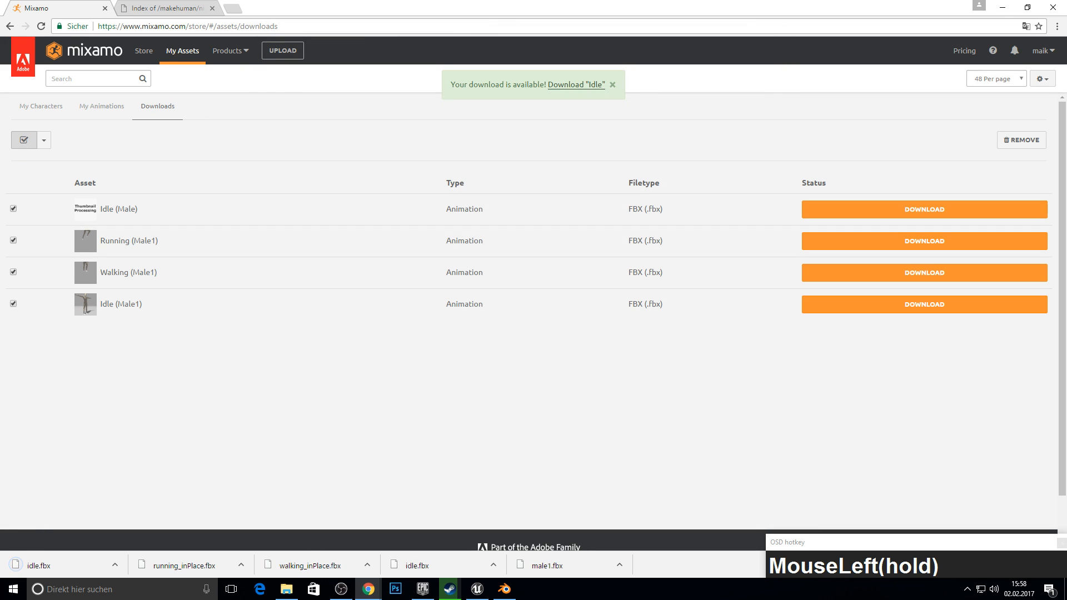
left_click(1022, 140)
left_click(569, 88)
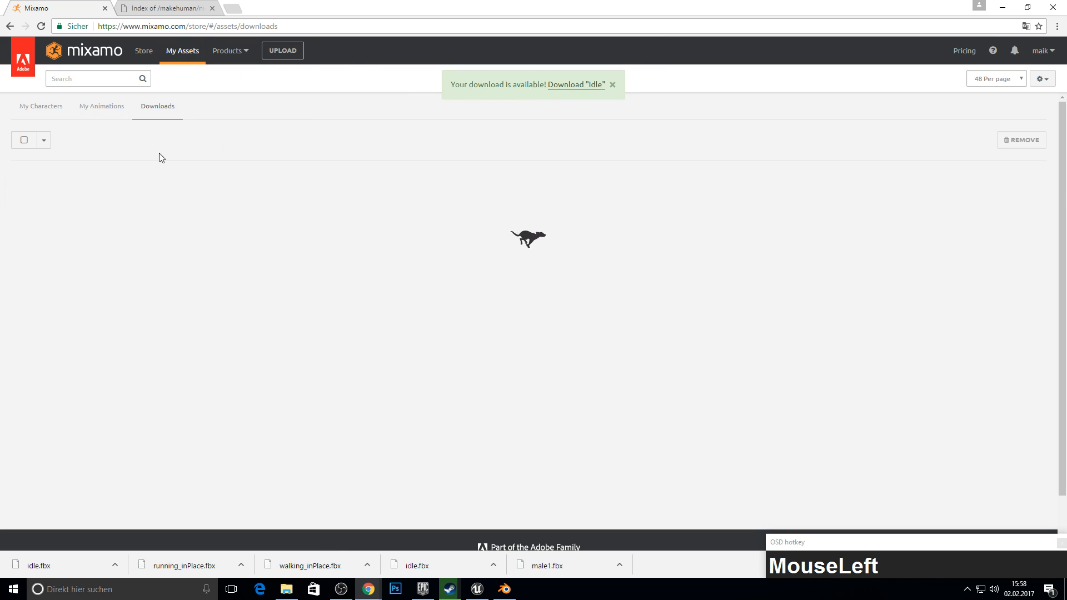
Open the Female character from My Assets and search the human animations for idle.
left_click(177, 58)
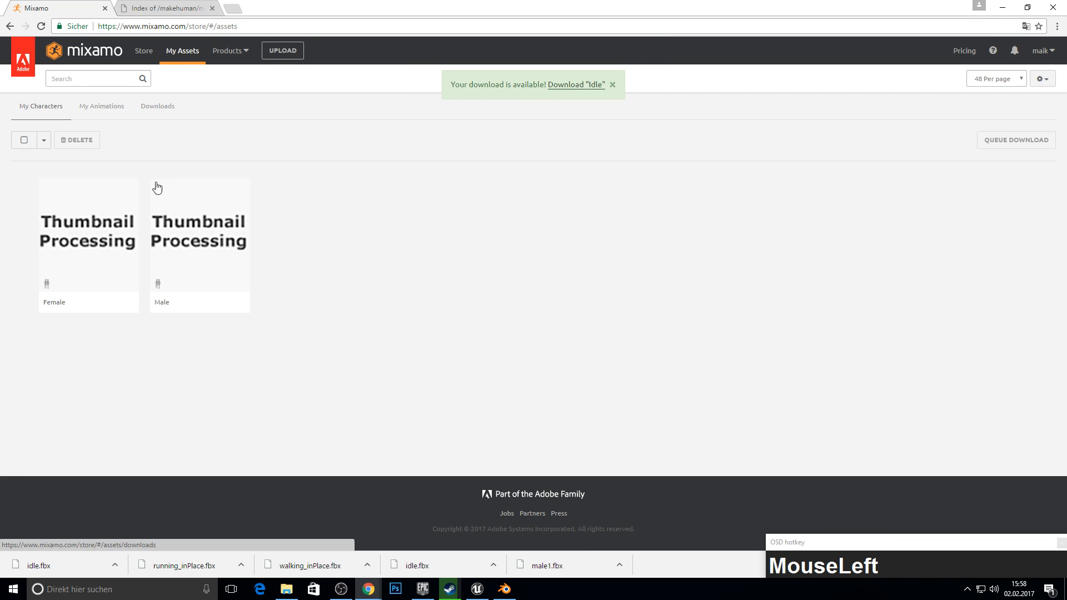
left_click(98, 267)
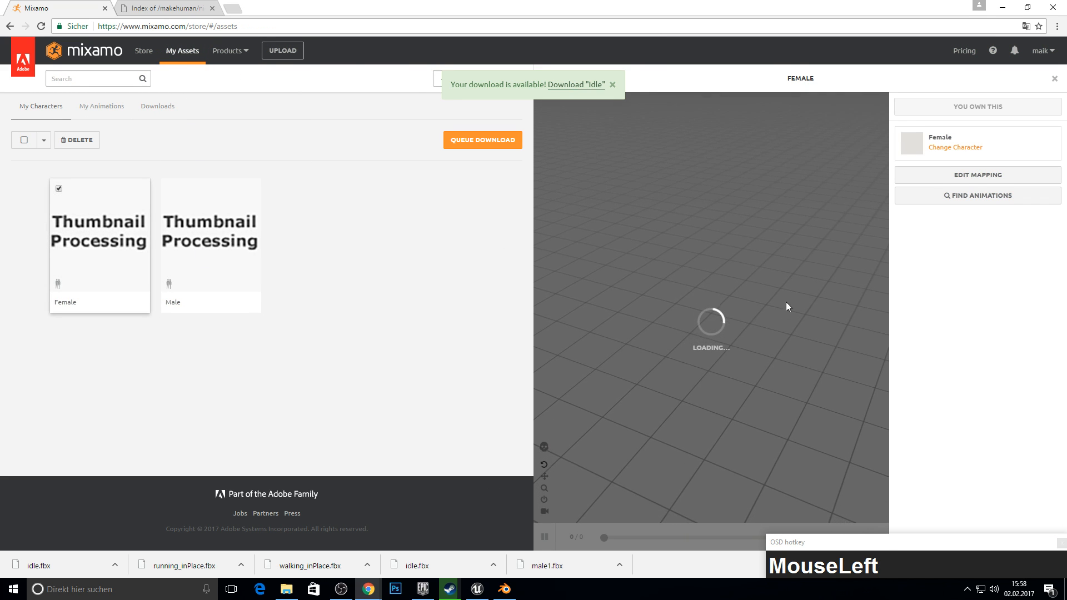
left_click(904, 198)
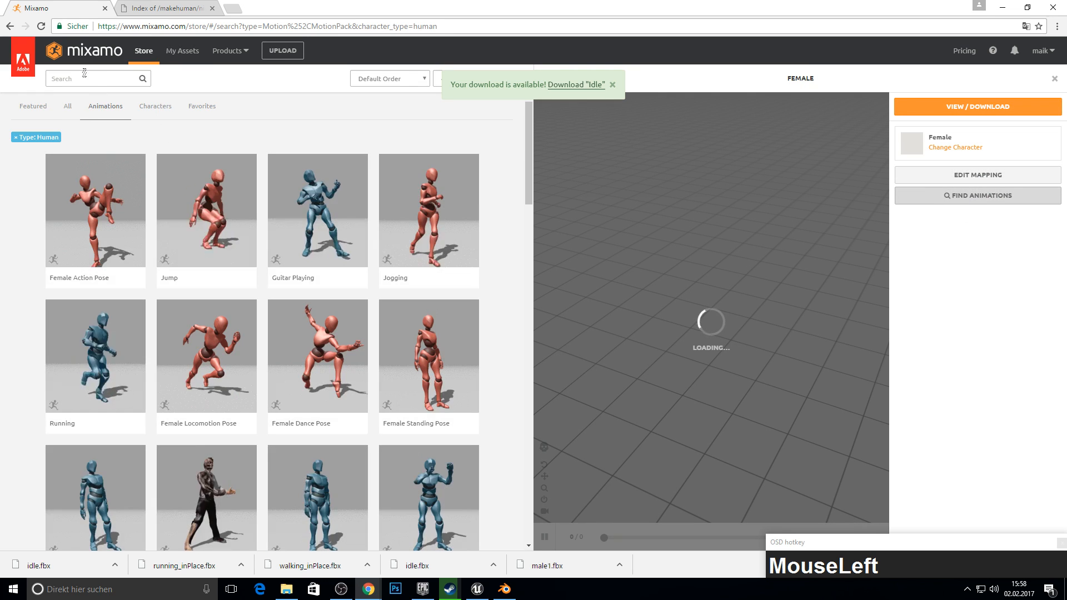
left_click(89, 78)
type("idle")
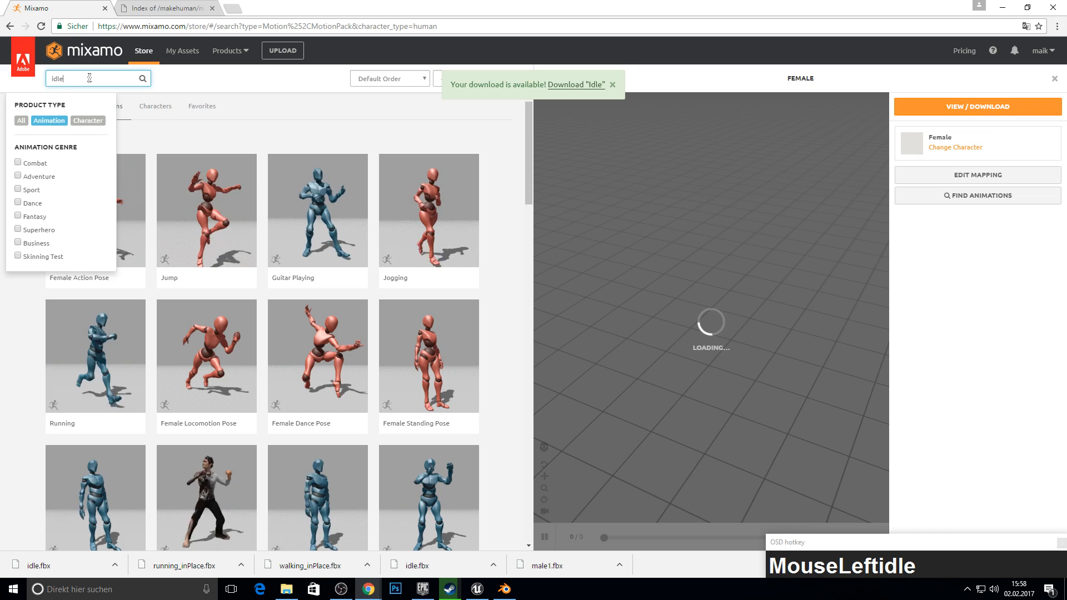
key("Return")
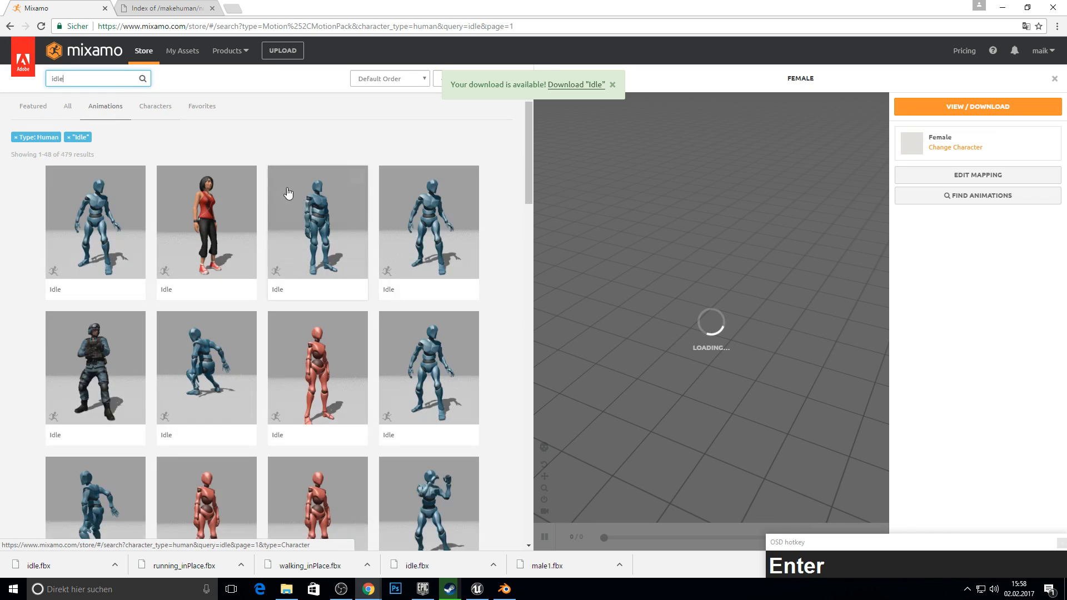
Add the second Idle animation in the first row to the assets for the female character and open it for download.
left_click(189, 228)
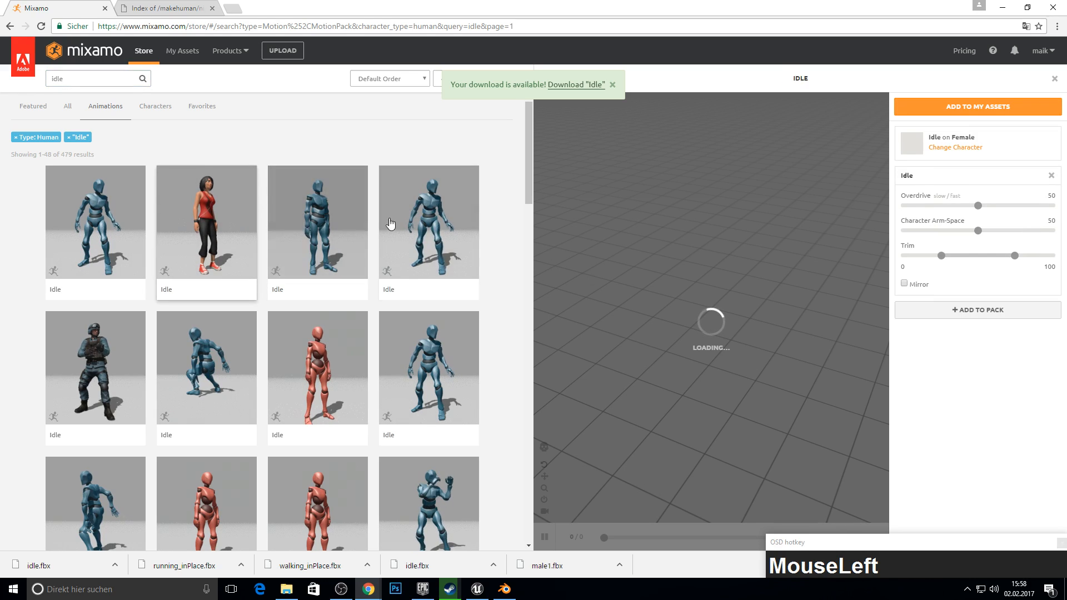
left_click(998, 107)
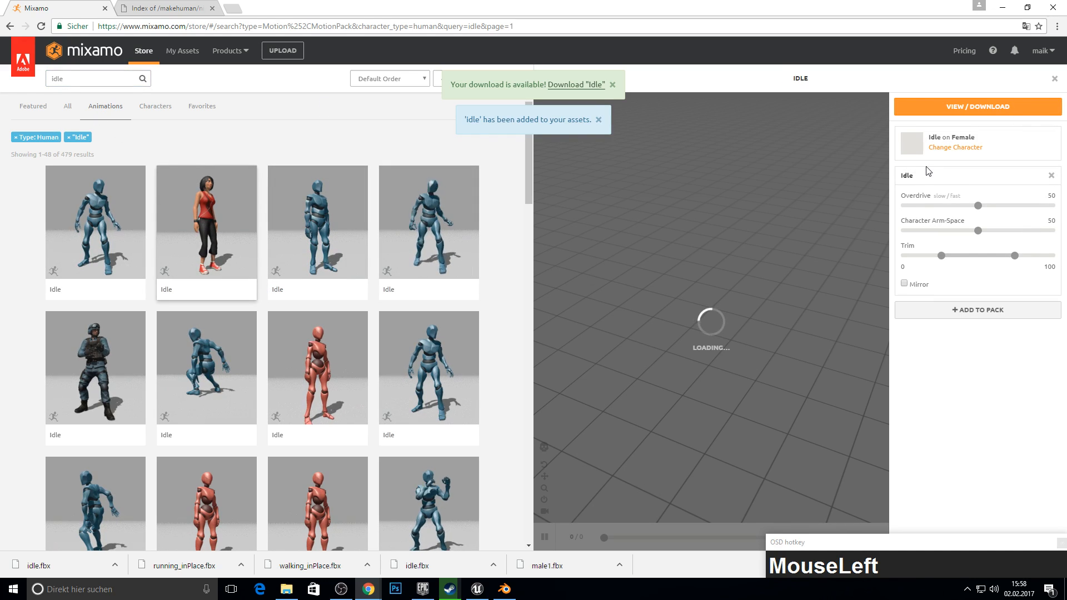
left_click(968, 106)
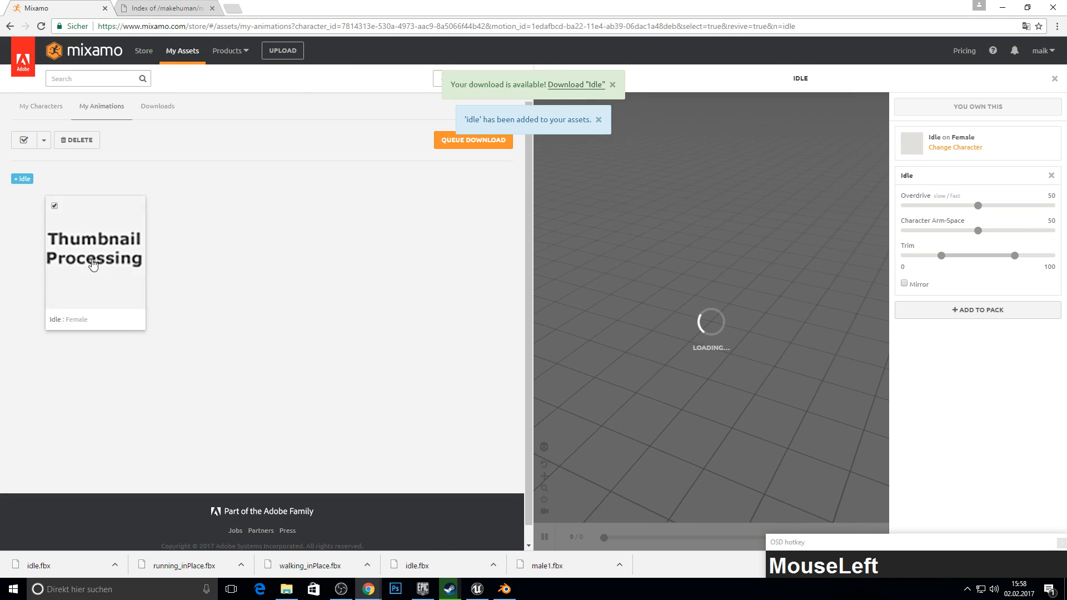
Queue the female Idle animation for download as FBX without skin and save it as idle Female in the MixamoExport folder.
left_click(473, 141)
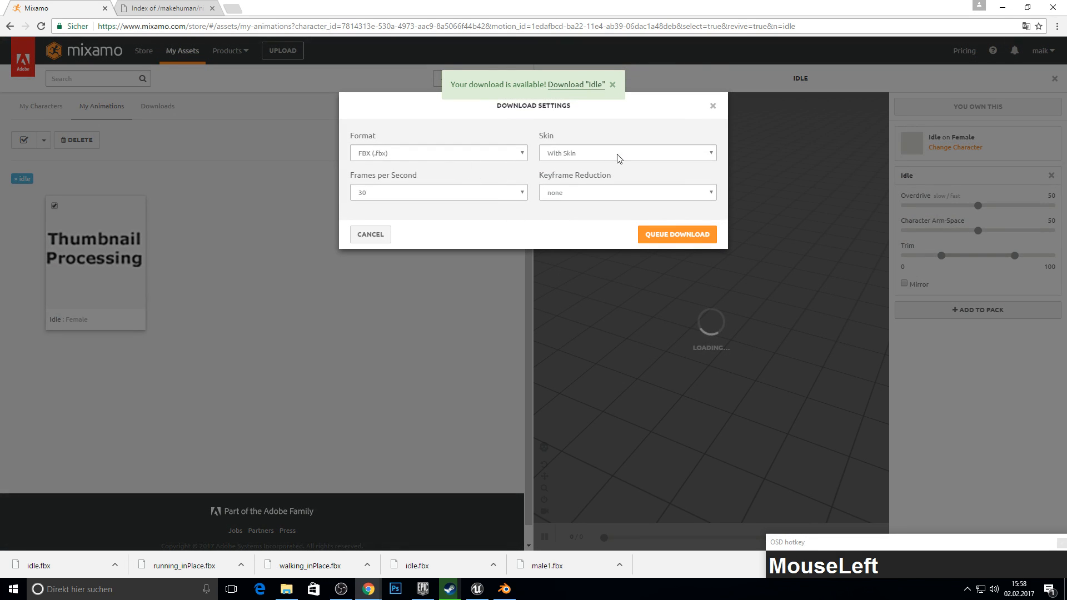
left_click(590, 176)
left_click(688, 234)
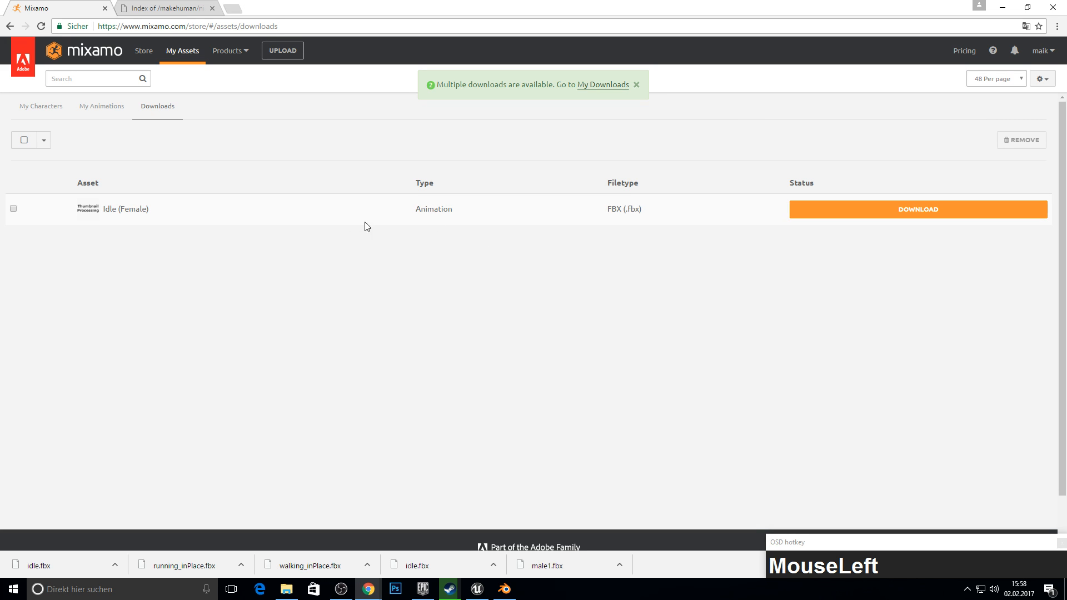
left_click(834, 210)
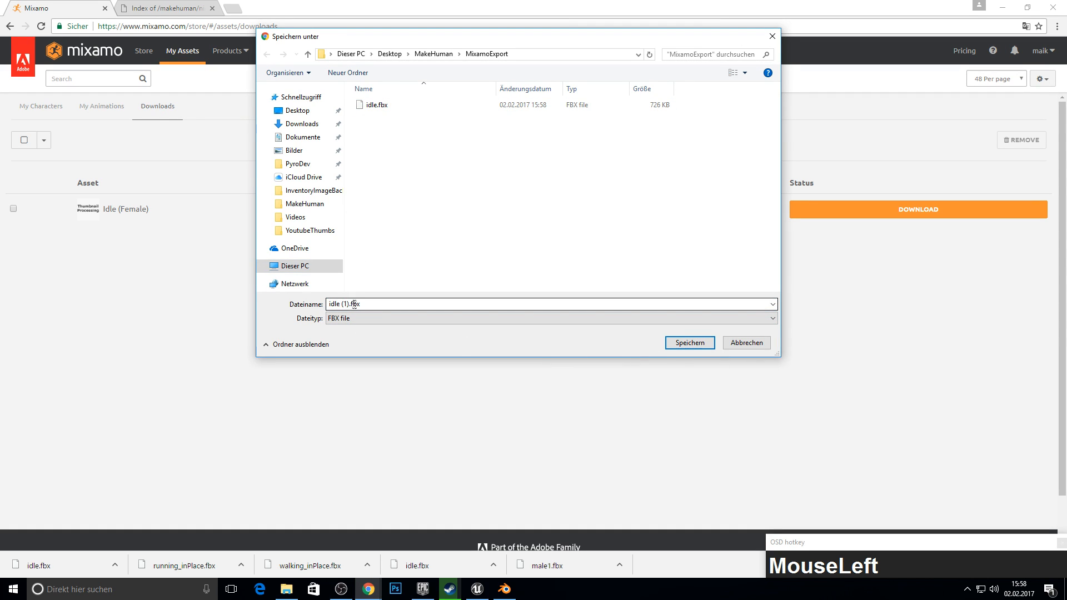
type("idle Female")
key("Return")
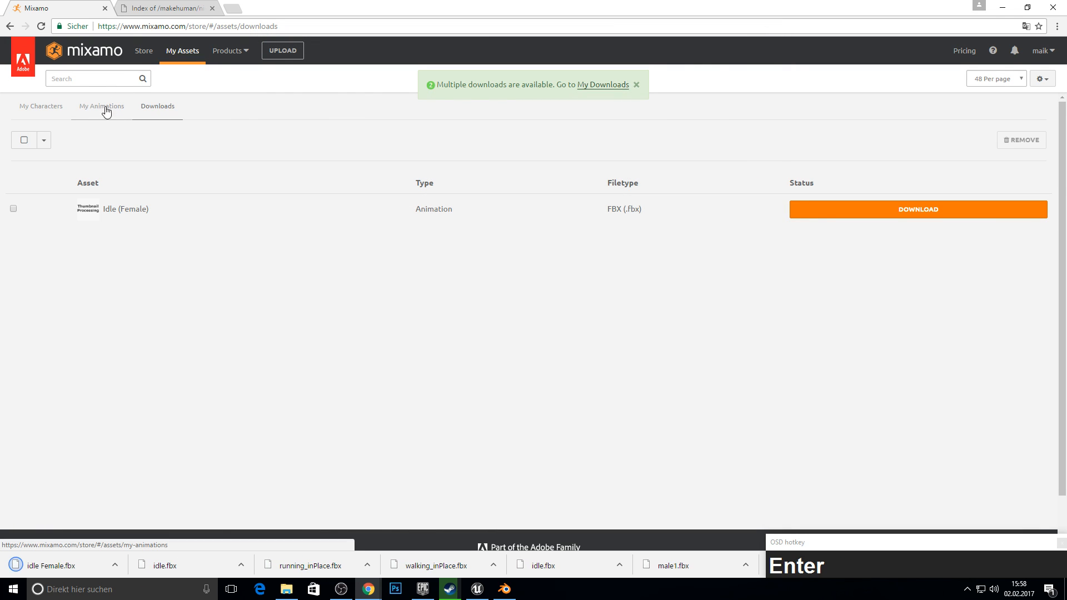
Open the Male character from the uploaded characters.
left_click(48, 109)
left_click(193, 212)
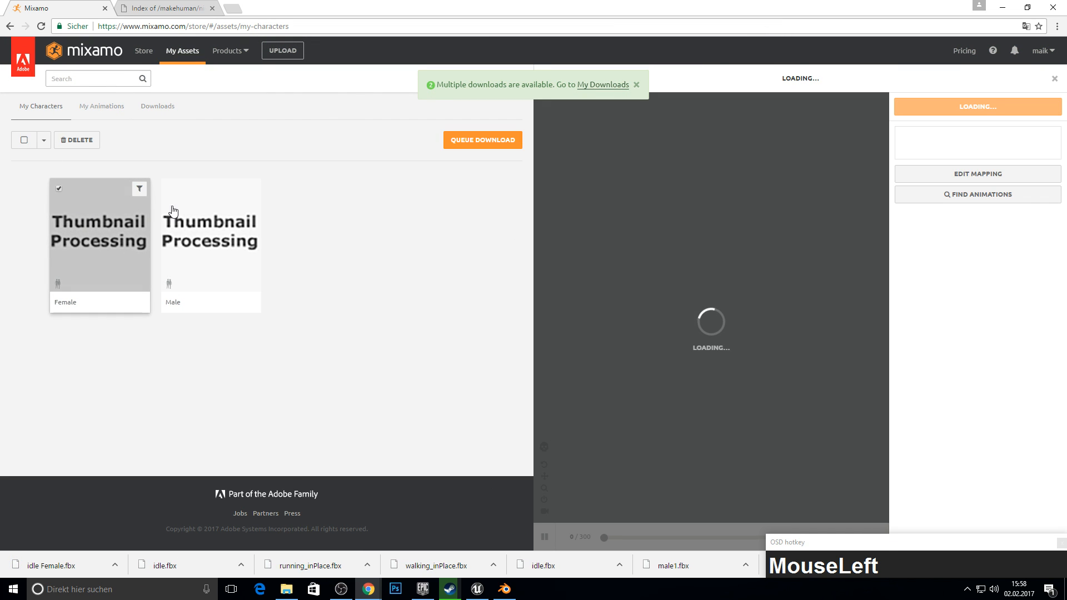
left_click(483, 140)
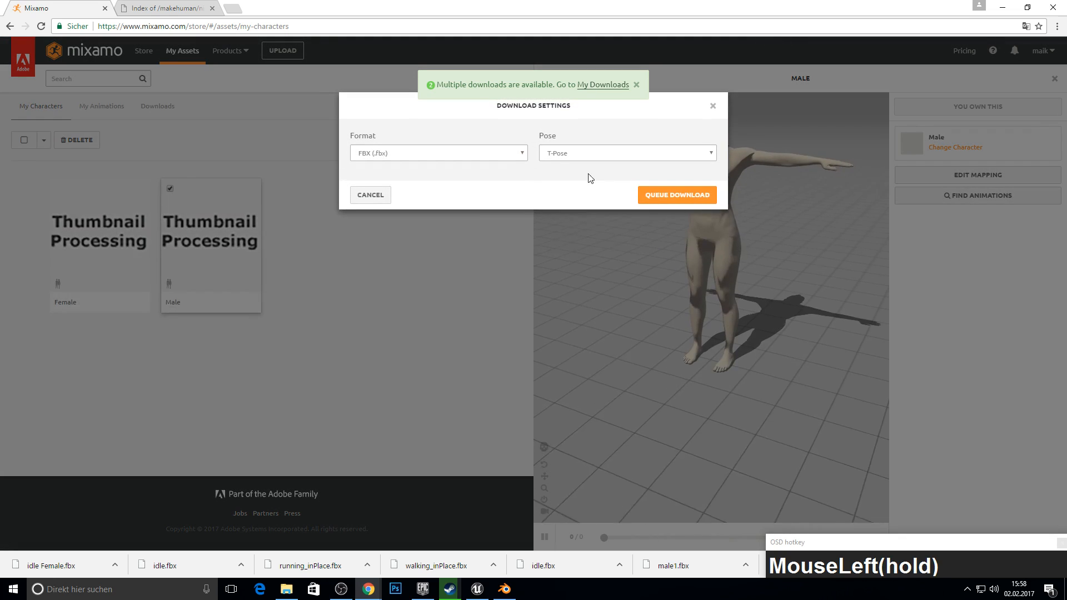
left_click(465, 153)
left_click(456, 155)
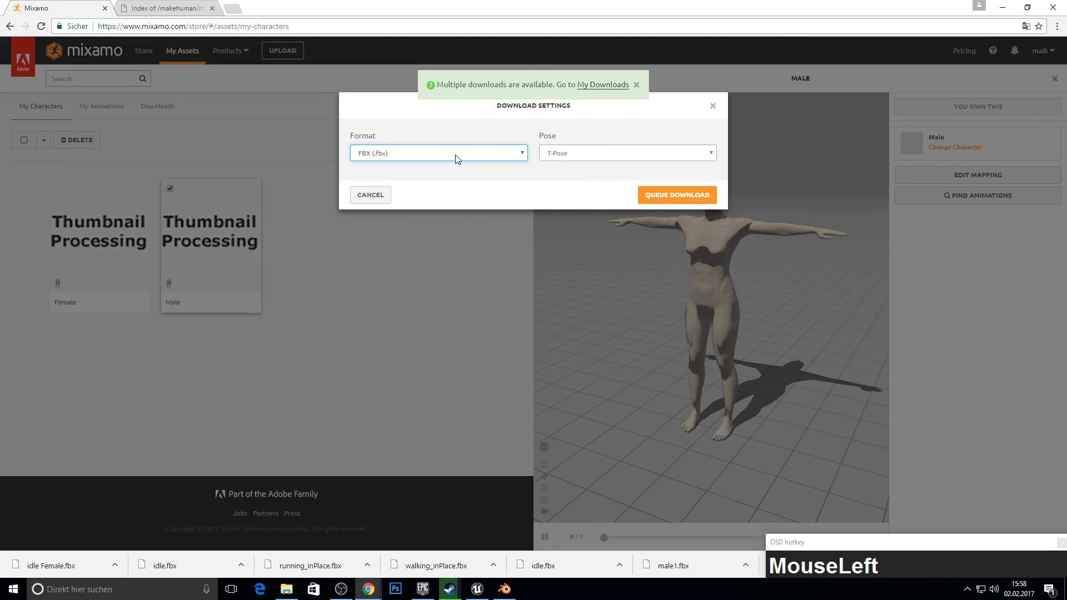
key("Escape")
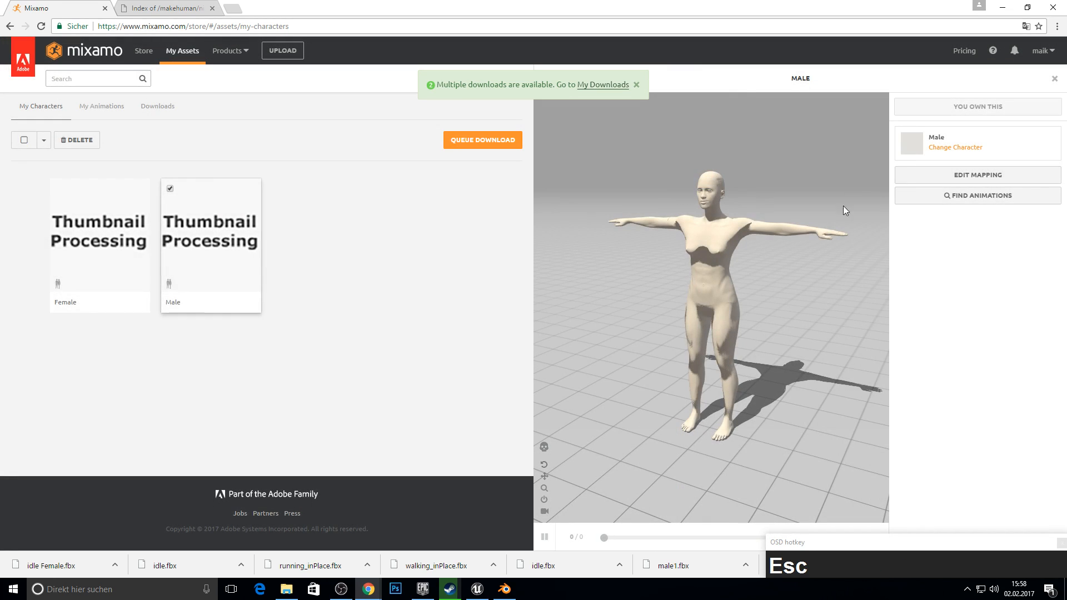
Reselect the Male character and queue it for download in FBX (.fbx) format with the T-Pose.
left_click(225, 245)
left_click(102, 246)
left_click(188, 243)
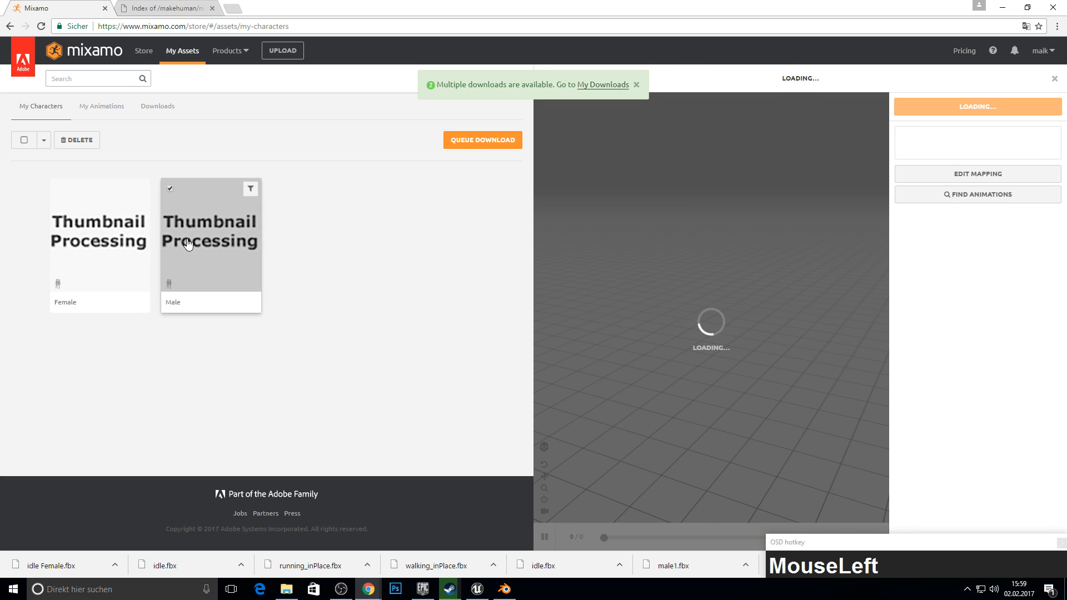
left_click(212, 239)
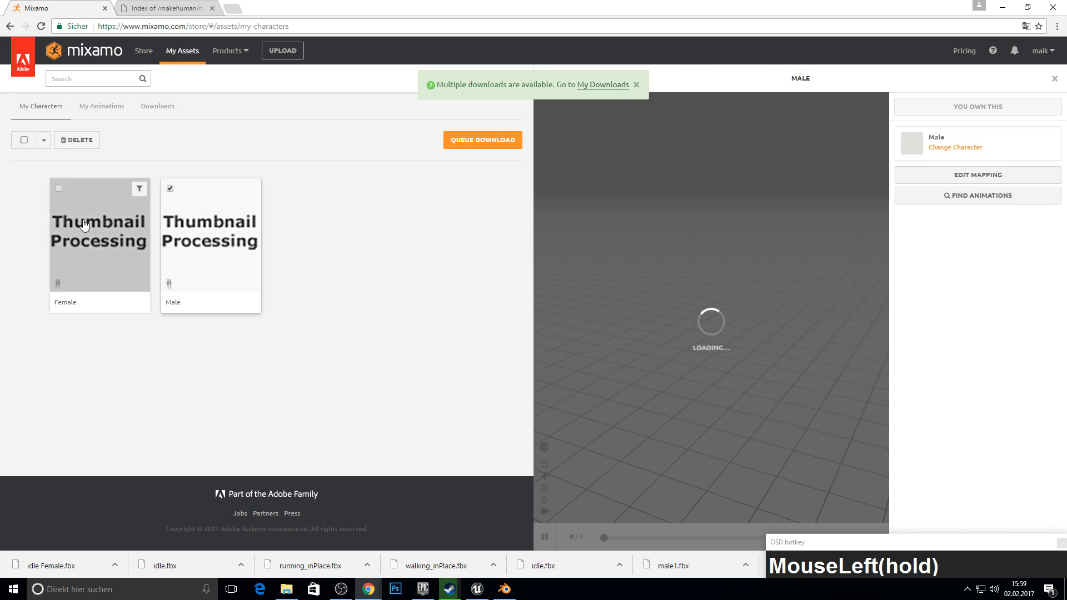
left_click(461, 145)
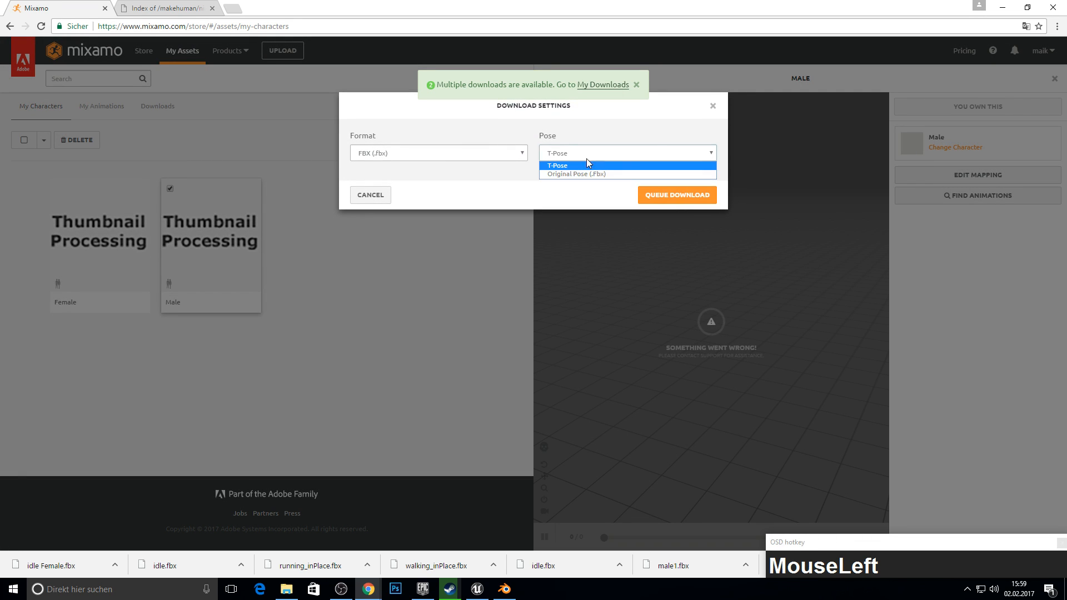
left_click(515, 123)
left_click(667, 195)
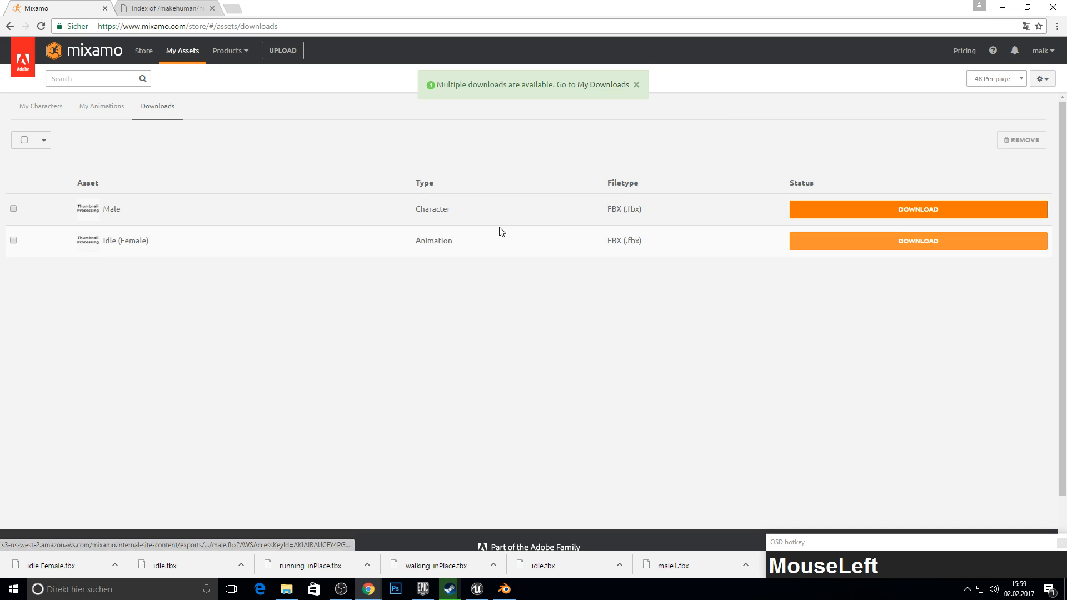
Download the Male character and save it as male.fbx in the MixamoExport folder.
left_click(829, 220)
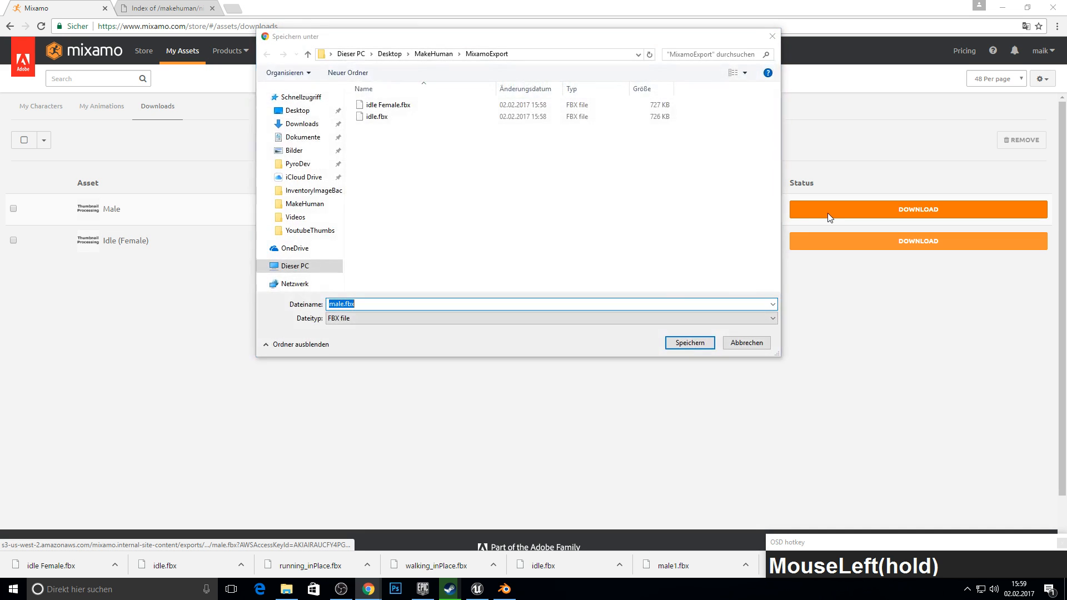
left_click(696, 319)
left_click(692, 348)
left_click(689, 344)
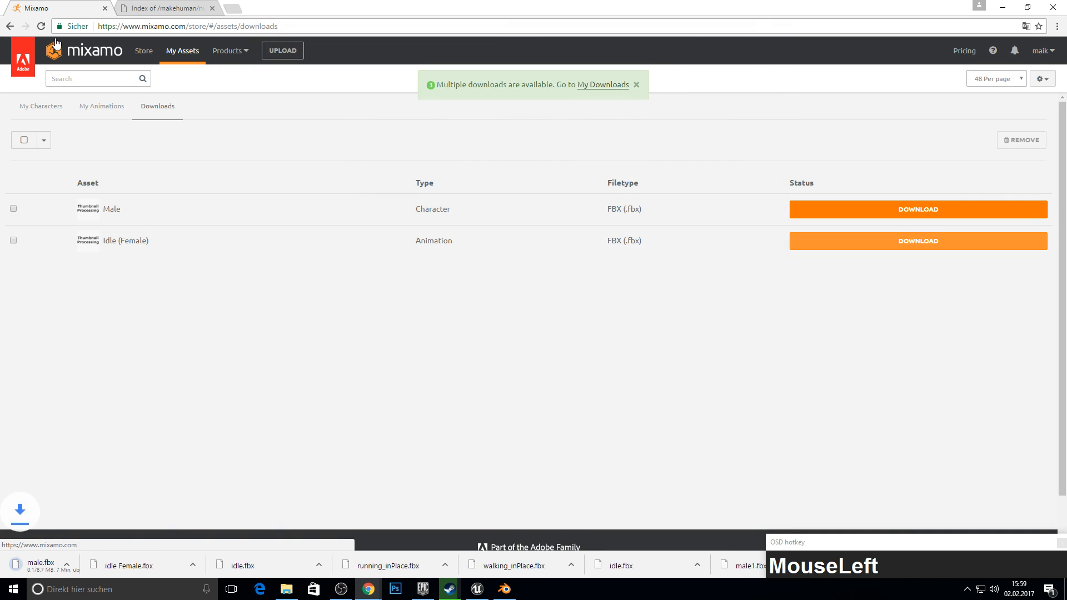
Queue the Female character for download in FBX (.fbx) format with the T-Pose and save it as Female.fbx in the MixamoExport folder.
left_click(76, 109)
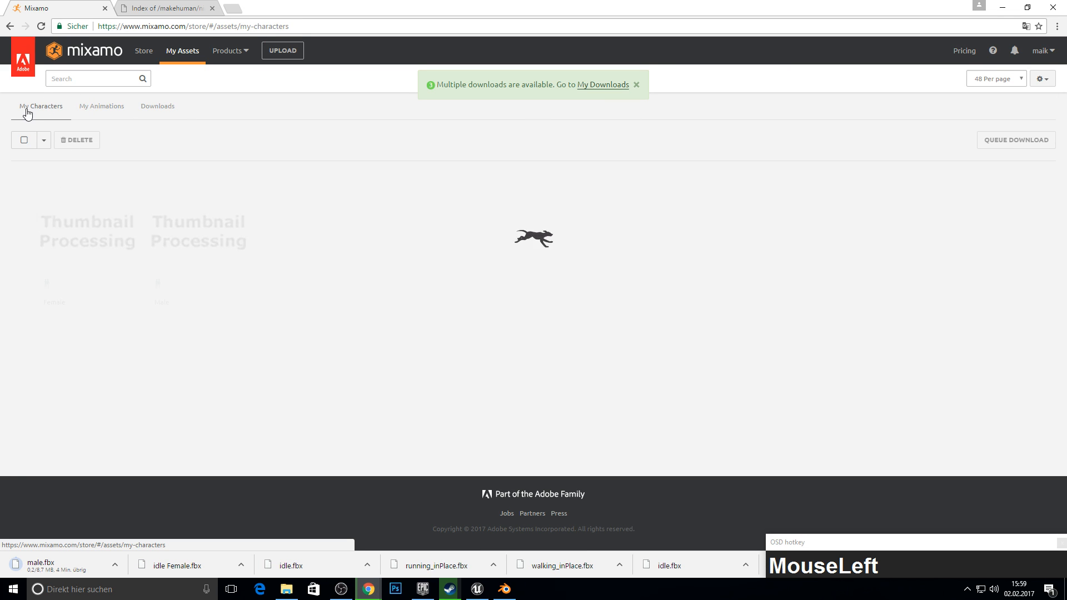
left_click(112, 219)
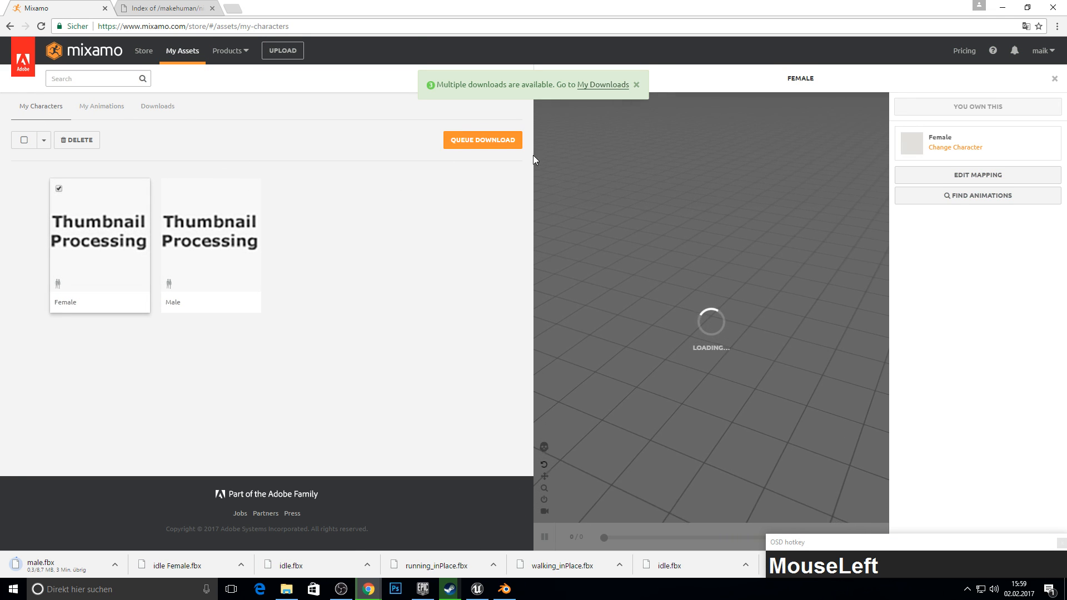
left_click(478, 139)
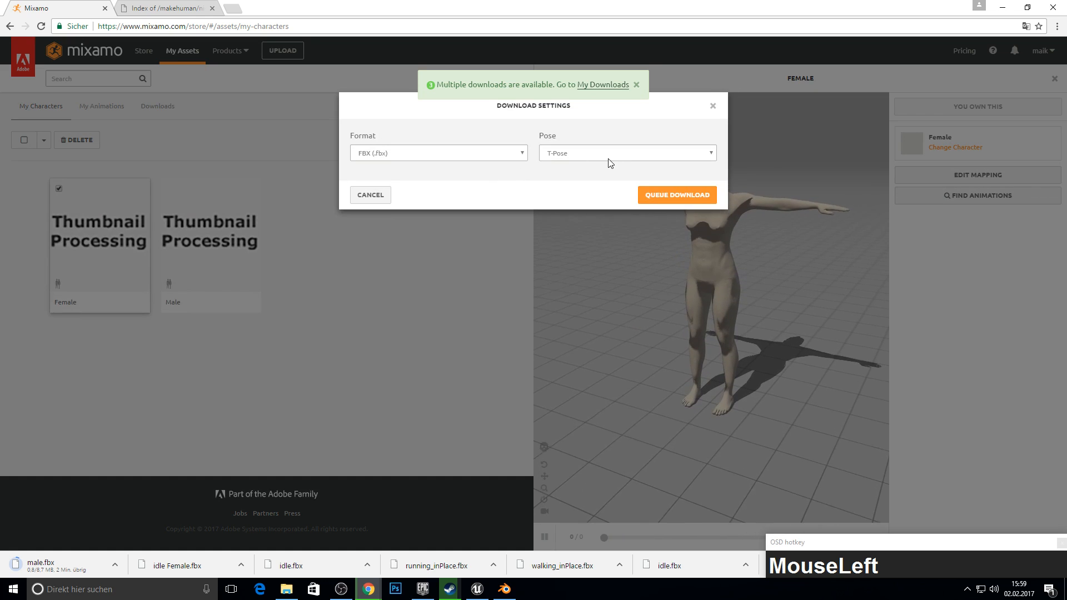
left_click(643, 196)
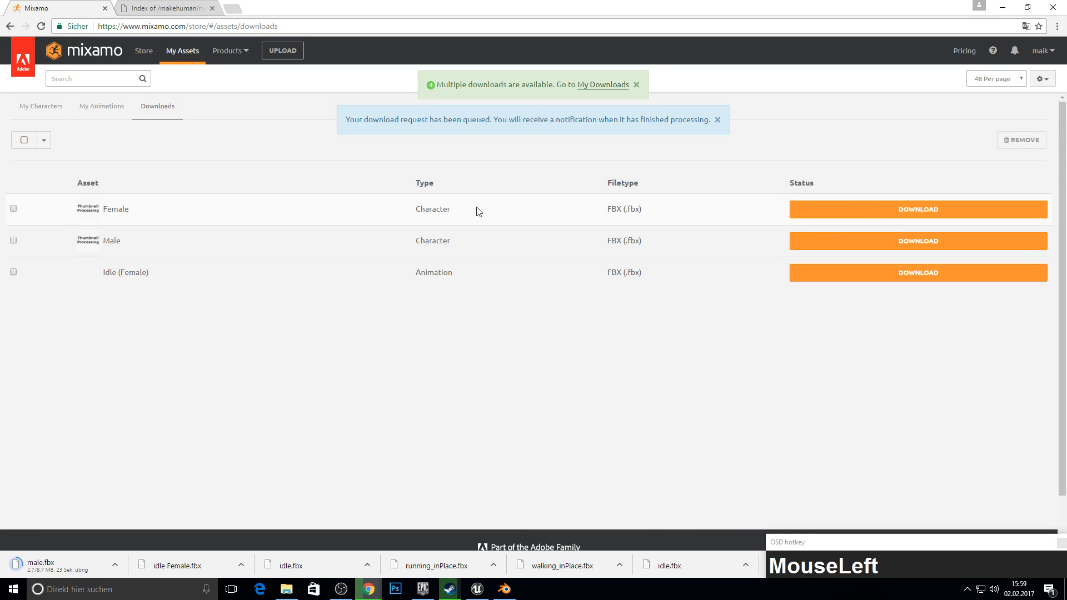
left_click(865, 216)
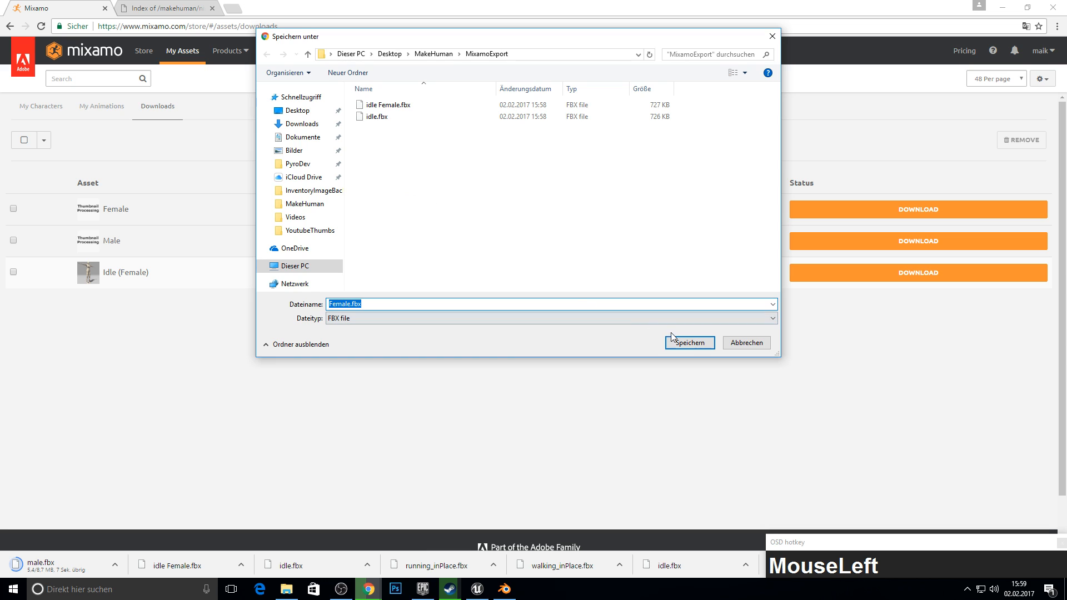
left_click(695, 345)
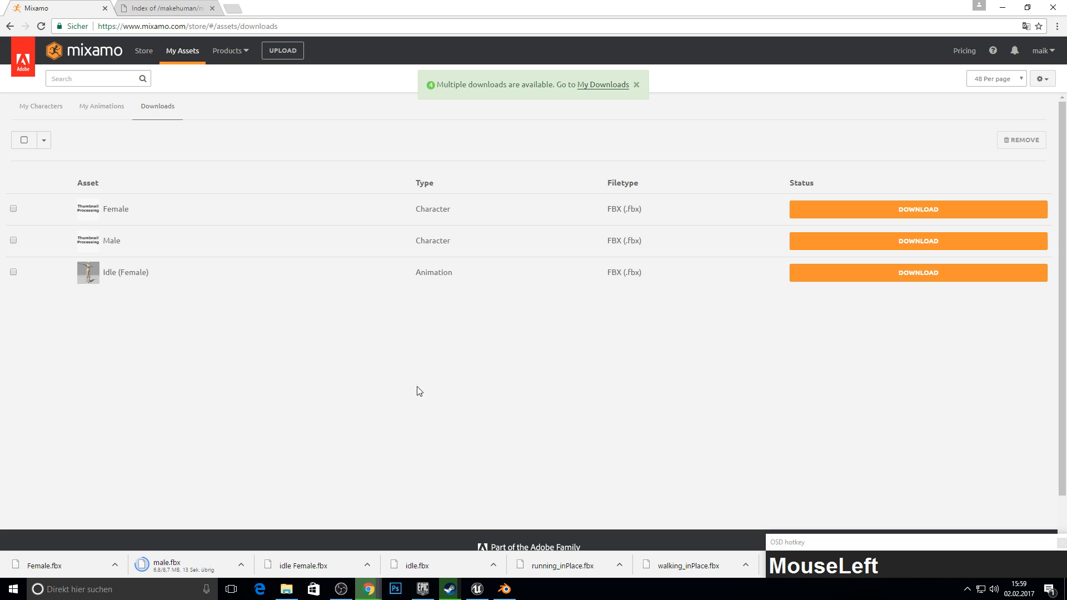
Open the Male character from the uploaded characters and search its available animations for walk.
left_click(99, 114)
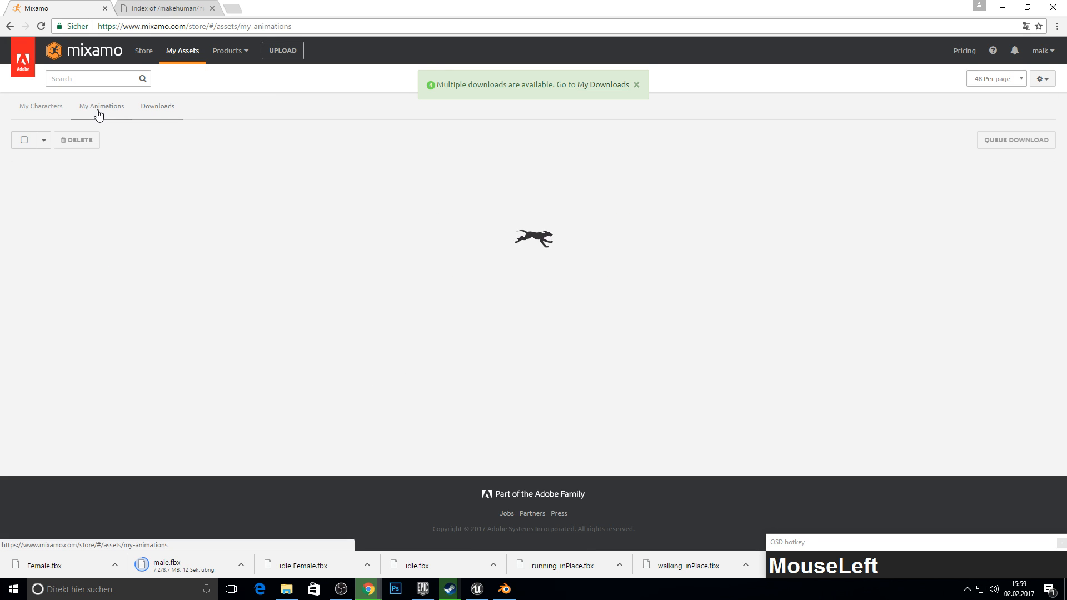
left_click(45, 115)
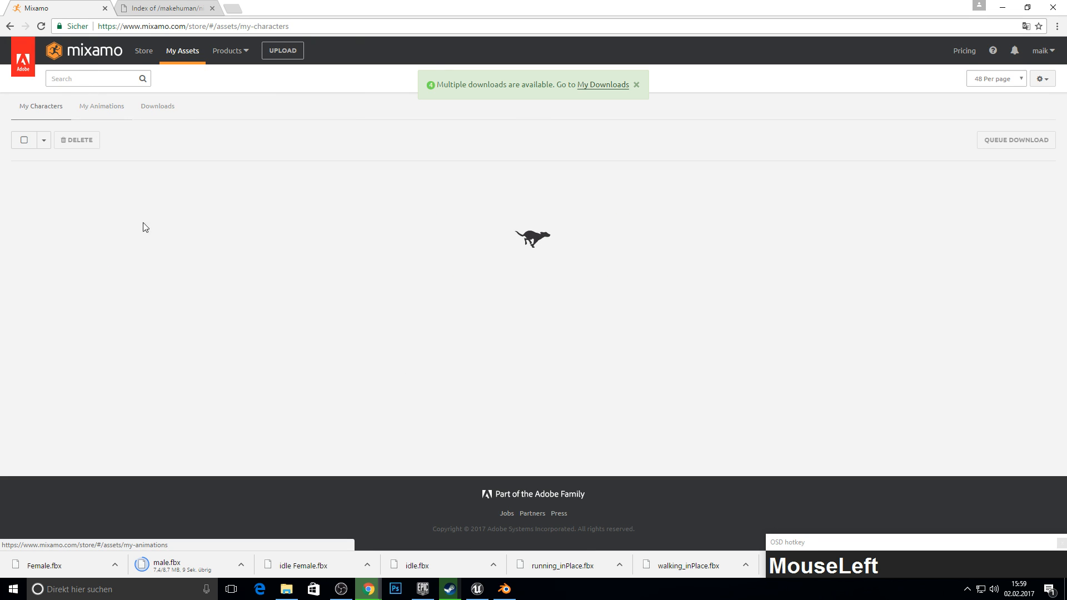
left_click(179, 241)
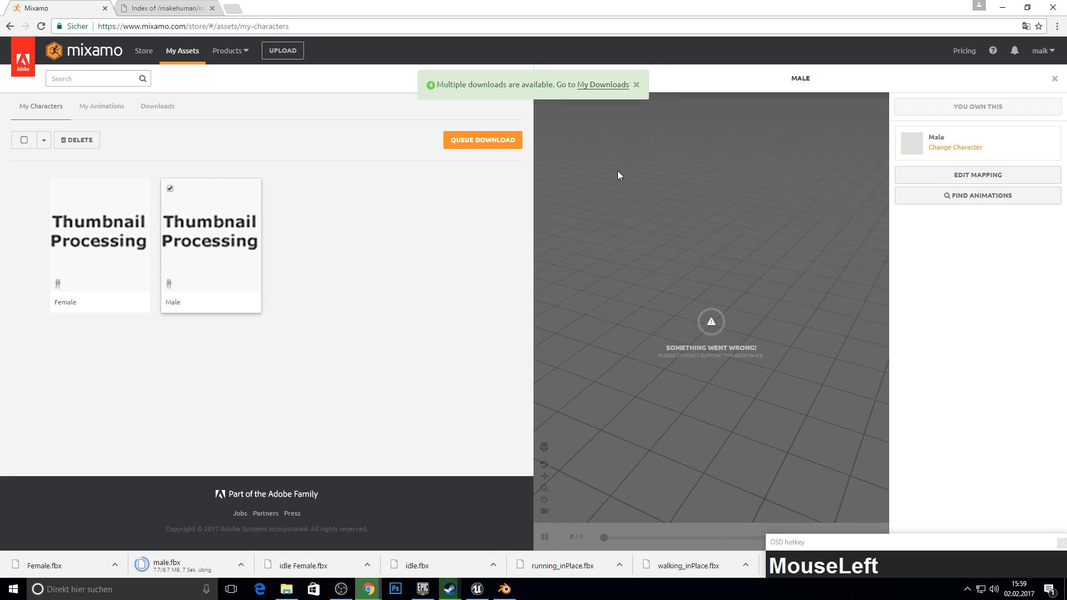
left_click(912, 195)
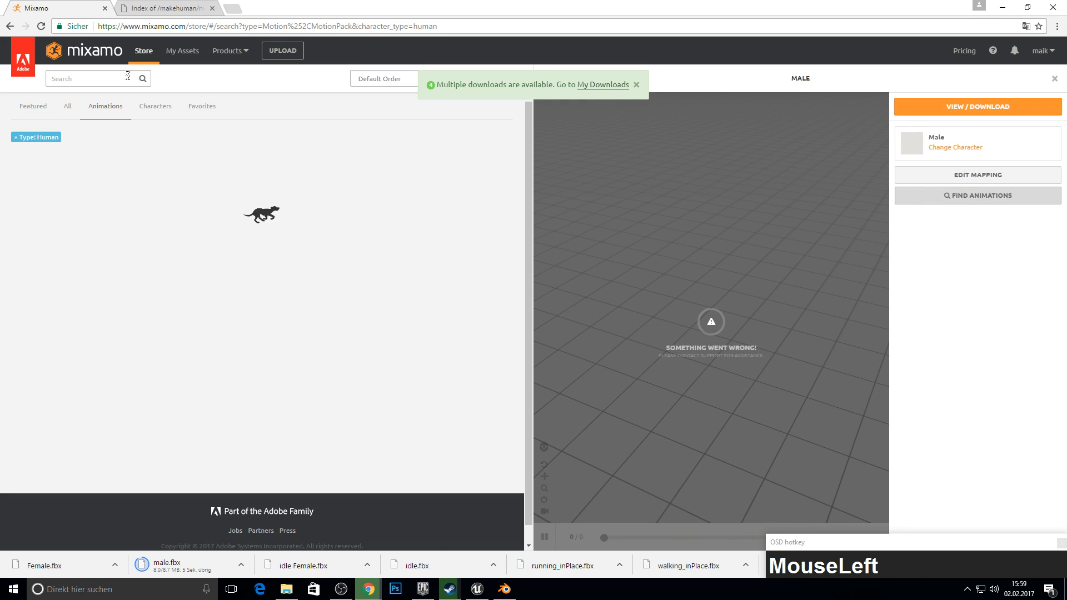
left_click(127, 76)
type("w")
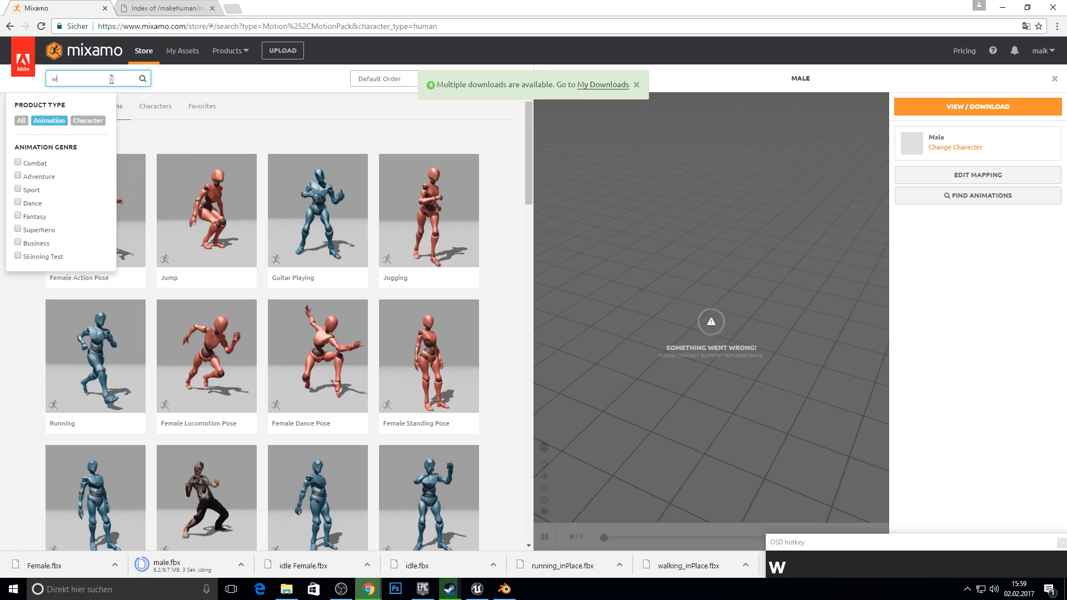
type("alk")
key("Return")
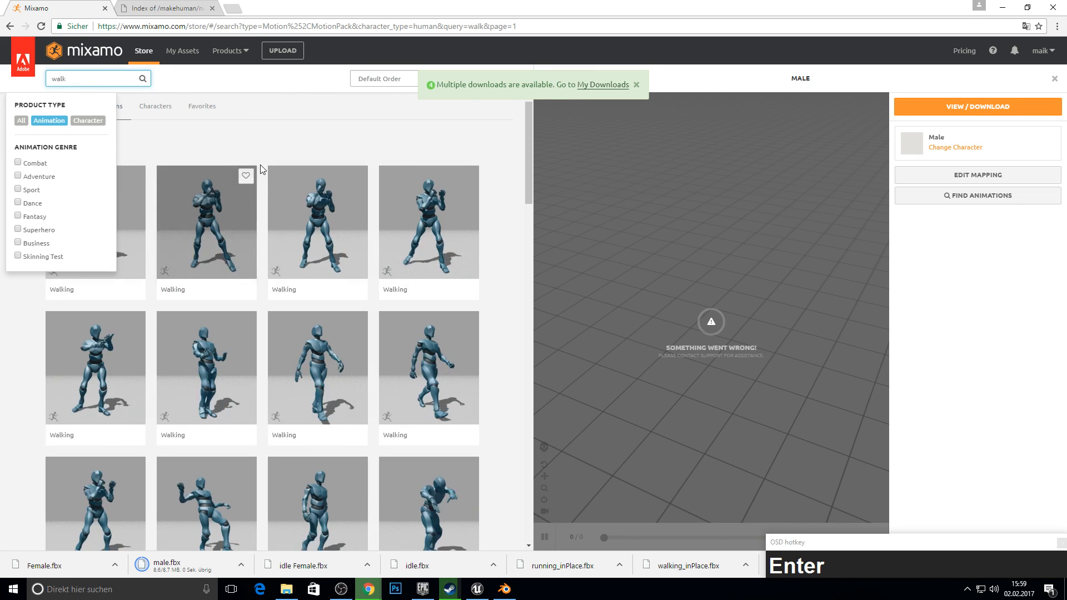
left_click(261, 148)
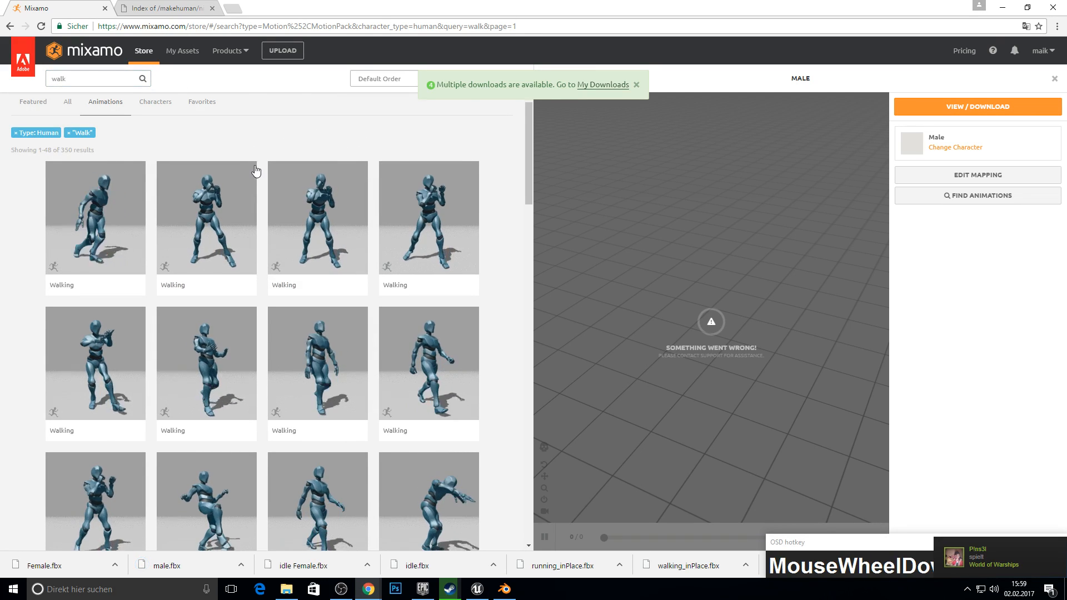
Apply a blue-figure Walking animation to the male character, add it to the owned assets and enable In Place.
scroll(257, 167, "down", 15)
scroll(342, 230, "down", 3)
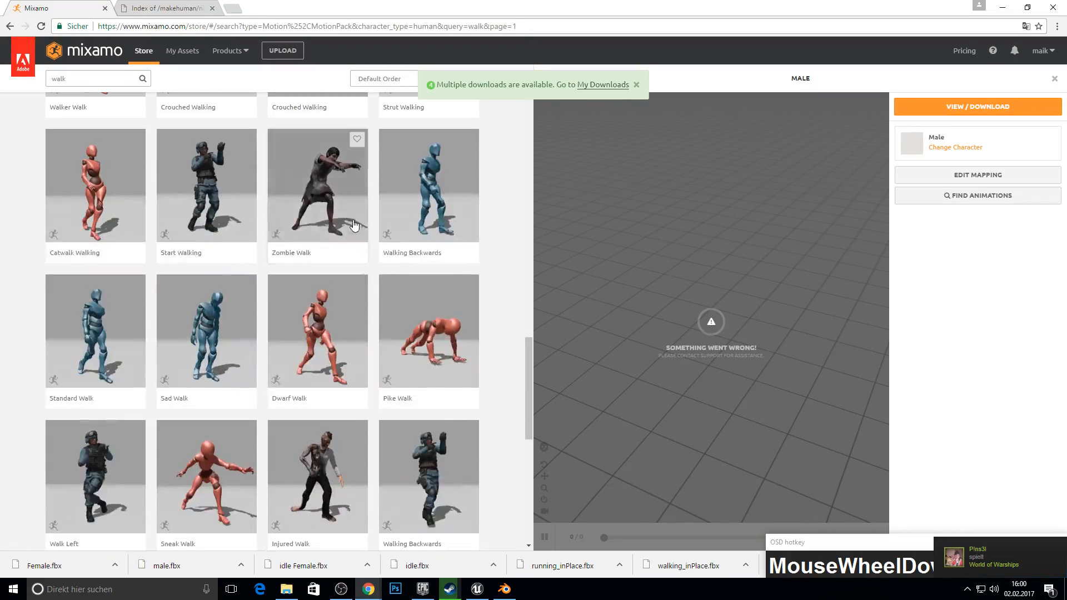
scroll(362, 242, "up", 6)
scroll(356, 244, "up", 4)
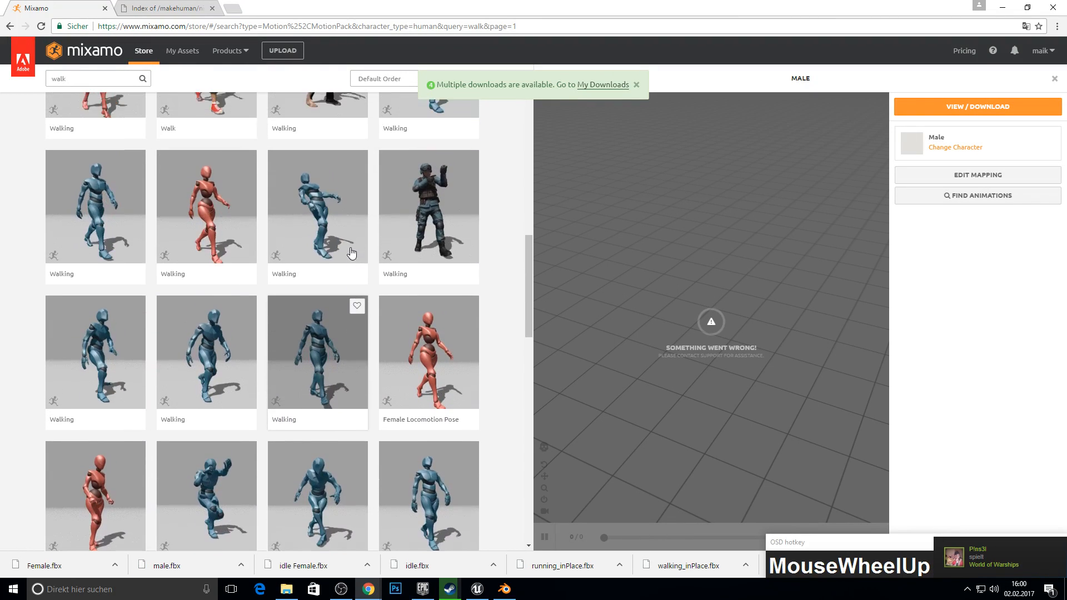
left_click(95, 338)
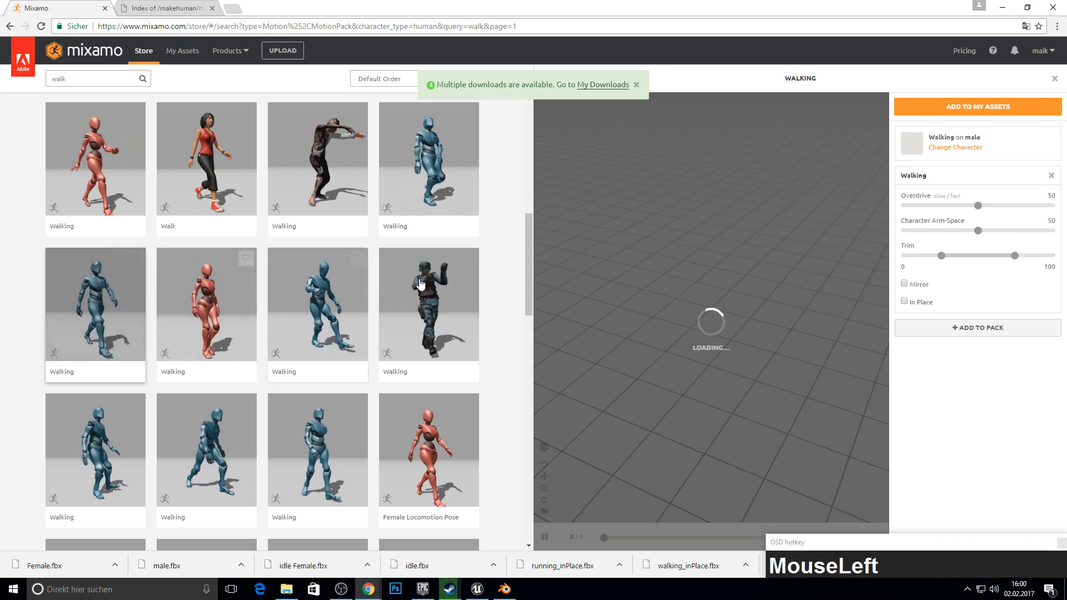
left_click(958, 109)
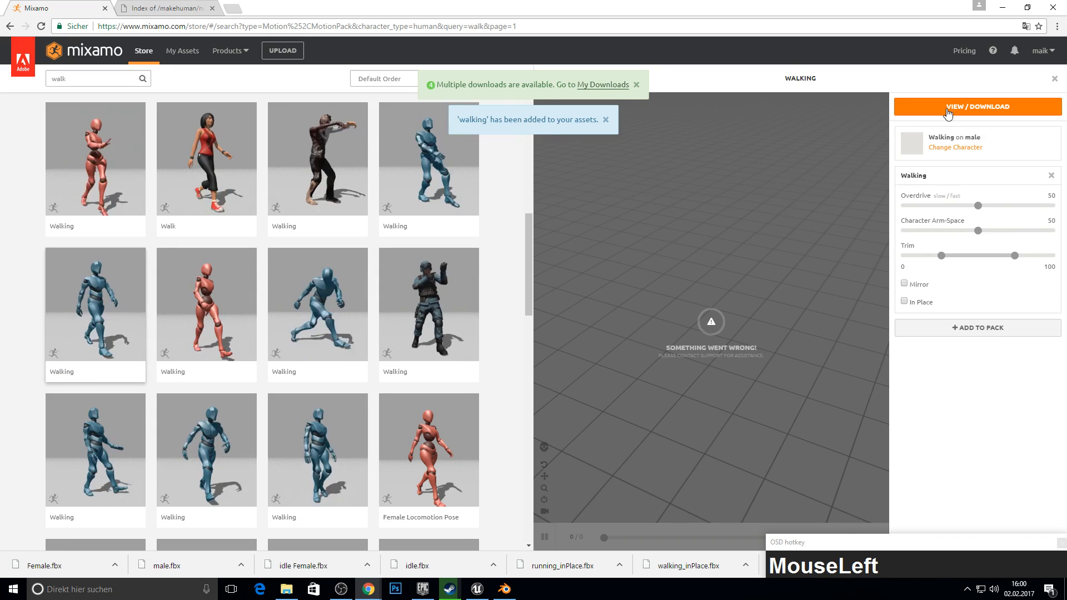
left_click(958, 109)
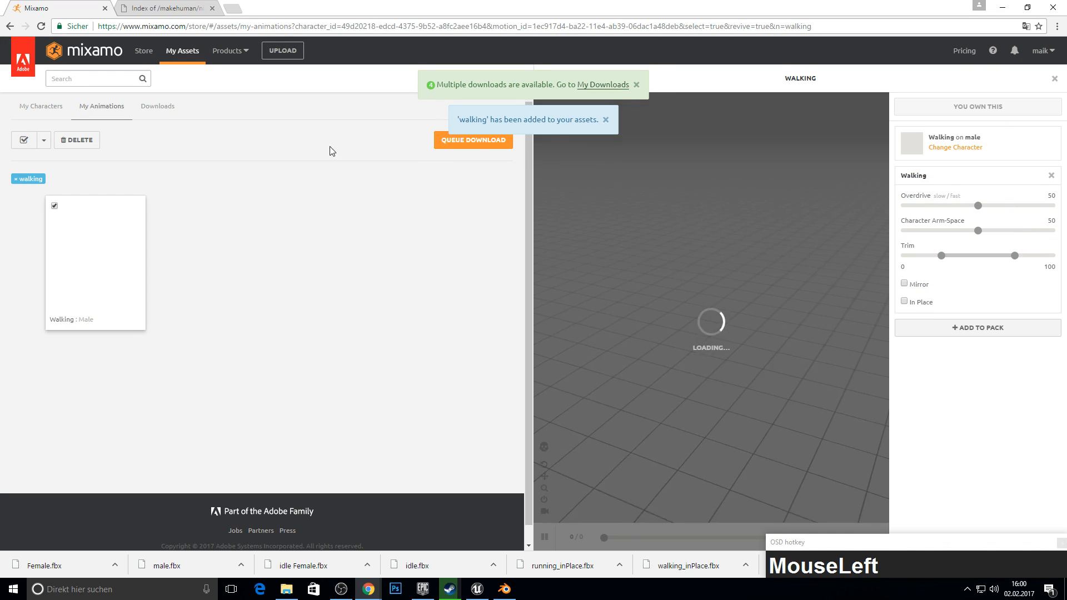
left_click(905, 302)
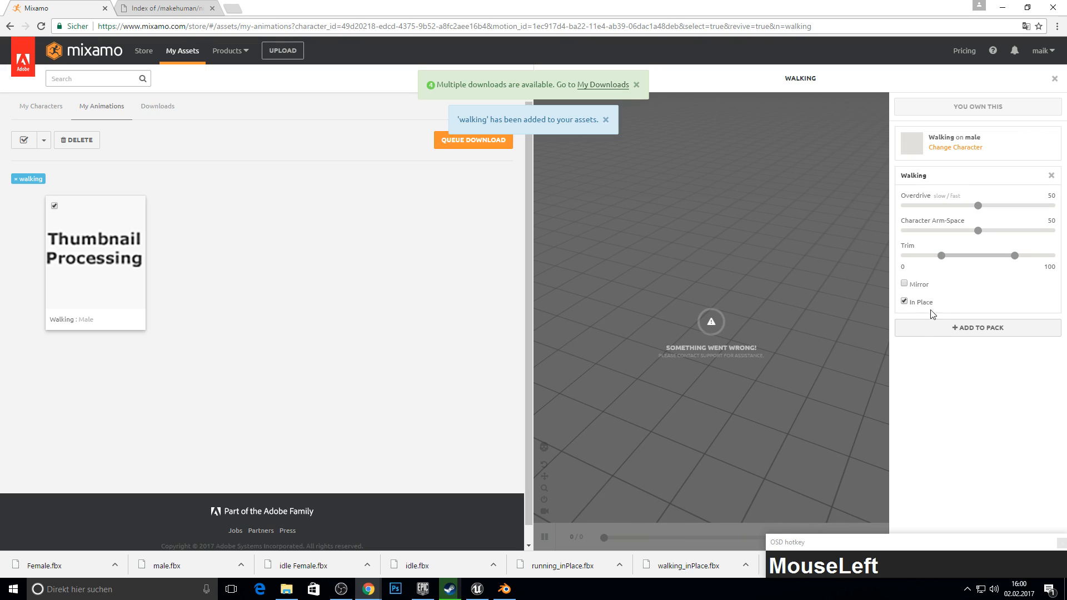
Queue the male Walking animation for download as FBX without skin.
left_click(456, 142)
left_click(563, 148)
left_click(565, 172)
left_click(657, 235)
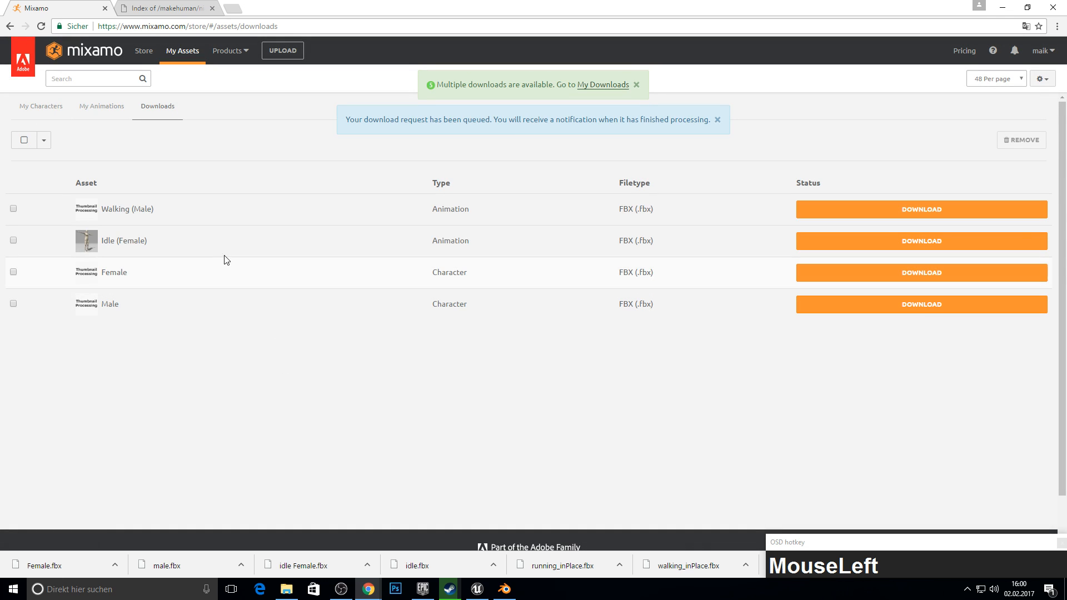
Reopen the Male character from the uploaded characters and search its available animations for run.
left_click(41, 106)
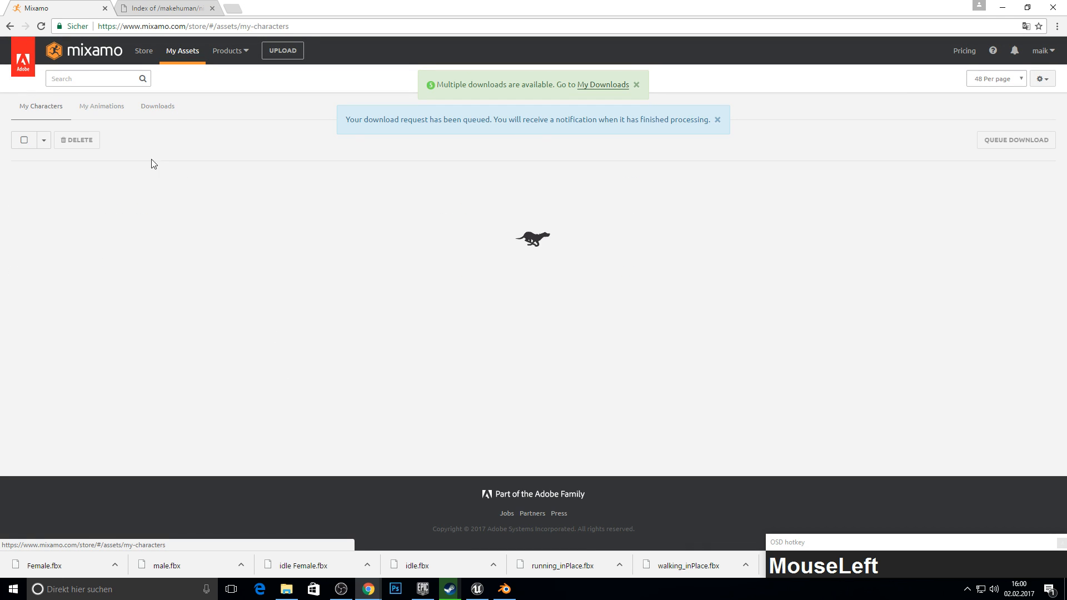
left_click(207, 230)
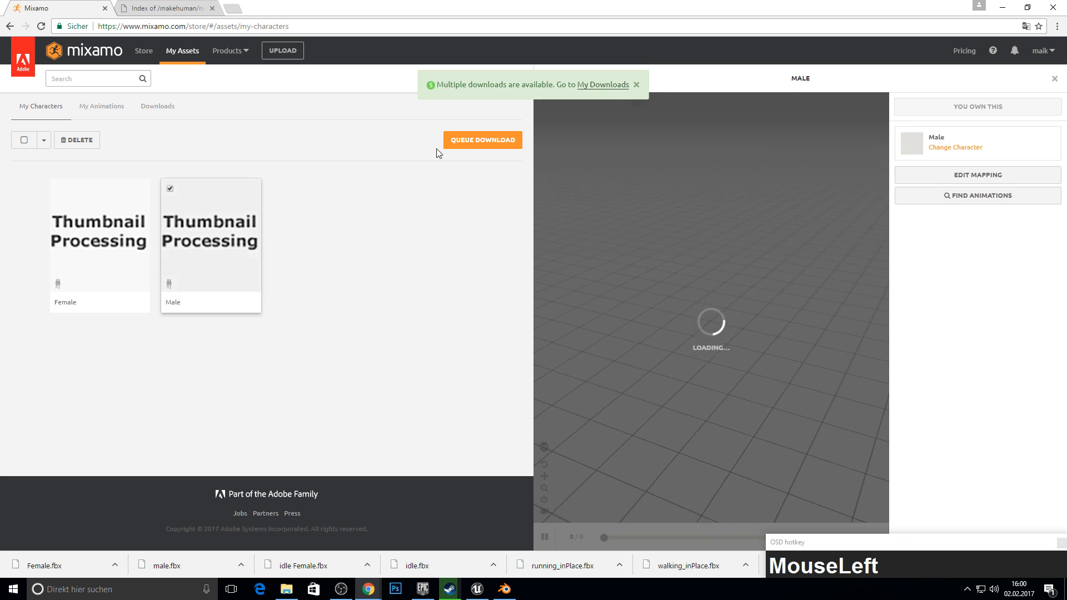
left_click(965, 199)
left_click(84, 78)
type("run")
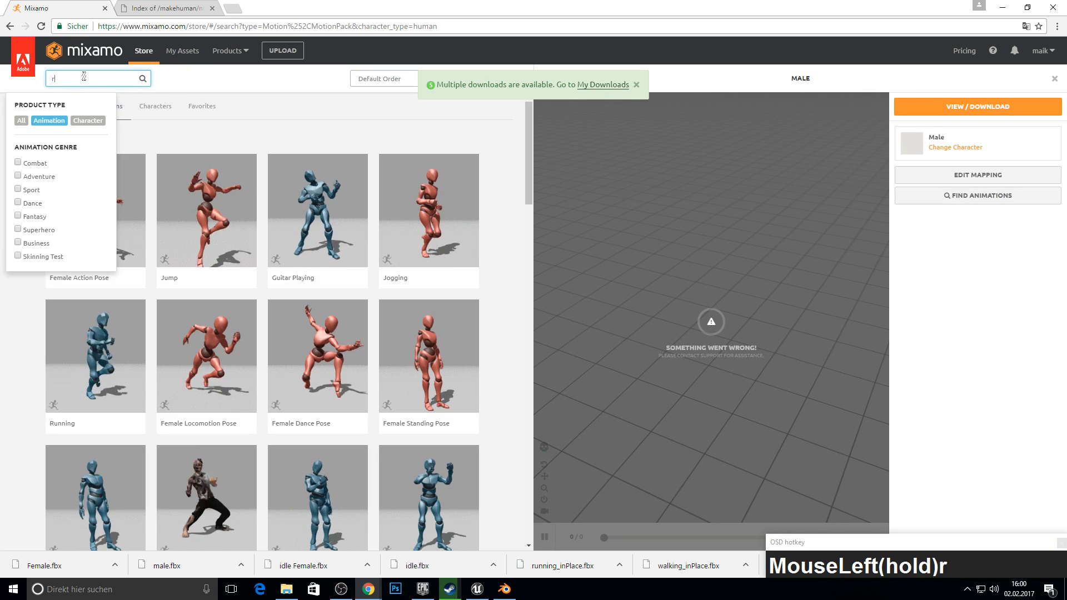
key("Return")
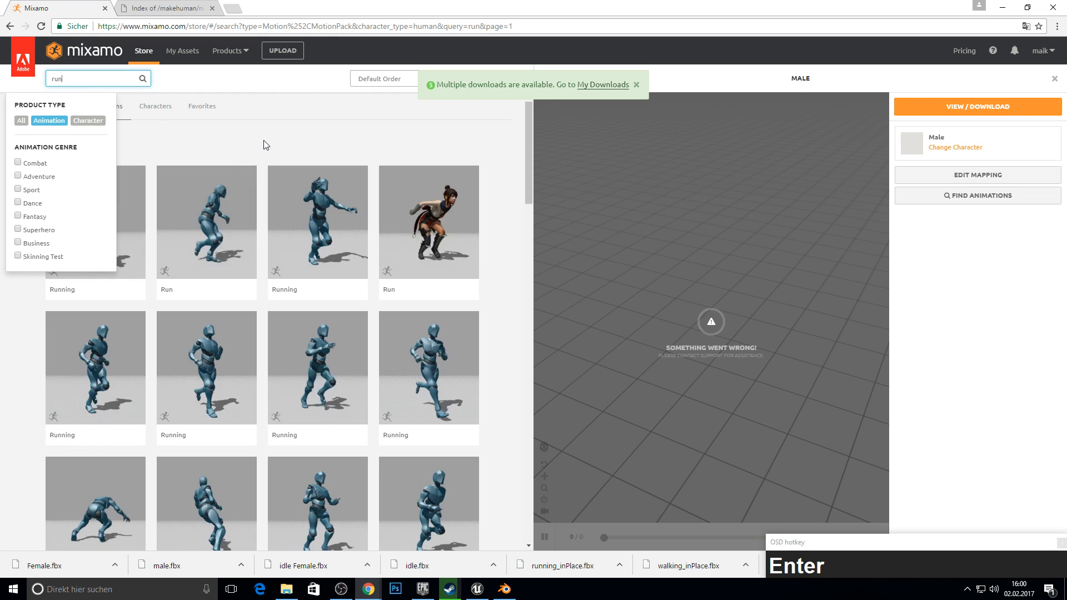
left_click(161, 123)
Apply a blue-figure Running animation to the male character and add it to the owned assets with In Place enabled.
scroll(332, 262, "down", 2)
left_click(332, 263)
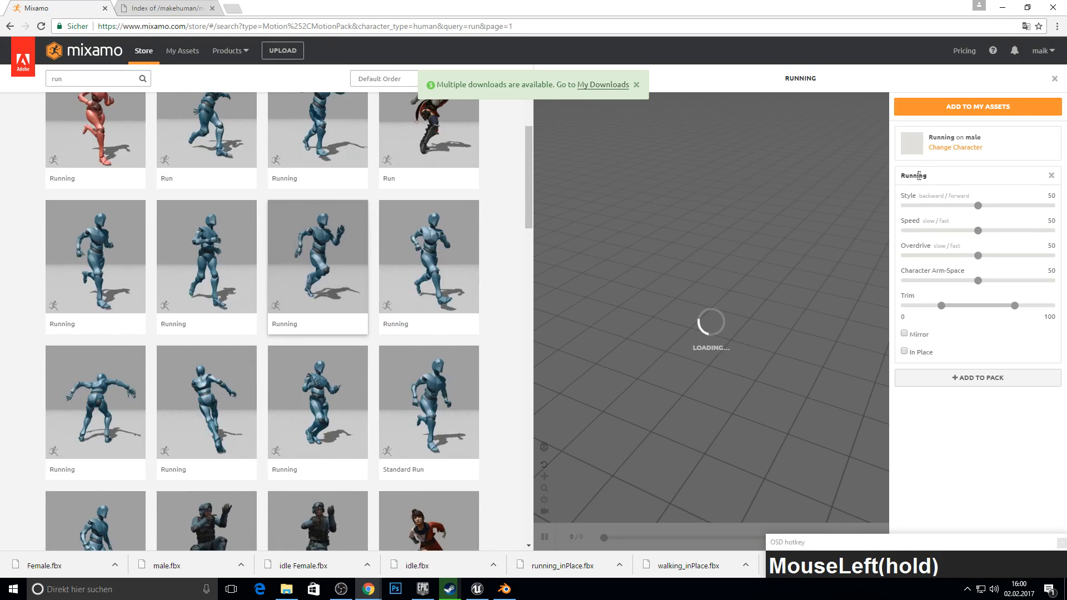
left_click(911, 353)
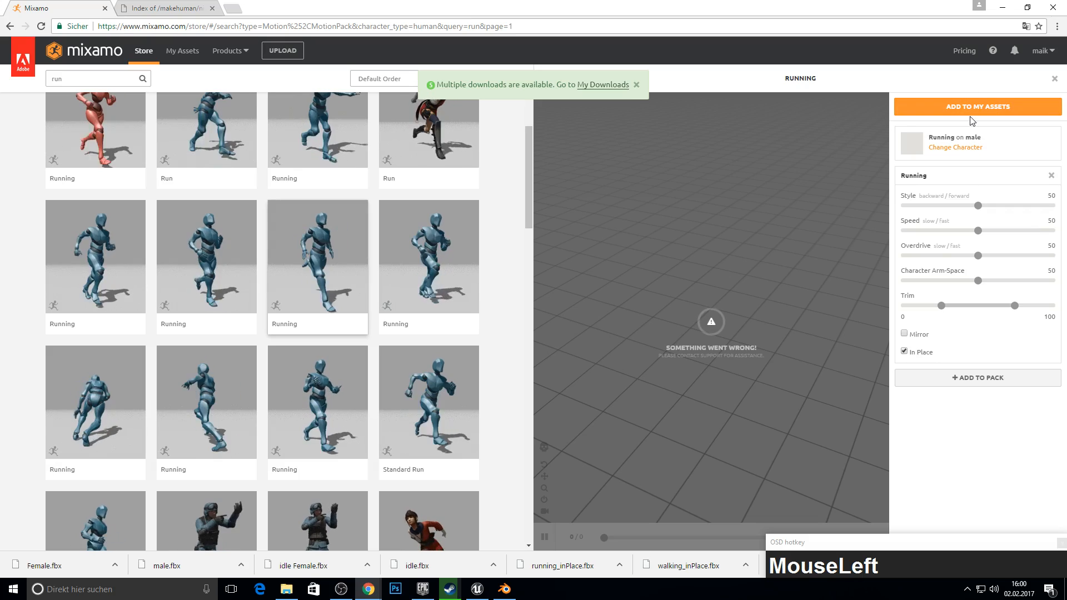
left_click(968, 107)
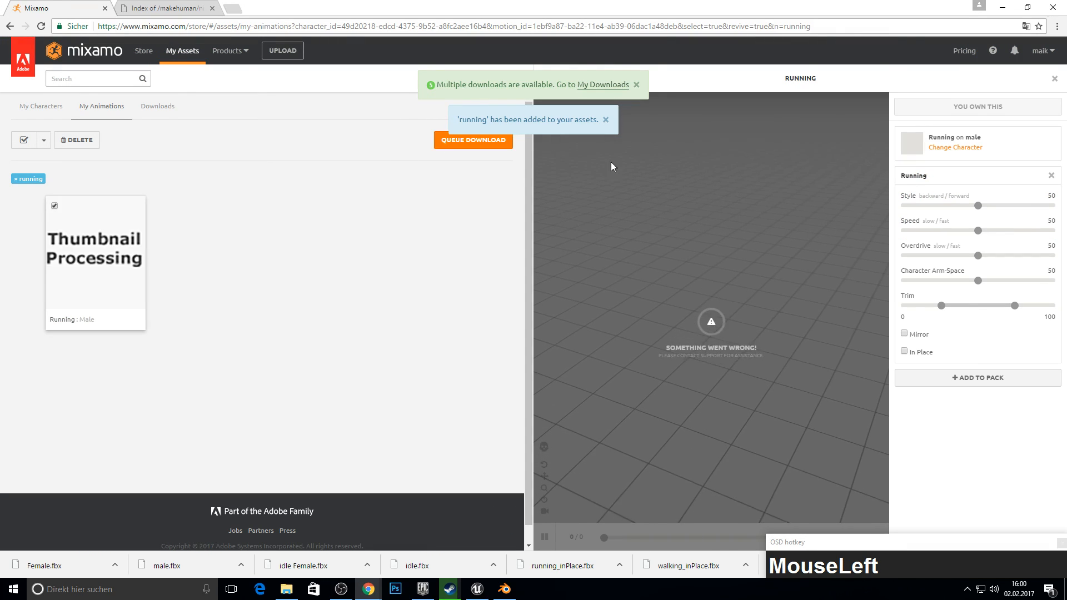
left_click(904, 351)
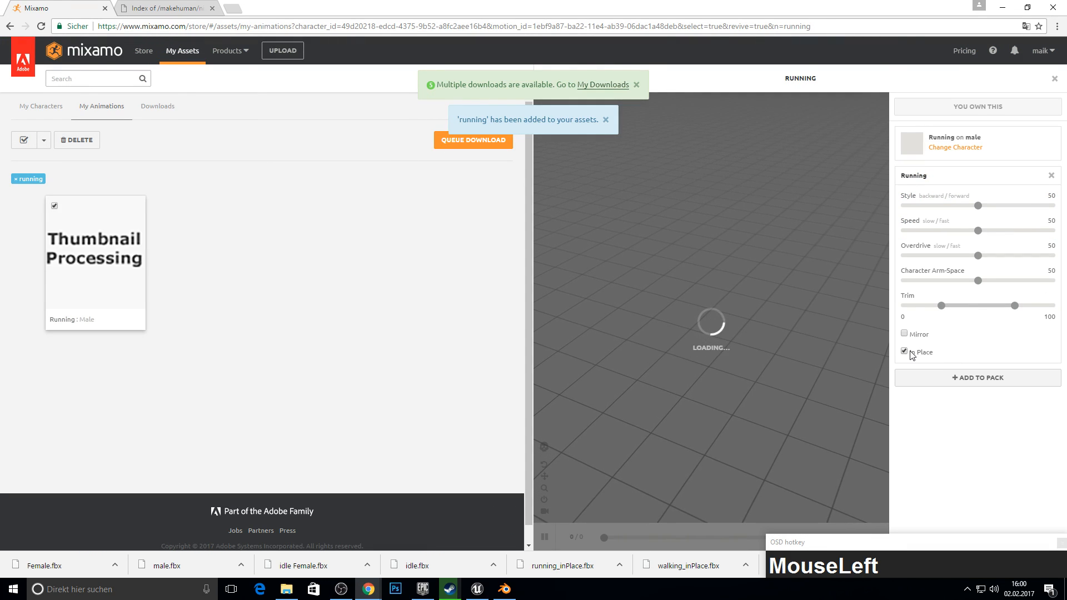
Queue the male Running animation as FBX without skin at 30 frames per second and save it as running_inPlace.fbx in the MixamoExport folder.
left_click(465, 140)
left_click(499, 153)
left_click(589, 151)
left_click(570, 174)
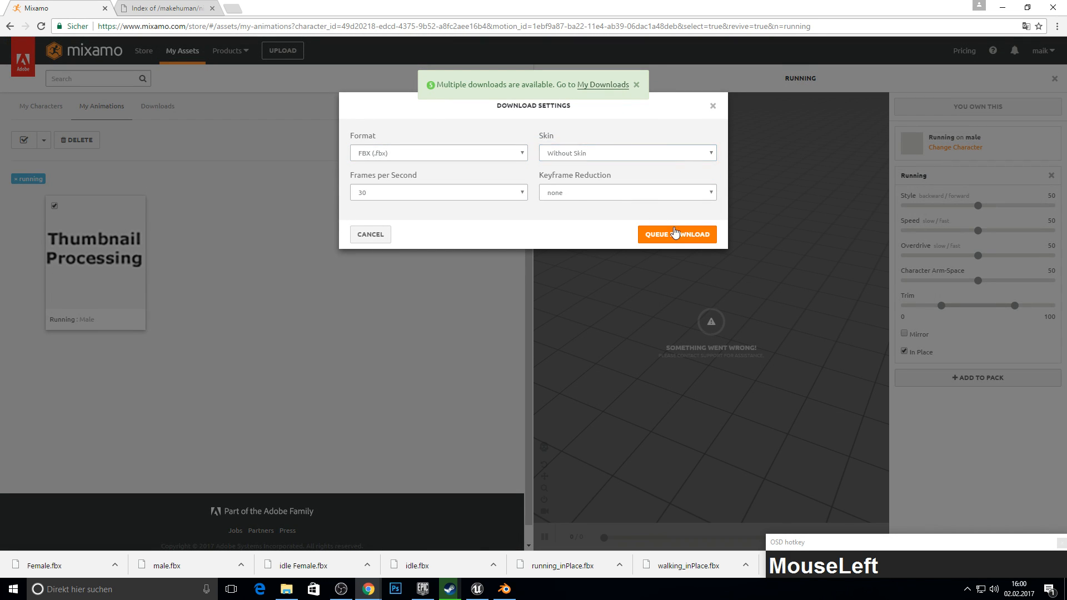
left_click(678, 234)
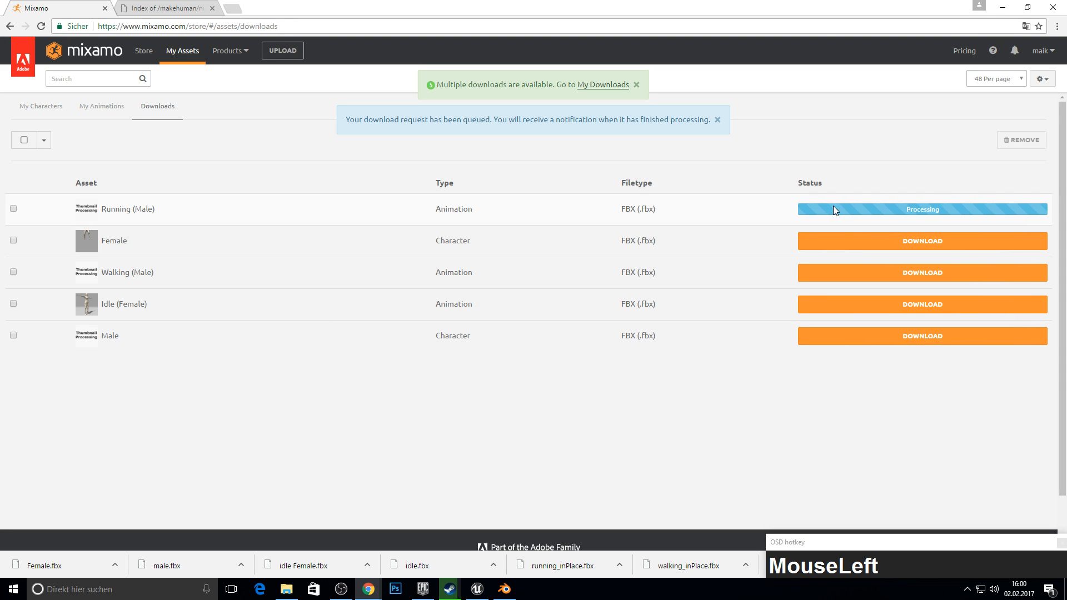
left_click(878, 211)
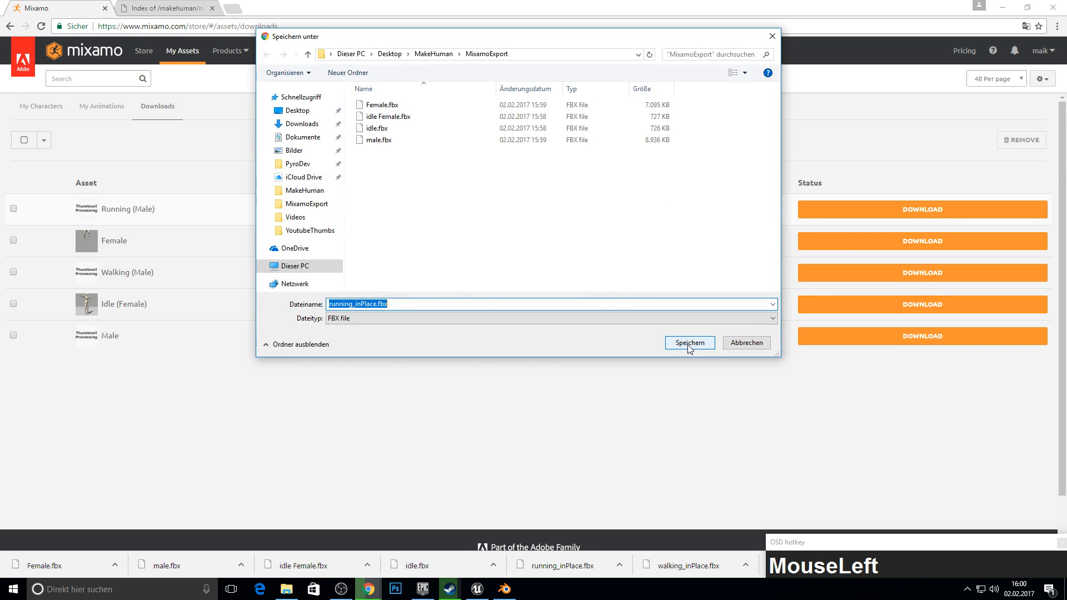
left_click(688, 346)
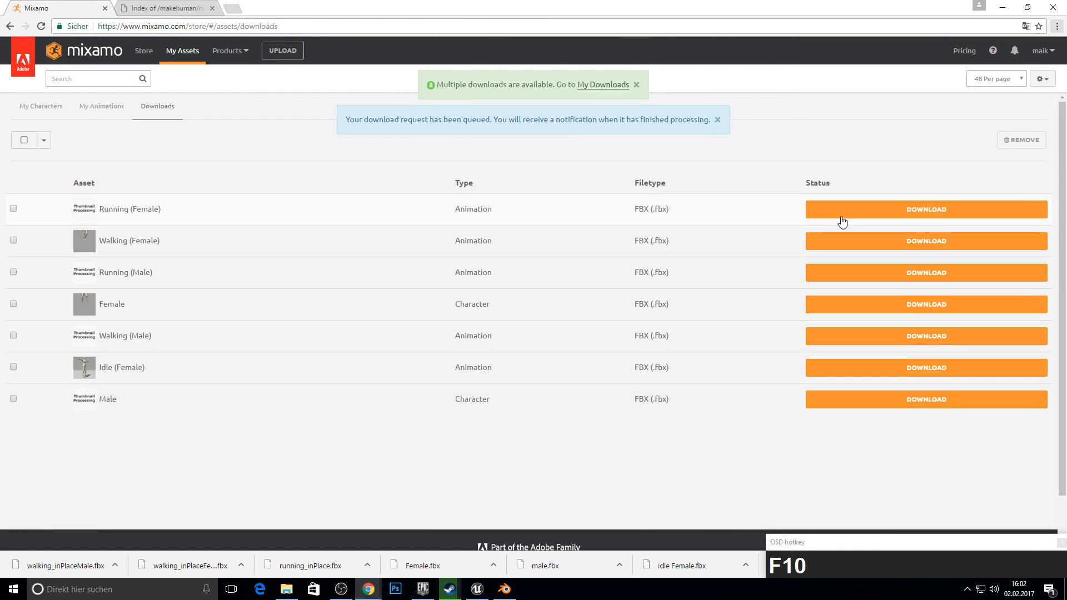
Download the female Running animation and save it as runningFemale.fbx in the MixamoExport folder.
left_click(844, 217)
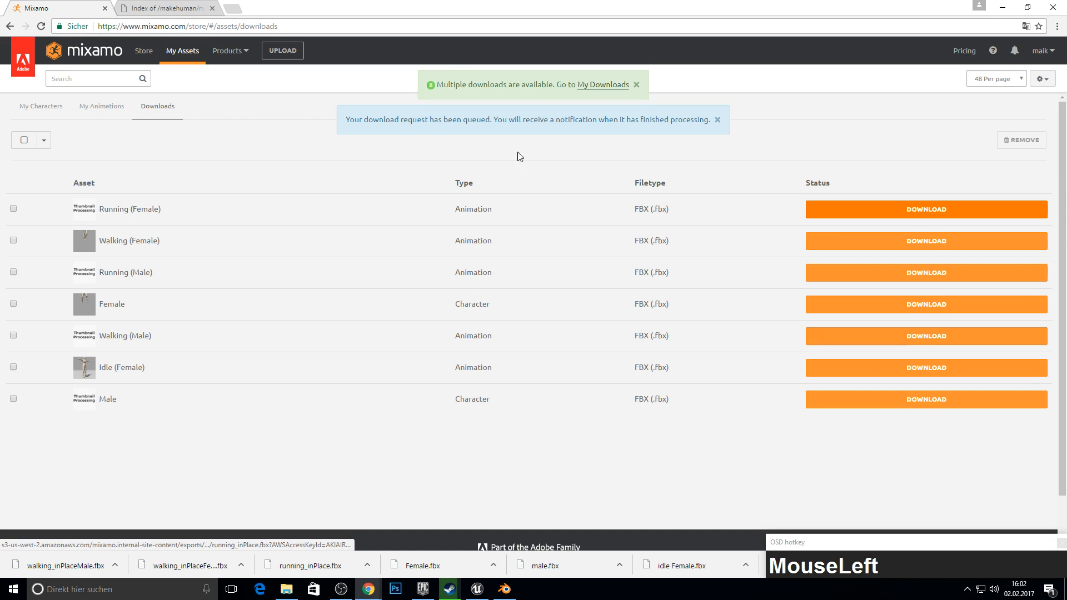
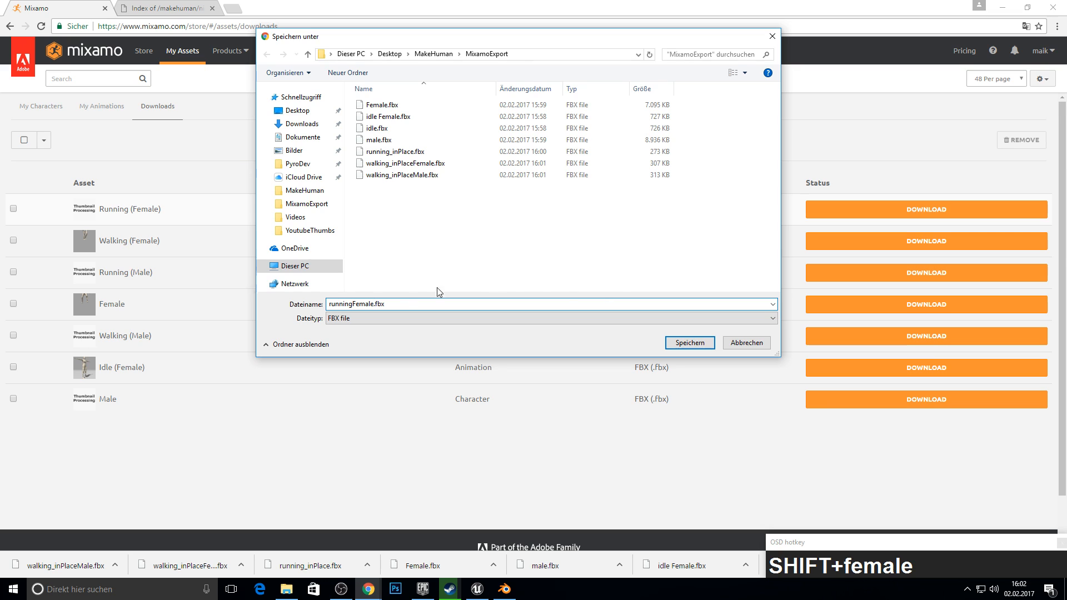
left_click(702, 344)
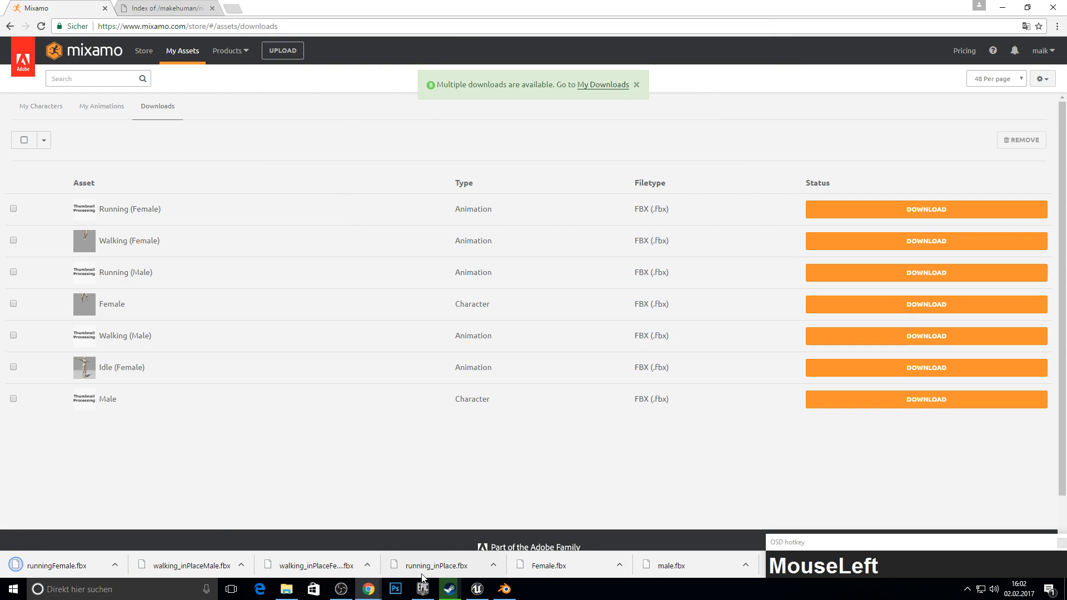
Open the MixamoExport folder in File Explorer to check the downloaded FBX files.
left_click(286, 589)
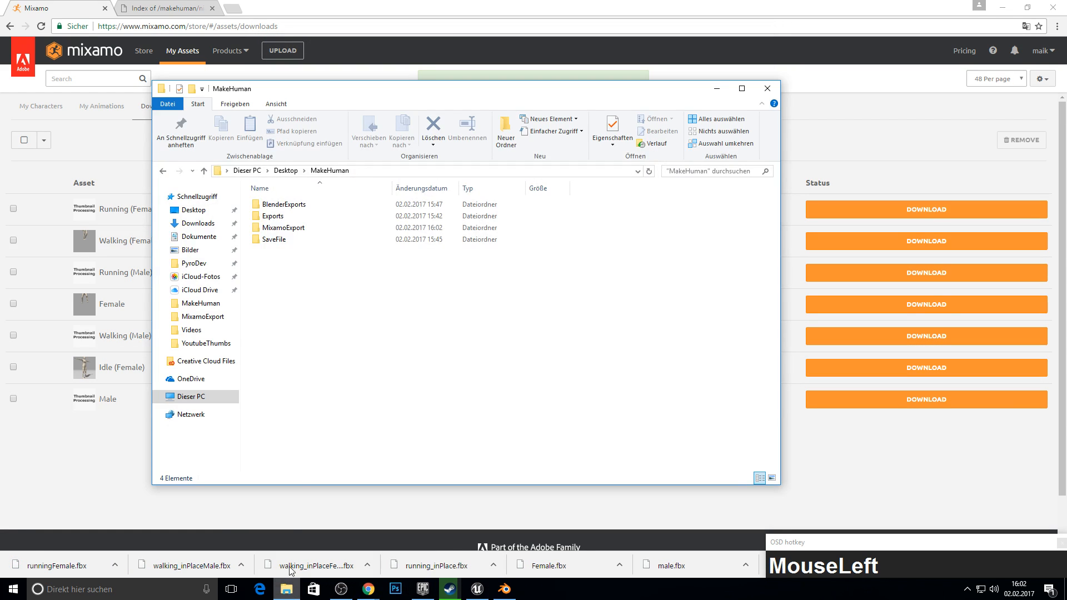
double_click(295, 228)
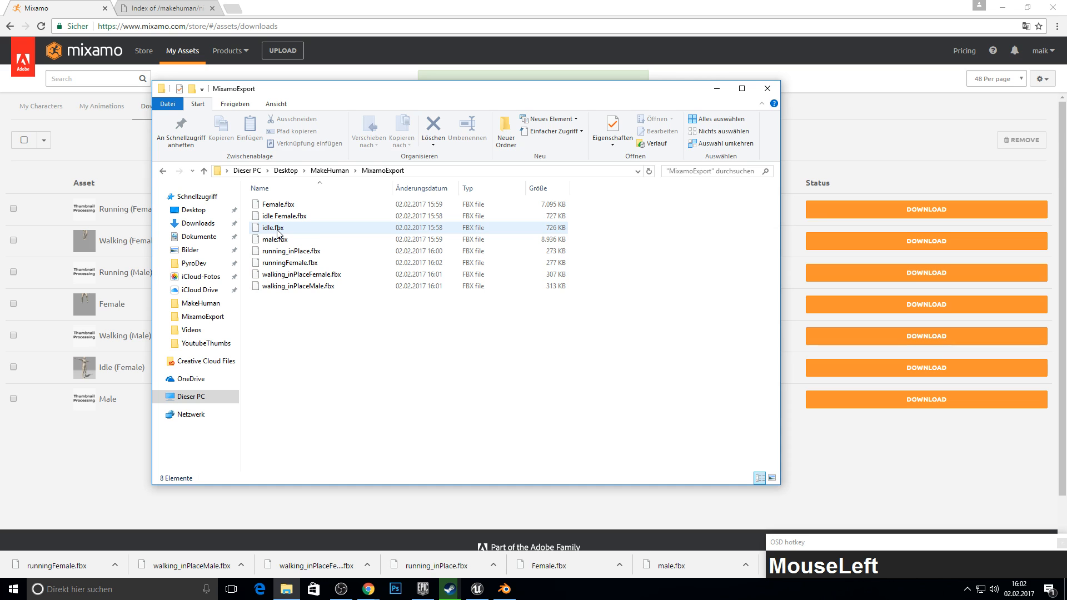
Switch to Blender and delete every object in the scene.
left_click(502, 587)
middle_click_drag(333, 210, 324, 235)
key("a")
key("a")
key("x")
left_click(325, 235)
key("KP_1")
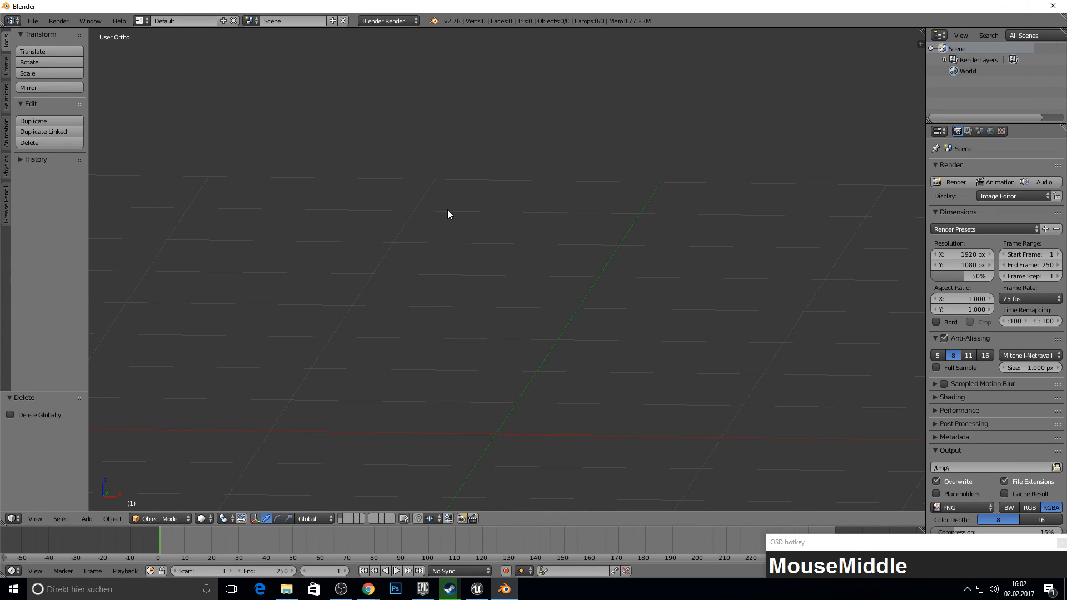
scroll(439, 206, "down", 1)
scroll(278, 128, "up", 1)
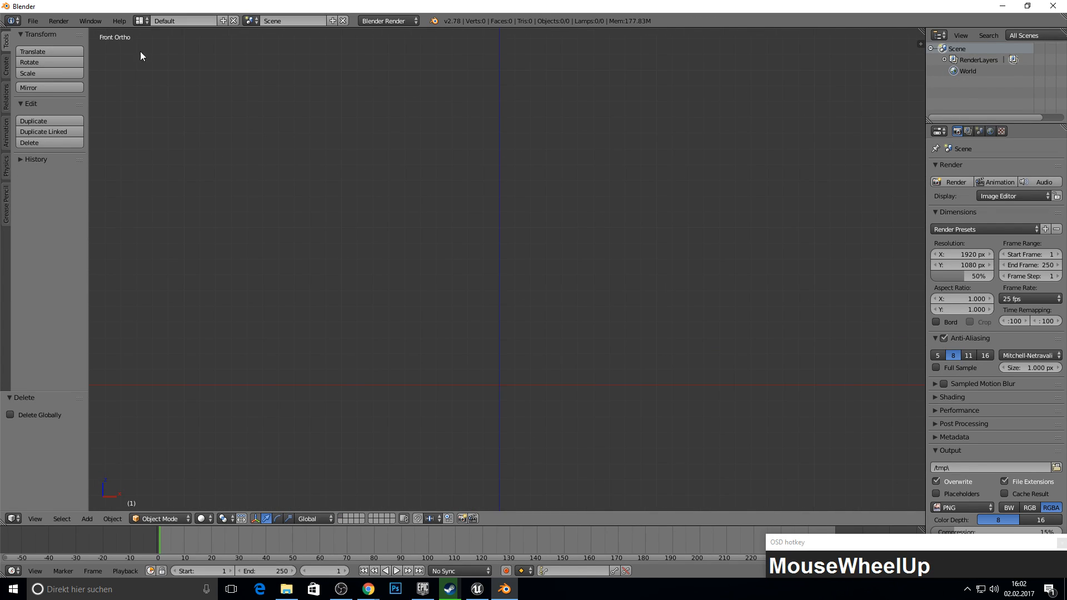
left_click(34, 21)
mouse_move(67, 227)
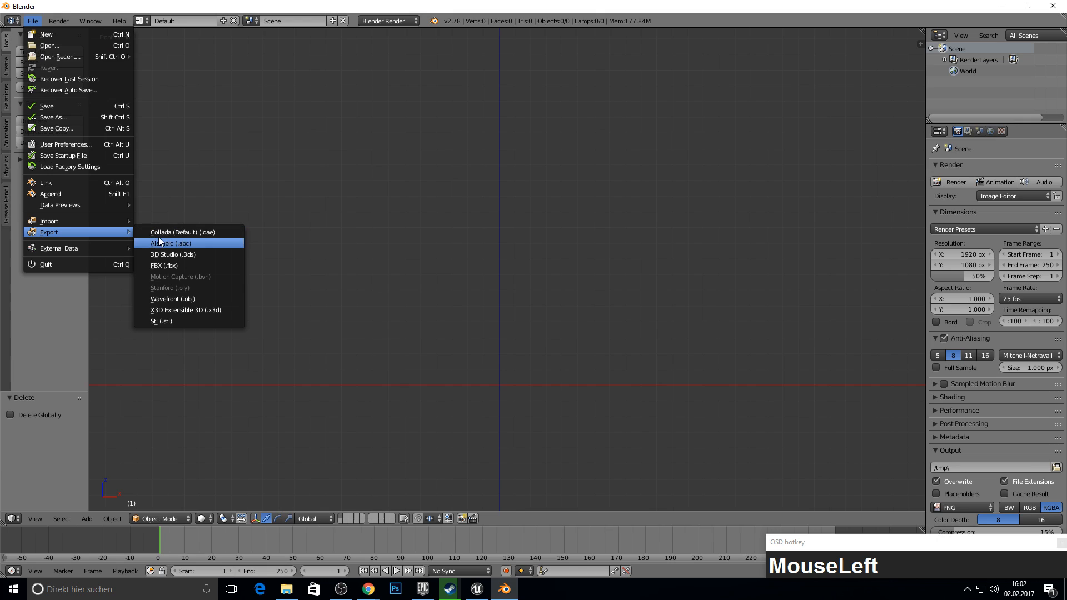
left_click(163, 267)
key("Escape")
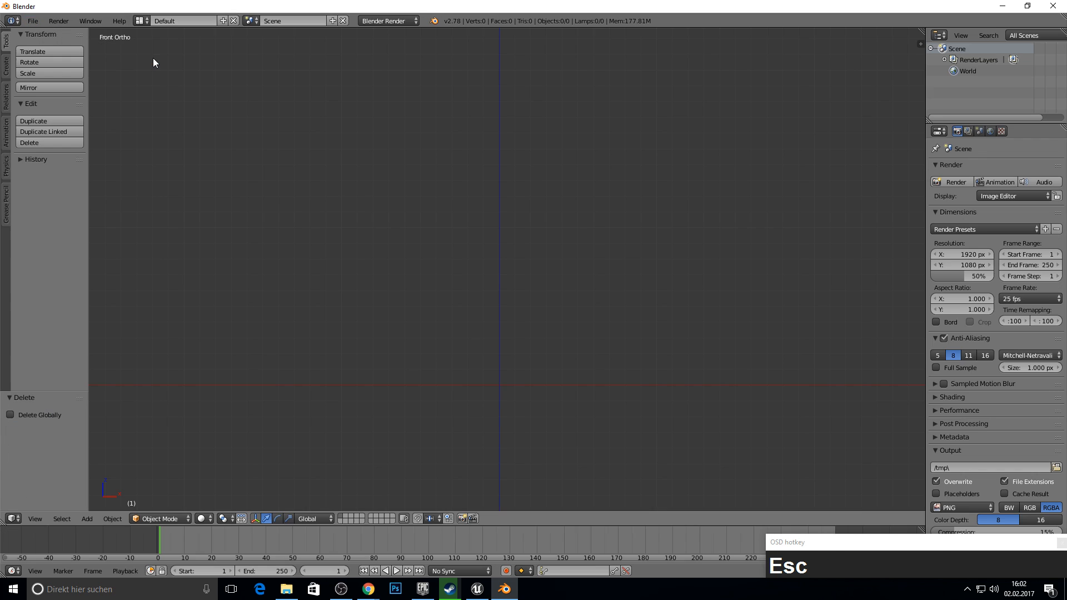
Import male.fbx from the MixamoExport folder as an FBX model.
left_click(34, 23)
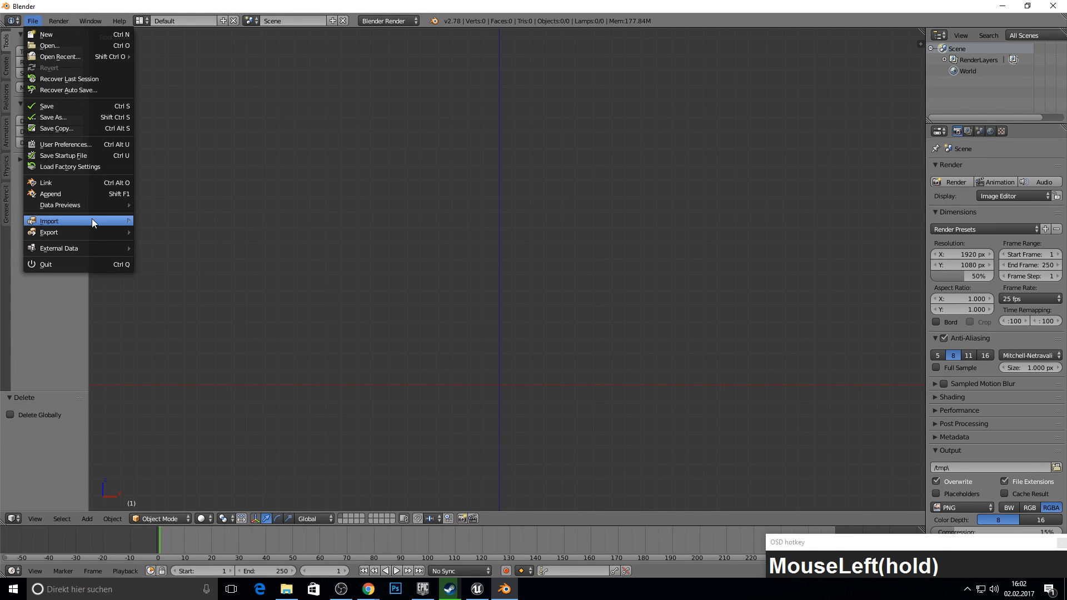
mouse_move(91, 220)
left_click(169, 255)
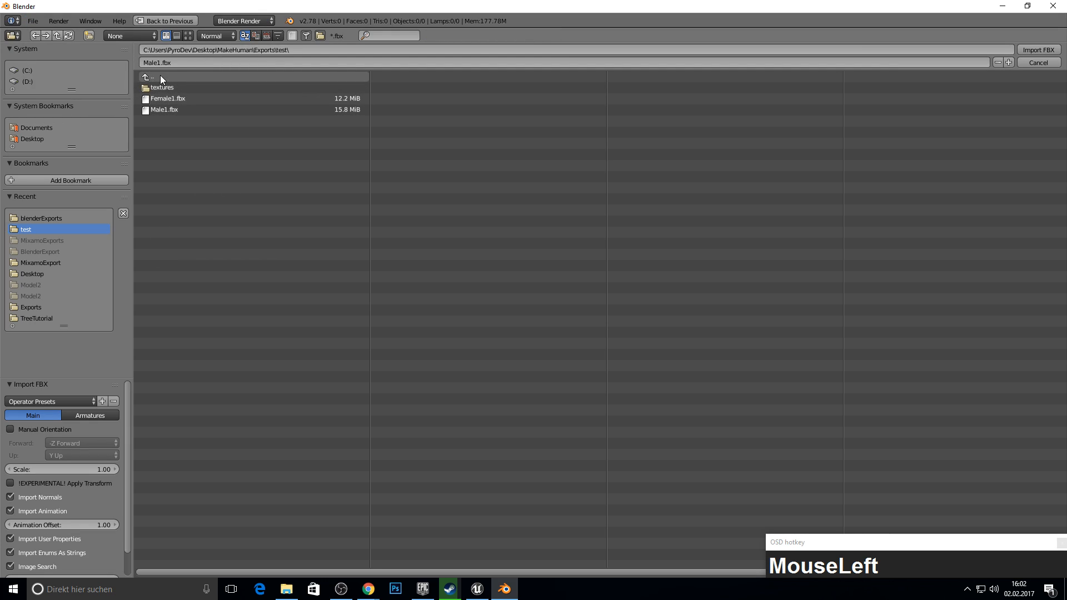
left_click(221, 49)
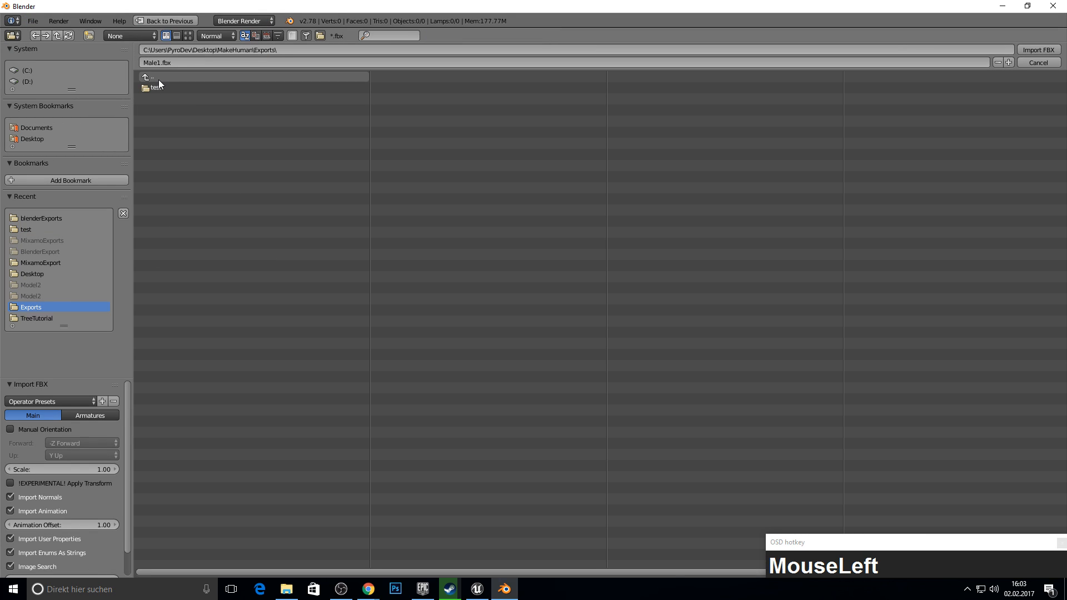
left_click(158, 77)
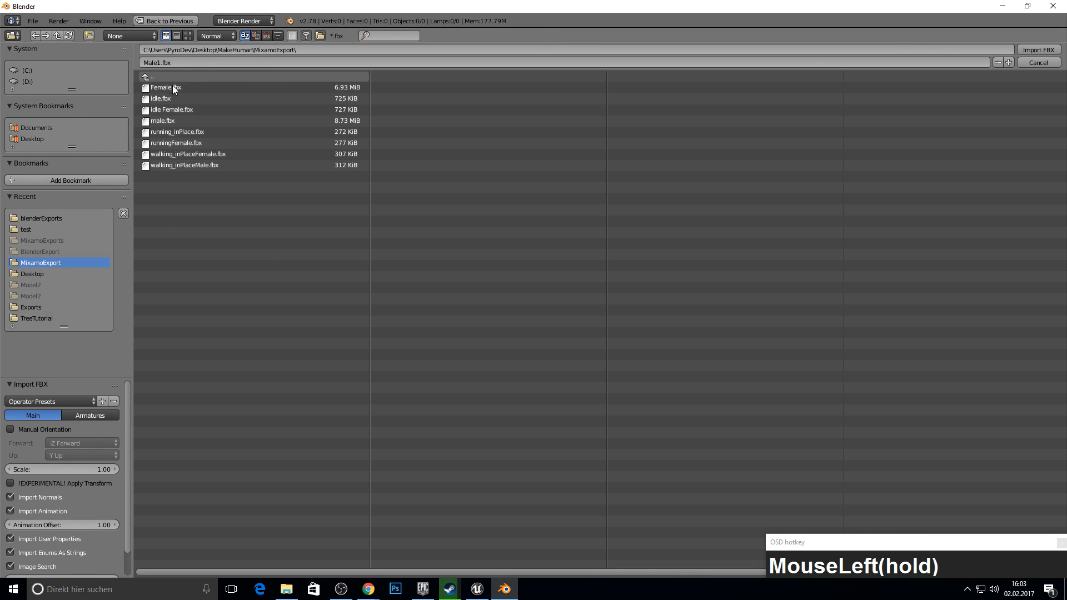
left_click(169, 122)
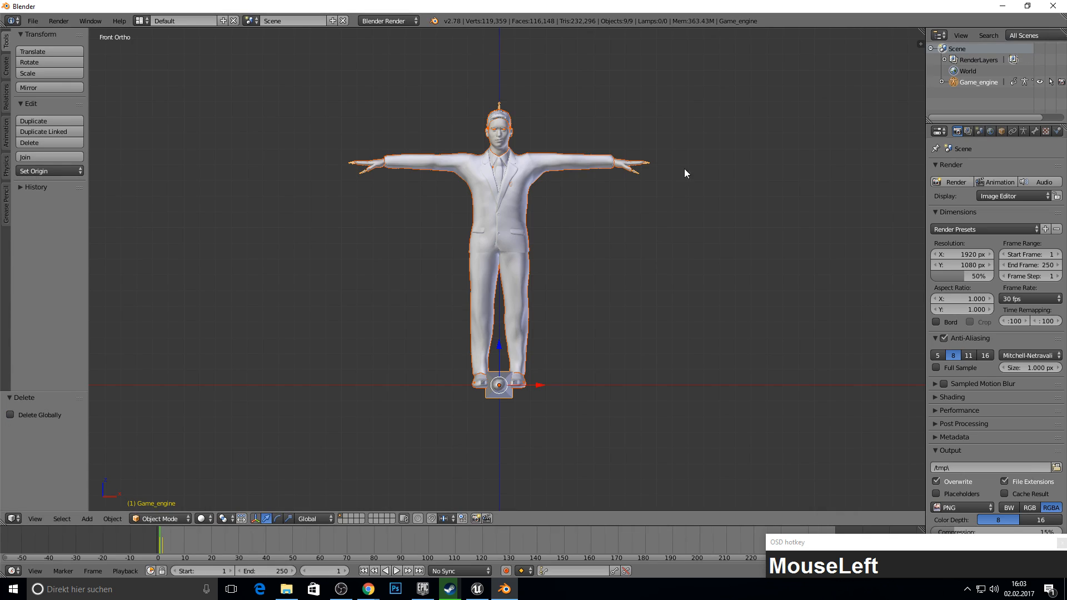
Select the male character's male_elegantsuit01 suit mesh and switch it to Sculpt Mode.
middle_click_drag(686, 172, 550, 166)
key("KP_1")
scroll(512, 157, "up", 4)
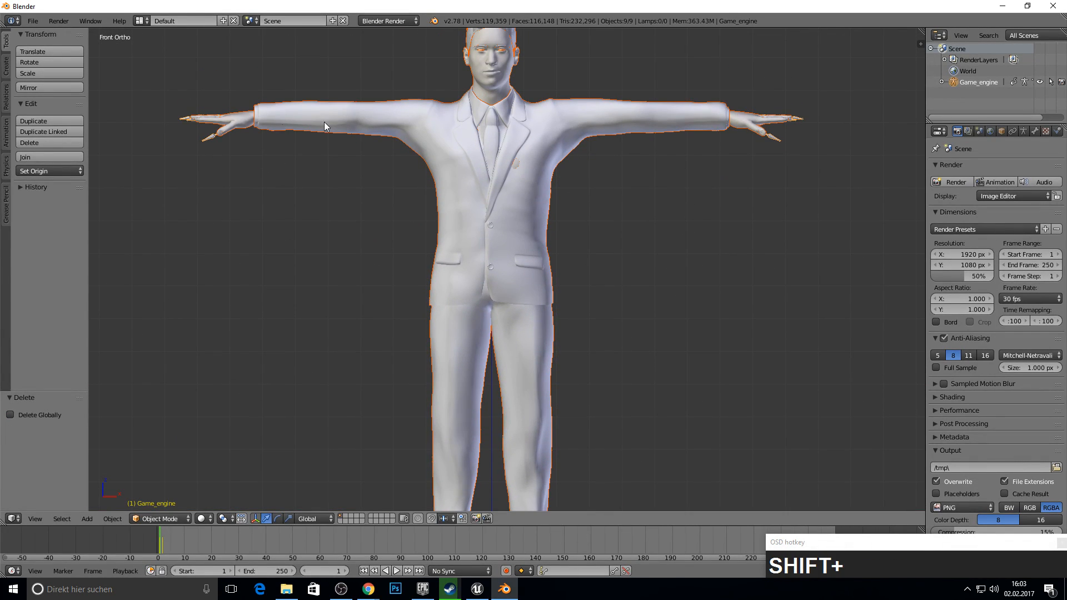
scroll(499, 174, "down", 5)
scroll(505, 202, "up", 4)
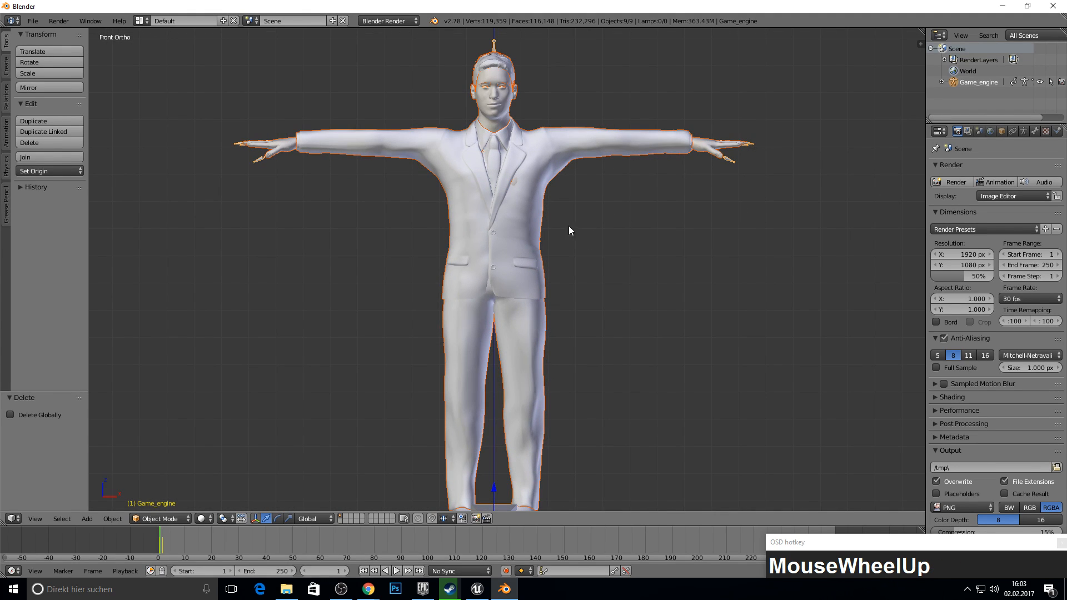
right_click(545, 147)
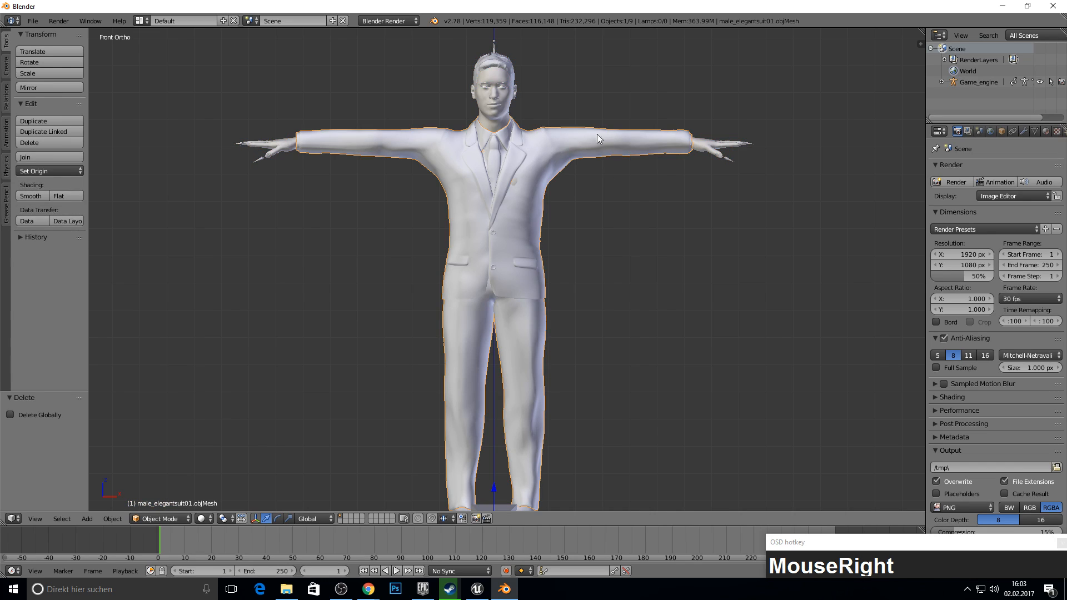
left_click(170, 519)
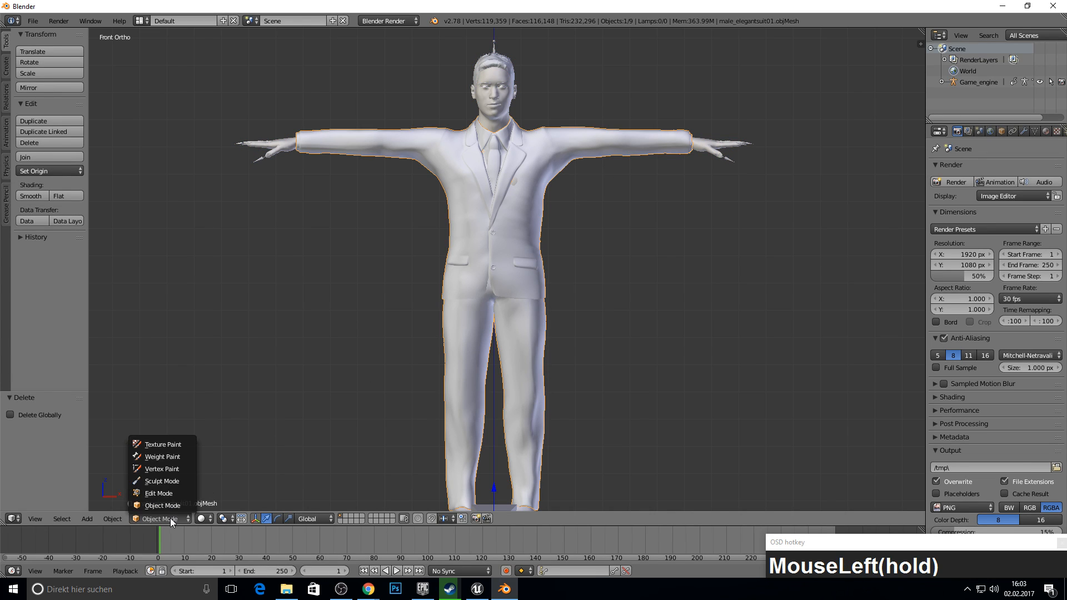
left_click(169, 480)
Sculpt a stroke across the upper chest around the tie with the SculptDraw brush.
scroll(498, 132, "up", 6)
mouse_move(525, 96)
middle_mouse_down("shift")
mouse_move(574, 362)
mouse_move(611, 493)
middle_mouse_up("shift")
left_click(50, 78)
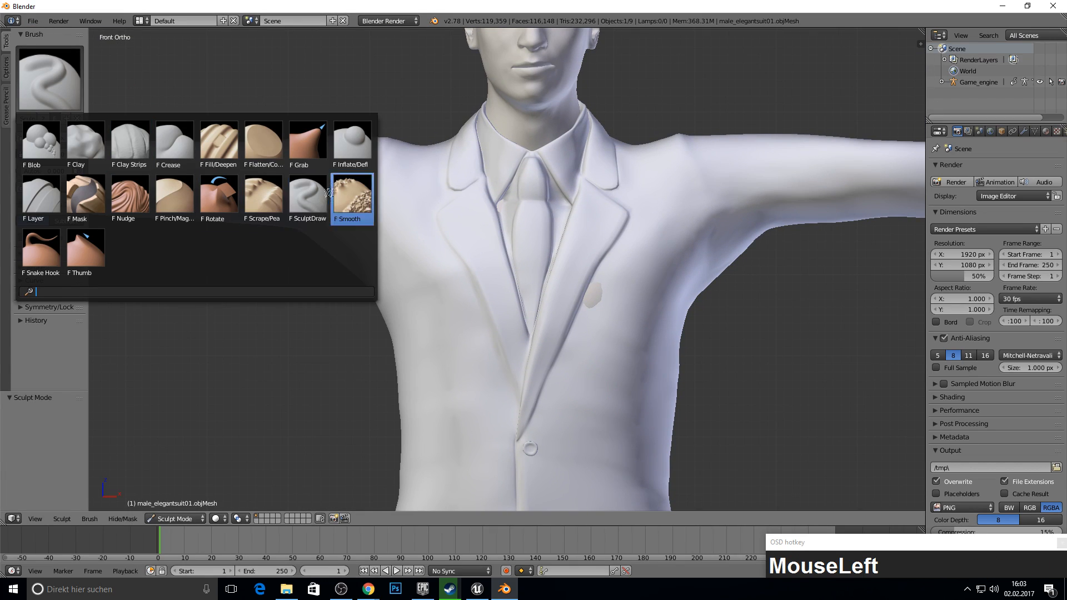
left_click(303, 194)
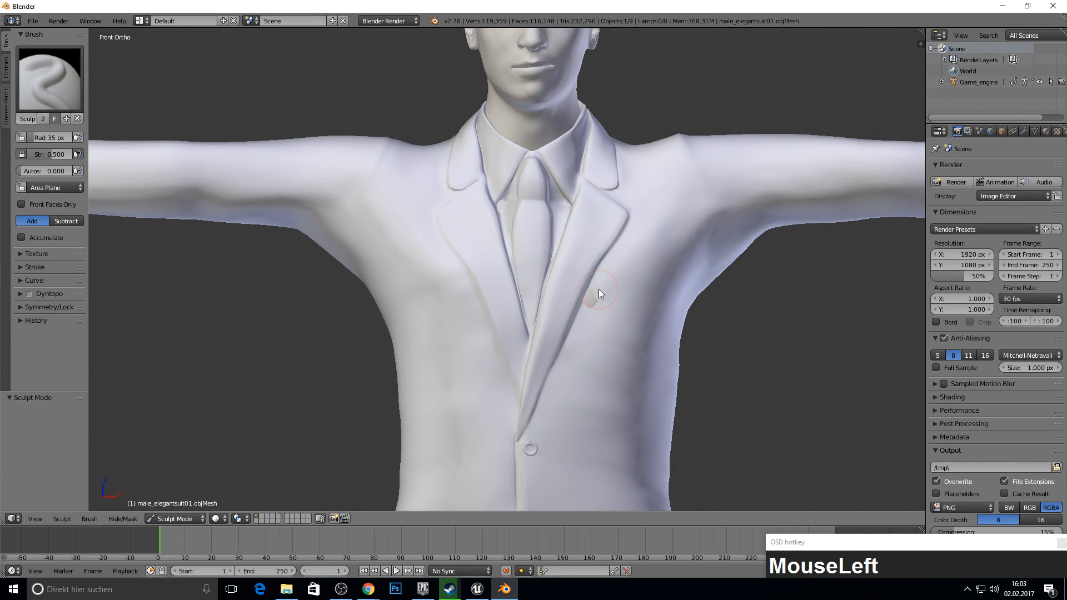
mouse_move(502, 214)
left_mouse_down()
mouse_move(499, 205)
mouse_move(562, 199)
left_mouse_up()
Examine the trouser legs, ankles and shoes of the male character from several angles.
scroll(598, 283, "down", 5)
middle_click_drag(556, 356, 528, 95, "shift")
scroll(495, 262, "up", 5)
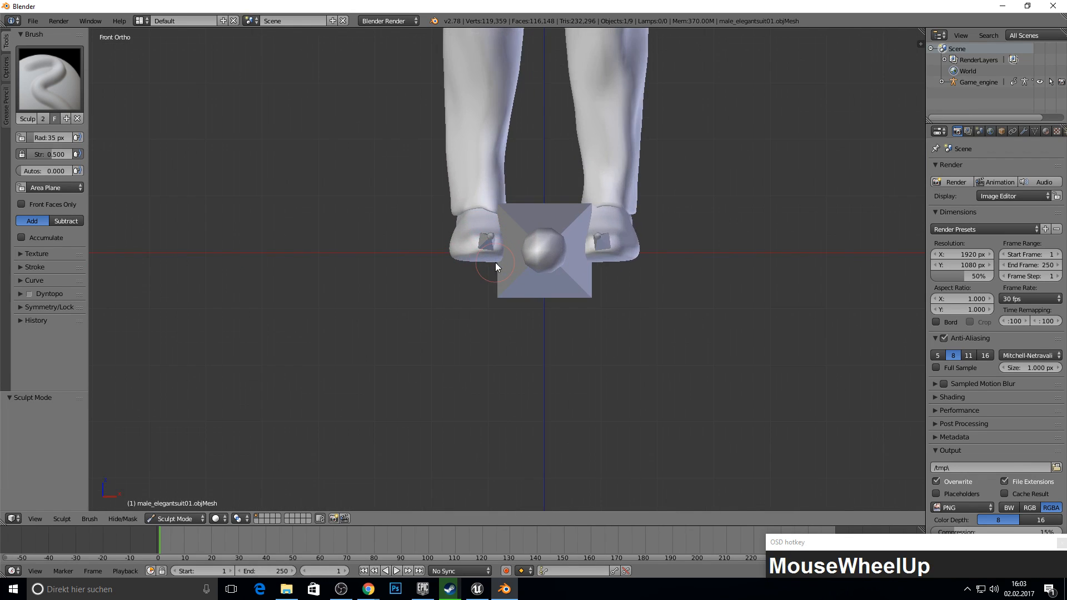
scroll(495, 262, "up", 3)
middle_click_drag(459, 232, 299, 282, "shift")
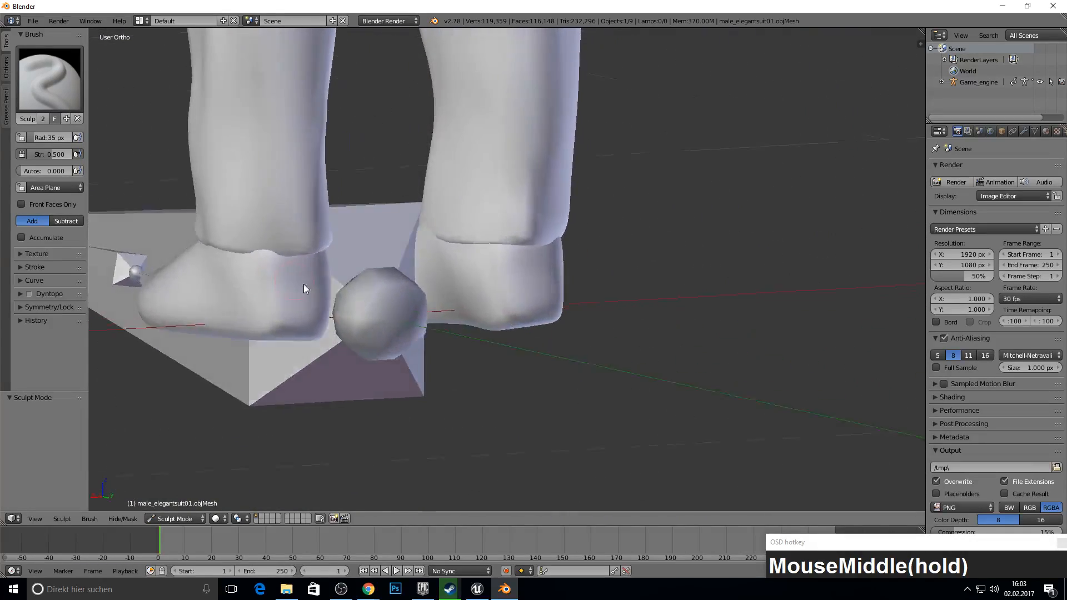
scroll(365, 262, "down", 3)
middle_click_drag(366, 262, 582, 261, "shift")
scroll(587, 211, "up", 2)
middle_click_drag(587, 210, 586, 261, "shift")
key("KP_1")
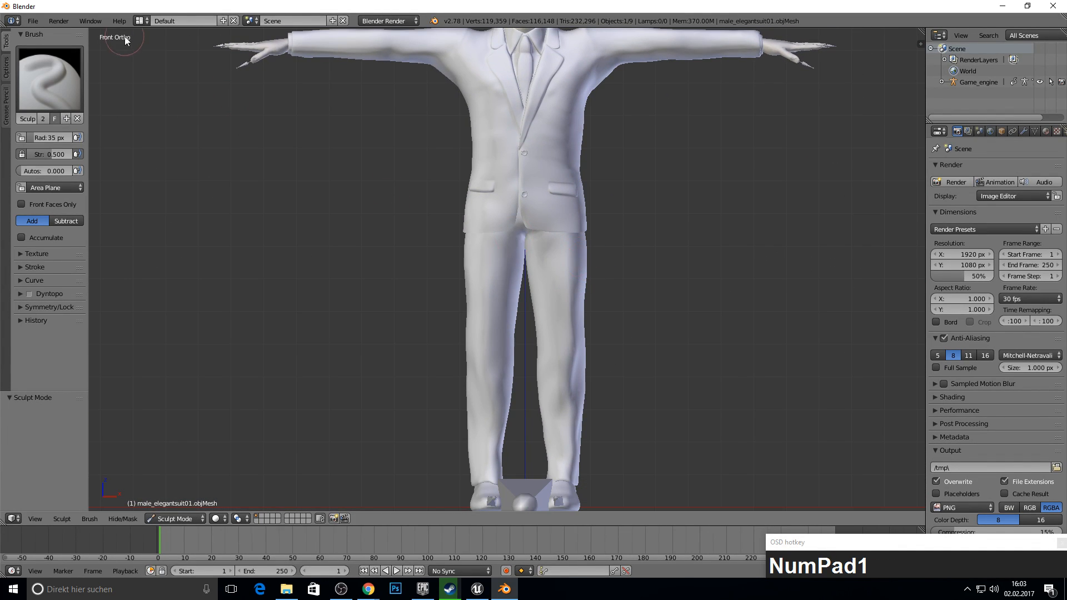
Export the male character as FBX over the existing male.fbx in the BlenderExports folder.
left_click(33, 20)
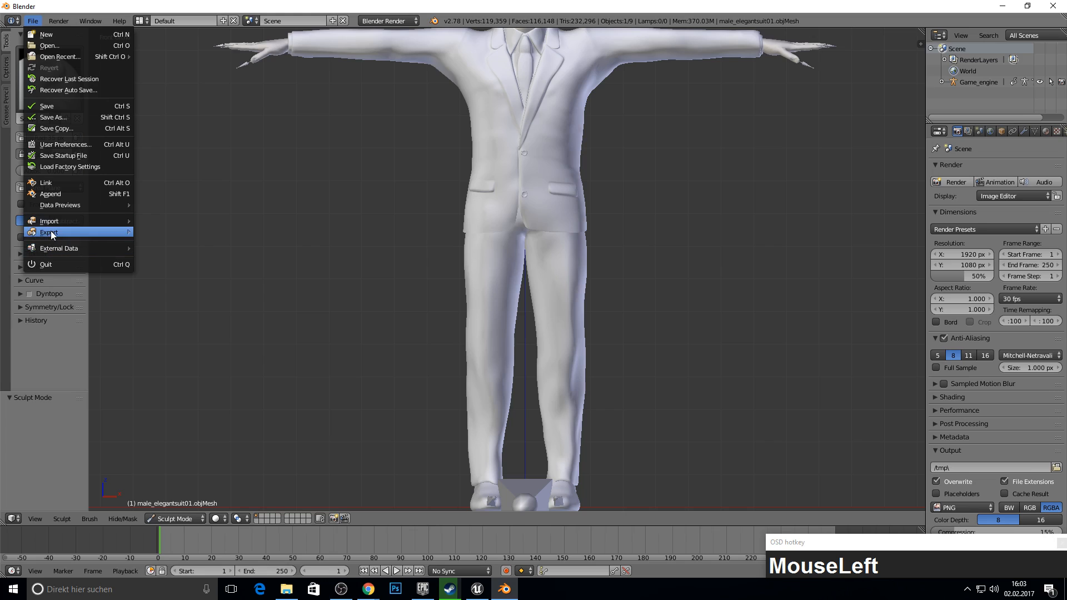
mouse_move(61, 236)
left_click(177, 265)
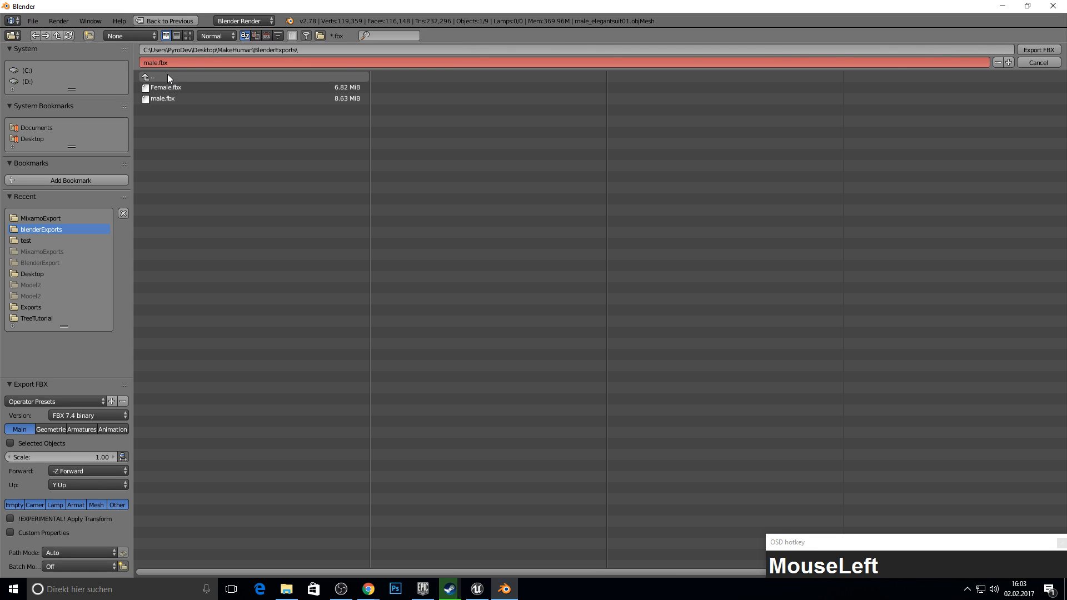
left_click(152, 61)
type("C")
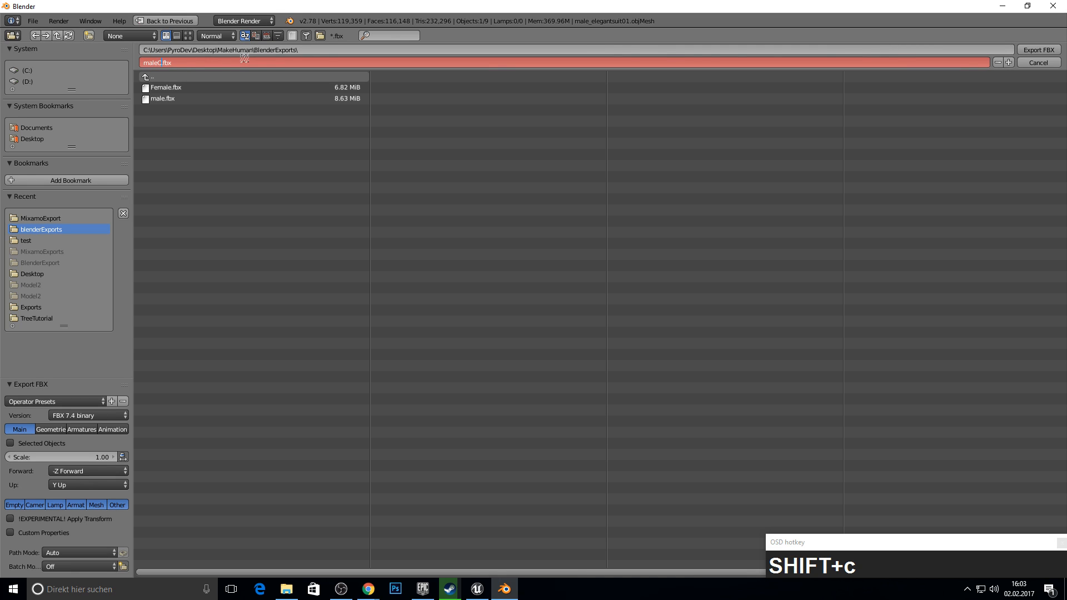
key("BackSpace")
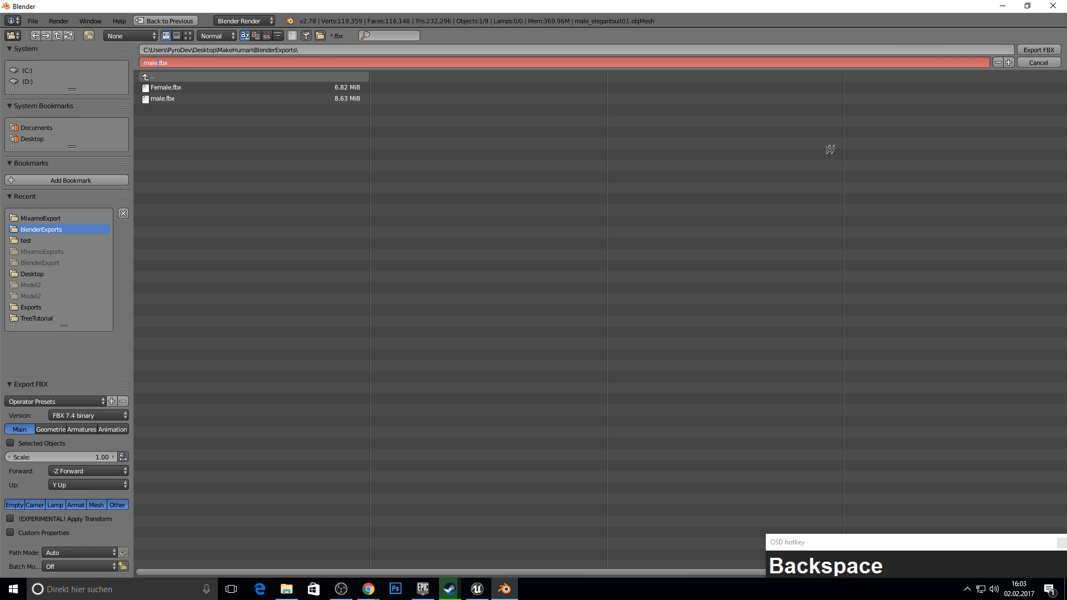
double_click(162, 98)
Enlarge the Outliner and expand the Game_engine armature to list its meshes.
scroll(639, 144, "down", 4)
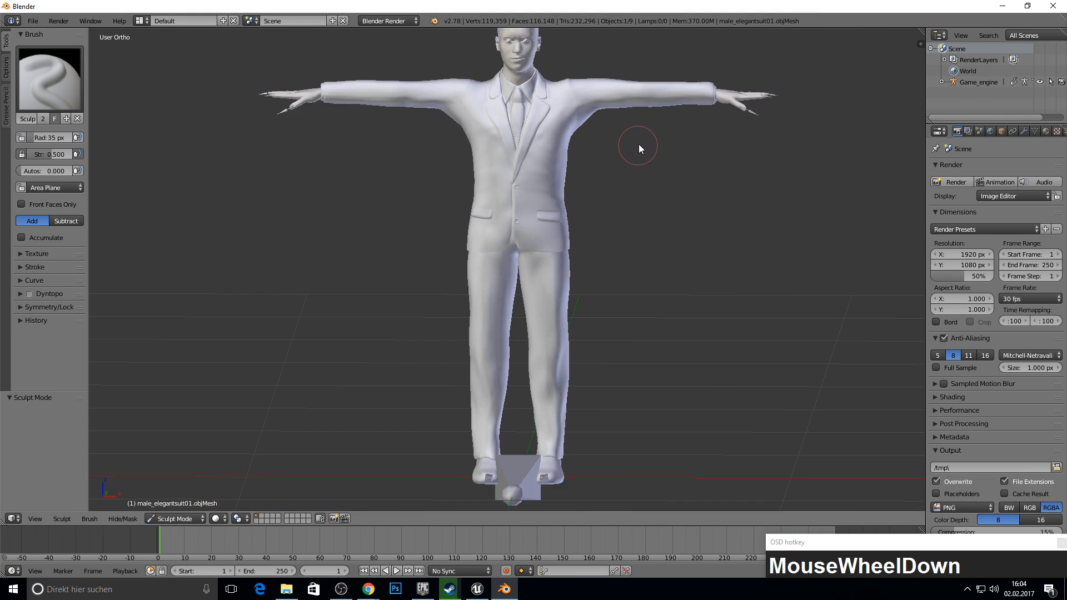
scroll(565, 209, "up", 4)
middle_click_drag(506, 199, 571, 165)
key("KP_1")
scroll(485, 174, "down", 3)
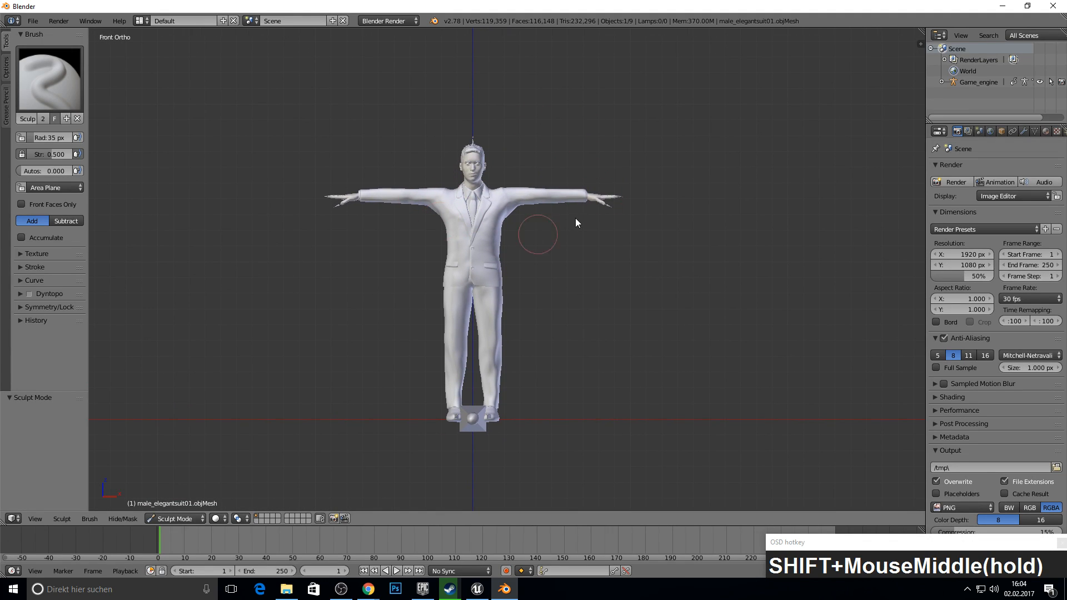
left_click_drag(952, 124, 952, 293)
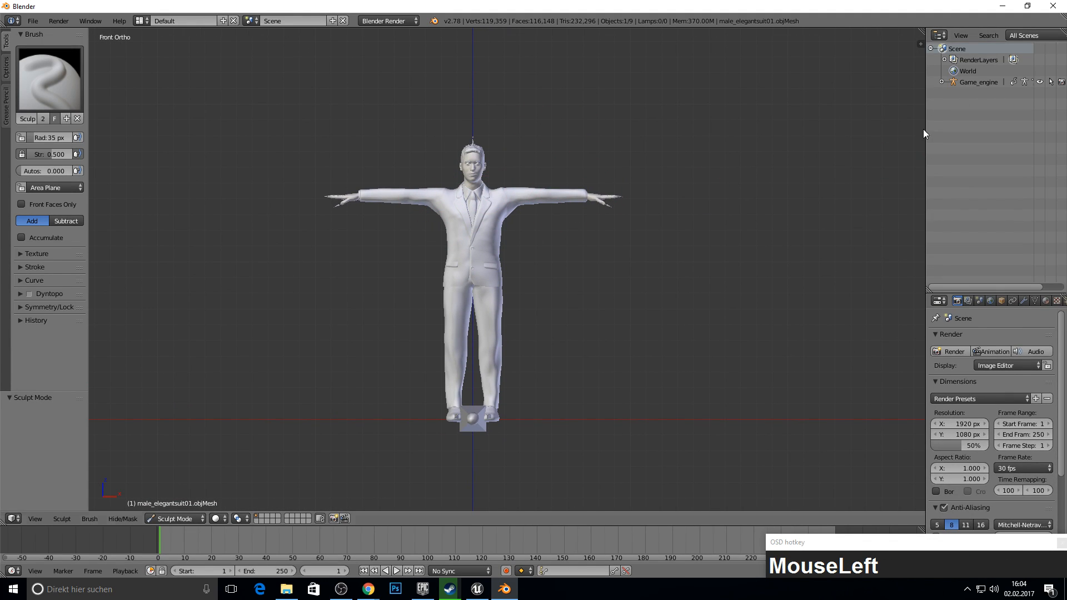
left_click(942, 81)
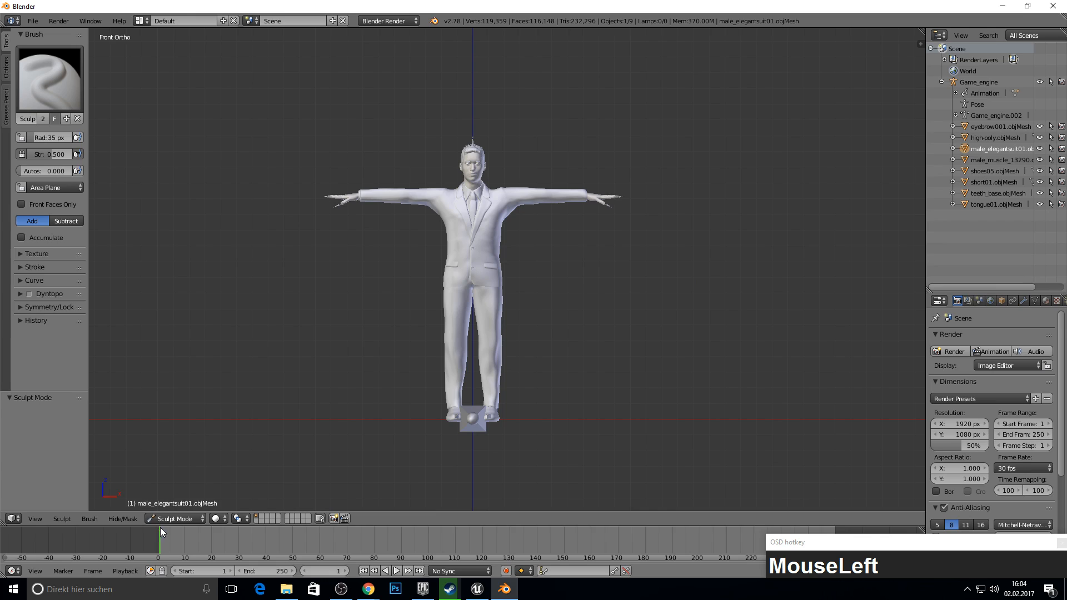
Return to Object Mode and delete the male_elegantsuit01 suit mesh.
left_click(172, 519)
left_click(182, 504)
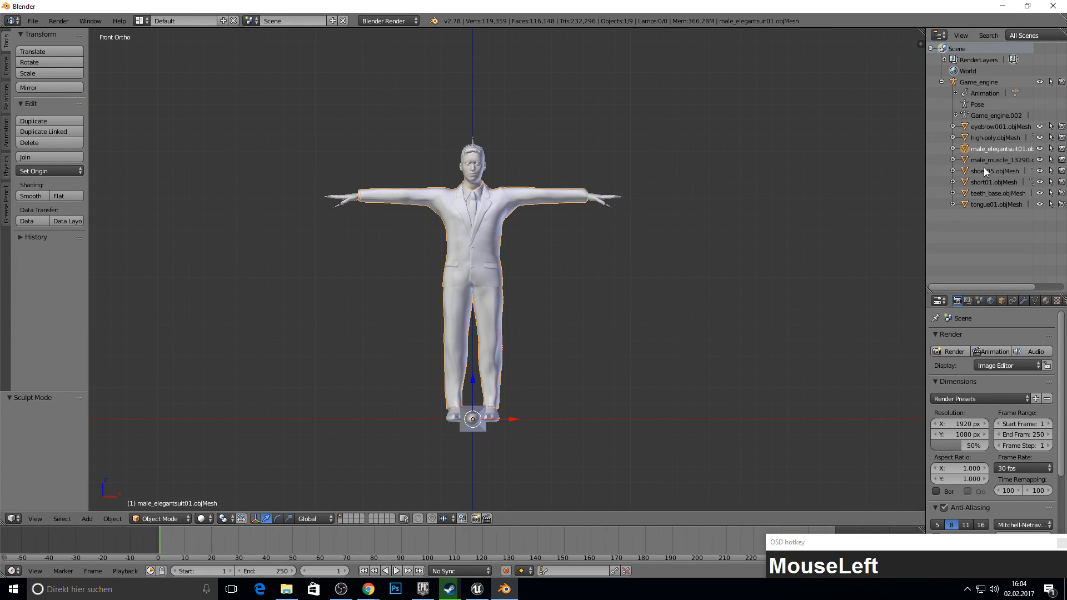
key("Delete")
left_click(877, 158)
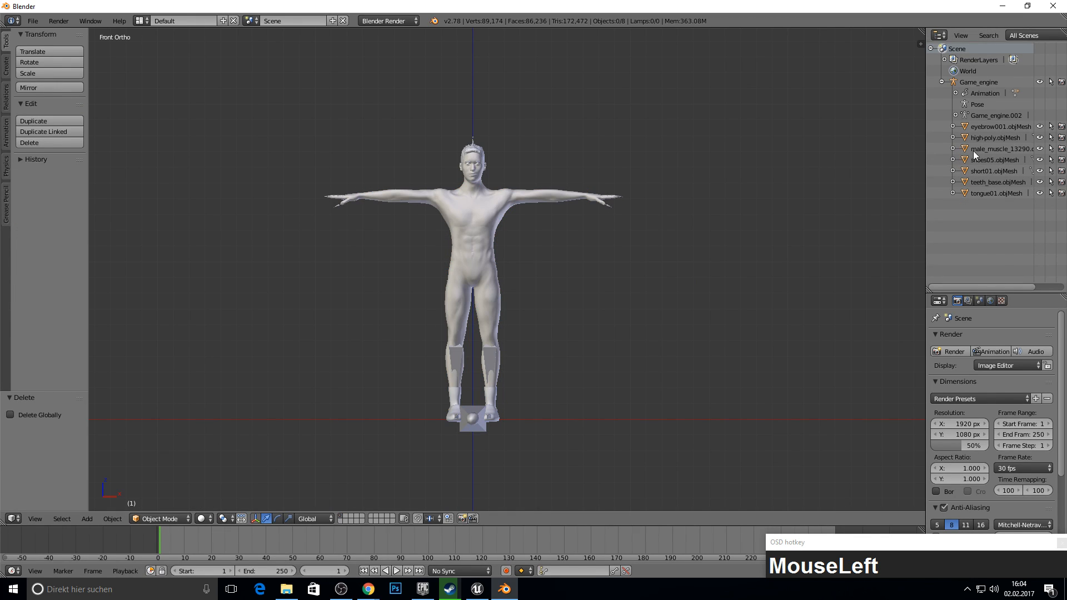
Delete the eyebrow001 mesh from the male character.
left_click(992, 127)
key("Delete")
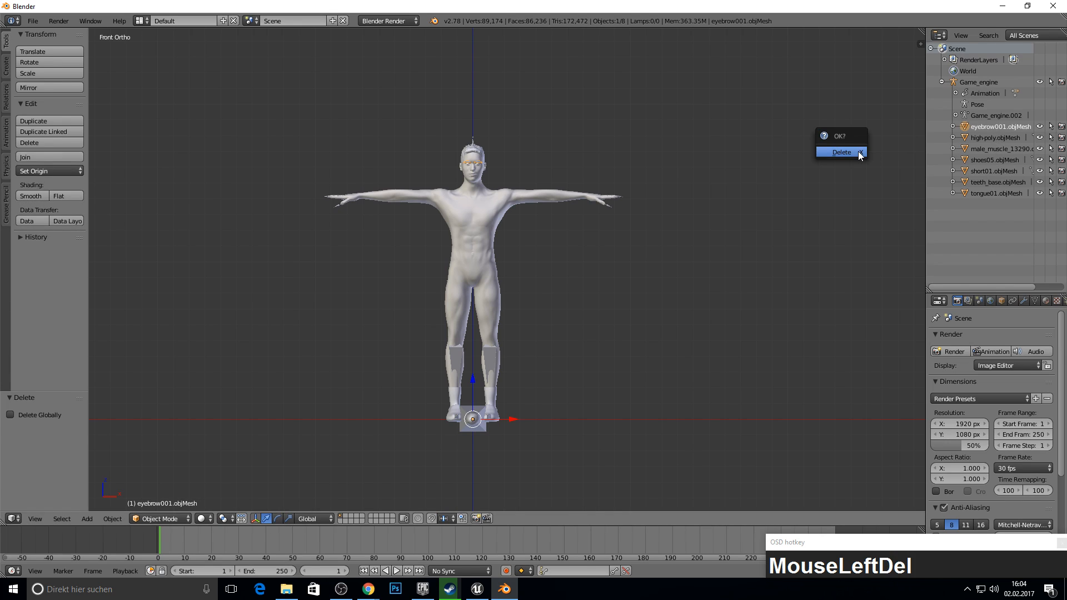
left_click(858, 153)
Try deleting the high-poly mesh and undo its deletion.
left_click(981, 127)
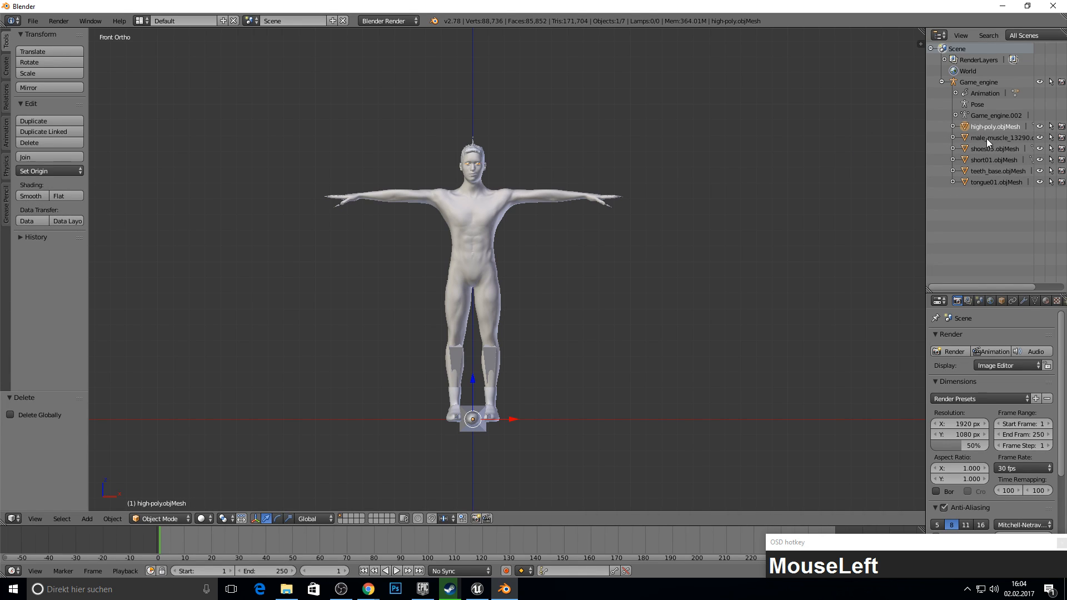
key("Delete")
left_click(735, 136)
scroll(665, 131, "up", 1)
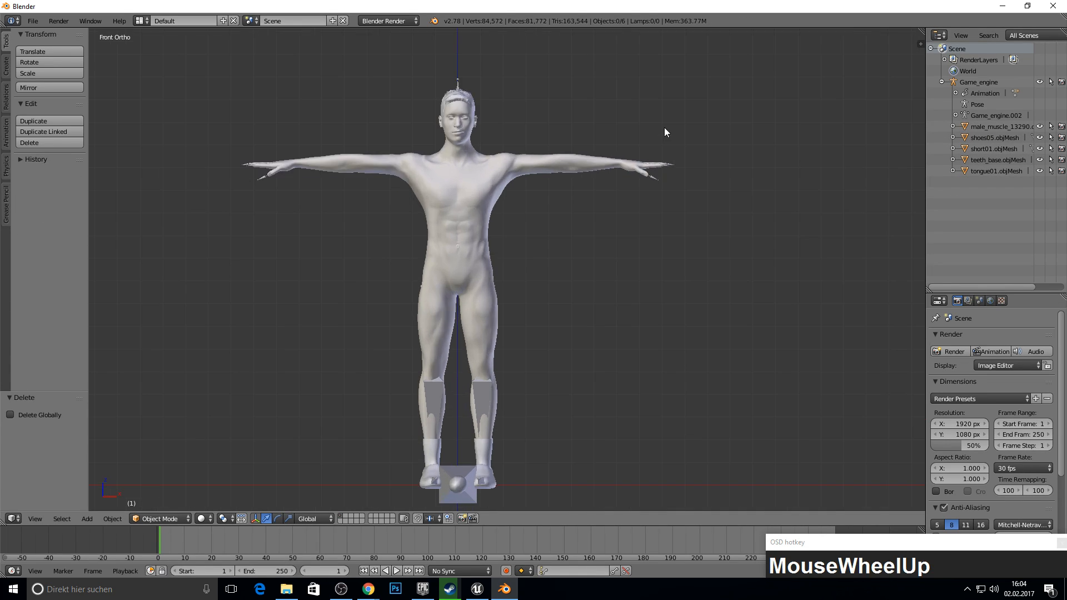
key("ctrl+z")
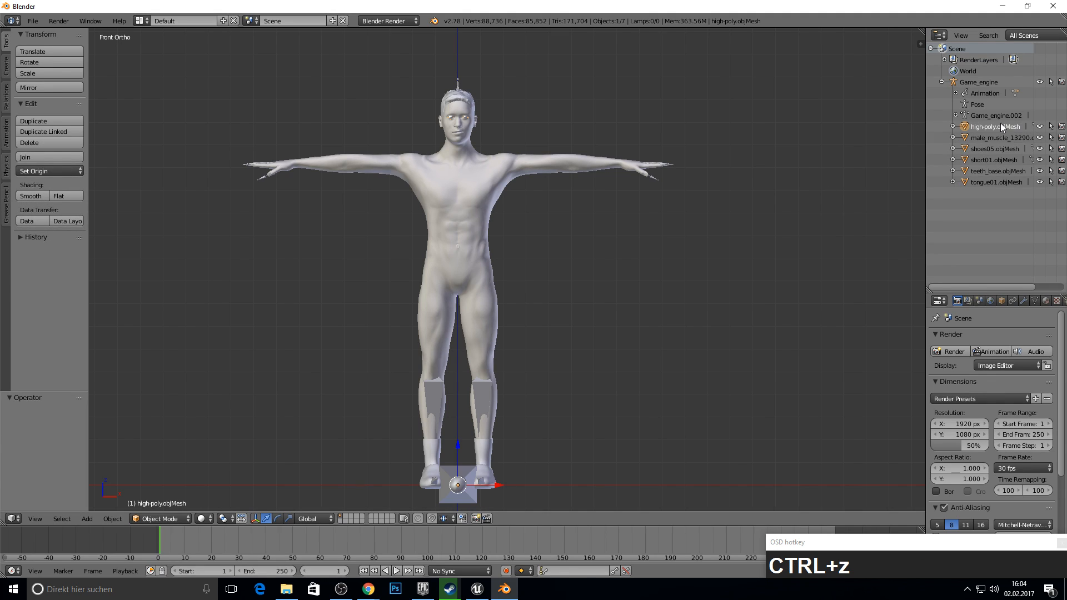
Select the high-poly and male_muscle_13290 meshes in turn to identify them on the character.
left_click(999, 126)
left_click(989, 139)
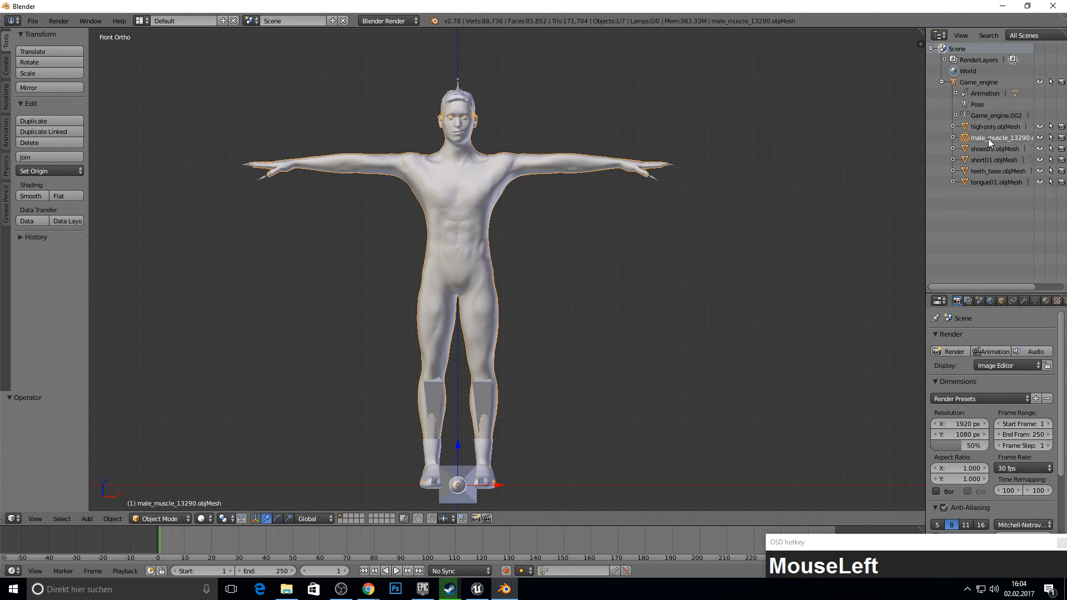
Delete the shoes05 and short01 meshes from the scene, keeping the body, high-poly, teeth and tongue meshes.
left_click(986, 147)
key("Delete")
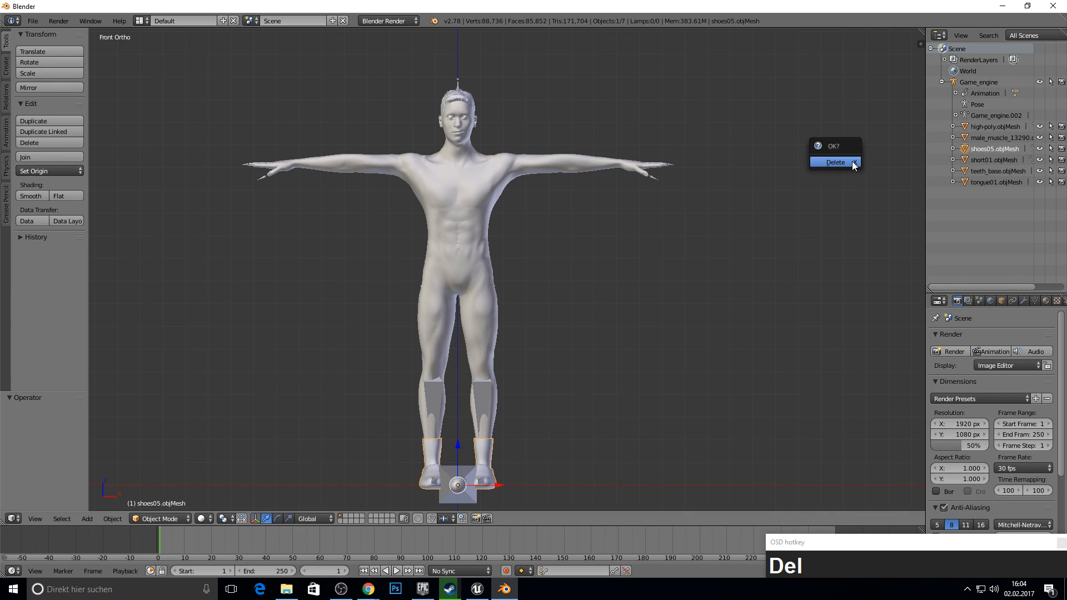
left_click(853, 164)
left_click(993, 149)
key("Delete")
left_click(821, 164)
left_click(989, 149)
left_click(986, 158)
left_click(982, 138)
left_click(982, 128)
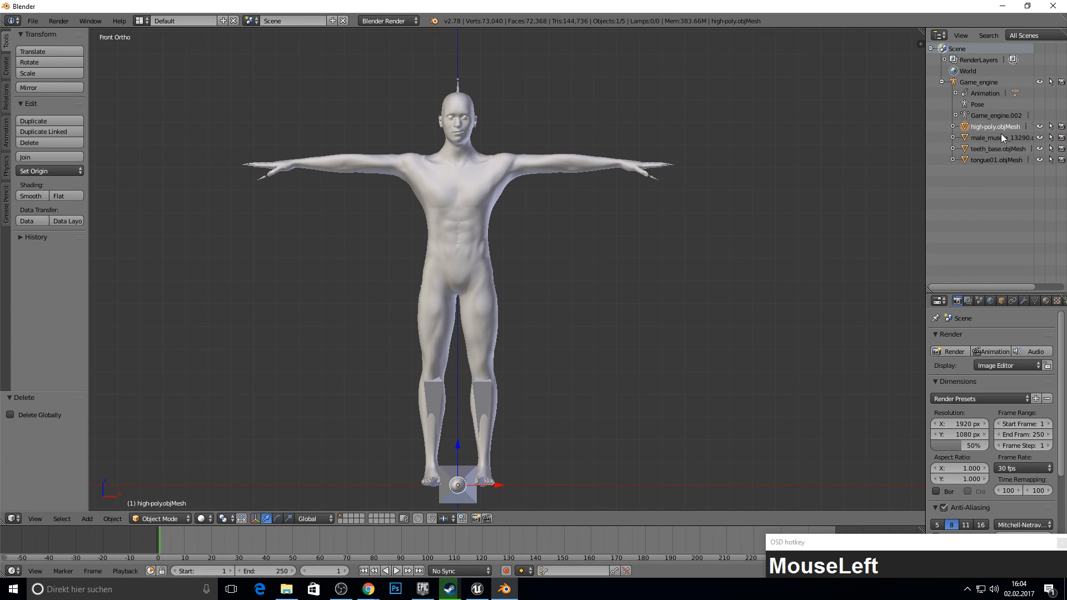
Export the bare body with its armature as an FBX file named maleClearwAnims.fbx in the BlenderExports folder.
left_click(28, 20)
mouse_move(76, 233)
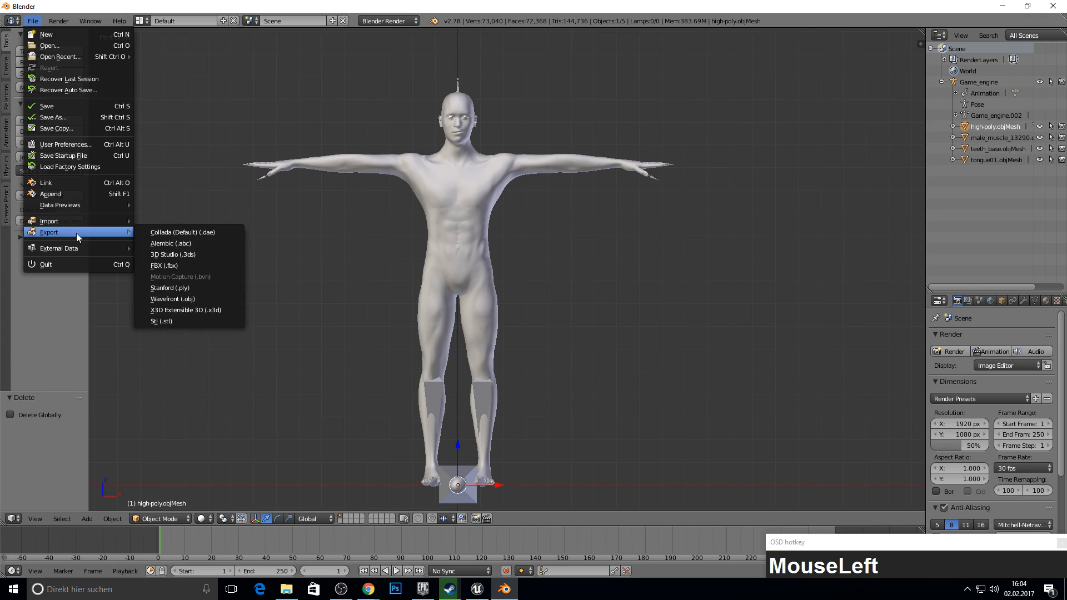
left_click(158, 265)
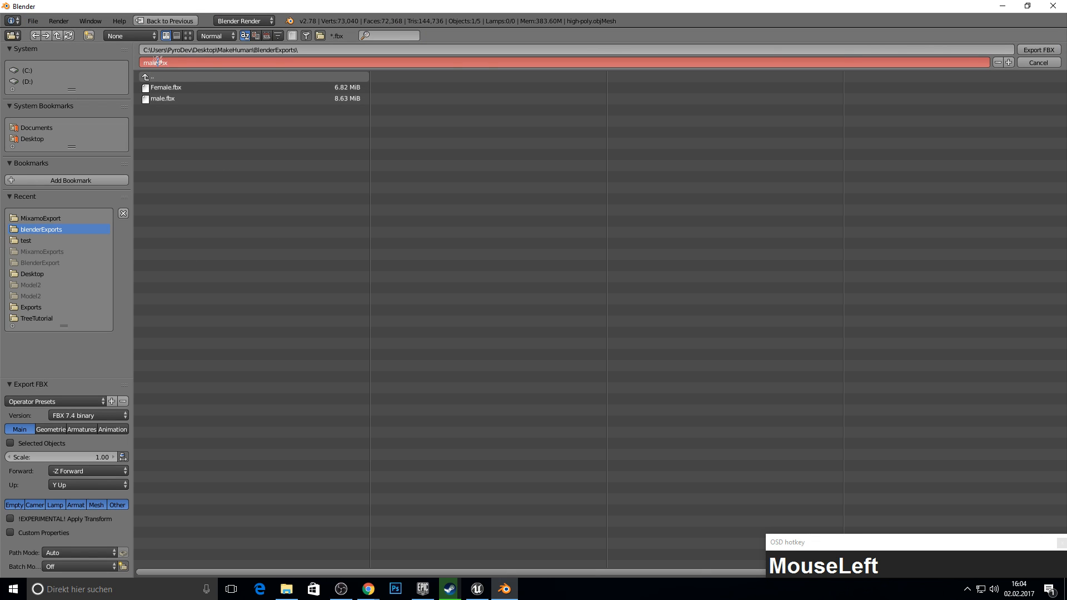
type("Clearwq")
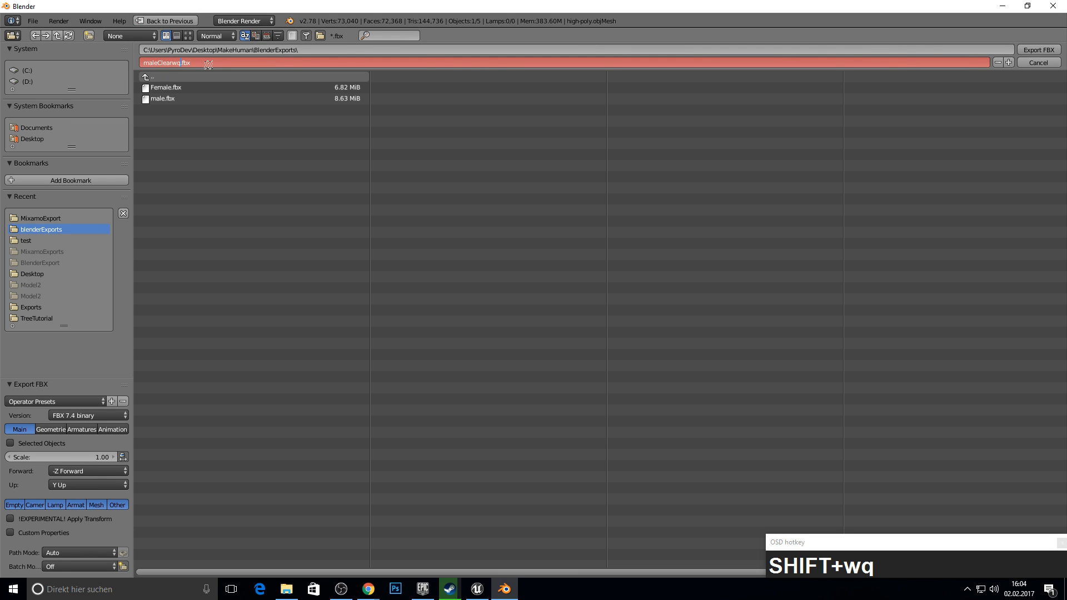
key("BackSpace")
type("Anims")
key("Return")
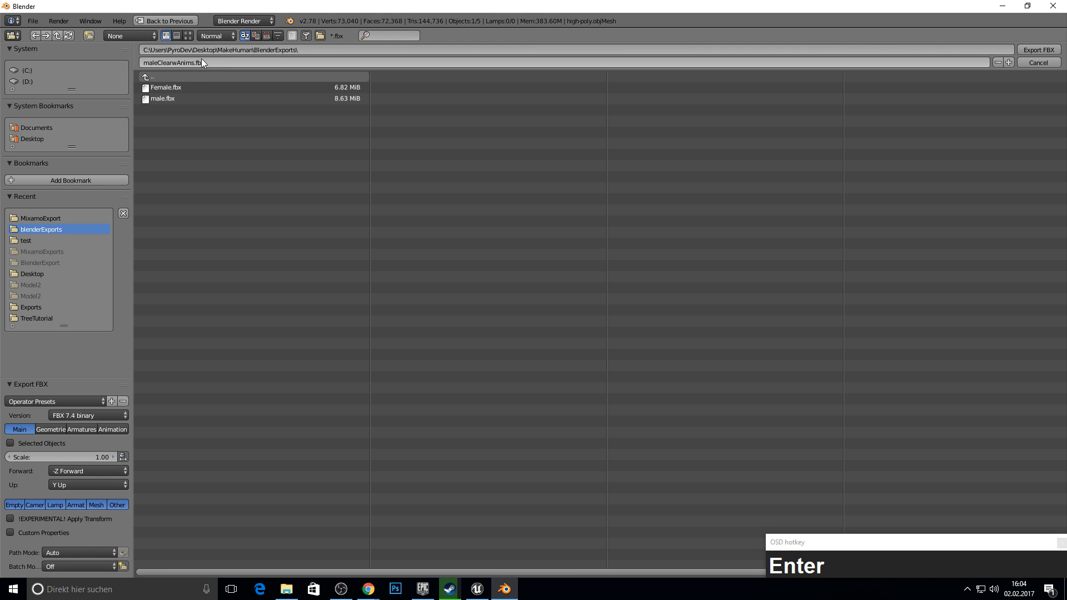
left_click(1044, 53)
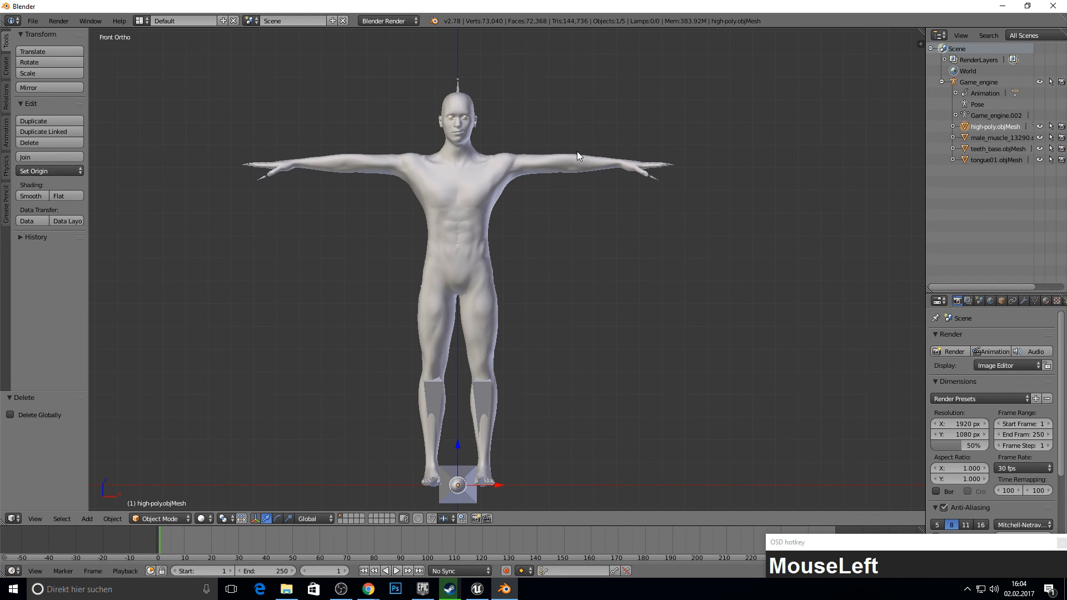
Undo the mesh deletions until the suit, eyebrows, shoes and hair are back, and return to the front view.
middle_click_drag(577, 155, 554, 149)
key("ctrl+z")
key("ctrl+z")
key("ctrl+z")
key("ctrl+z")
key("ctrl+z")
key("ctrl+z")
key("ctrl+z")
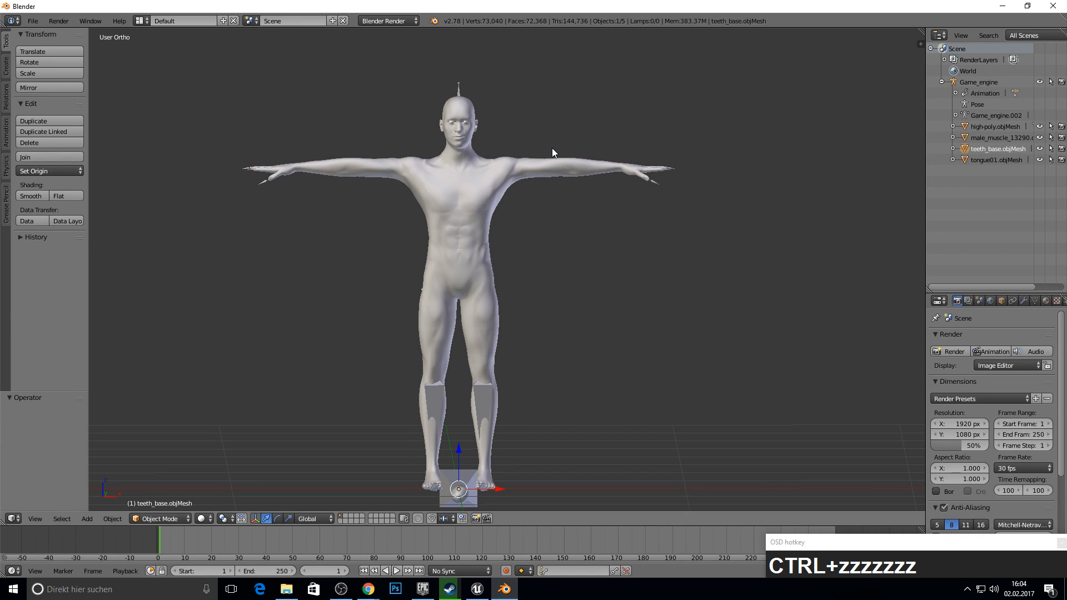
key("ctrl+z")
key("ctrl+z")
key("ctrl+z")
key("ctrl+z")
key("ctrl+z")
key("ctrl+z")
key("ctrl+z")
key("ctrl+z")
key("ctrl+z")
key("ctrl+z")
middle_click_drag(552, 148, 592, 190)
key("KP_1")
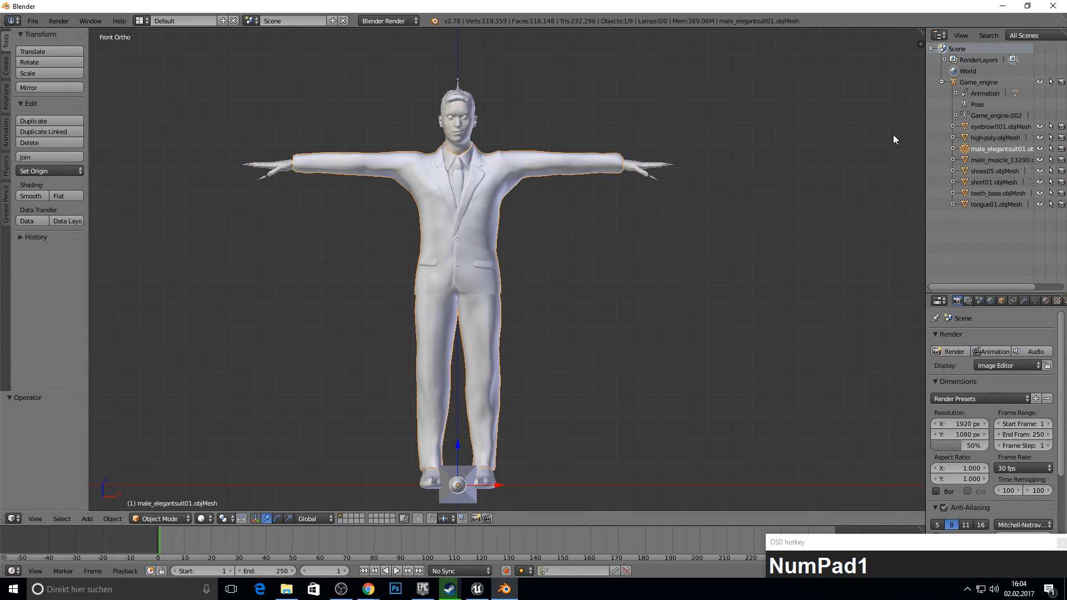
Delete the high-poly and teeth_base meshes from the restored character.
left_click(995, 129)
key("Delete")
left_click(982, 137)
key("Delete")
left_click(812, 145)
left_click(988, 161)
left_click(986, 181)
key("Delete")
left_click(838, 186)
Delete the tongue01 mesh and the male_muscle_13290 body mesh.
left_click(997, 183)
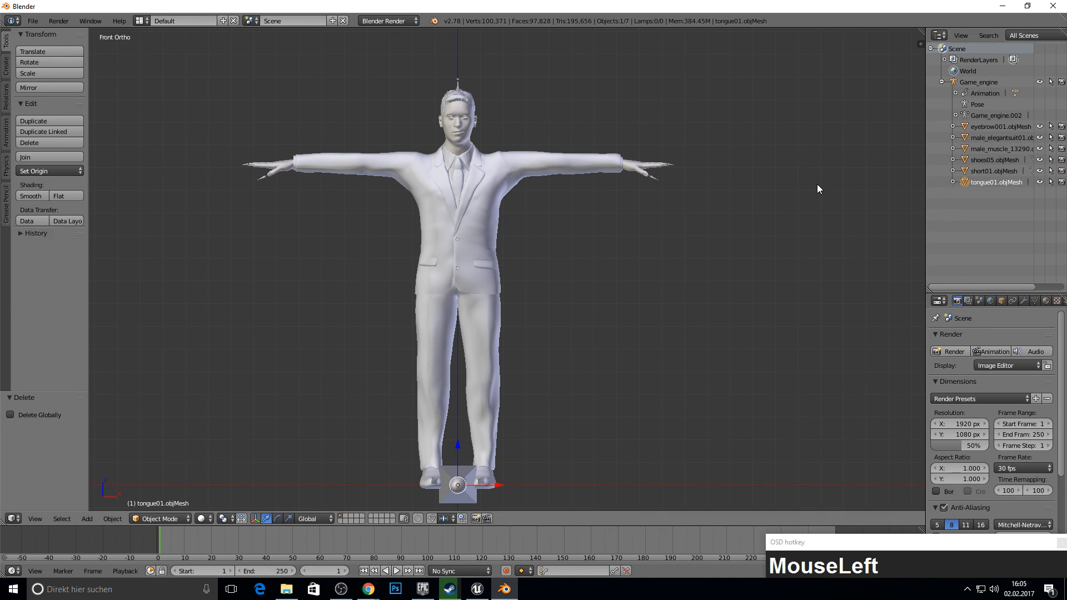
key("Delete")
left_click(812, 185)
left_click(992, 147)
key("Delete")
left_click(748, 153)
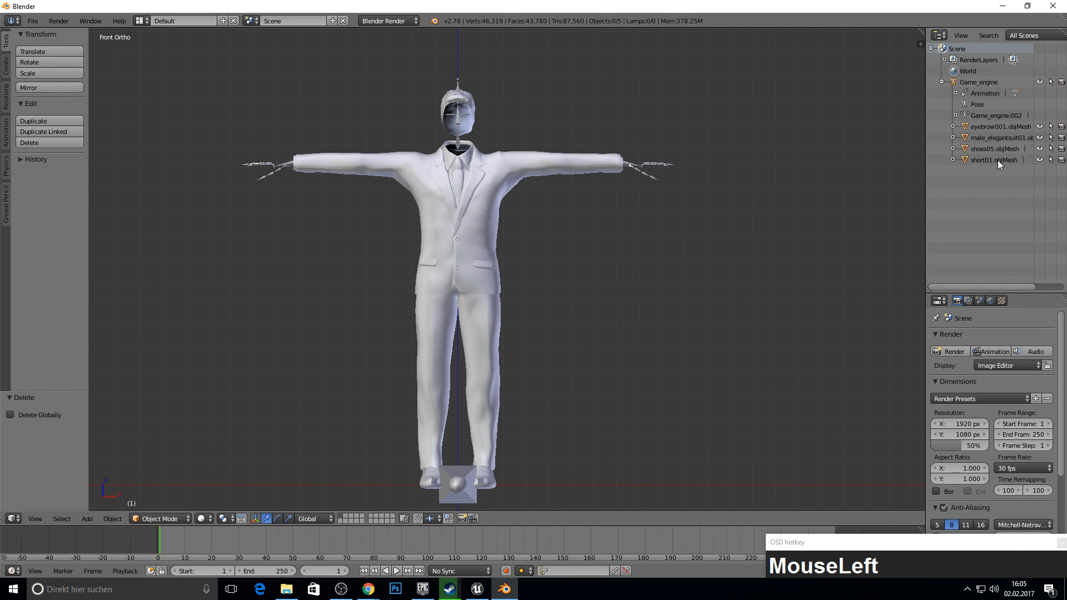
Delete the eyebrow001, shoes05 and short01 meshes, keeping only the male_elegantsuit01 mesh with the armature.
left_click(985, 127)
key("Delete")
left_click(770, 129)
left_click(995, 138)
key("Delete")
left_click(803, 139)
left_click(989, 138)
key("Delete")
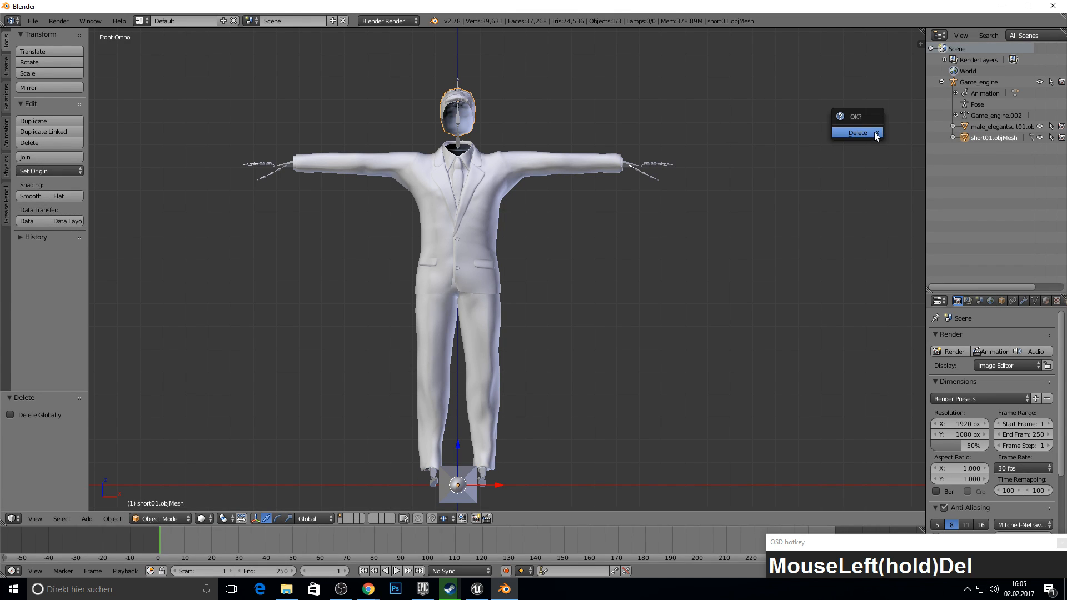
left_click(875, 131)
Export the suit with its armature as an FBX file named maleClothwAnims.fbx in the BlenderExports folder.
left_click(33, 20)
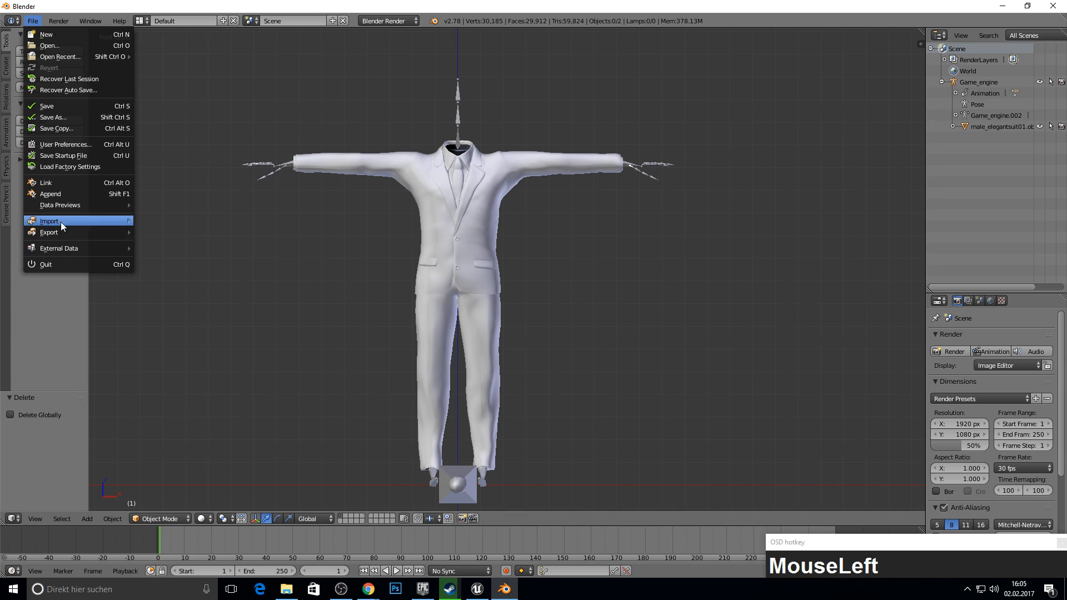
mouse_move(61, 233)
left_click(158, 266)
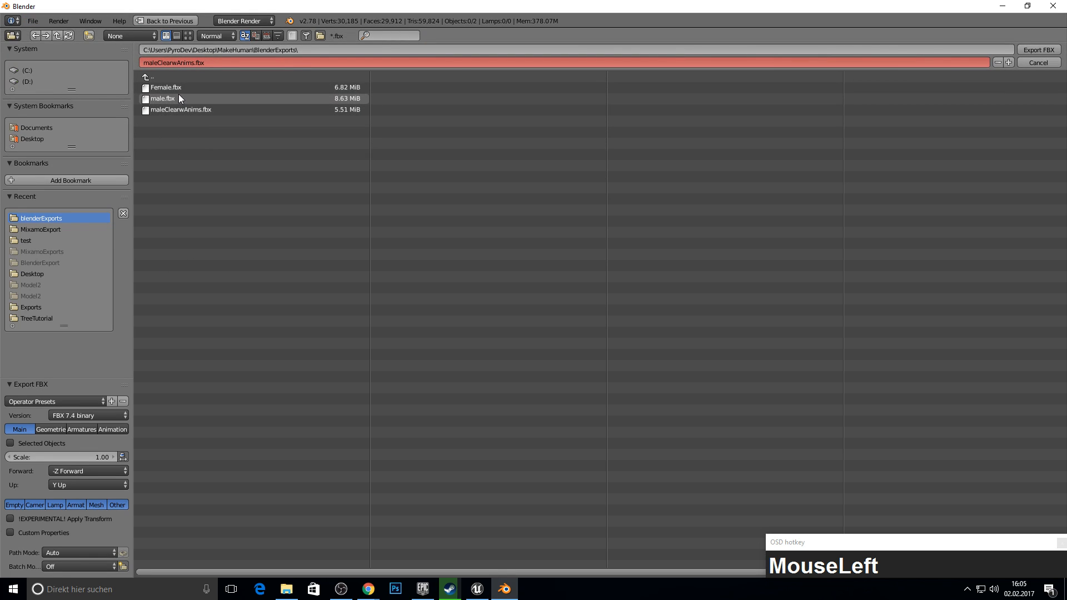
left_click(175, 63)
key("BackSpace")
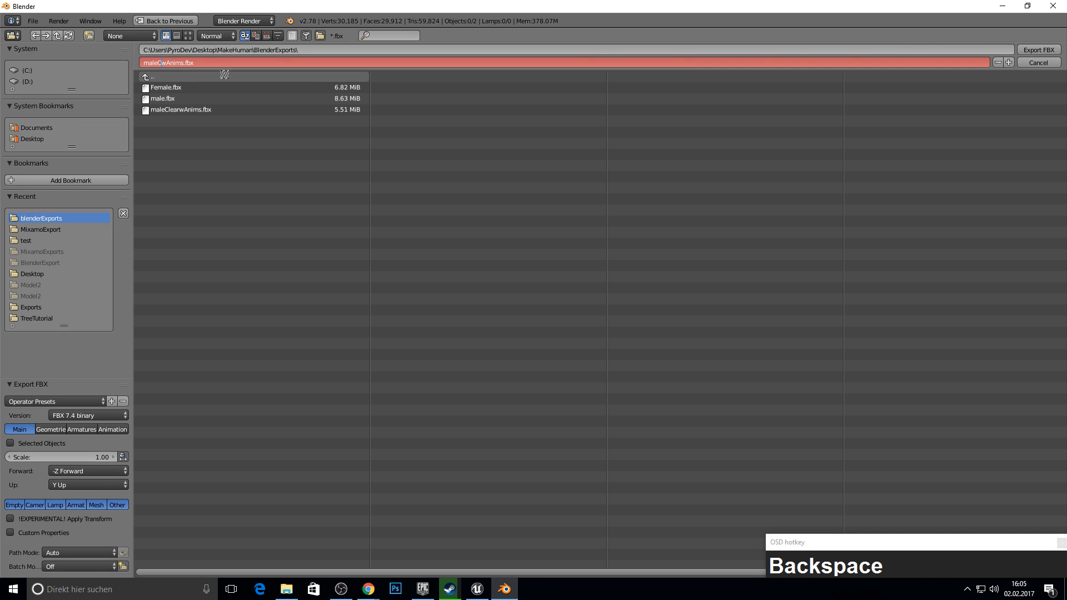
key("BackSpace")
type("loth")
key("Return")
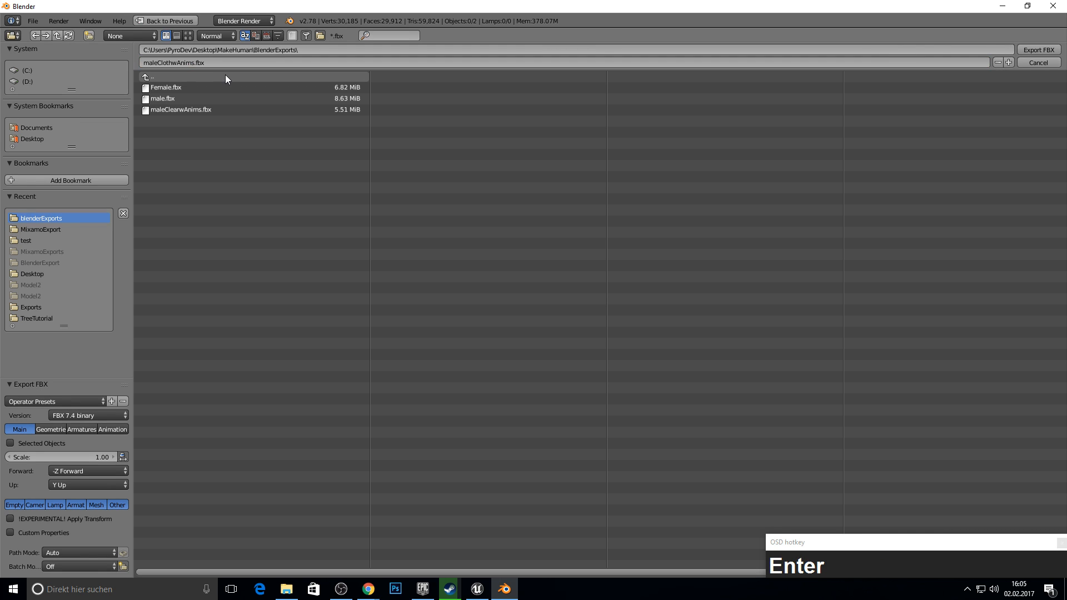
left_click(1035, 50)
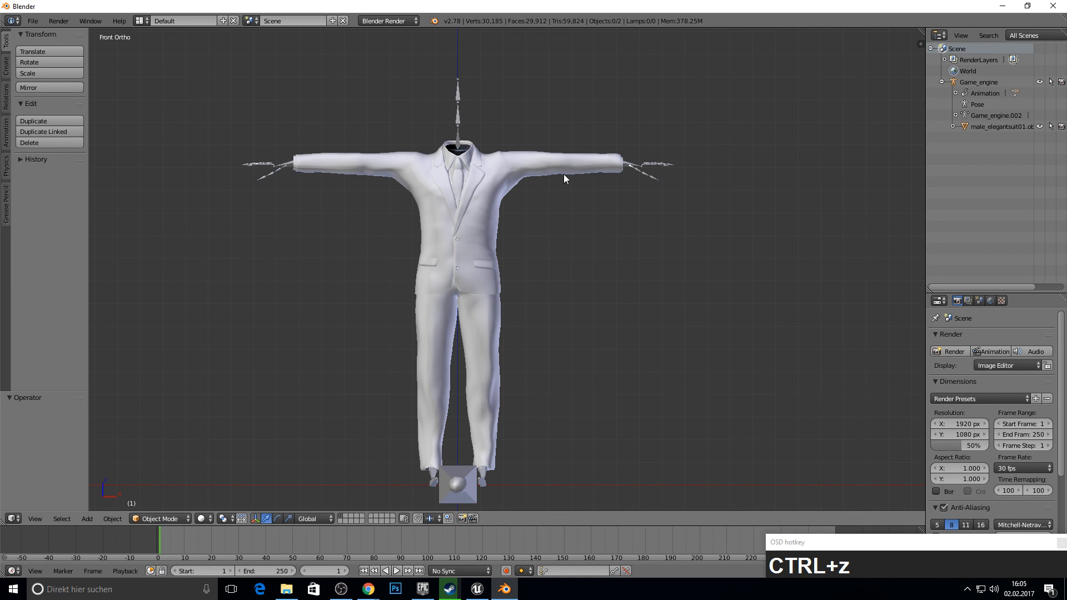
Undo the deletions of the short01, shoes05 and eyebrow001 meshes.
middle_click_drag(564, 174, 569, 182)
key("ctrl+z")
key("ctrl+z")
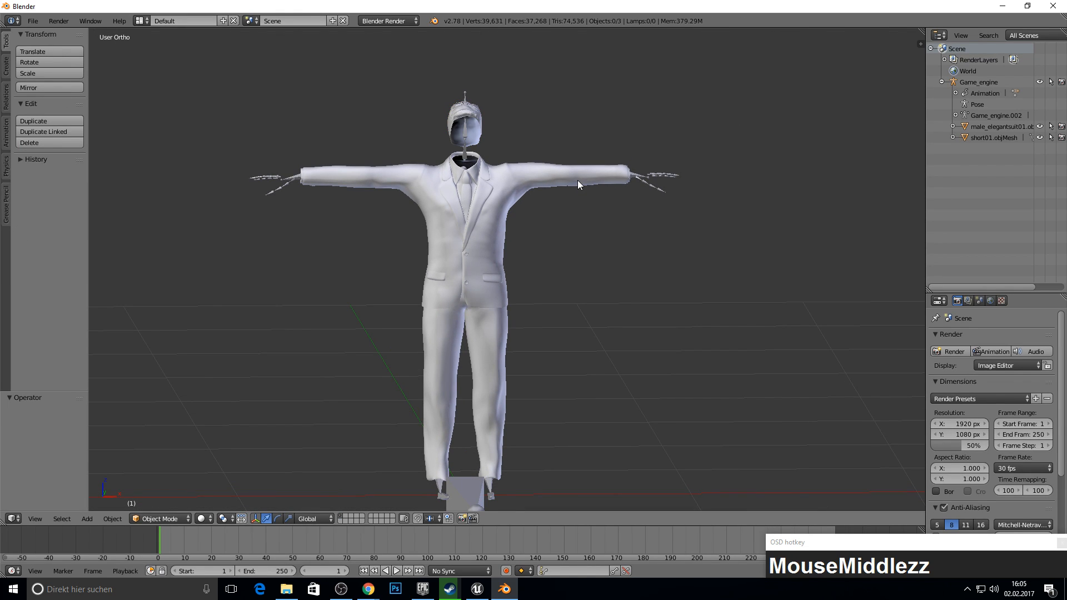
key("ctrl+z")
key("ctrl+z")
middle_click_drag(715, 183, 706, 184)
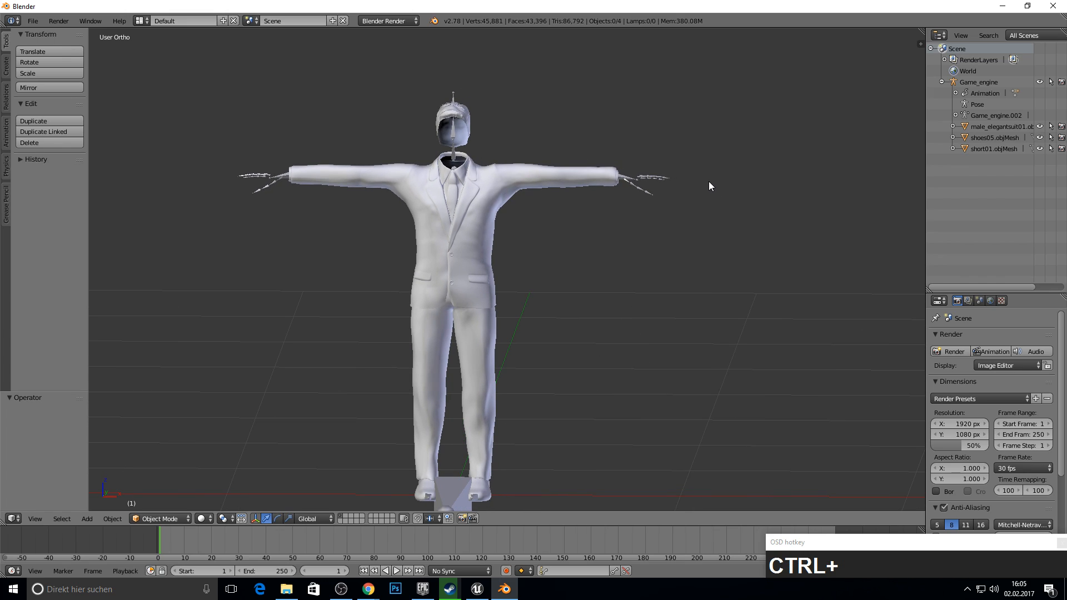
key("ctrl+z")
Delete the male_elegantsuit01, eyebrow001 and shoes05 meshes, keeping only the short01 hair with the armature.
left_click(993, 136)
key("x")
left_click(846, 139)
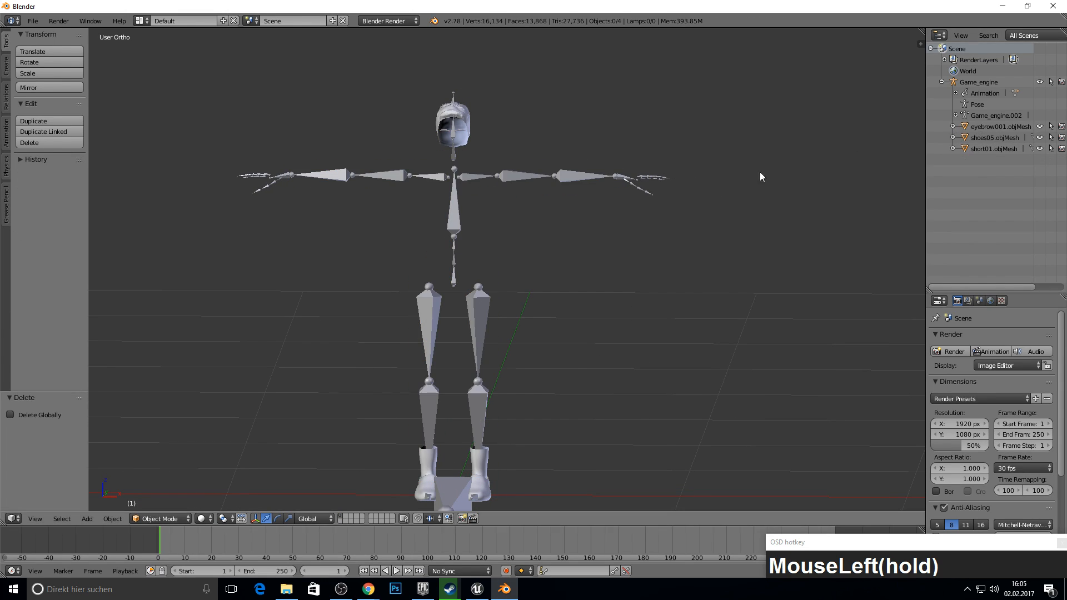
left_click(988, 128)
key("Delete")
left_click(840, 139)
left_click(979, 127)
key("Delete")
left_click(865, 124)
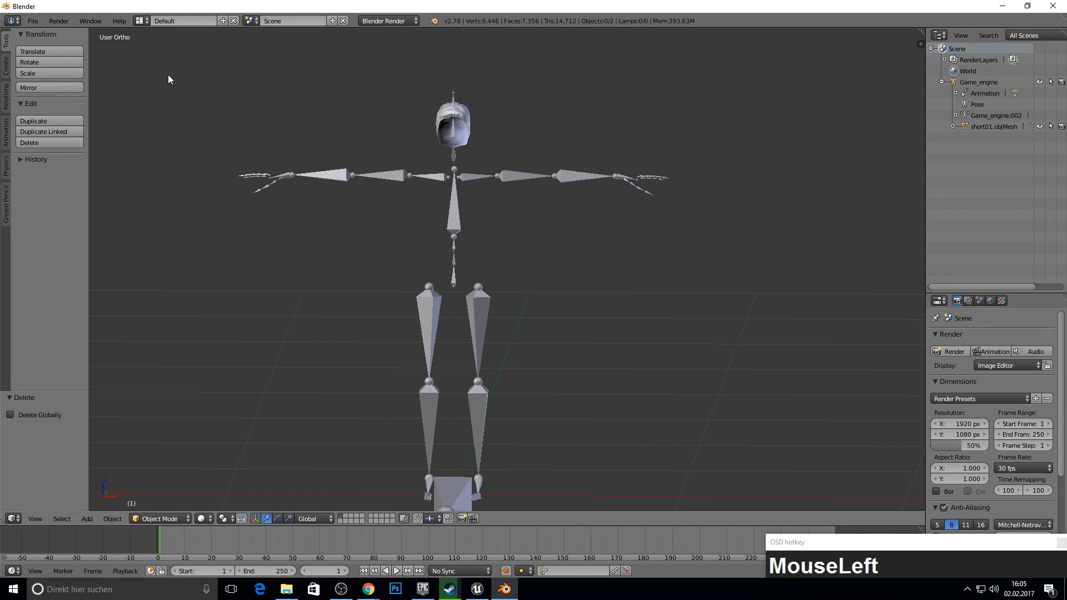
Export the hair with its armature as an FBX file named maleHairswAnims.fbx in the BlenderExports folder.
left_click(41, 20)
mouse_move(67, 232)
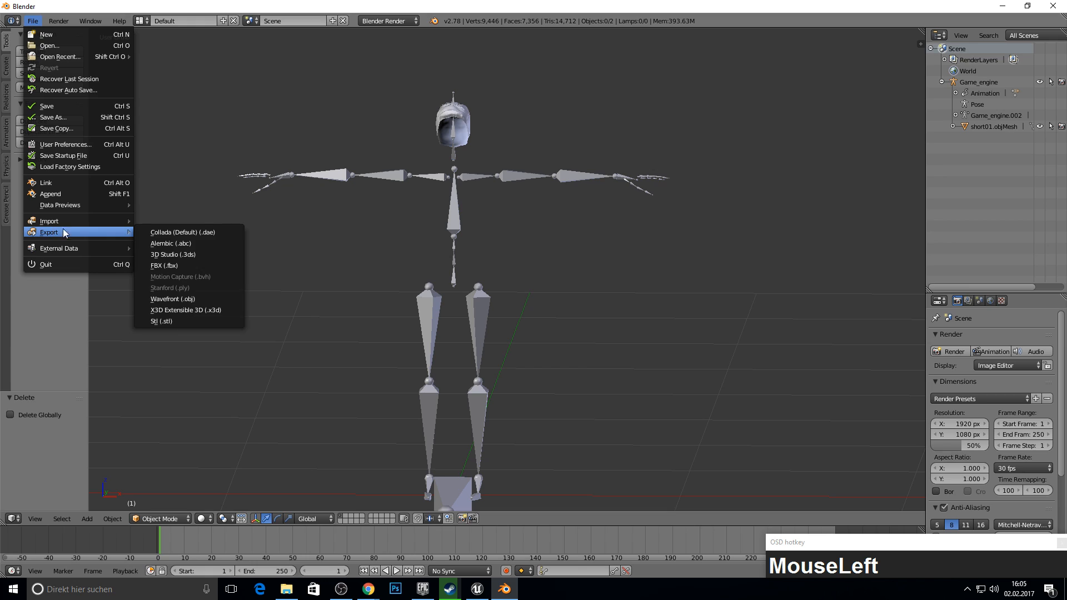
left_click(162, 265)
left_click(173, 63)
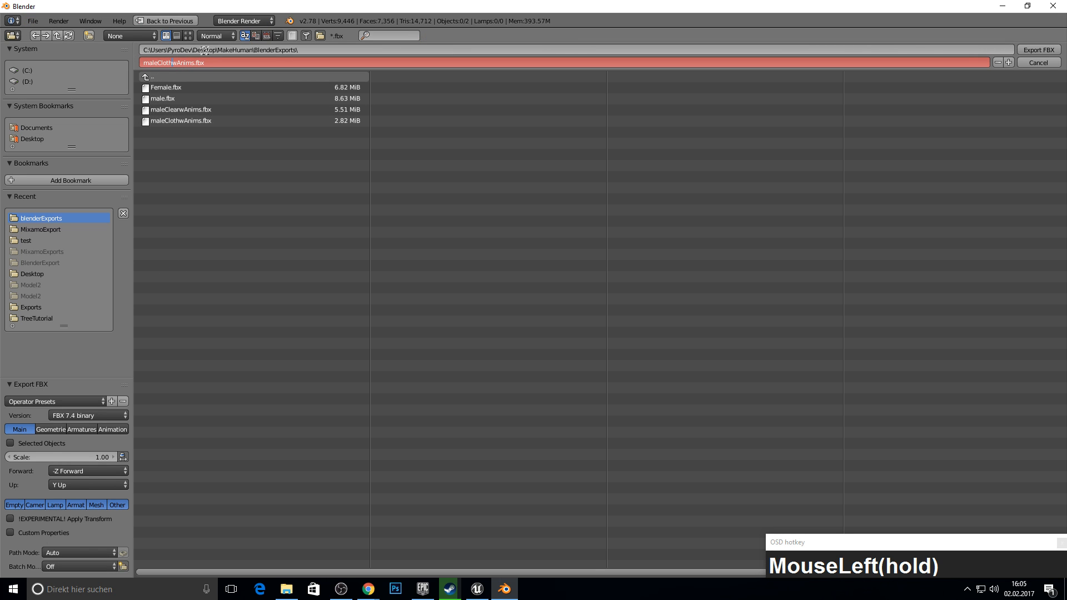
key("BackSpace")
key("BackSpace")
key("BackSpace")
type("Hairs")
key("Return")
left_click(1039, 51)
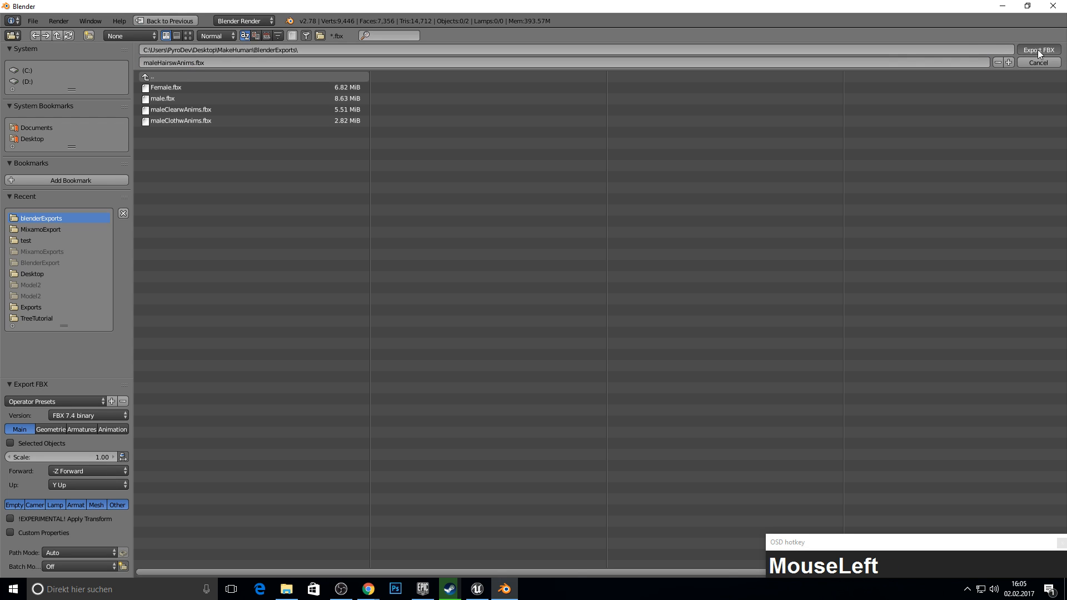
Undo the deletions of the shoes05, eyebrow001 and male_elegantsuit01 meshes.
middle_click_drag(465, 162, 650, 152)
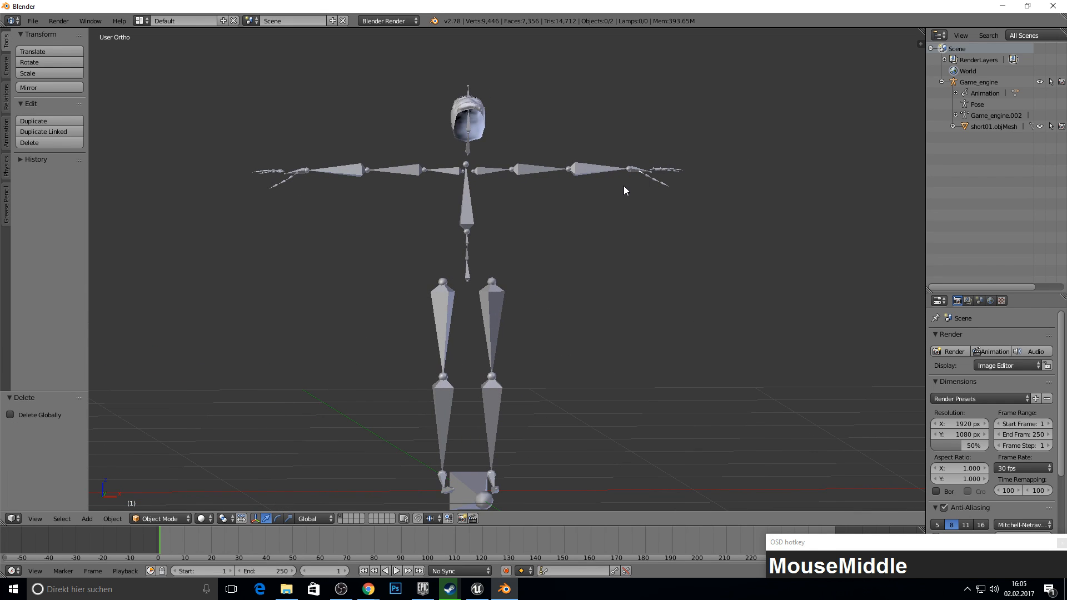
key("ctrl+z")
key("ctrl+z")
key("ctrl+z")
key("ctrl+z")
key("ctrl+z")
key("ctrl+z")
Delete the male_elegantsuit01, short01 and eyebrow001 meshes, keeping only the shoes05 mesh with the armature.
left_click(1000, 140)
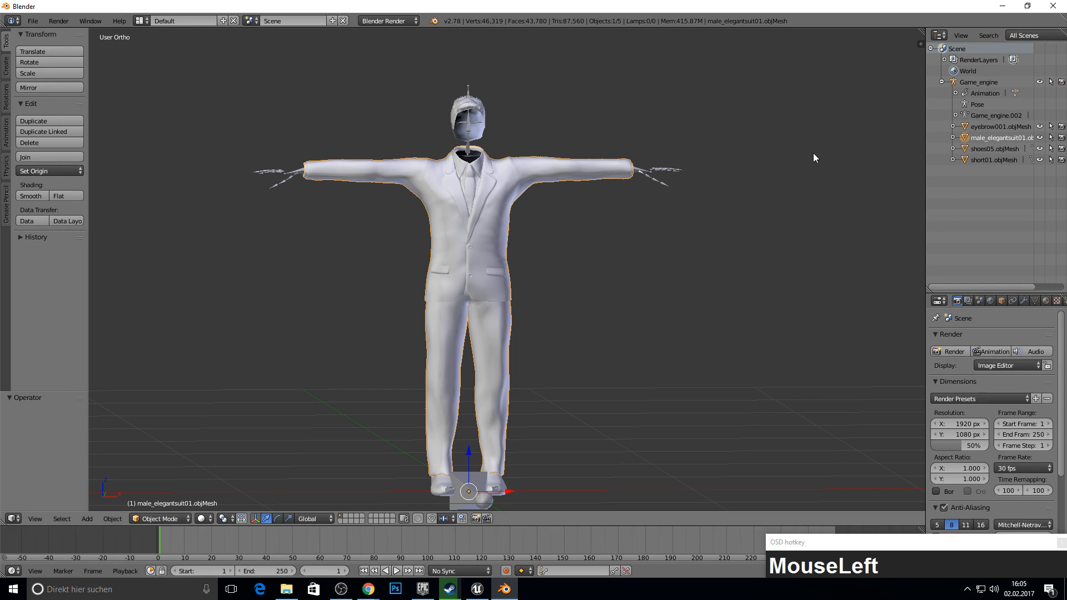
key("x")
left_click(809, 152)
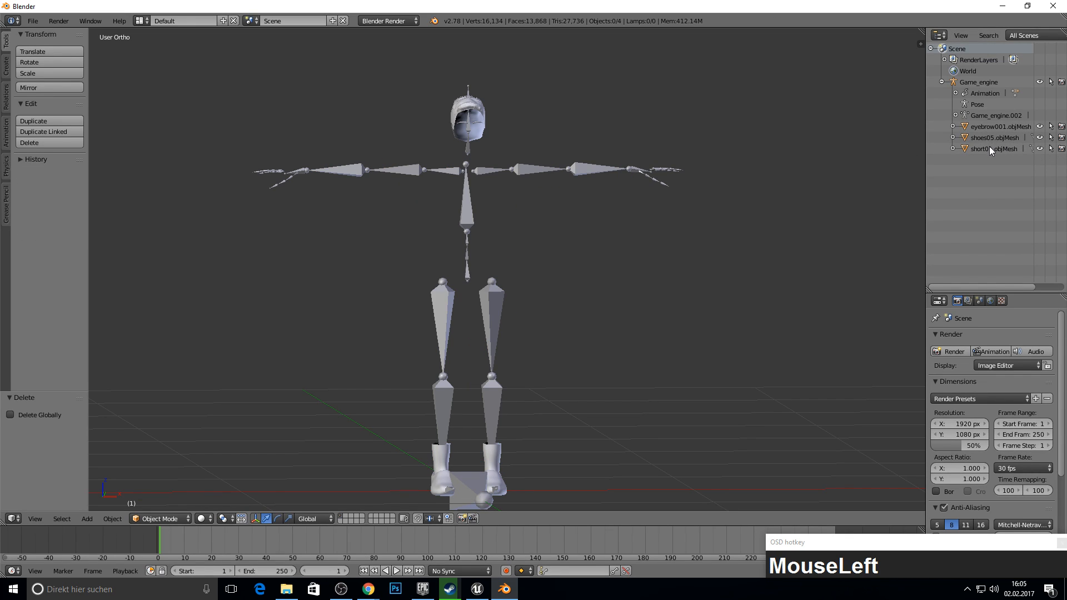
left_click(989, 146)
key("x")
left_click(816, 144)
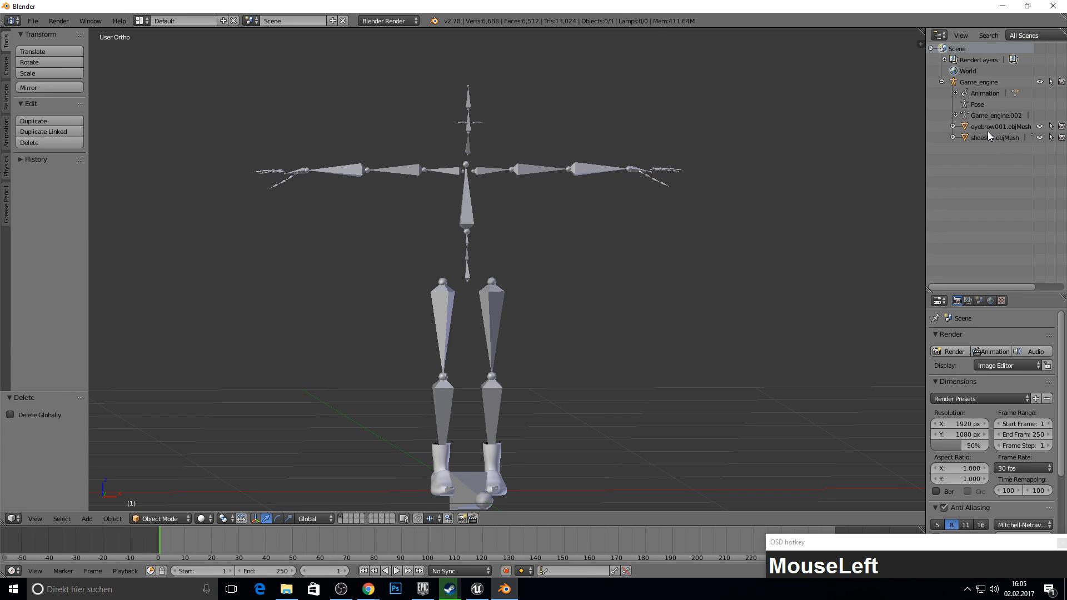
left_click(988, 127)
key("Delete")
left_click(756, 127)
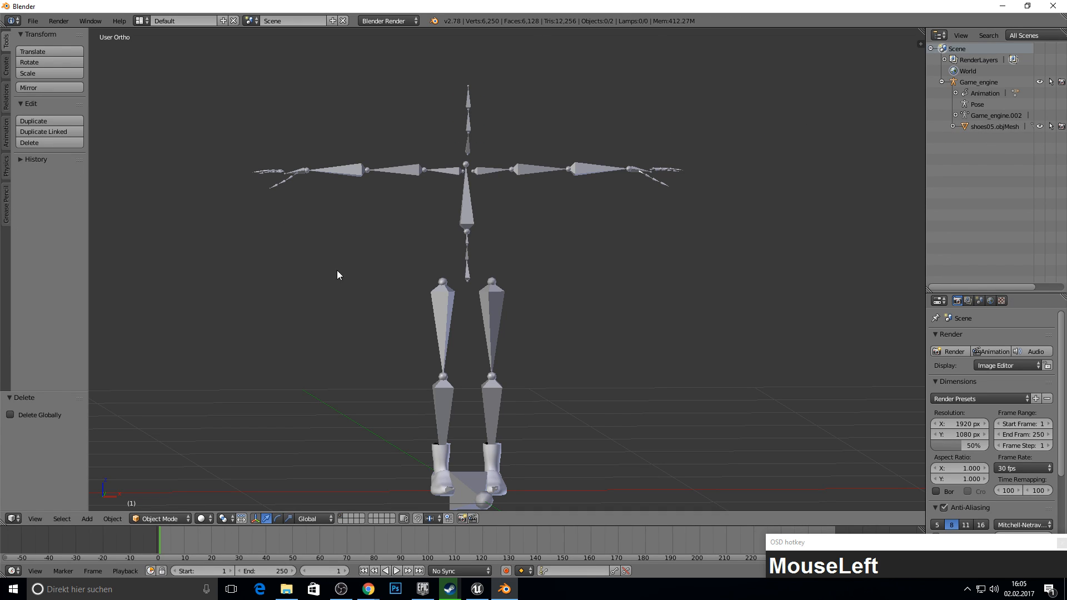
Export the shoes with their armature as an FBX file named maleShoeswAnims.fbx in the BlenderExports folder.
left_click(33, 20)
mouse_move(58, 232)
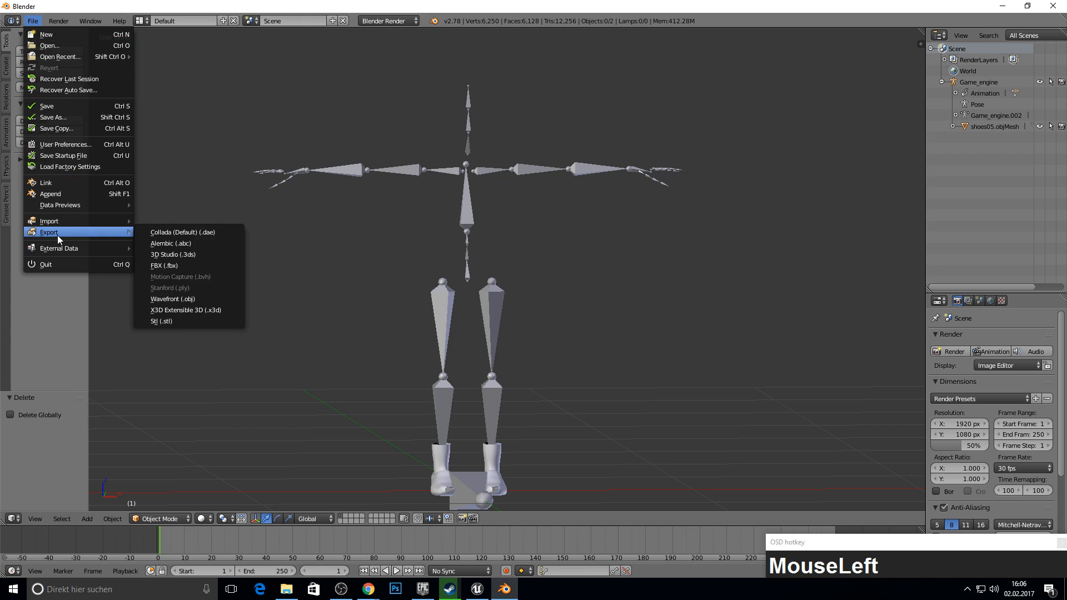
left_click(170, 265)
left_click(177, 63)
left_click(176, 63)
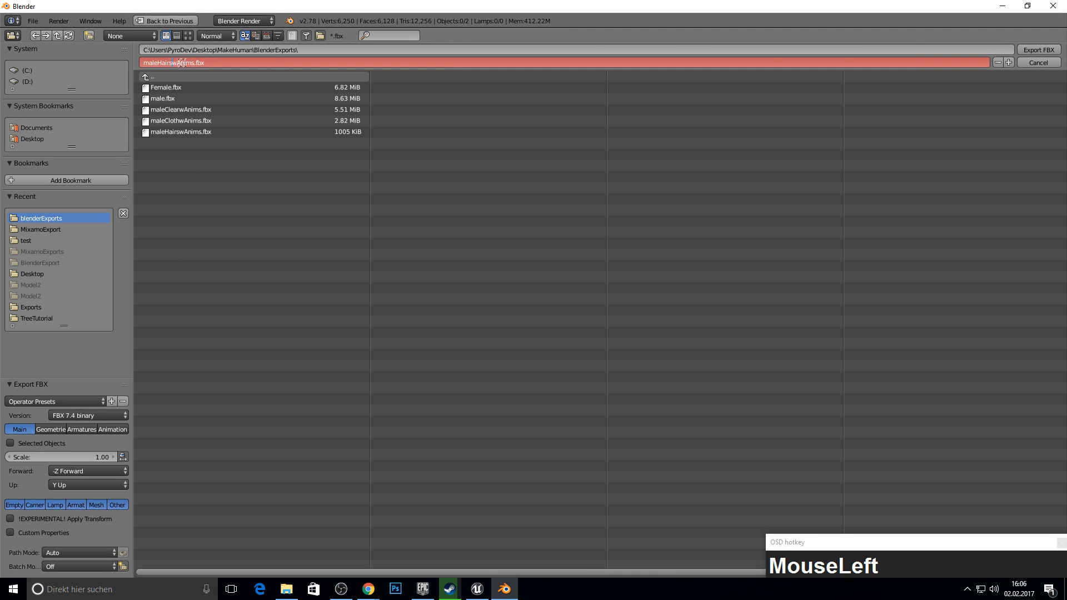
key("BackSpace")
key("BackSpace")
key("BackSpace")
key("BackSpace")
type("Shoes")
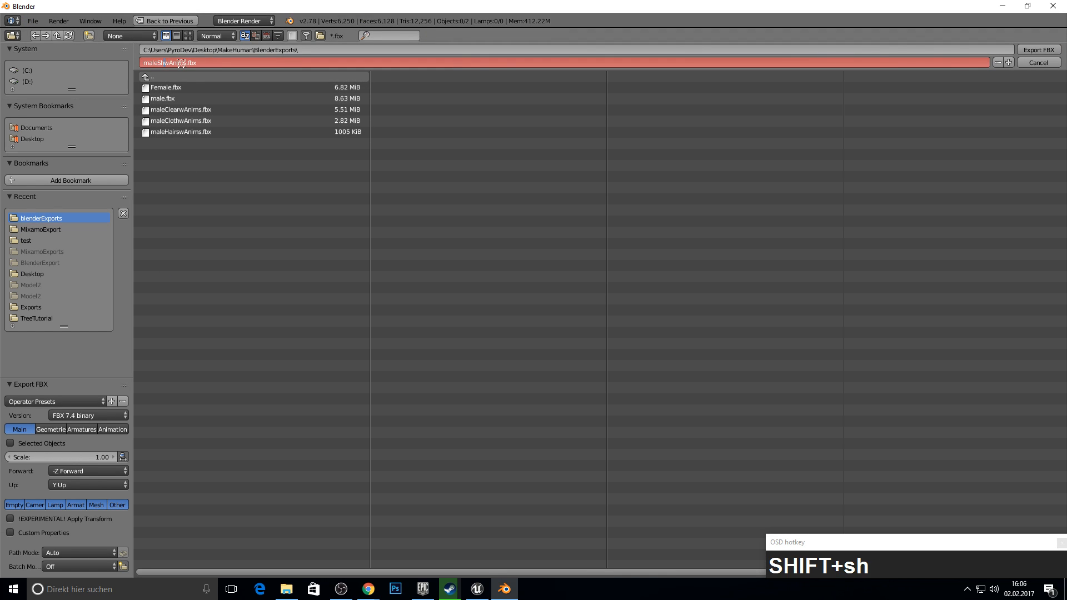
key("Return")
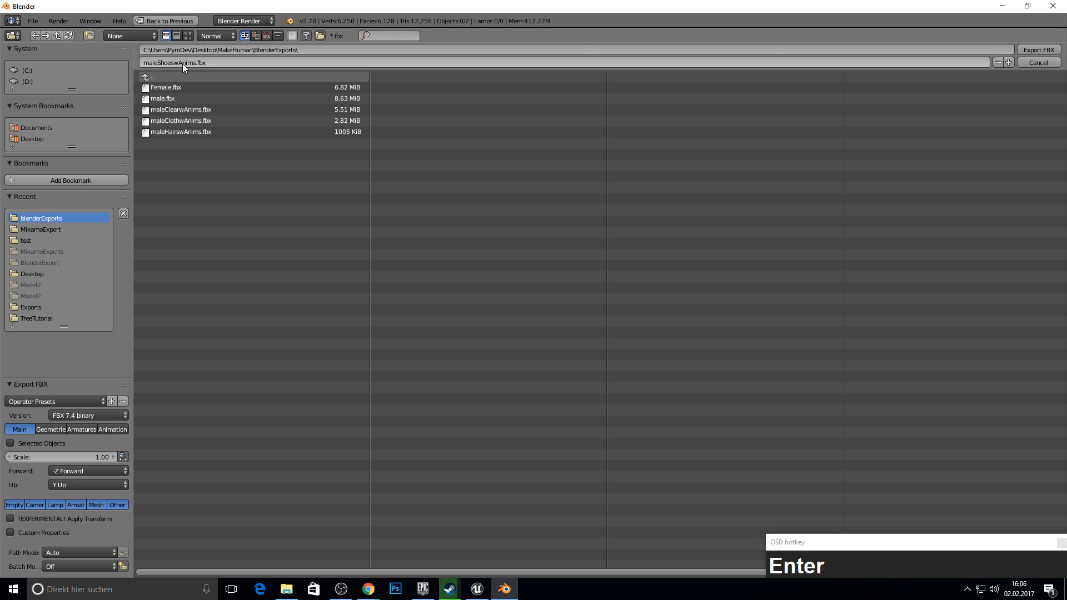
left_click(1035, 50)
Undo the deletions of the eyebrow001 and short01 meshes.
middle_click(687, 161)
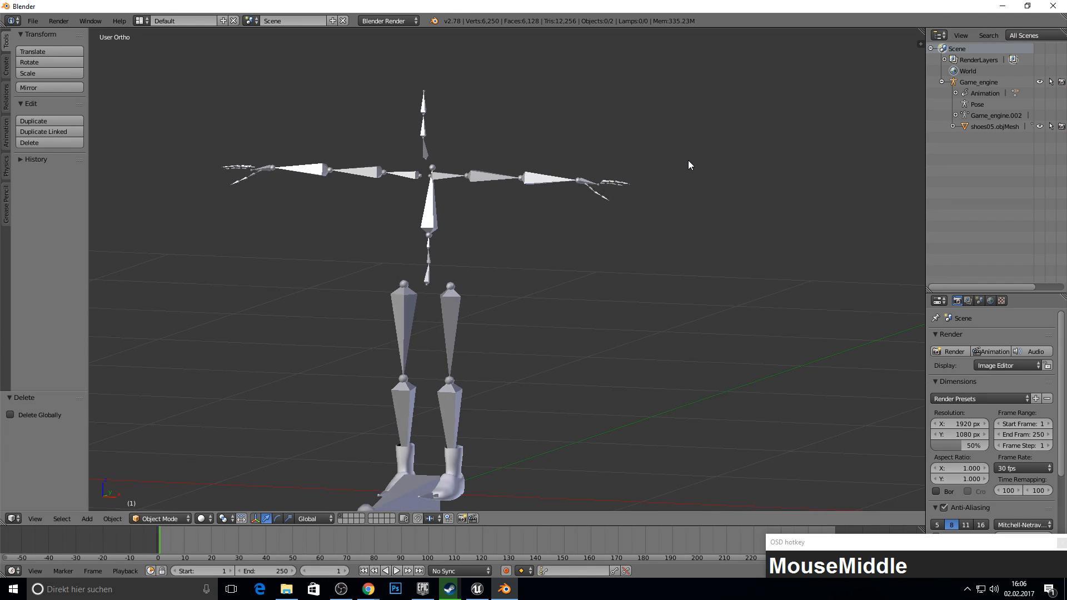
key("ctrl+z")
key("ctrl+z")
key("ctrl+z")
key("ctrl+z")
key("ctrl+z")
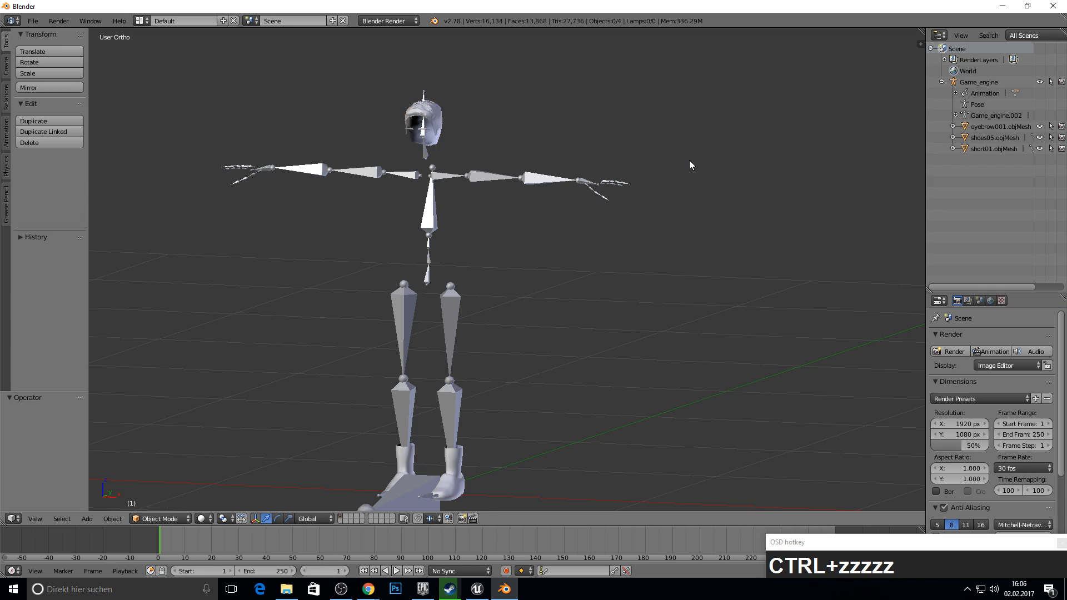
Undo the suit's deletion, and delete the male_elegantsuit01, shoes05 and short01 meshes, keeping only the eyebrow001 mesh with the armature.
key("ctrl+z")
key("ctrl+z")
left_click(1025, 139)
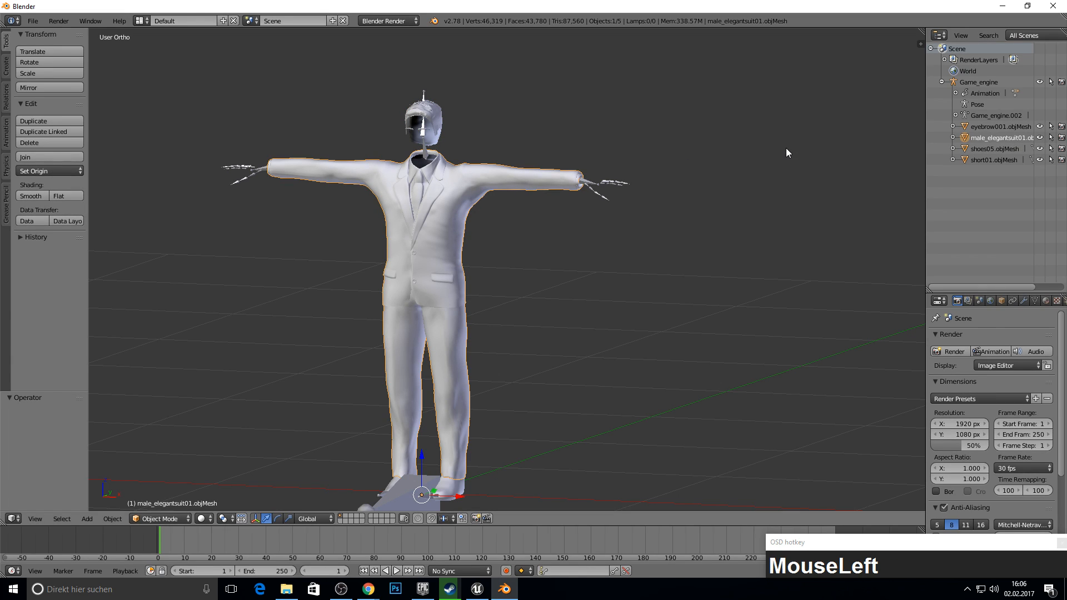
key("x")
left_click(745, 150)
left_click(997, 139)
key("x")
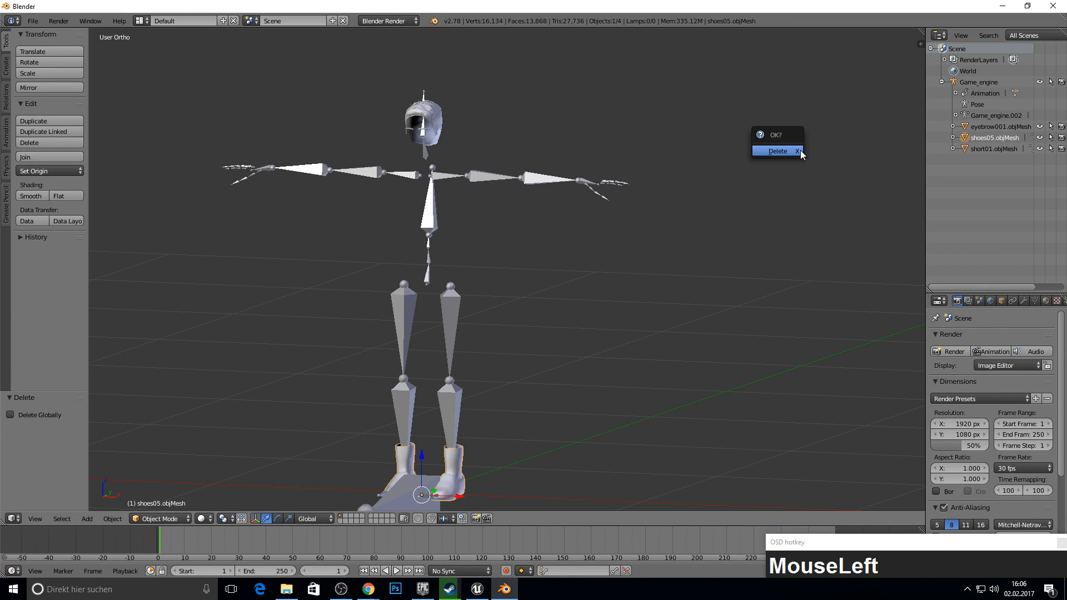
left_click(795, 150)
left_click(986, 139)
key("Delete")
left_click(753, 143)
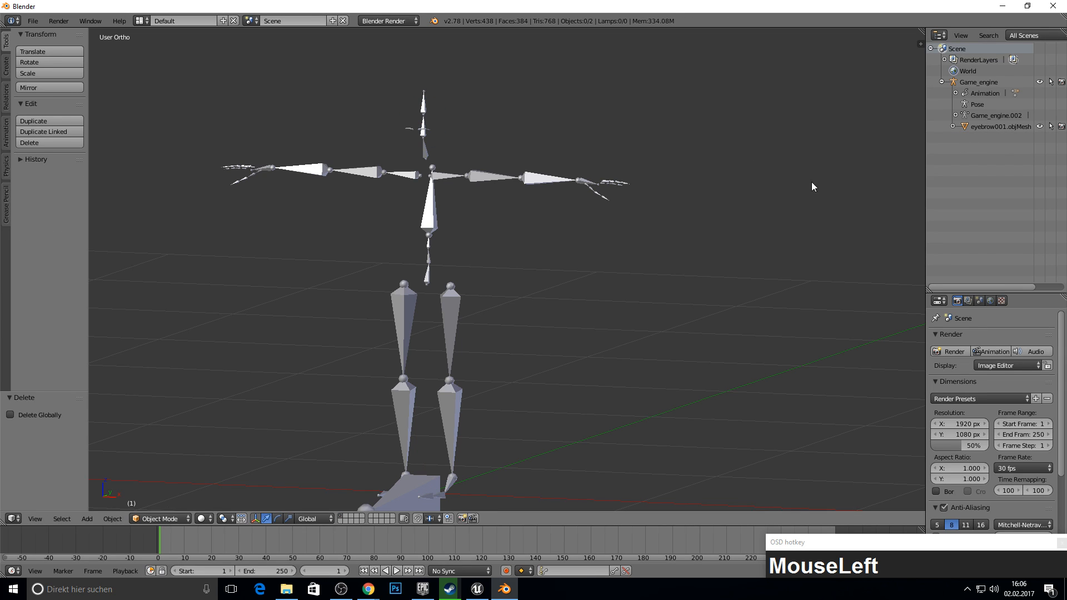
Export the eyebrows with their armature as an FBX file named maleBrowwAnims.fbx in the BlenderExports folder.
middle_click_drag(711, 137, 415, 147)
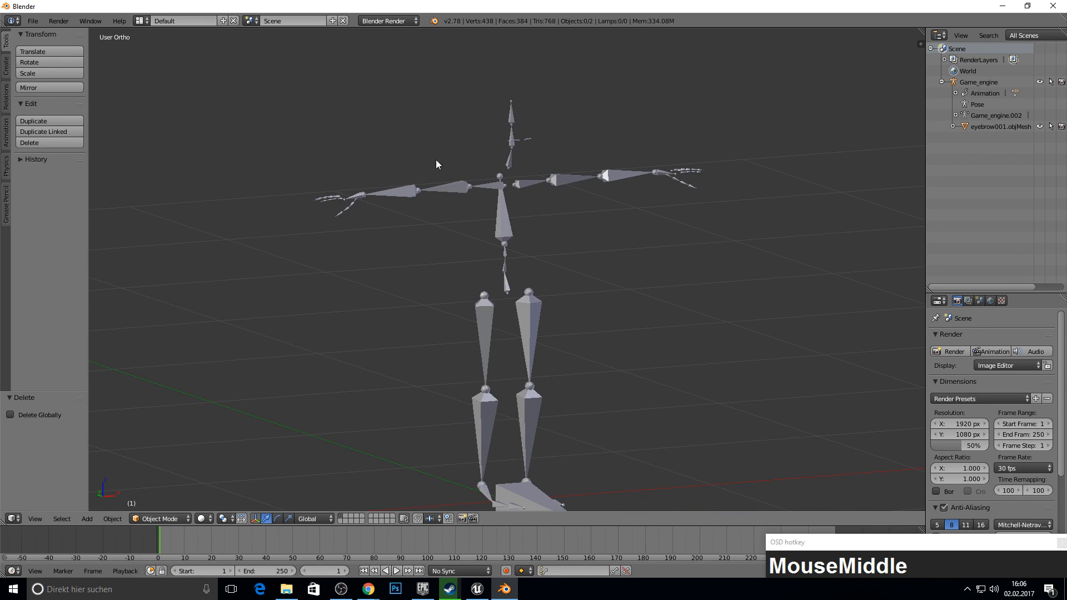
left_click(33, 20)
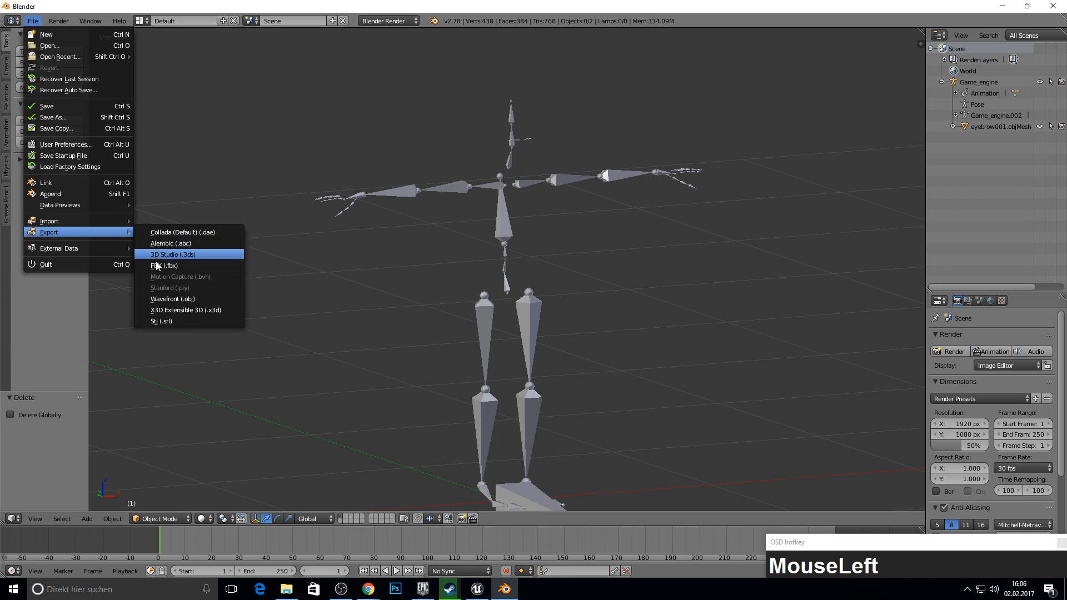
left_click(188, 261)
left_click(172, 62)
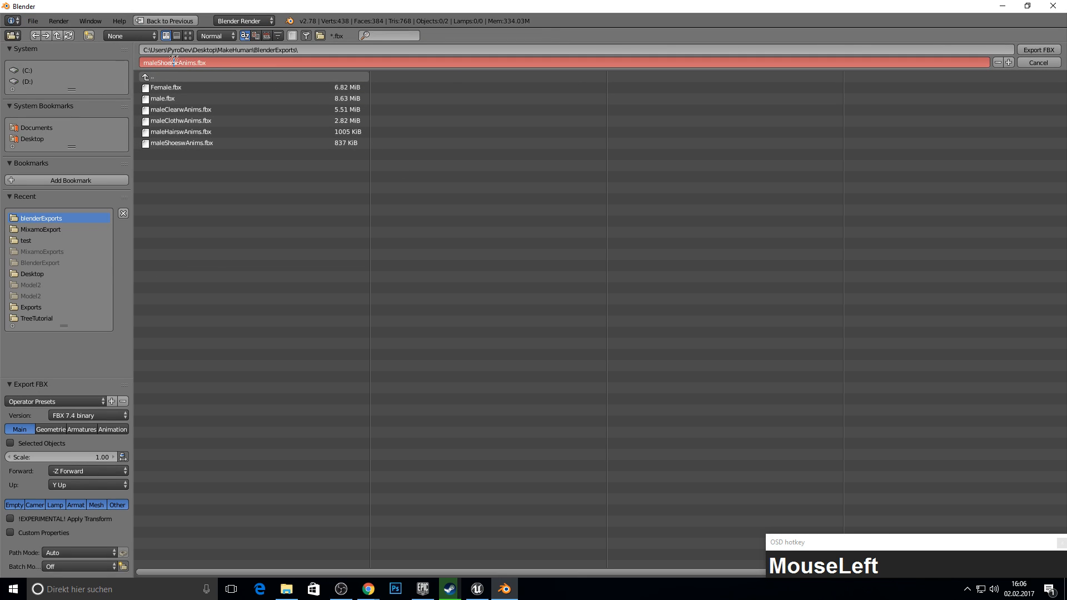
key("BackSpace")
key("BackSpace")
key("BackSpace")
type("Brow")
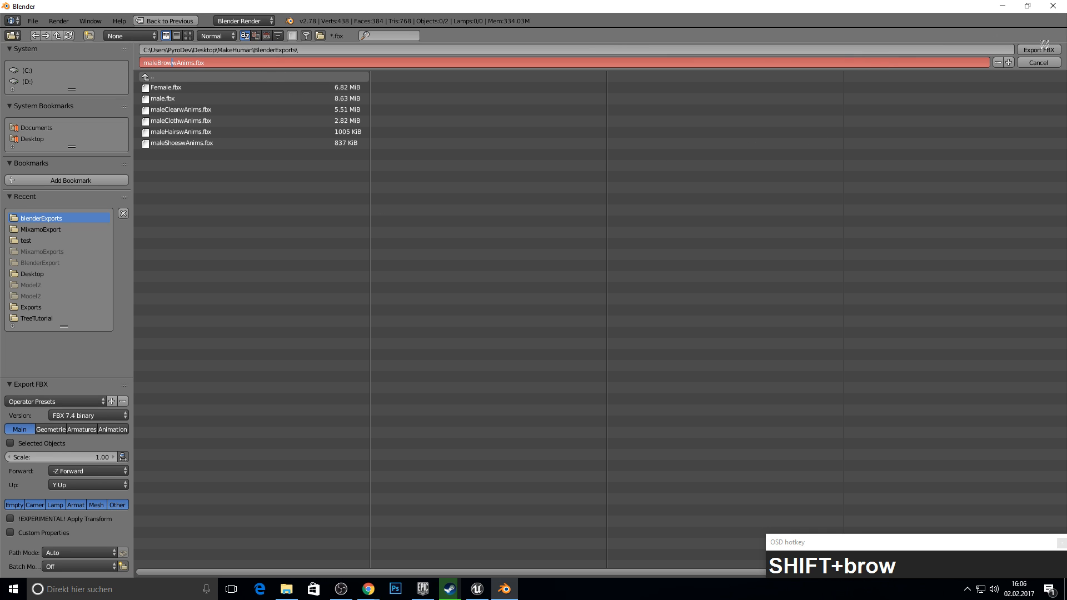
left_click(1042, 49)
Select and delete all remaining male objects, the armature and the eyebrow001 mesh, to empty the scene.
middle_click_drag(540, 168, 562, 162)
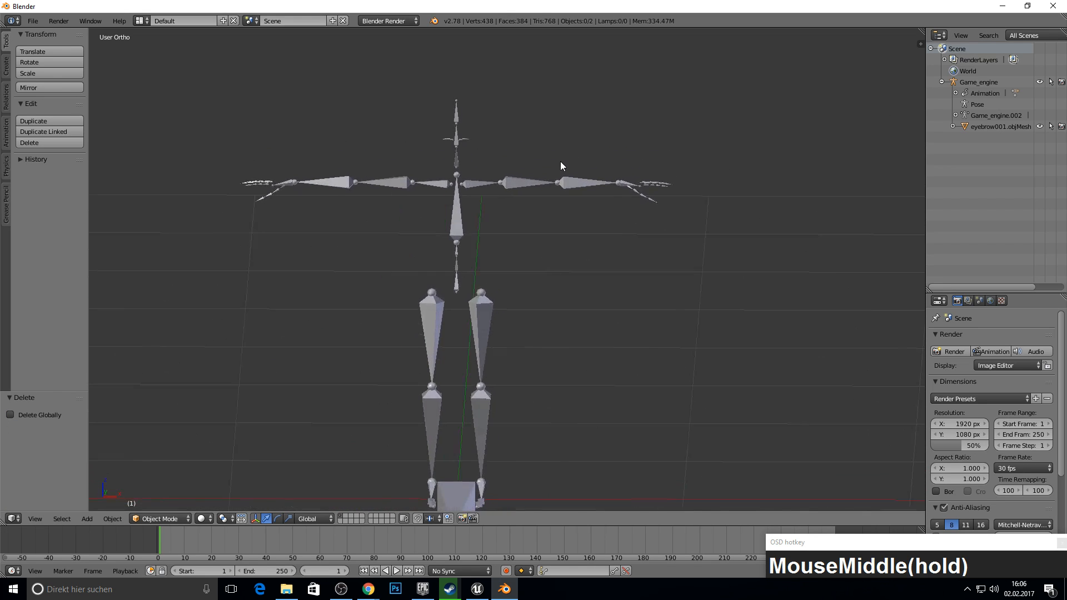
scroll(490, 135, "down", 4)
middle_click_drag(489, 135, 430, 132)
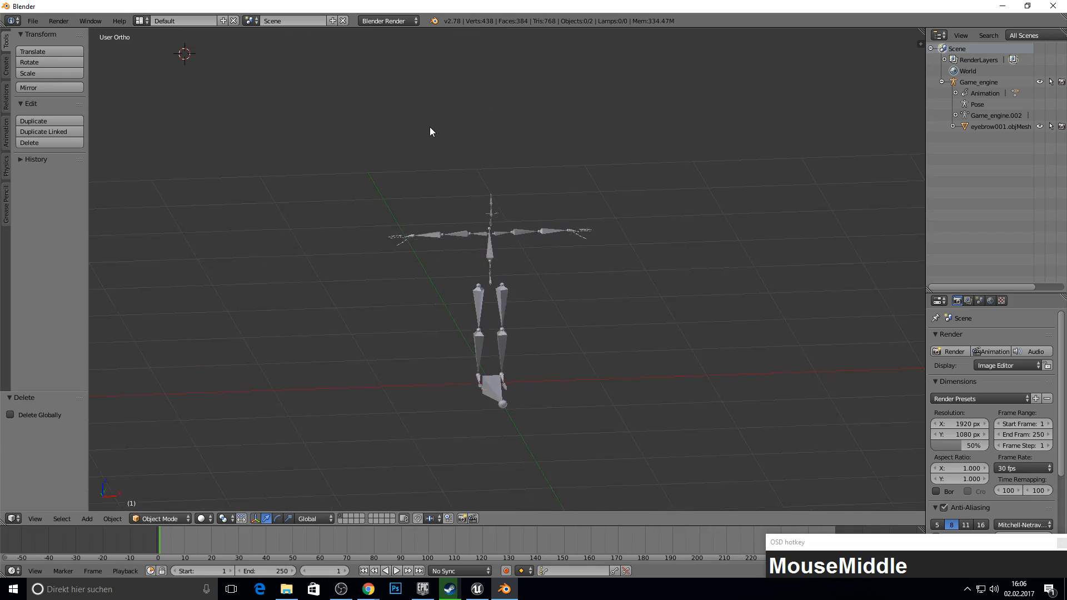
key("a")
key("a")
left_click(430, 126)
key("a")
key("a")
key("a")
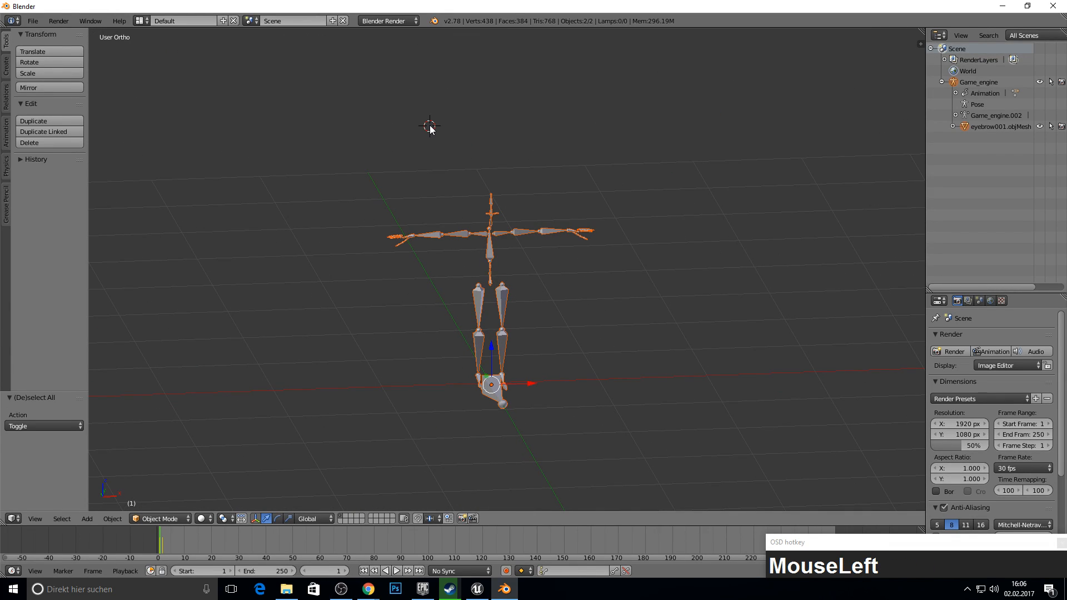
key("x")
left_click(572, 222)
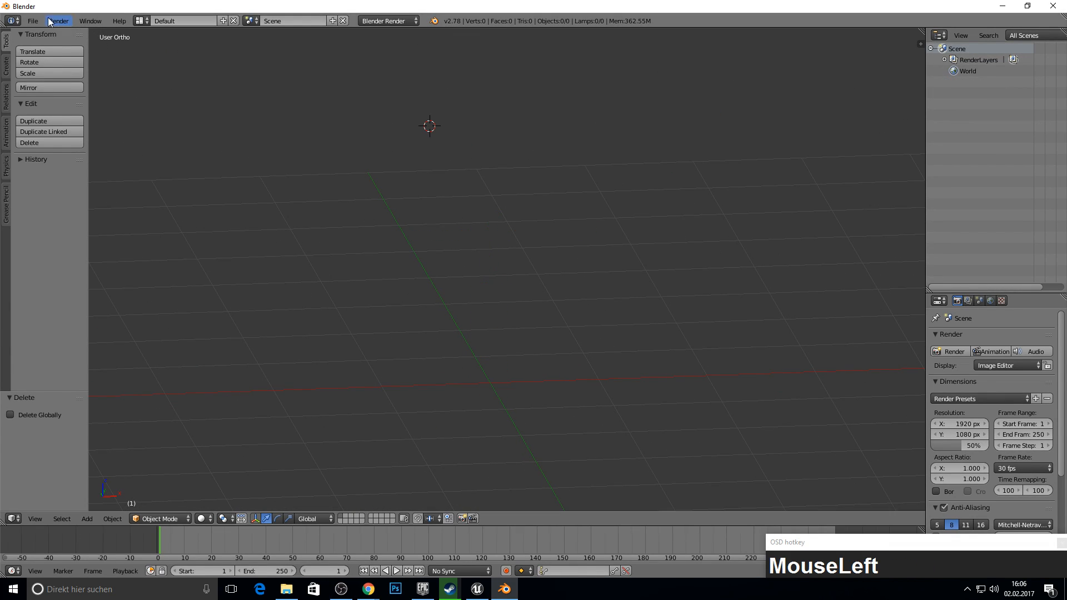
Import the female character from Female.fbx into the empty scene.
left_click(33, 20)
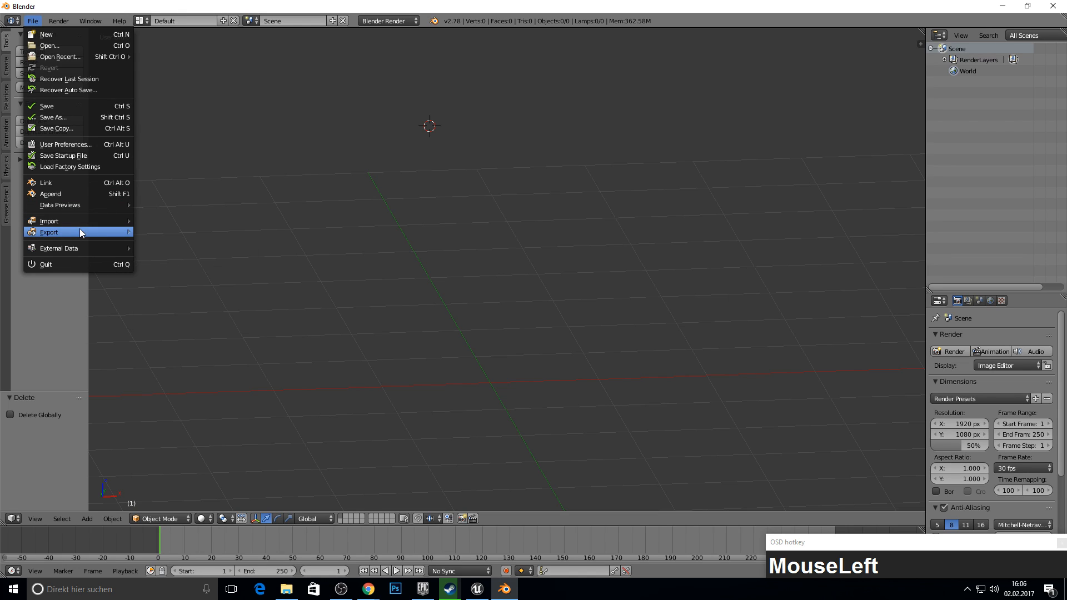
mouse_move(68, 220)
left_click(177, 255)
left_click(177, 87)
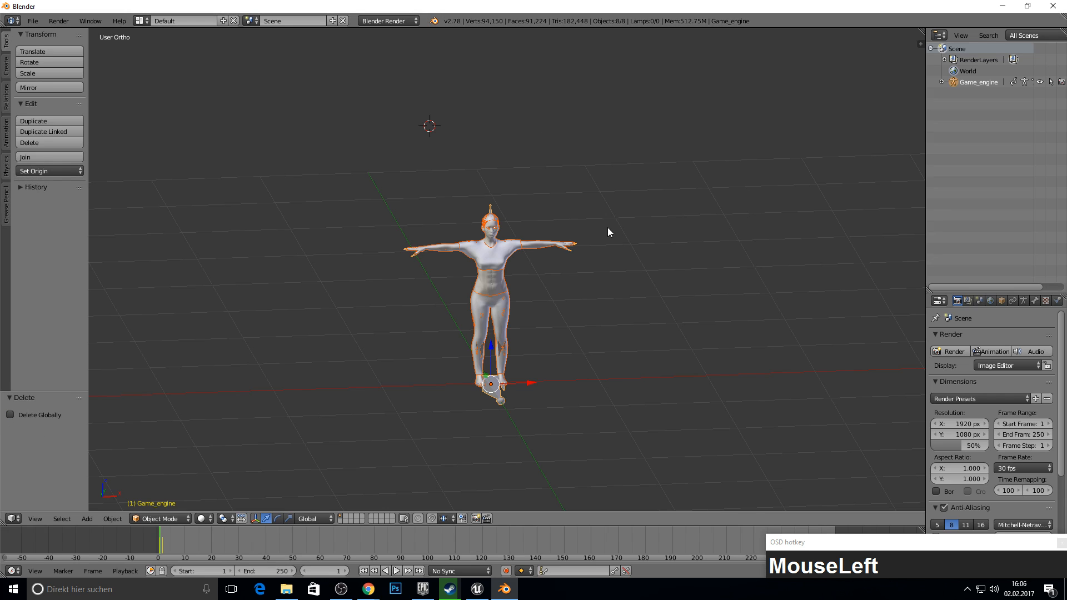
Select the female_sportsuit01 mesh at the legs in front view and expand the Game_engine hierarchy.
middle_click_drag(608, 228, 554, 208)
key("KP_1")
scroll(455, 379, "up", 5)
middle_click_drag(455, 379, 500, 236, "shift")
scroll(461, 223, "up", 4)
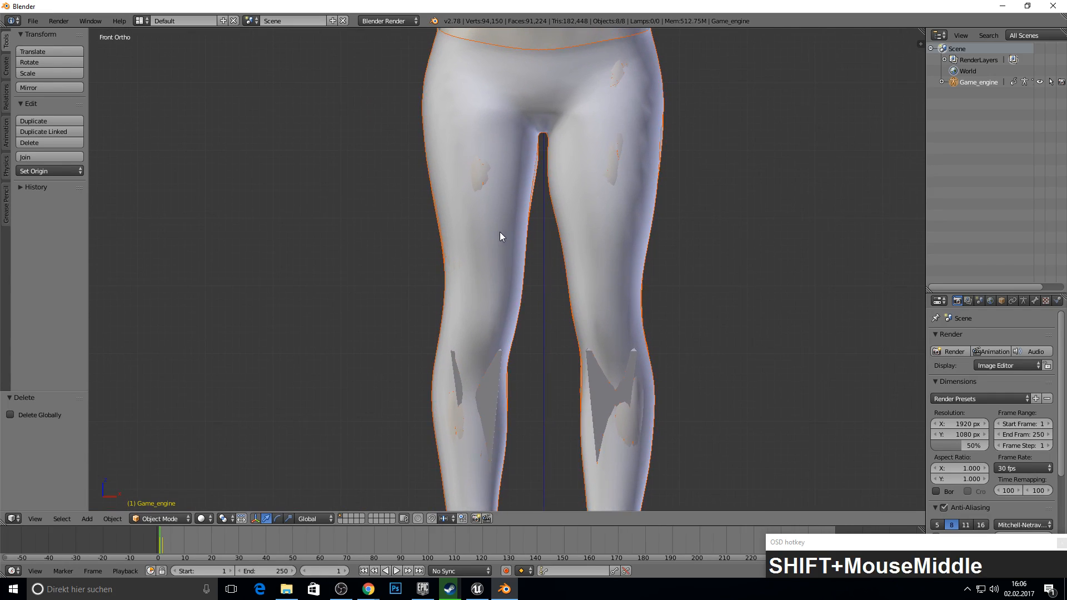
right_click(596, 383)
left_click(942, 82)
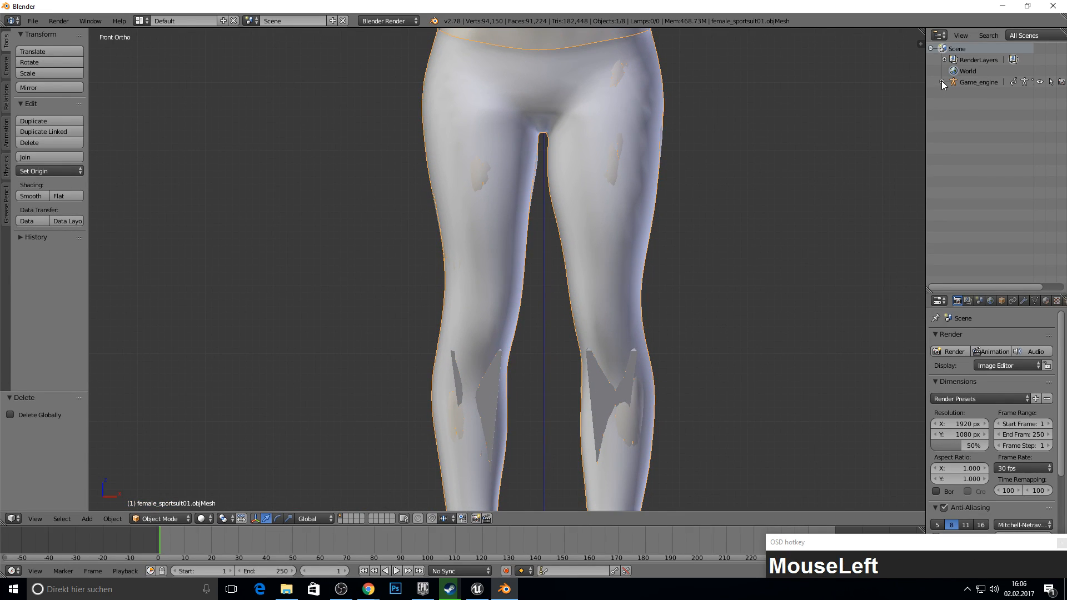
Hide the Game_engine armature so that only the female character's meshes are displayed.
left_click(985, 119)
scroll(679, 217, "down", 4)
middle_click_drag(679, 217, 632, 220)
key("h")
middle_click_drag(507, 239, 528, 206)
key("Tab")
scroll(533, 199, "up", 3)
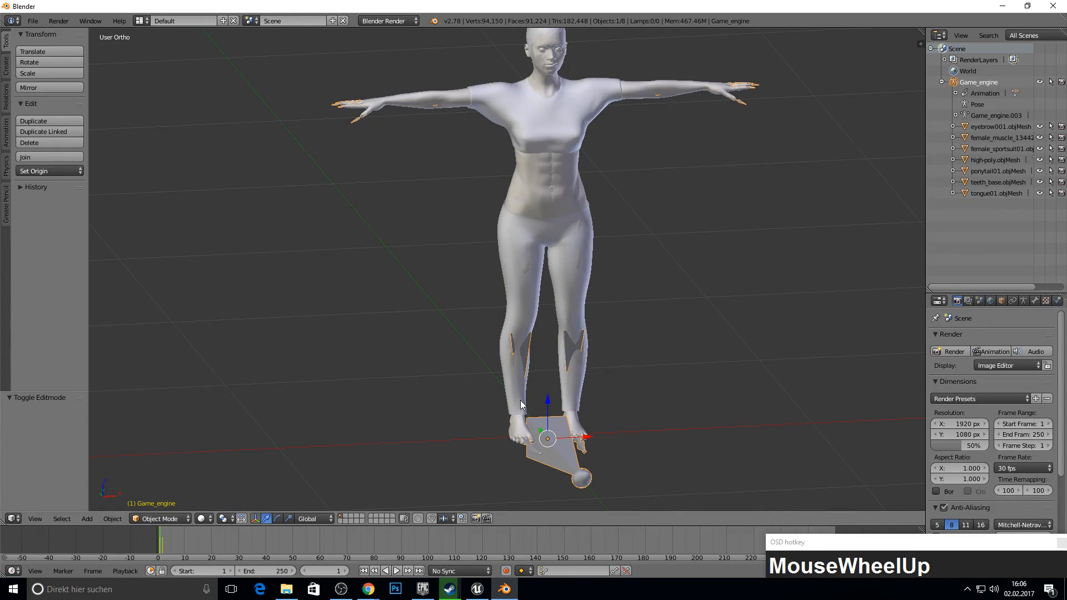
middle_click_drag(547, 389, 562, 286)
scroll(564, 312, "up", 3)
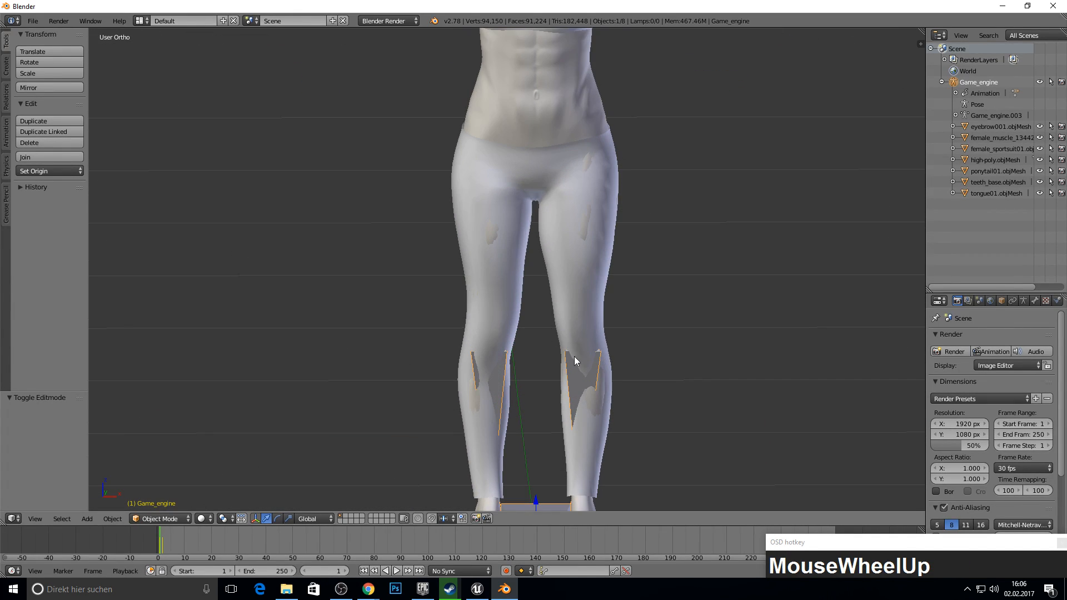
right_click_drag(578, 382, 570, 389)
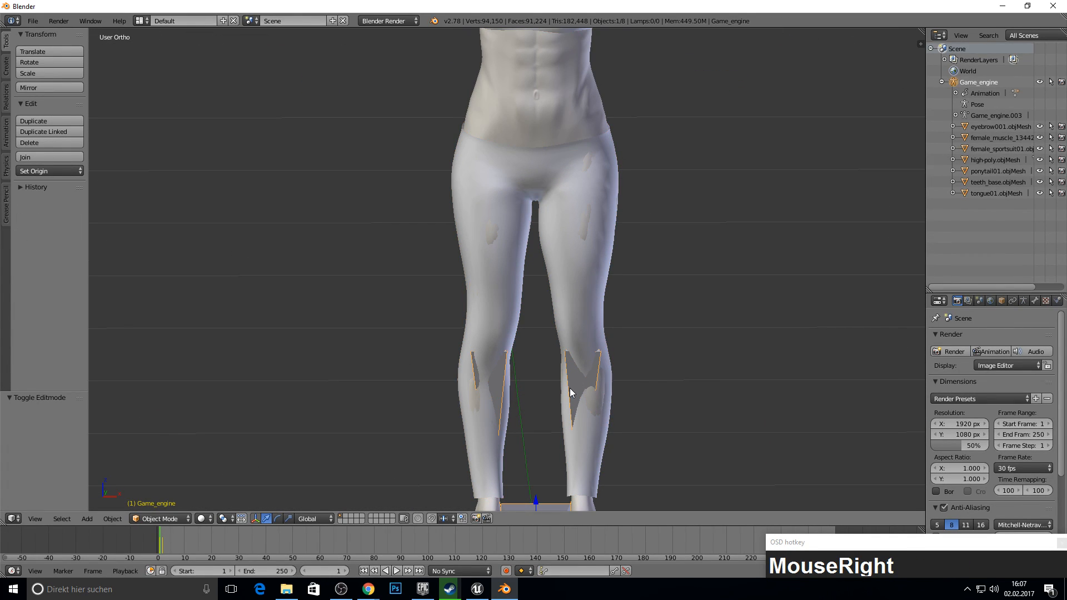
key("h")
scroll(526, 310, "up", 4)
middle_click_drag(529, 312, 505, 207, "shift")
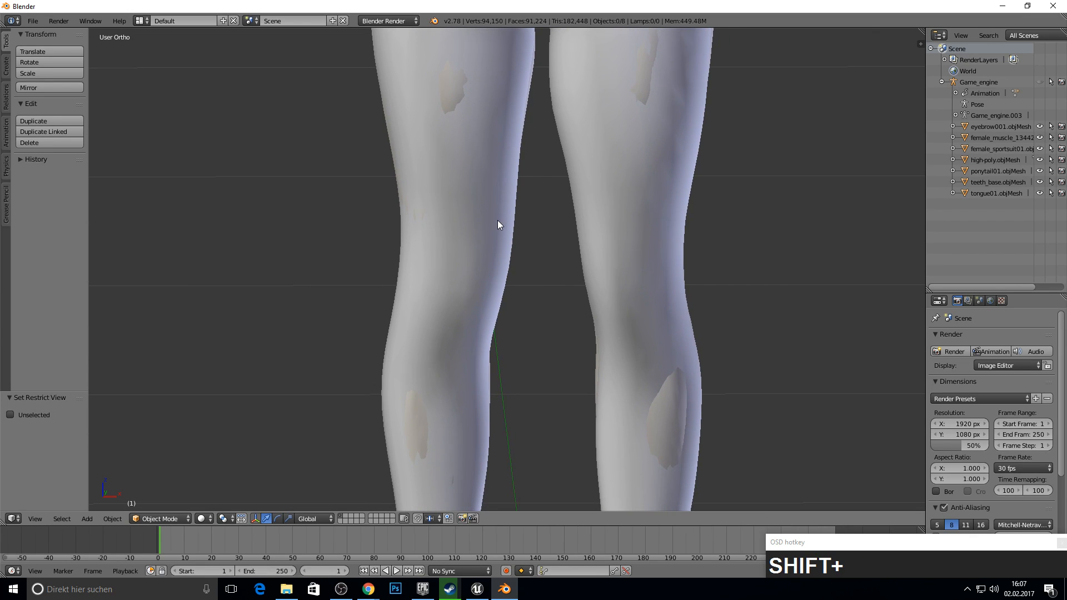
Select the female_sportsuit01 mesh and switch it to Sculpt Mode.
scroll(490, 223, "down", 1)
left_click(165, 519)
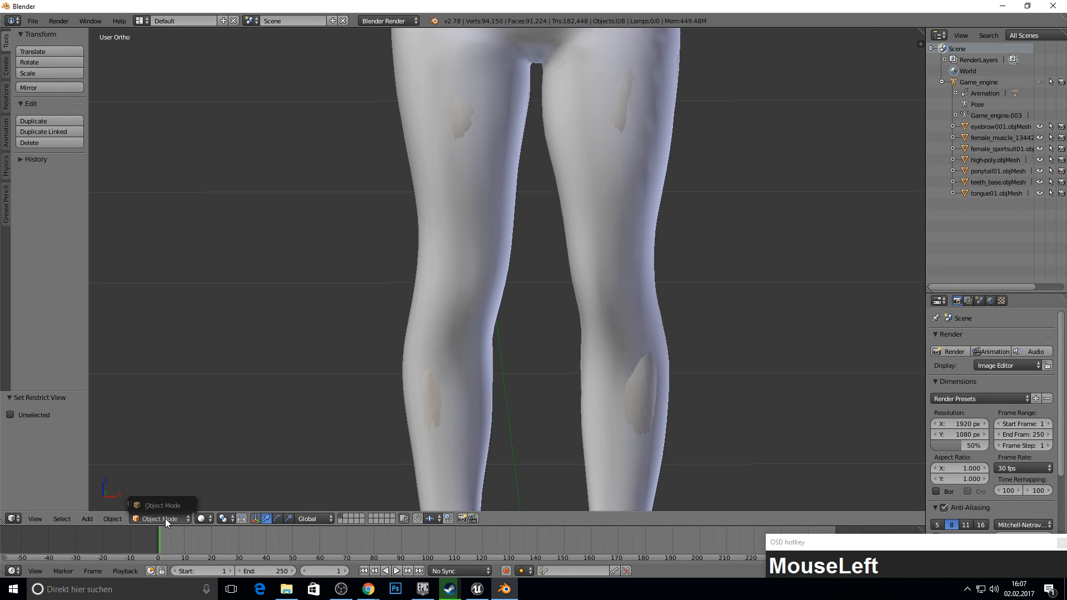
right_click(437, 336)
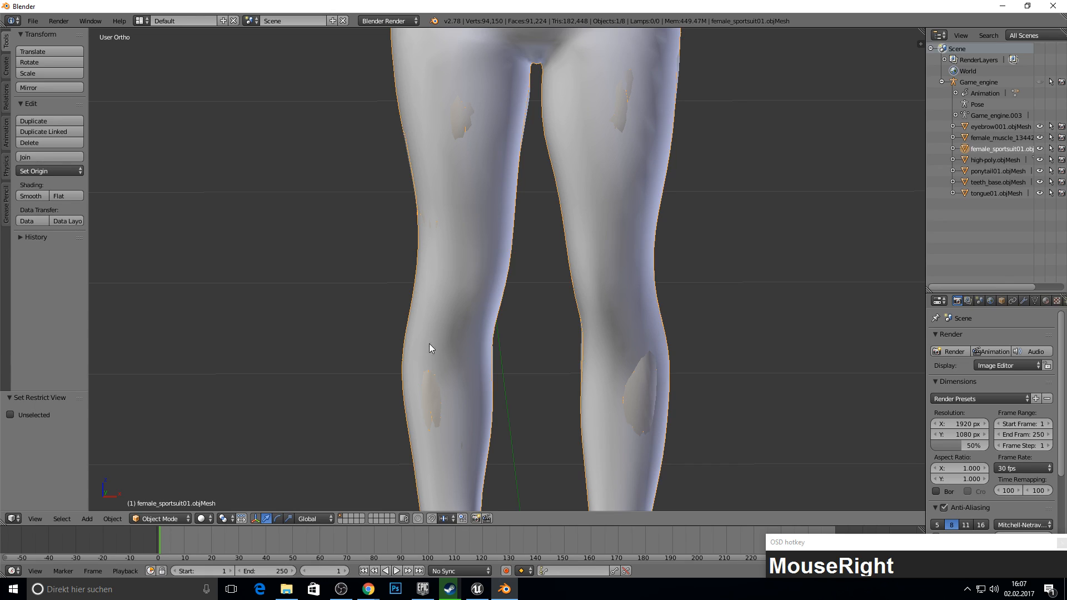
left_click(155, 518)
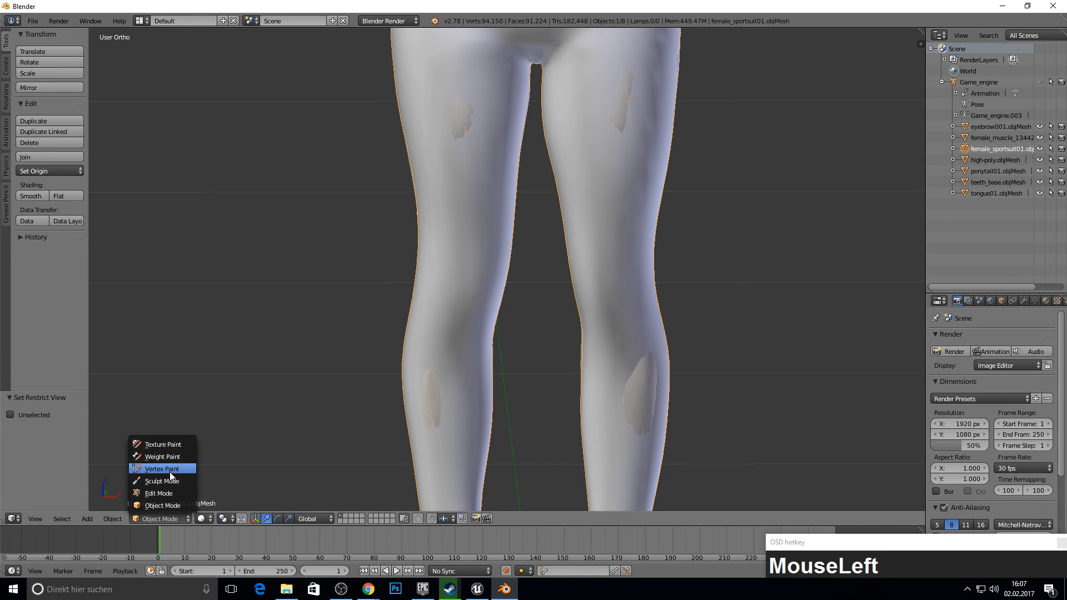
left_click(161, 482)
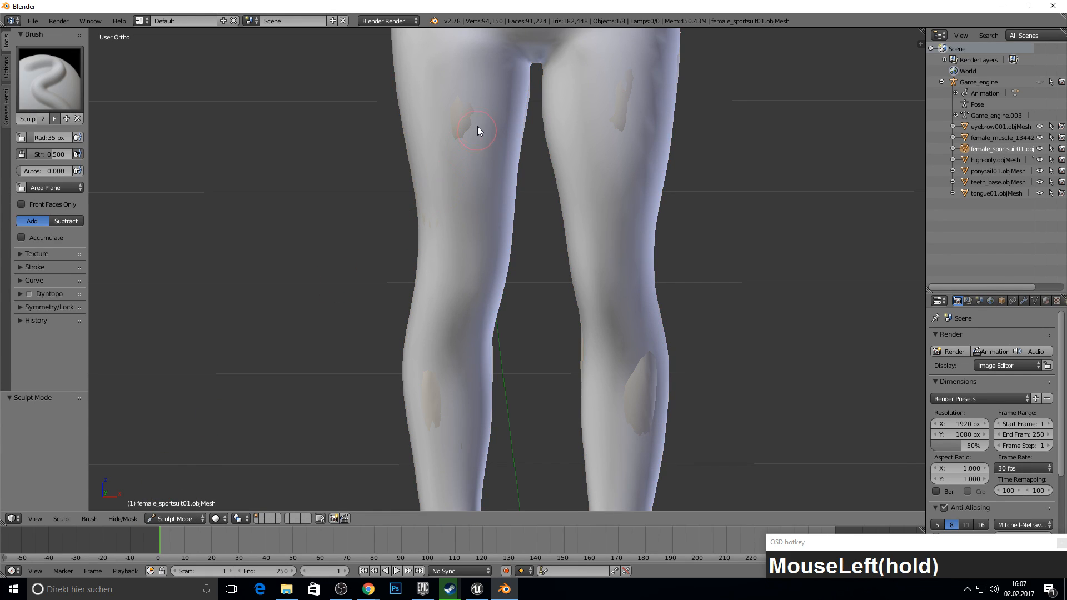
Sculpt the sportsuit outward over the skin patches showing through the front of the legs with the SculptDraw brush.
left_click_drag(611, 341, 644, 425)
mouse_move(653, 393)
middle_mouse_down()
mouse_move(531, 332)
mouse_move(612, 313)
mouse_move(632, 277)
mouse_move(597, 327)
middle_mouse_up()
scroll(613, 313, "down", 3)
scroll(595, 320, "up", 6)
mouse_move(631, 319)
left_mouse_down()
mouse_move(629, 409)
mouse_move(649, 343)
mouse_move(615, 350)
mouse_move(661, 408)
left_mouse_up()
mouse_move(661, 408)
middle_mouse_down()
mouse_move(564, 345)
mouse_move(635, 311)
middle_mouse_up()
mouse_move(614, 230)
left_mouse_down()
mouse_move(582, 227)
mouse_move(563, 202)
mouse_move(608, 210)
mouse_move(572, 209)
mouse_move(599, 216)
left_mouse_up()
Switch to the Smooth brush and smooth the sportsuit surface at the back of the hips and upper thighs.
left_click(50, 77)
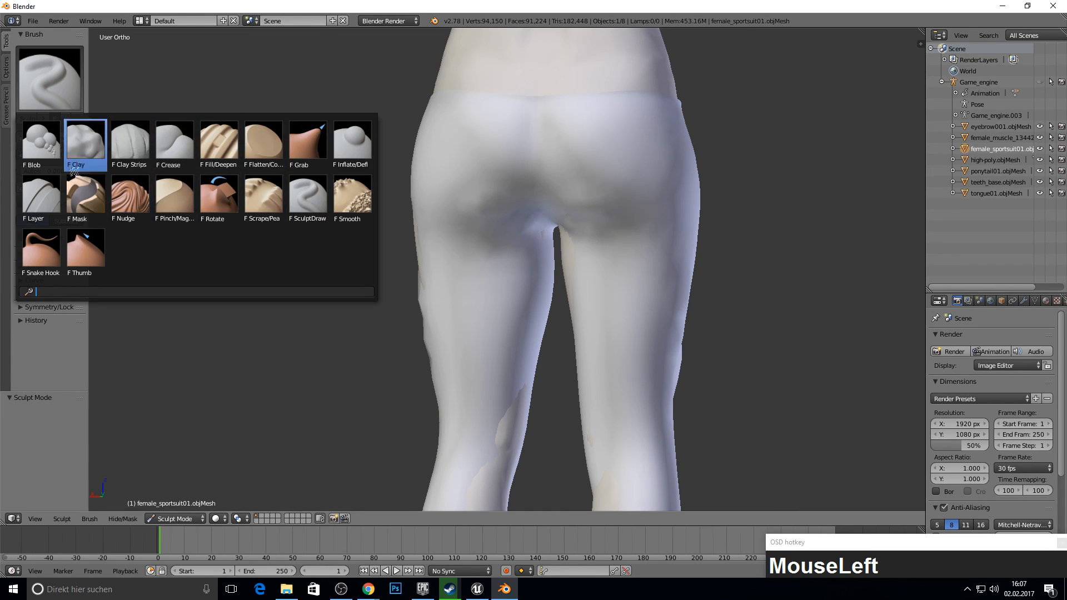
left_click(352, 198)
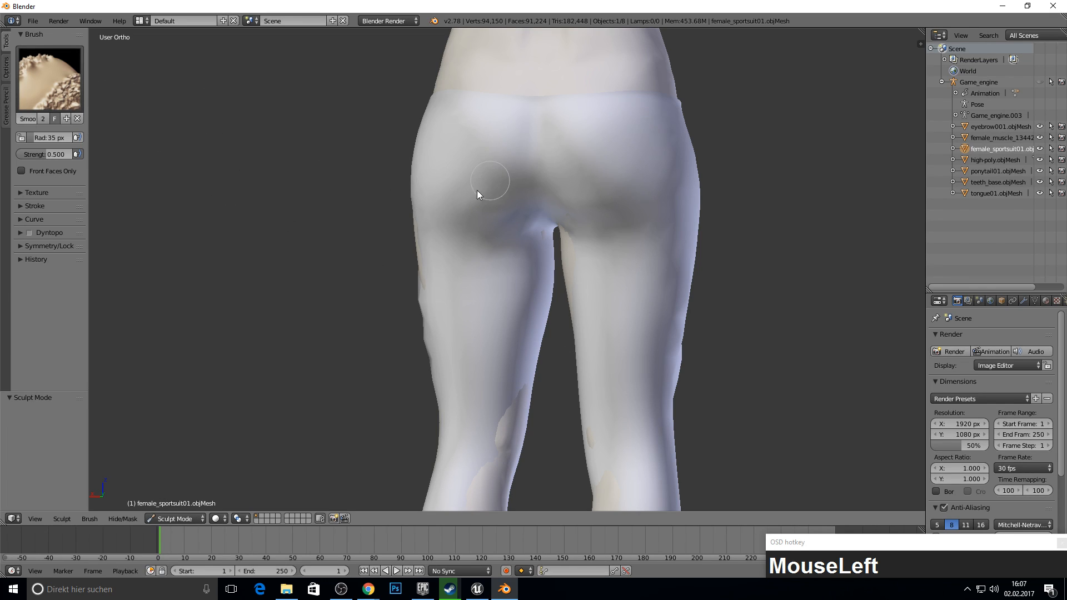
left_click_drag(466, 270, 613, 219)
Return to the SculptDraw brush and build up the sportsuit over the skin patches on the backs of the knees and calves.
left_click(50, 78)
left_click(301, 204)
mouse_move(603, 213)
left_mouse_down()
mouse_move(591, 210)
mouse_move(608, 204)
left_mouse_up()
left_click_drag(522, 391, 509, 450)
middle_click_drag(509, 396, 505, 423)
left_click(498, 344)
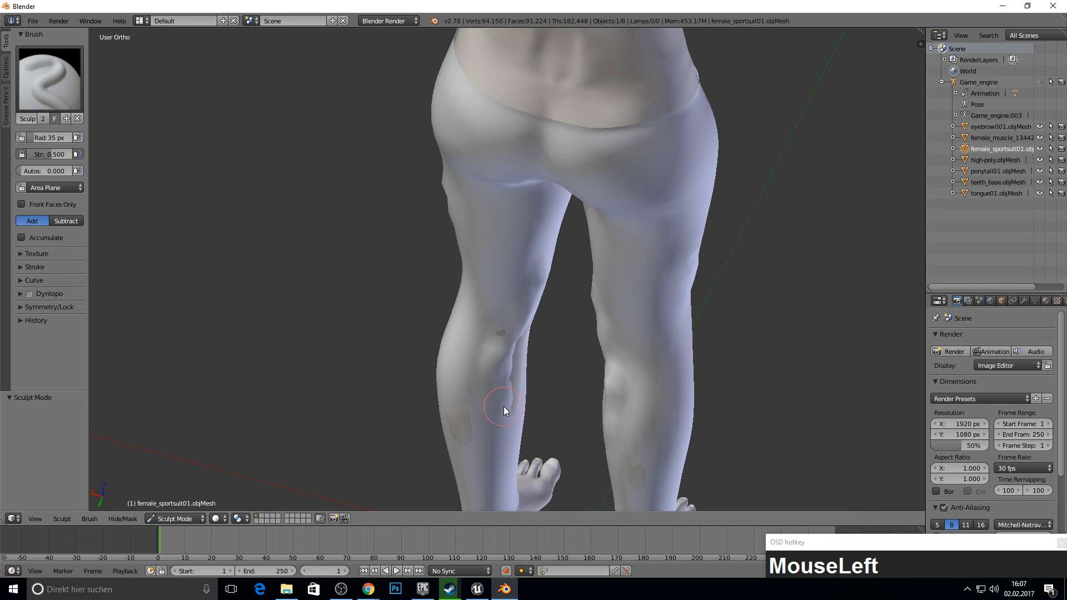
mouse_move(522, 350)
left_mouse_down()
mouse_move(513, 371)
mouse_move(521, 366)
left_mouse_up()
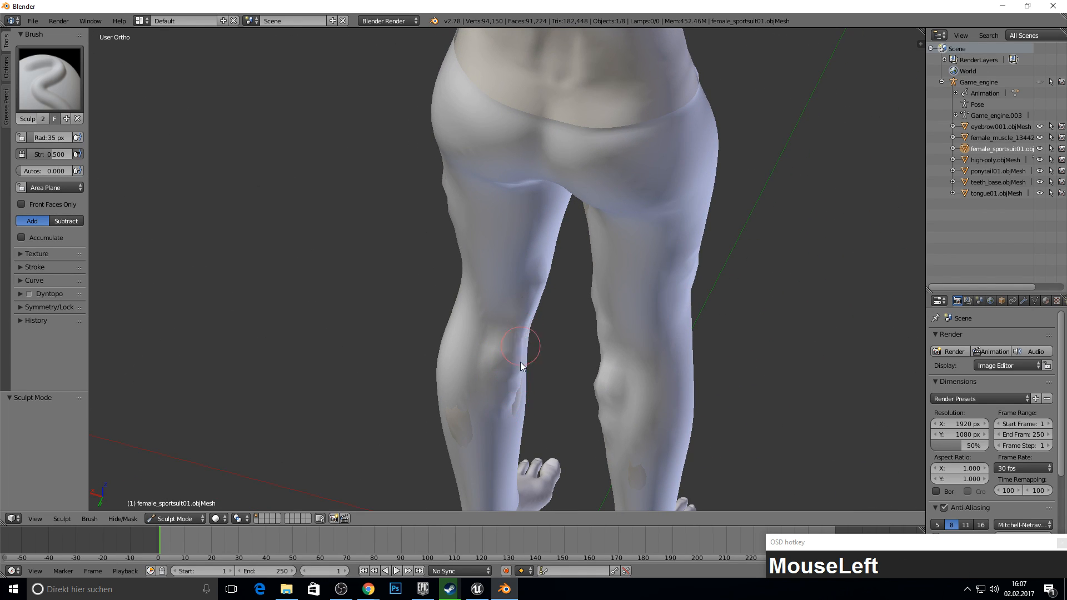
left_click_drag(462, 434, 459, 416)
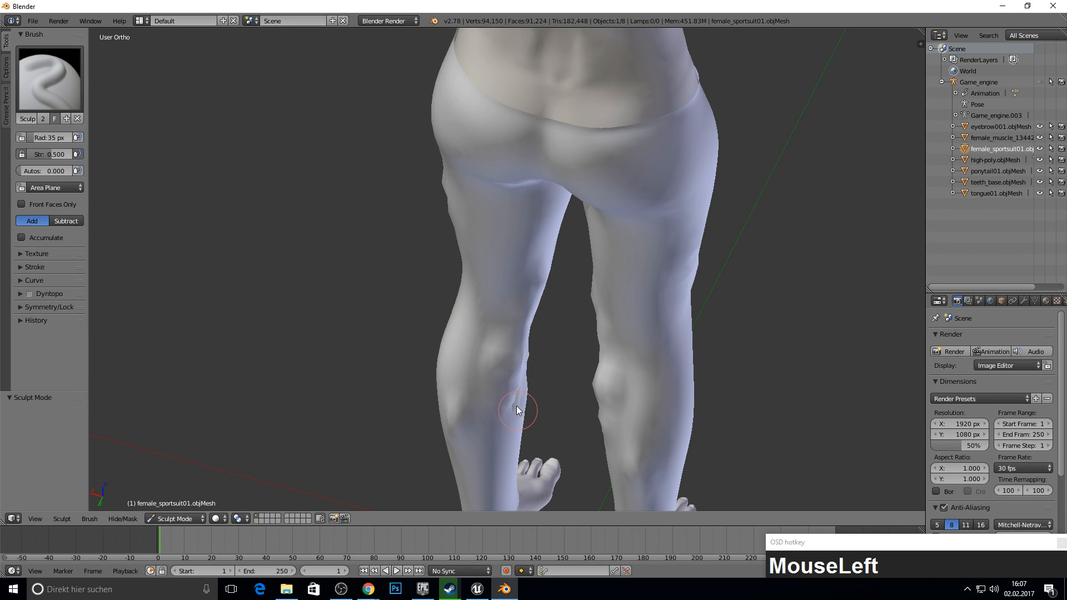
Sculpt the sportsuit over the skin patches on the front of the left thigh and on the inner and outer thighs from behind.
key("KP_1")
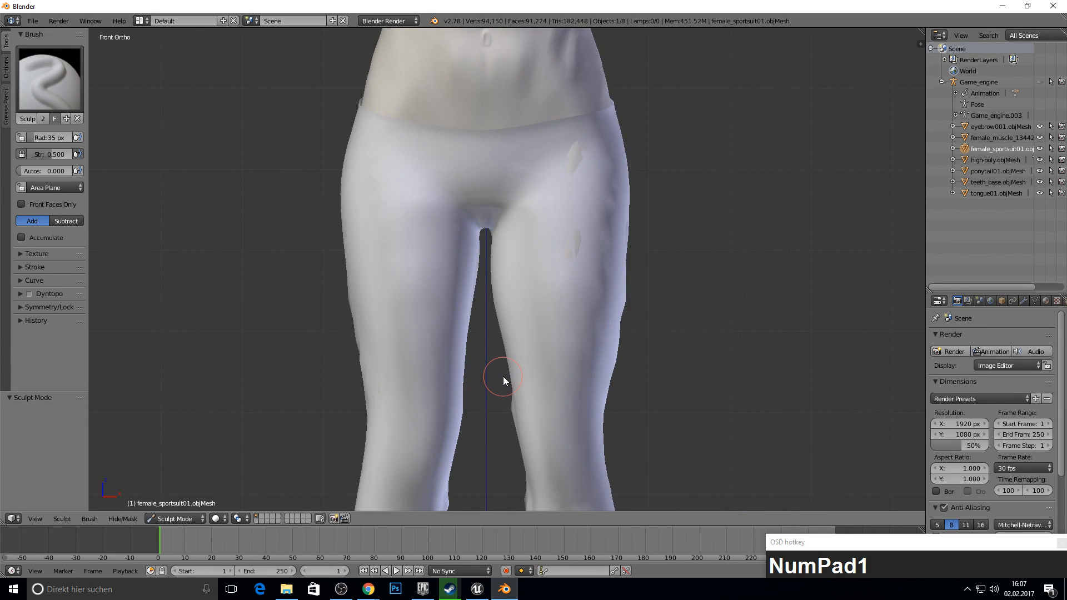
left_click_drag(569, 236, 578, 228)
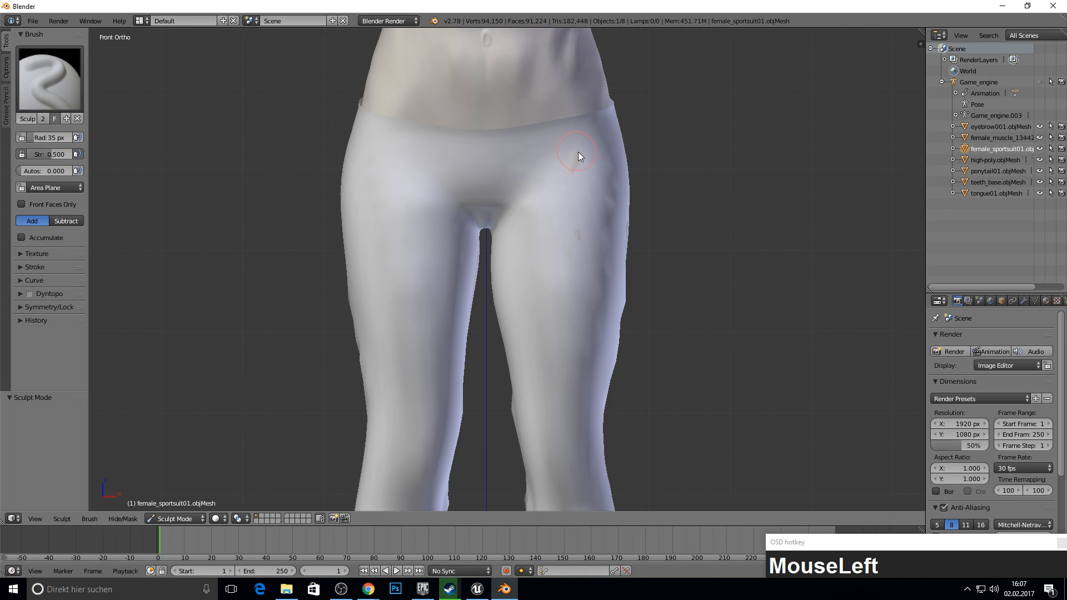
scroll(578, 243, "down", 5)
middle_click_drag(513, 360, 545, 85, "shift")
scroll(519, 202, "up", 5)
middle_click_drag(516, 194, 756, 214)
left_click_drag(447, 263, 453, 301)
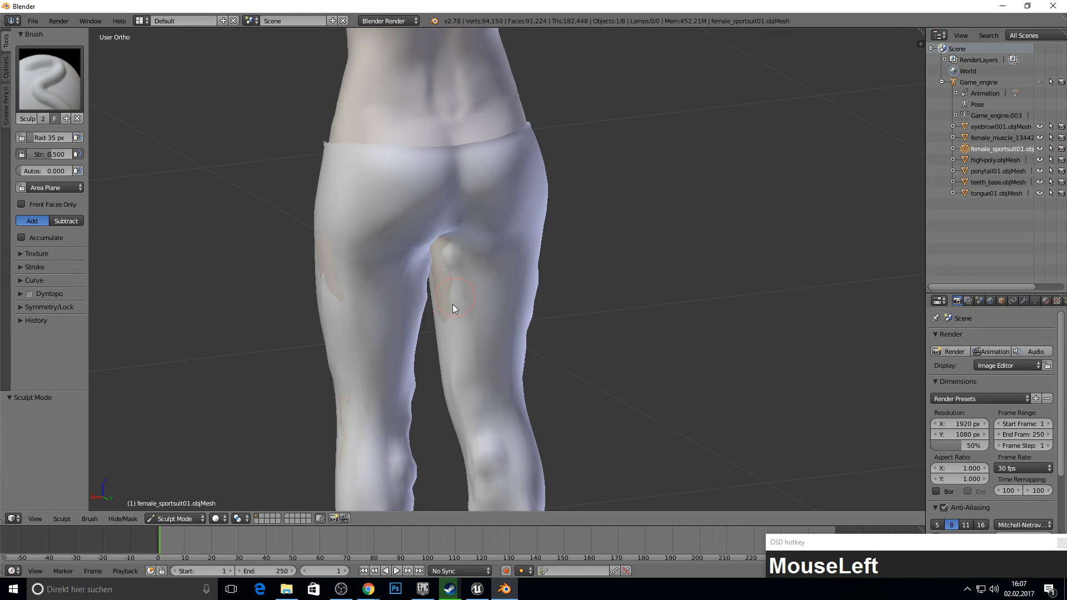
middle_click_drag(435, 256, 447, 243)
left_click_drag(447, 242, 450, 255)
mouse_move(324, 244)
left_mouse_down()
mouse_move(336, 298)
mouse_move(332, 265)
left_mouse_up()
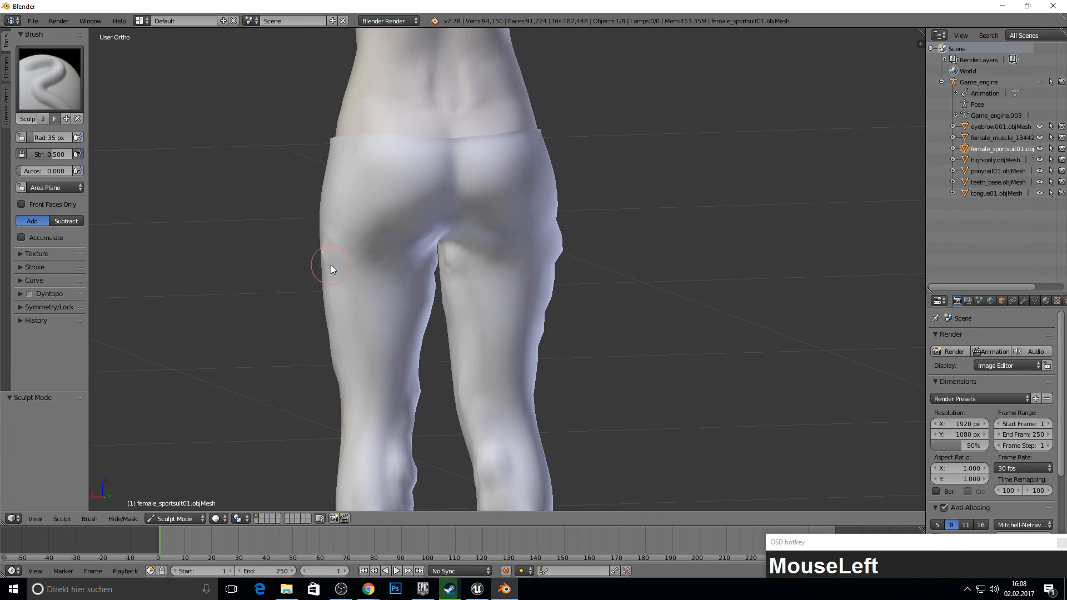
Switch to the Smooth brush and smooth the sportsuit along the outer hip and the inner leg and knee from behind.
middle_click_drag(470, 249, 456, 247)
left_click(50, 78)
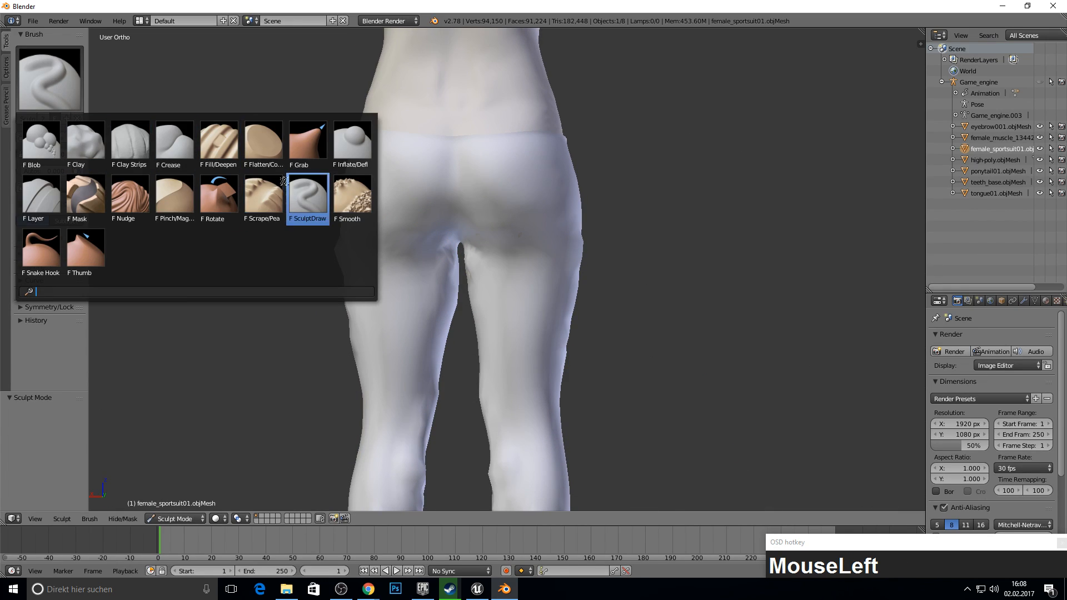
left_click(303, 197)
left_click(50, 78)
left_click(352, 197)
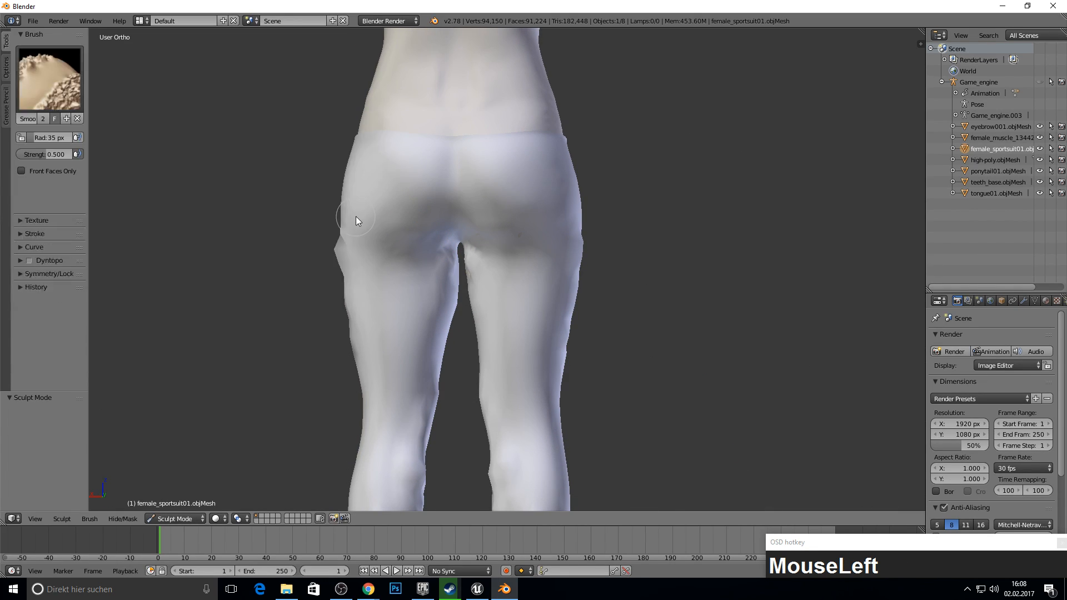
middle_click_drag(353, 219, 449, 237)
left_click_drag(558, 219, 562, 252)
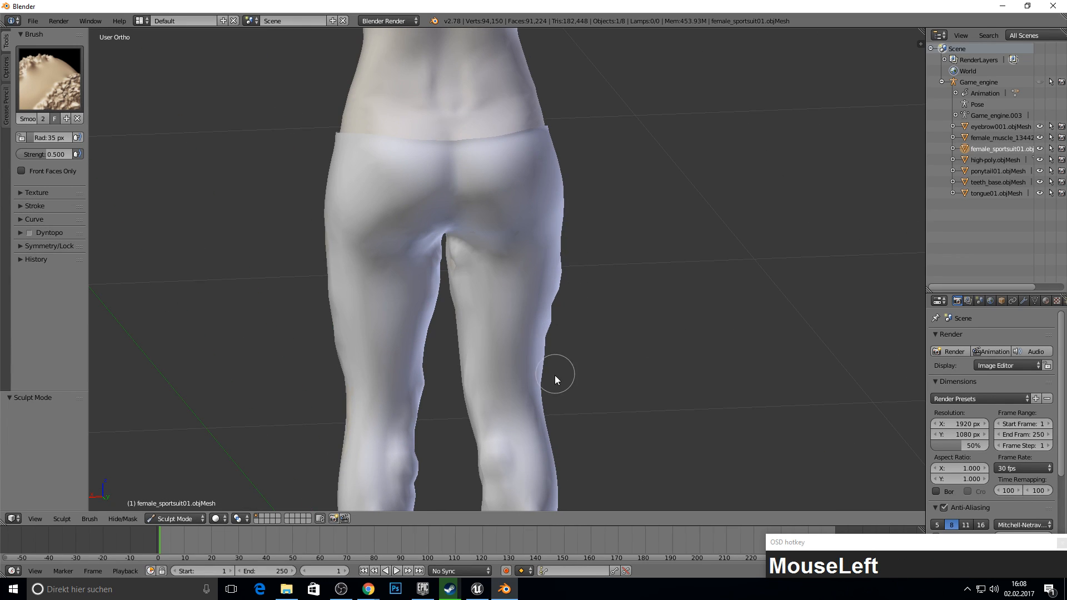
left_click_drag(420, 402, 423, 382)
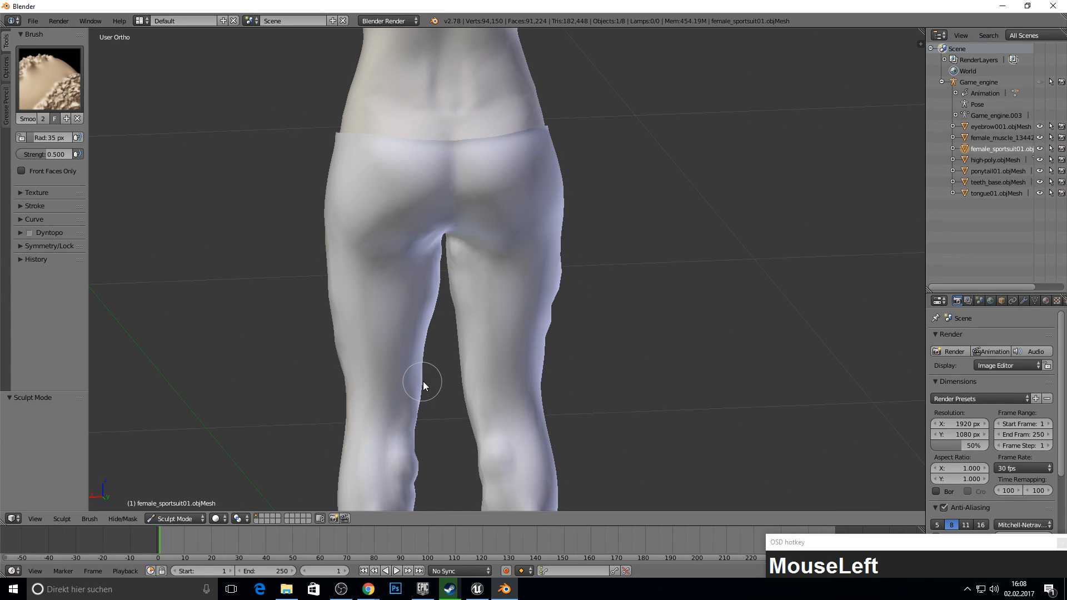
left_click_drag(425, 472, 415, 464)
Smooth the sportsuit around the knees and lower legs from the side.
middle_click_drag(344, 361, 446, 176)
left_click(495, 305)
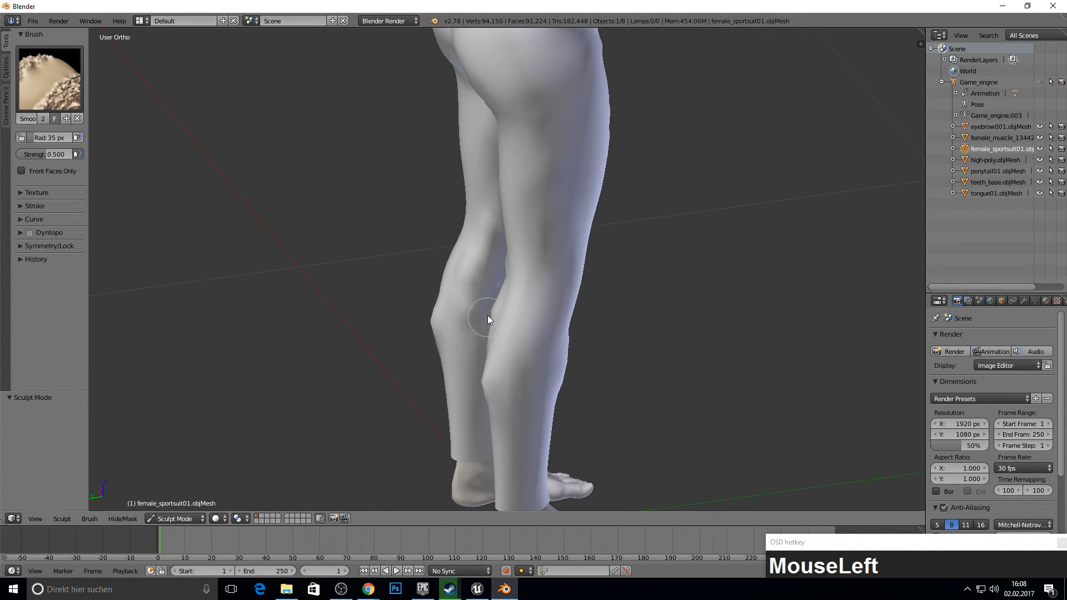
middle_click_drag(481, 382, 506, 321)
left_click_drag(505, 321, 502, 360)
mouse_move(502, 360)
middle_mouse_down()
mouse_move(443, 340)
mouse_move(519, 269)
mouse_move(342, 222)
mouse_move(567, 199)
middle_mouse_up()
scroll(343, 222, "down", 5)
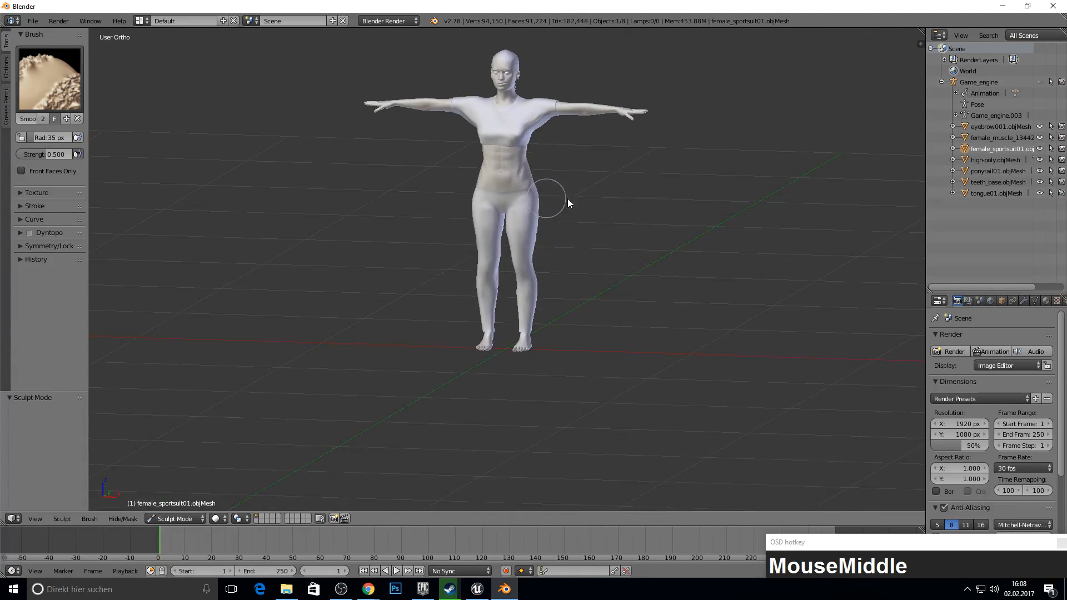
Leave sculpting and delete the female_sportsuit01 mesh from the scene.
left_click(995, 126)
middle_click_drag(676, 122, 672, 121)
key("KP_1")
left_click(995, 137)
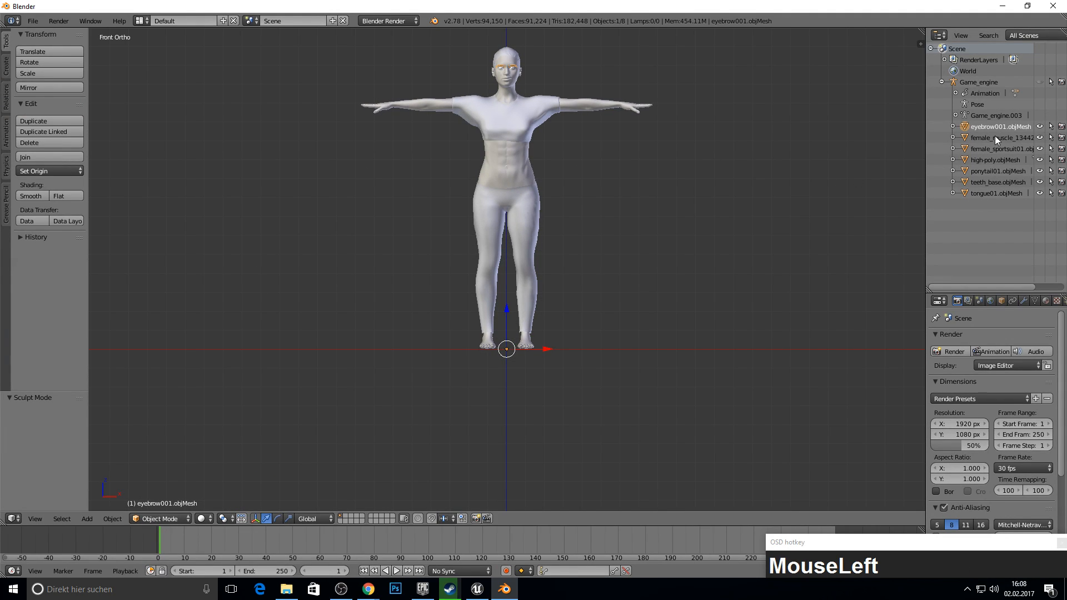
left_click(990, 150)
key("Delete")
mouse_move(188, 519)
left_mouse_down()
mouse_move(180, 479)
mouse_move(178, 503)
left_mouse_up()
key("x")
left_click(873, 127)
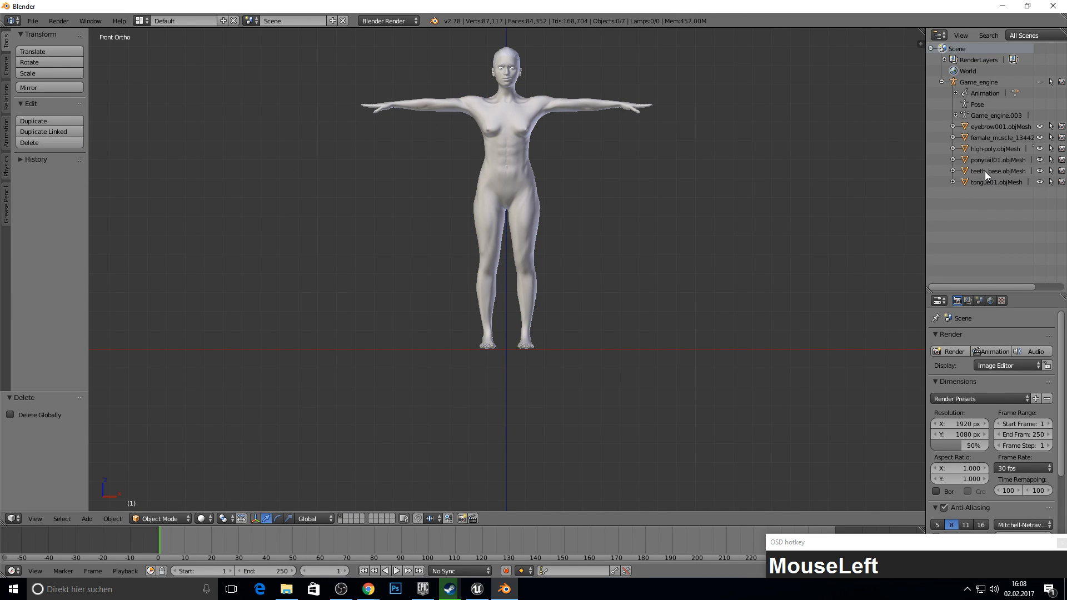
Delete the eyebrow001 and ponytail01 meshes, keeping the body, eyes, teeth and tongue.
left_click(986, 142)
left_click(985, 128)
key("Delete")
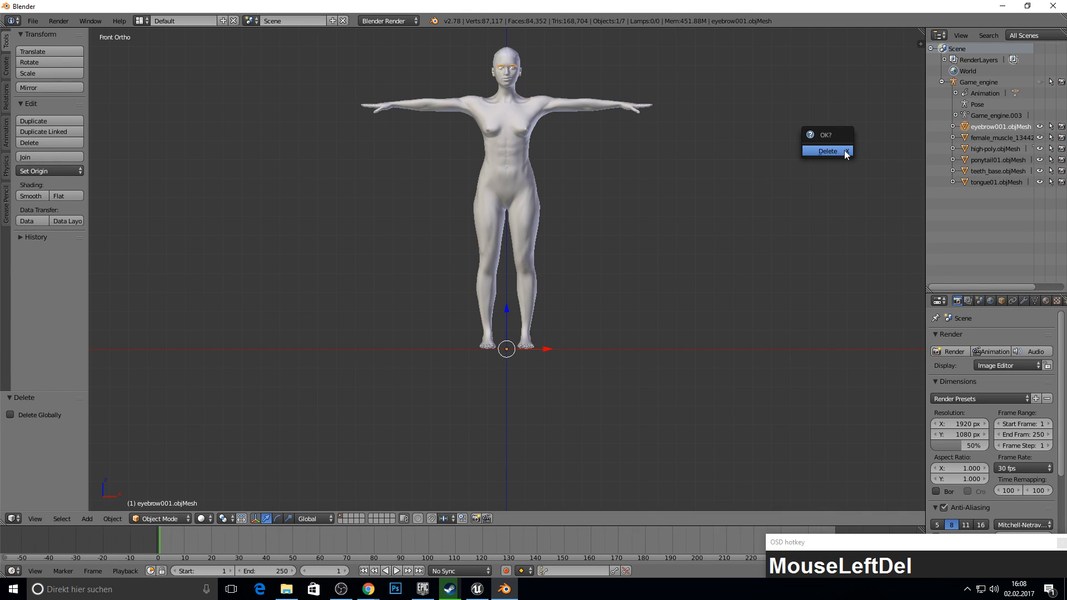
left_click(845, 150)
left_click(988, 148)
key("Delete")
left_click(804, 152)
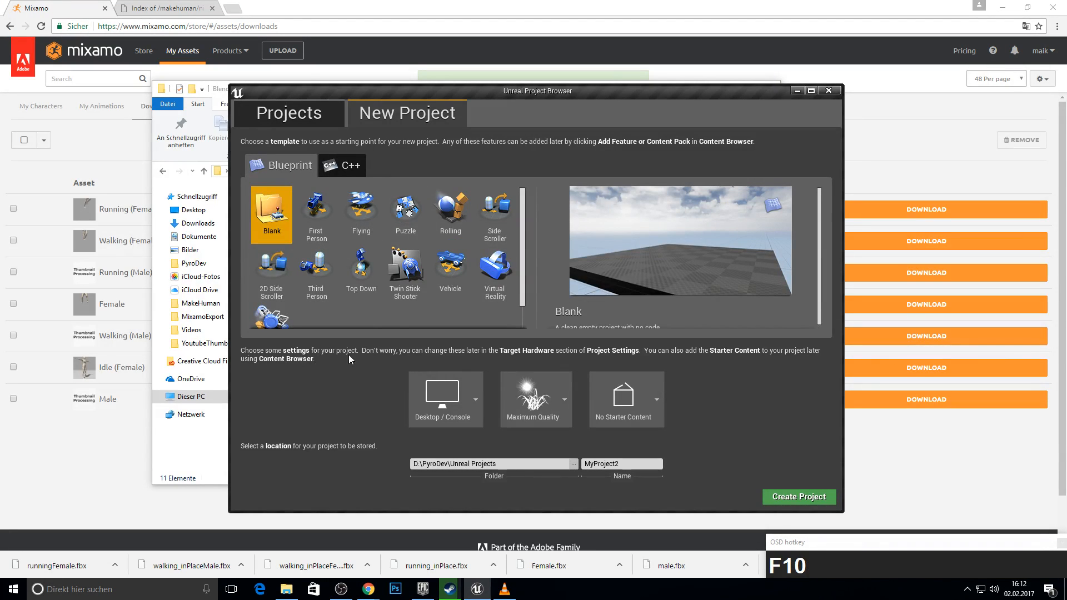
In the Unreal Project Browser, create a Third Person Blueprint project named Char.
left_click(316, 273)
left_click(630, 465)
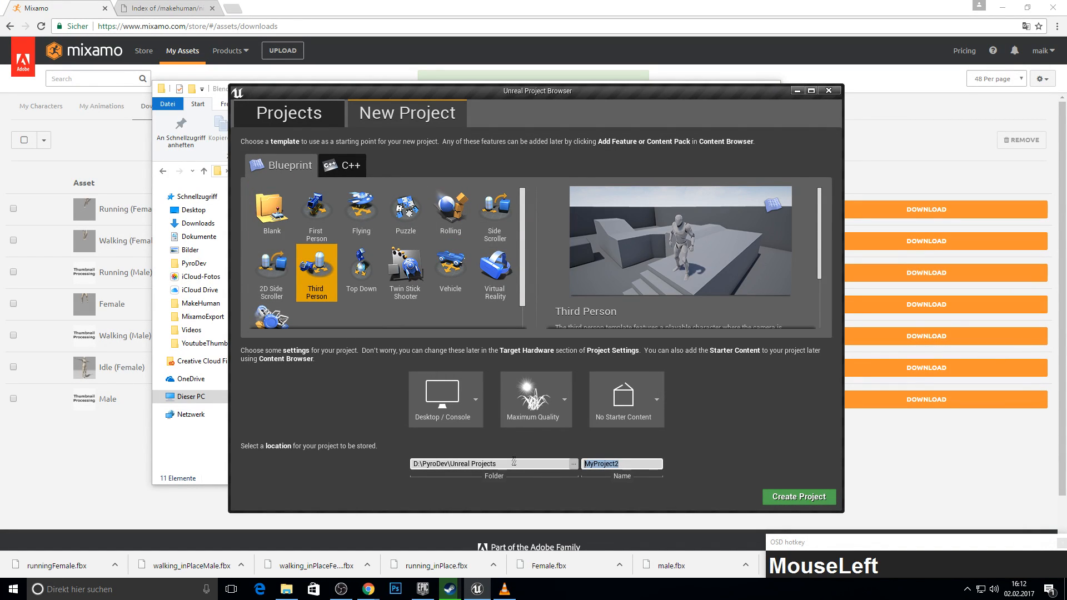
type("Char")
key("Return")
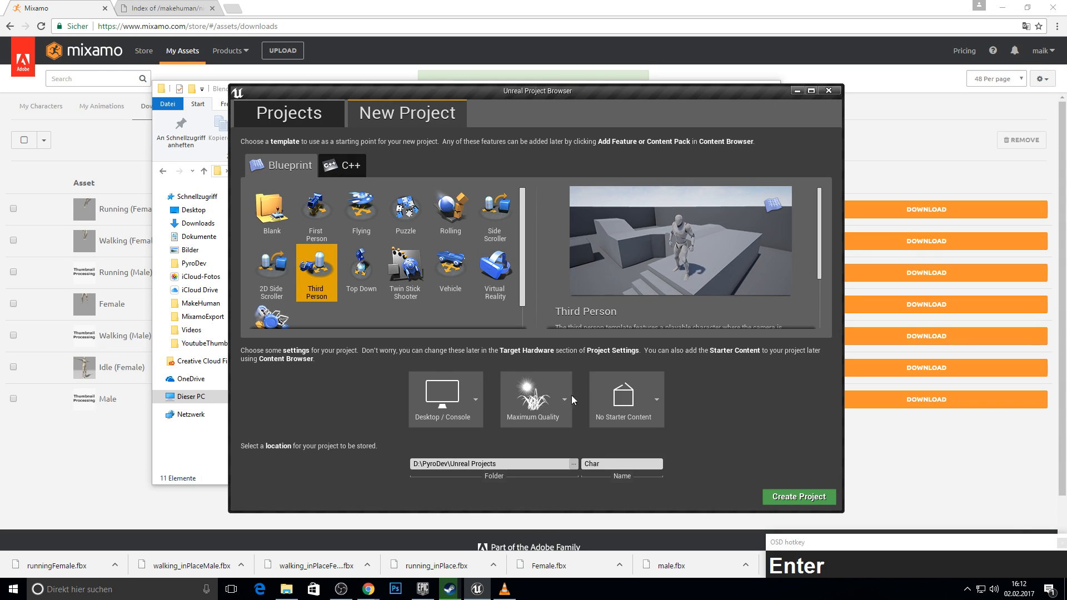
left_click(324, 271)
left_click(800, 496)
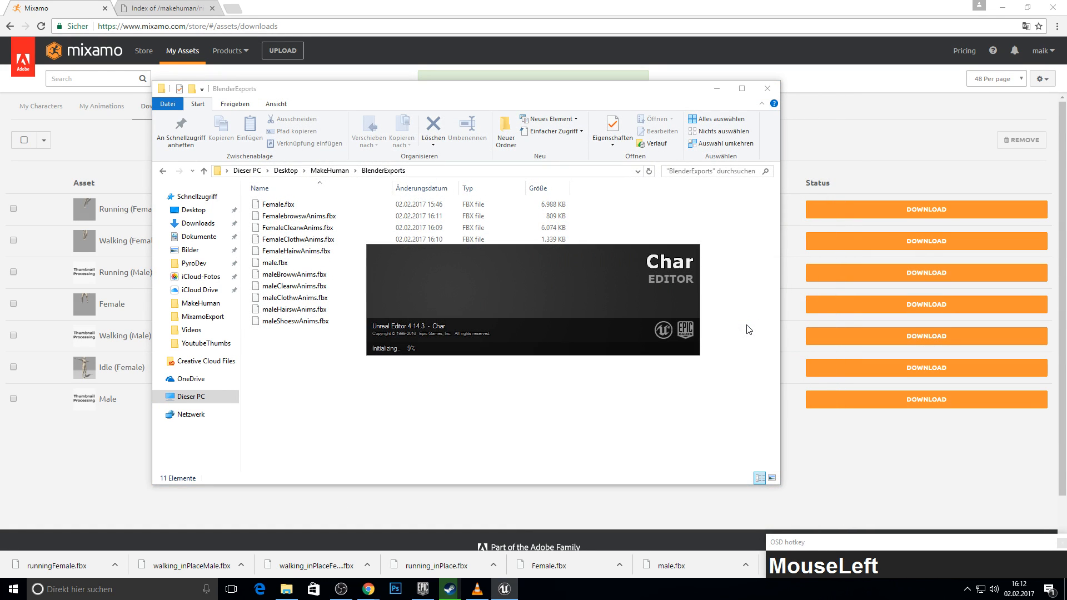
key("F10")
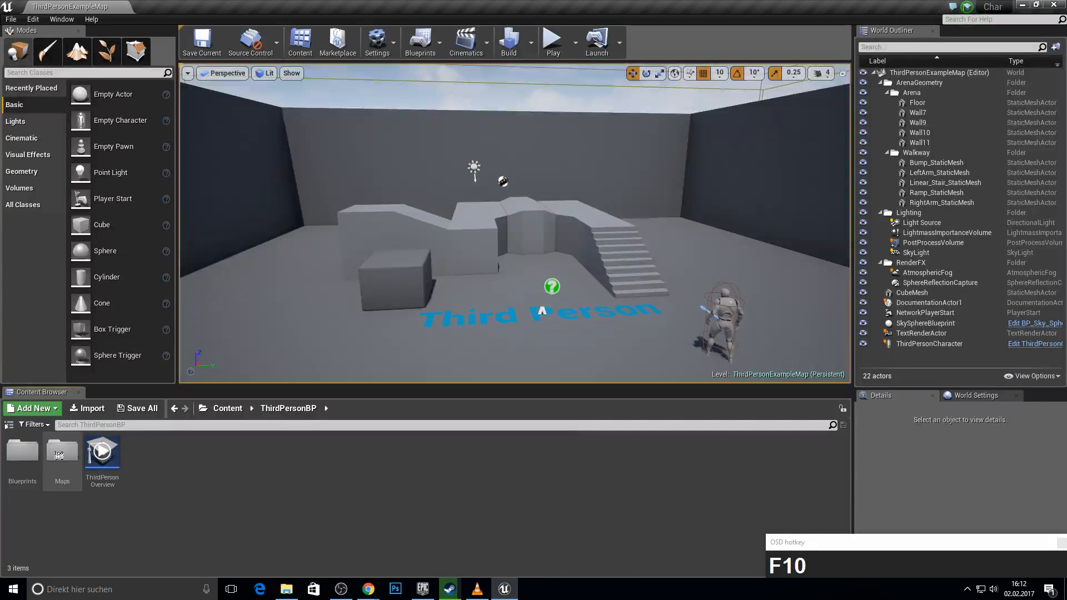
Show the content folder tree and create a folder named Male inside ThirdPersonBP/Blueprints.
left_click(21, 426)
left_click(9, 425)
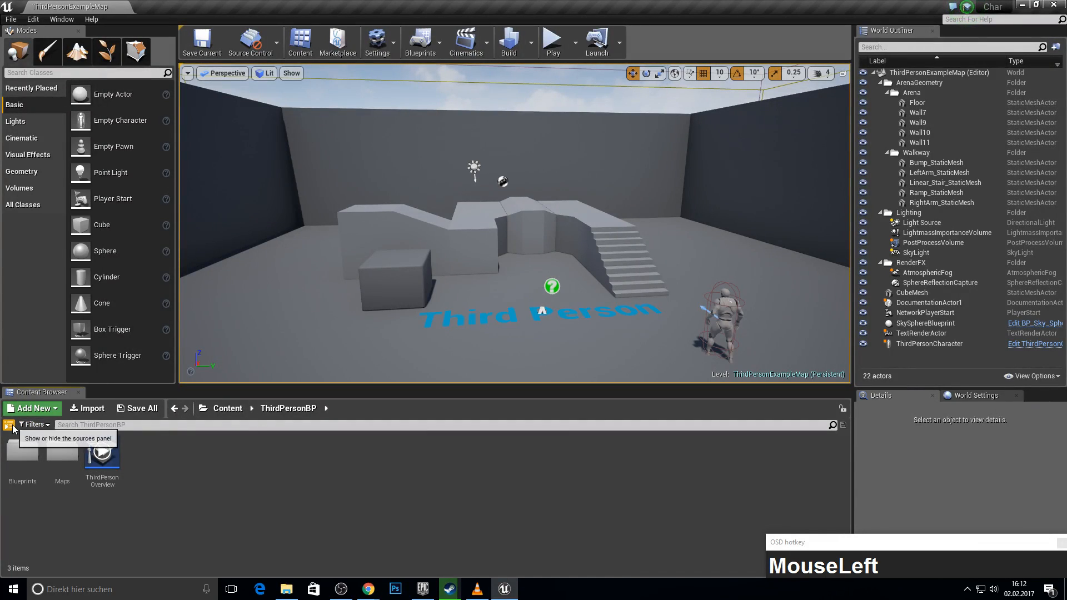
left_click(8, 426)
double_click(229, 470)
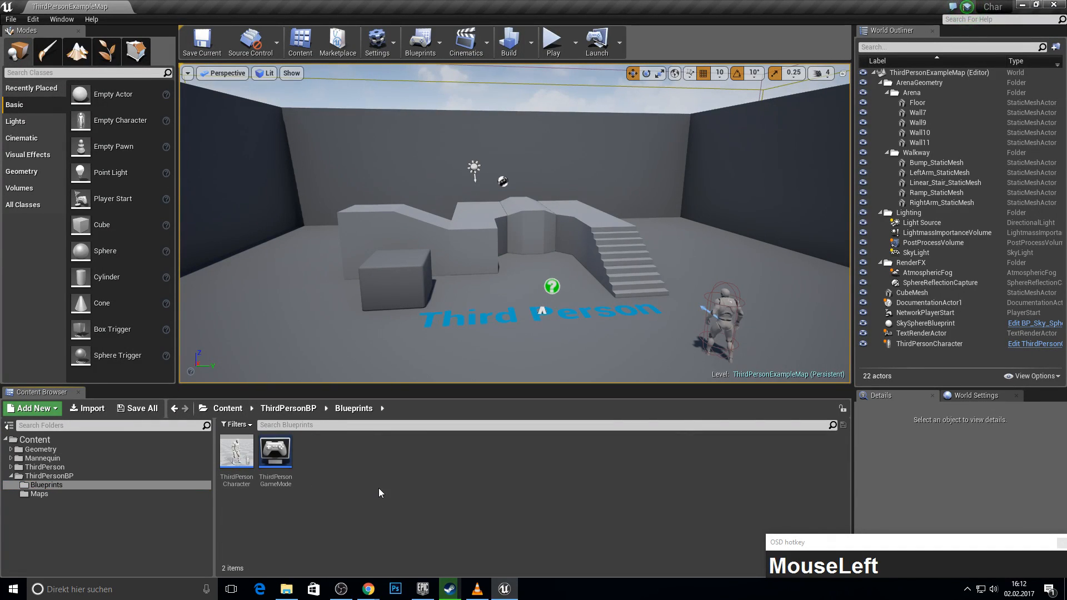
right_click(342, 471)
left_click(385, 156)
type("Male")
key("Return")
Create a folder named Base inside the Male folder and open it.
double_click(314, 451)
right_click(292, 471)
left_click(318, 155)
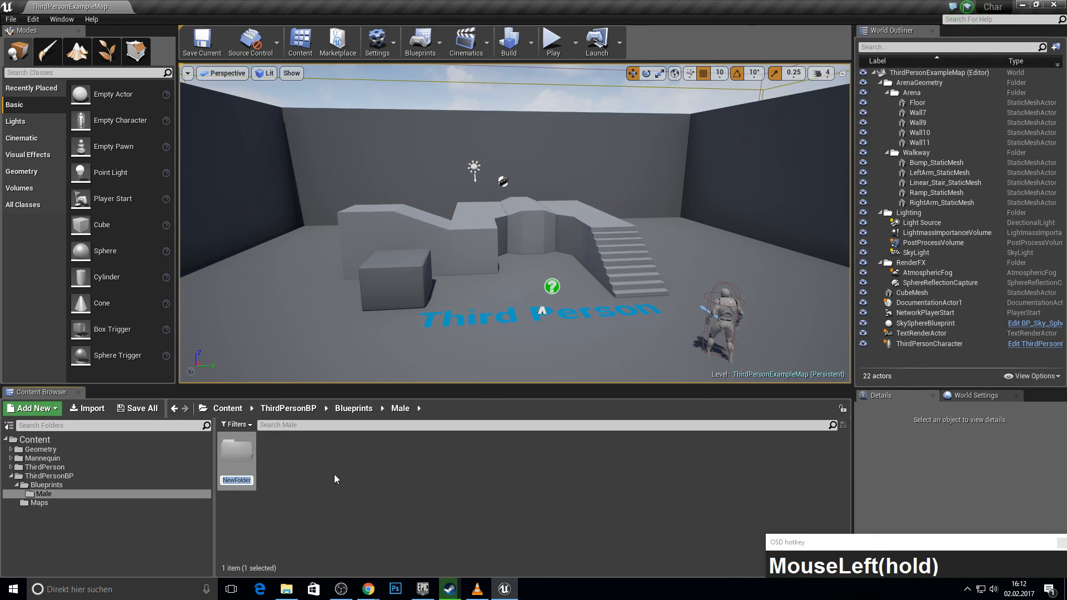
type("Base")
key("Return")
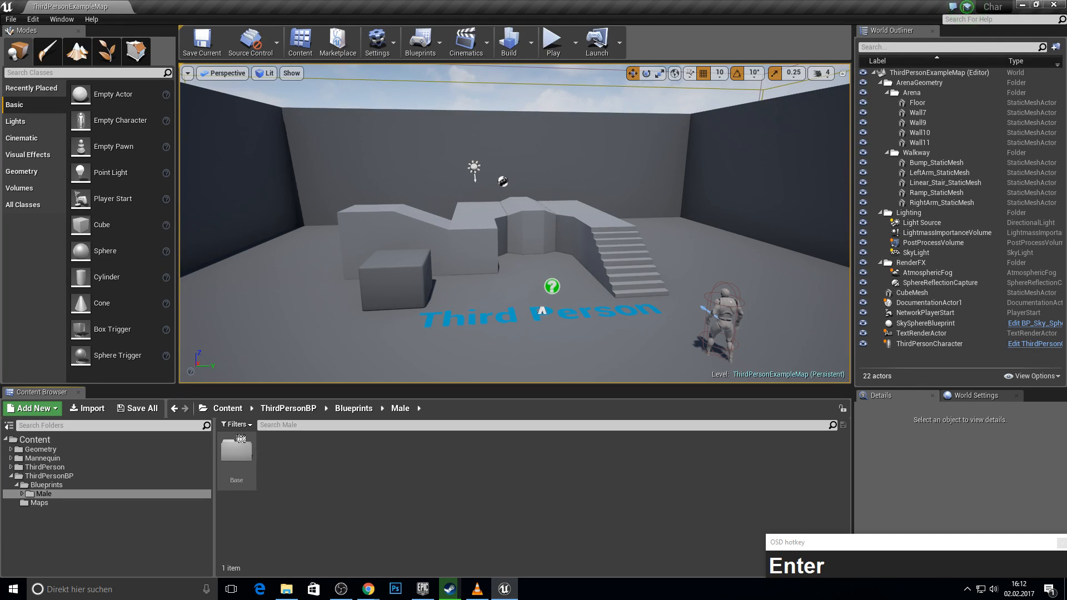
double_click(236, 451)
Try to import maleClearwAnims.fbx from Desktop/MakeHuman/BlenderExports into the Base folder as a skeletal mesh with the default import options.
left_click(88, 408)
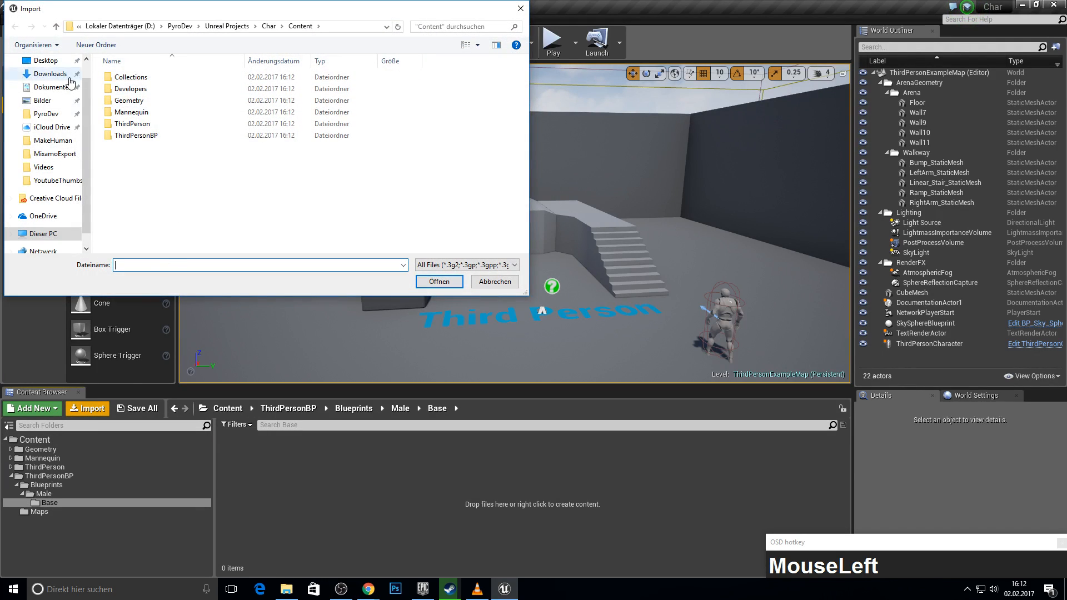
left_click(46, 60)
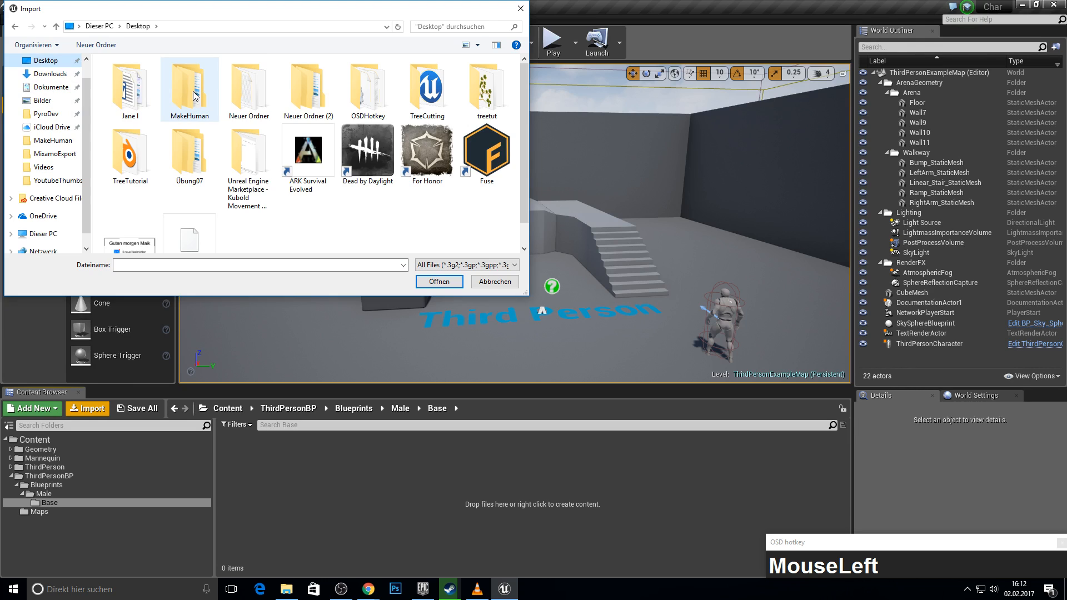
double_click(193, 91)
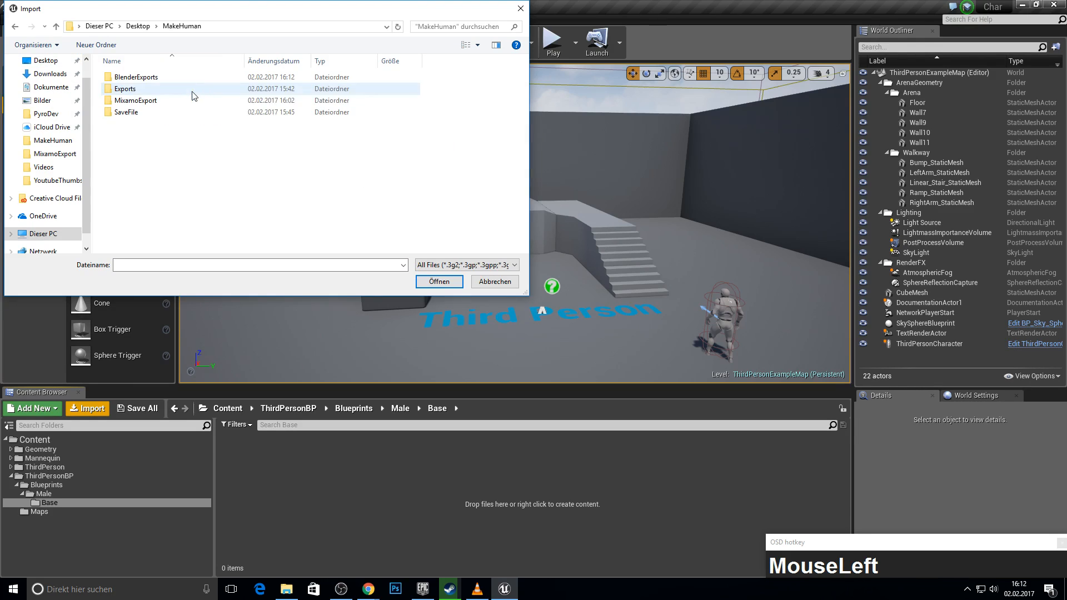
double_click(133, 77)
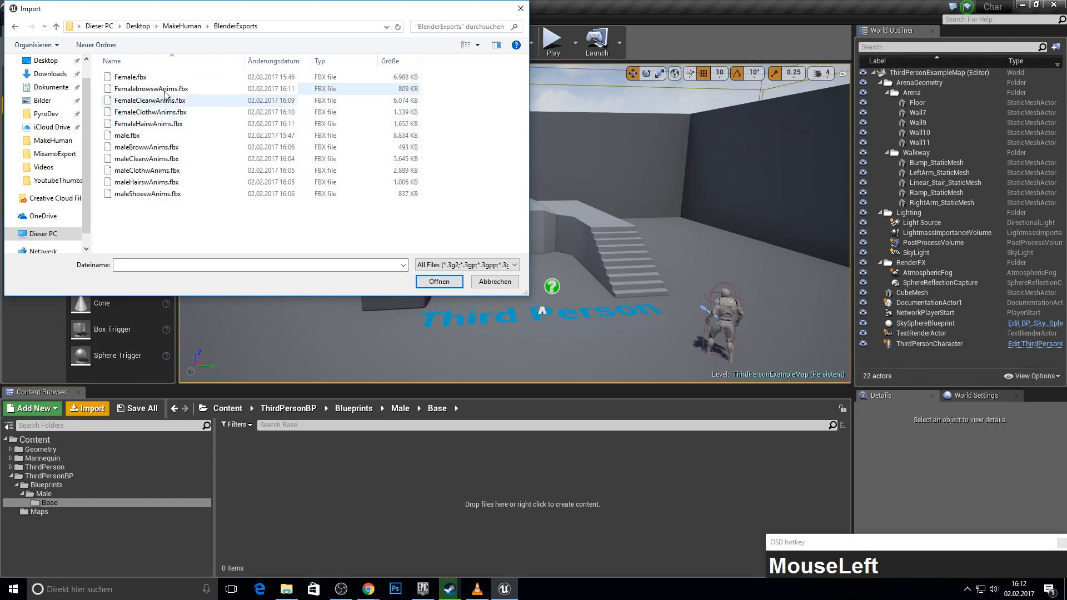
double_click(140, 159)
left_click_drag(482, 251, 323, 17)
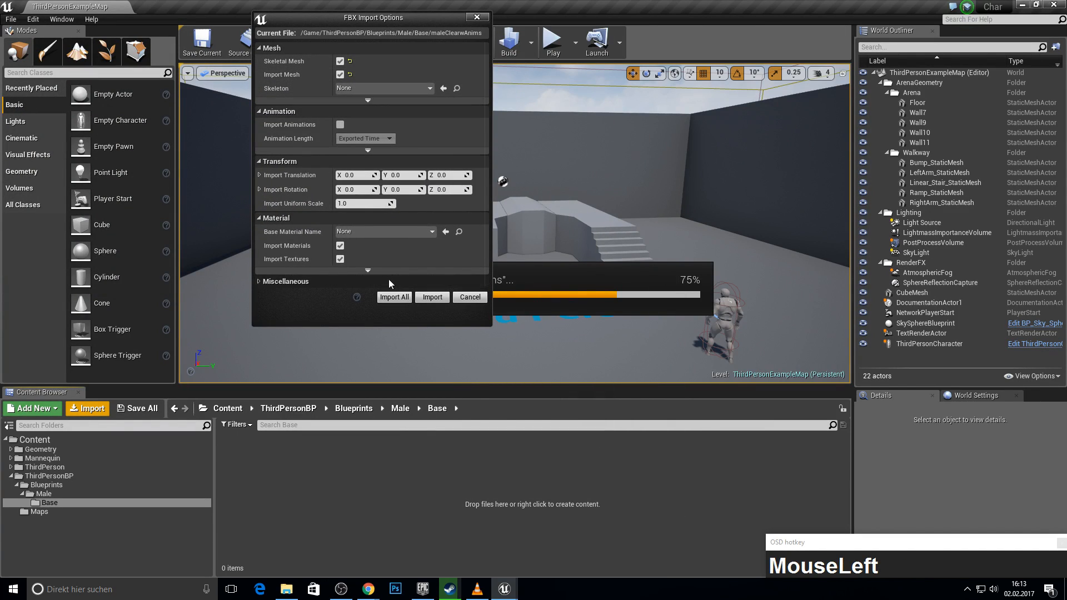
left_click(389, 296)
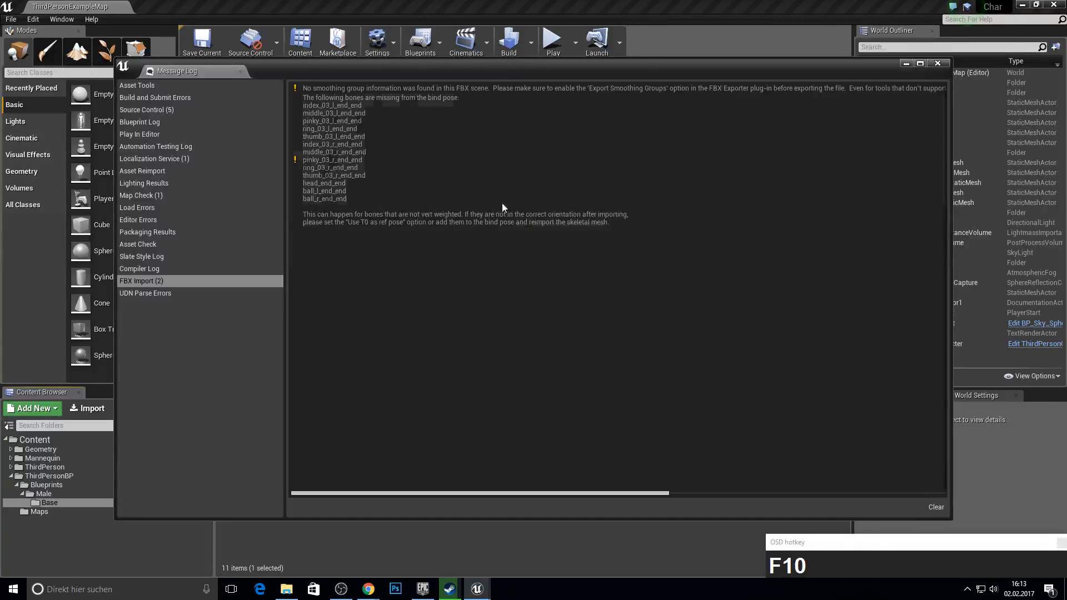
left_click(939, 64)
Place maleClearwAnims in the level to check its orientation, and delete it together with all imported assets in the Base folder.
left_click_drag(353, 453, 474, 338)
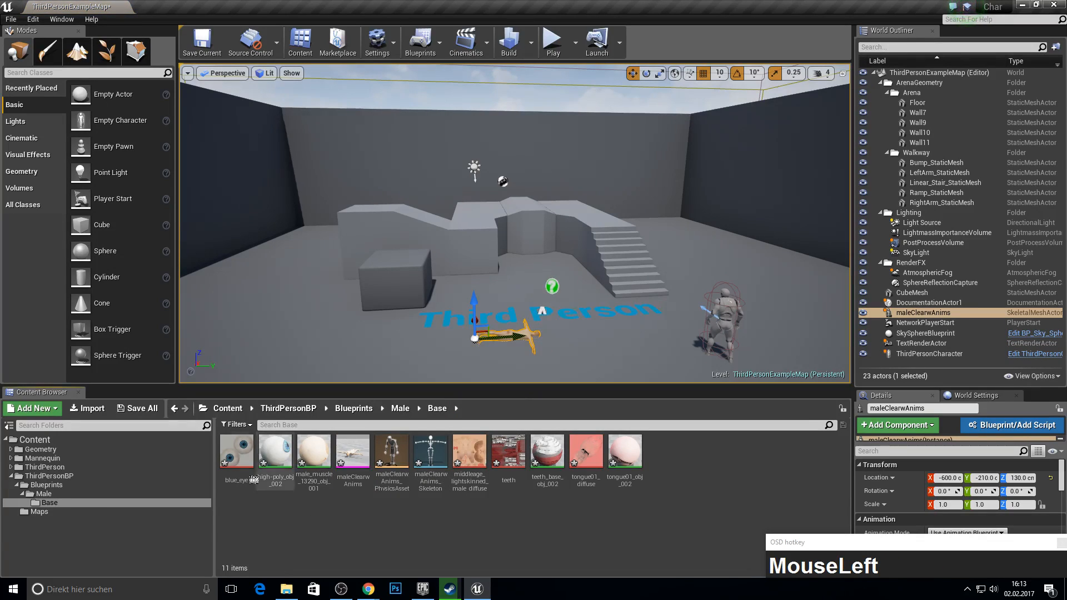
key("Delete")
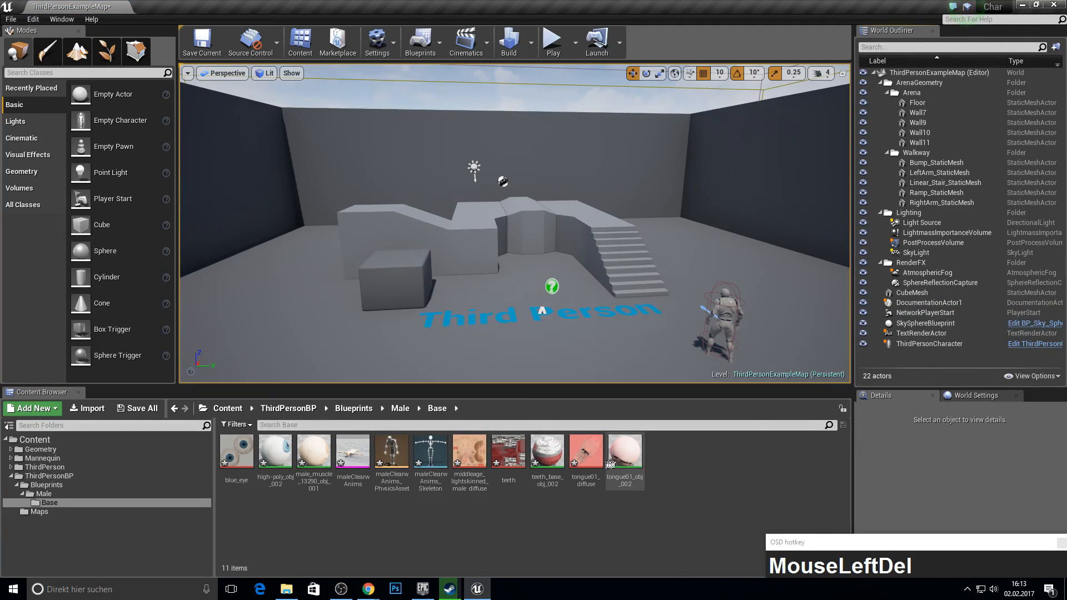
left_click(625, 451)
left_click(230, 459, "shift")
key("shift+Delete")
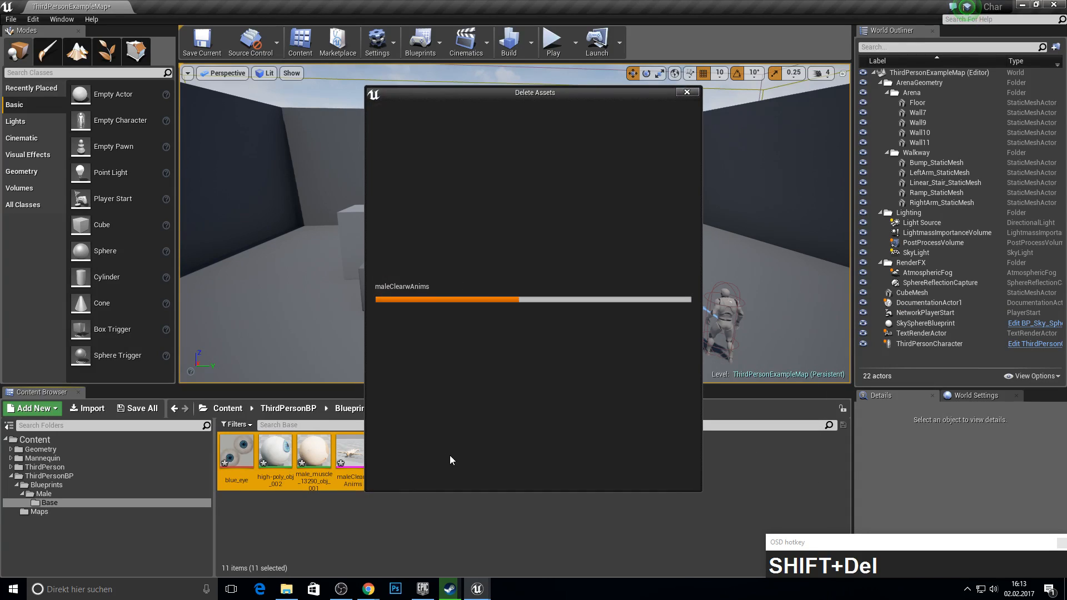
left_click(419, 470)
Import maleClearwAnims.fbx into the Base folder again as a skeletal mesh with the X import rotation set to -90.
left_click(87, 408)
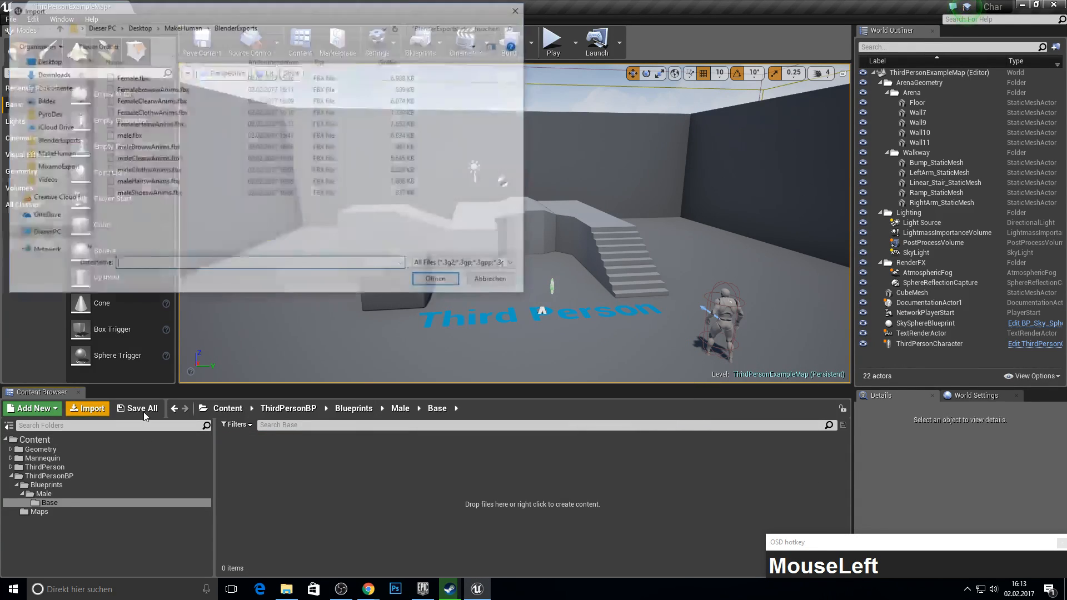
double_click(147, 160)
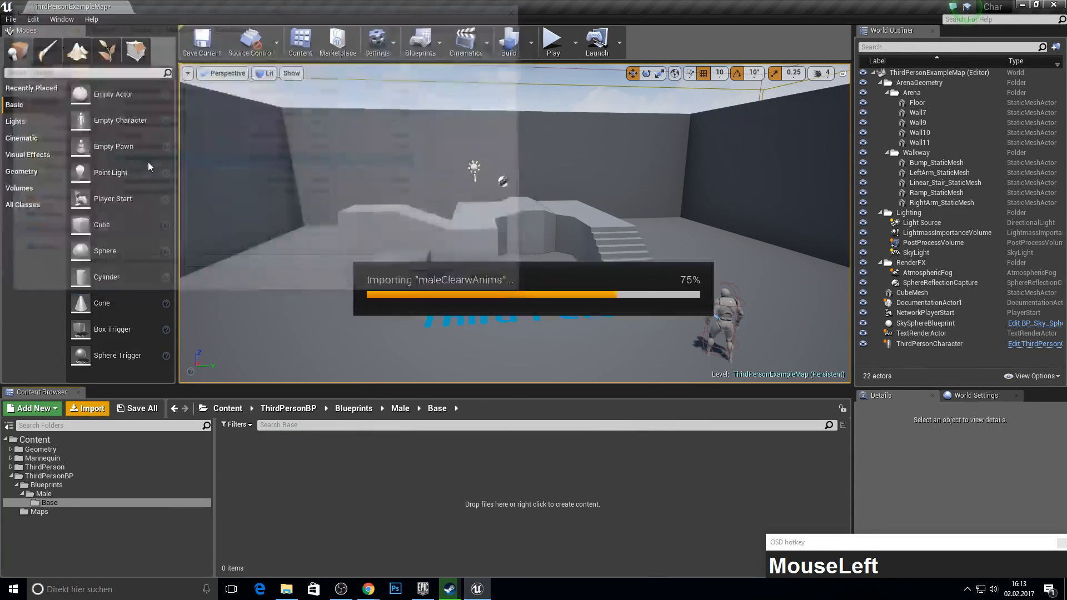
left_click_drag(486, 253, 393, 138)
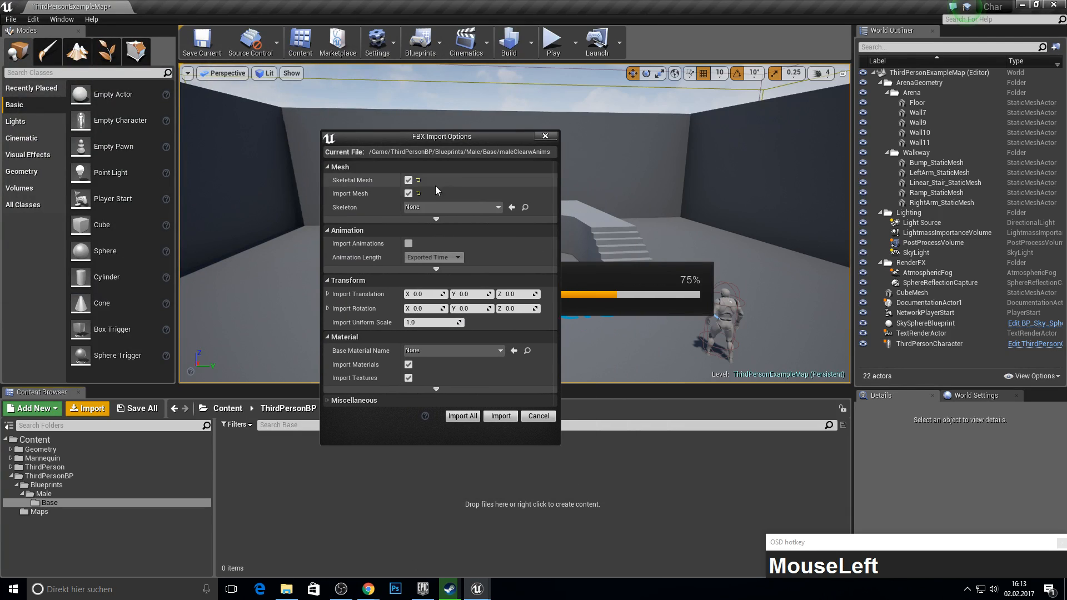
left_click(424, 308)
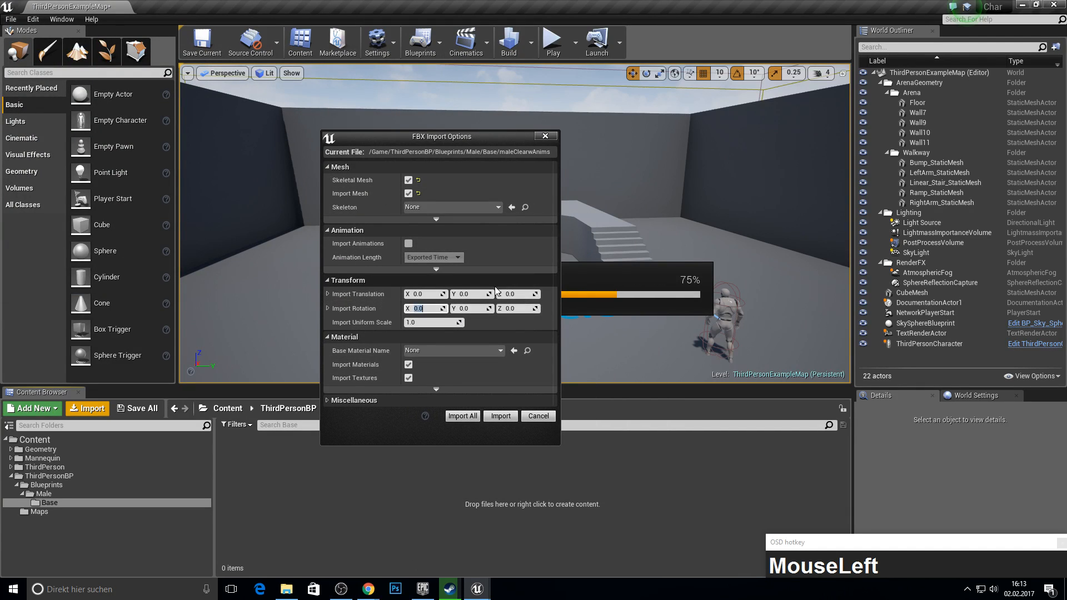
key("Return")
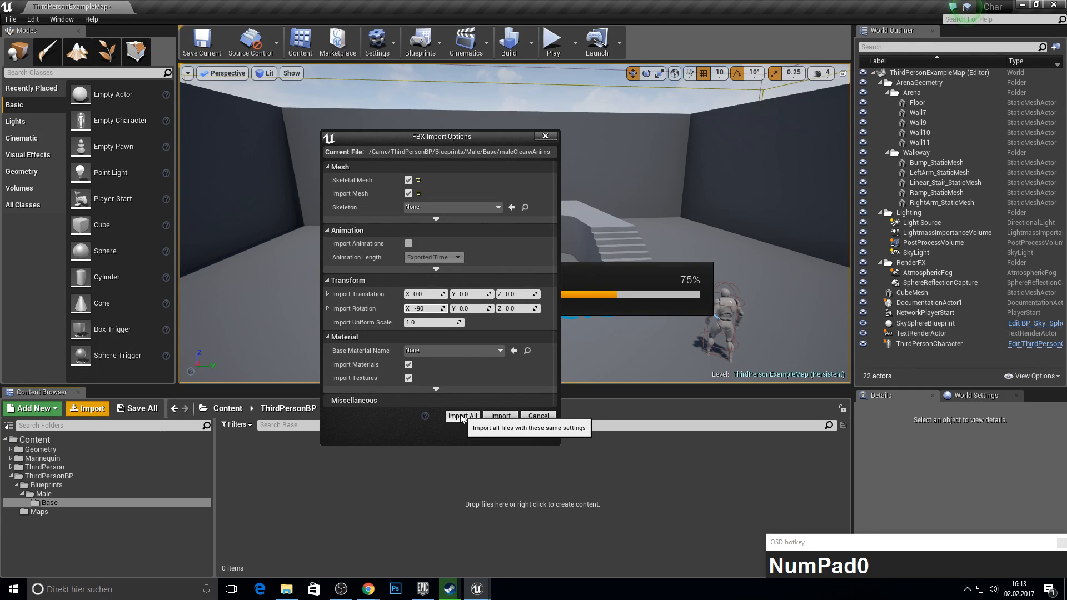
left_click(463, 417)
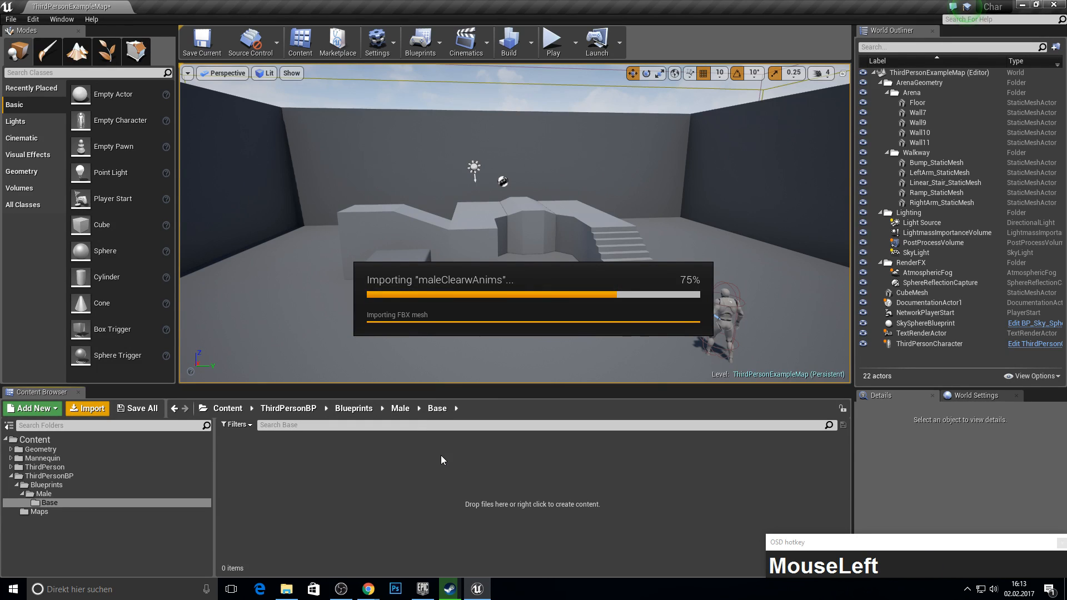
key("F10")
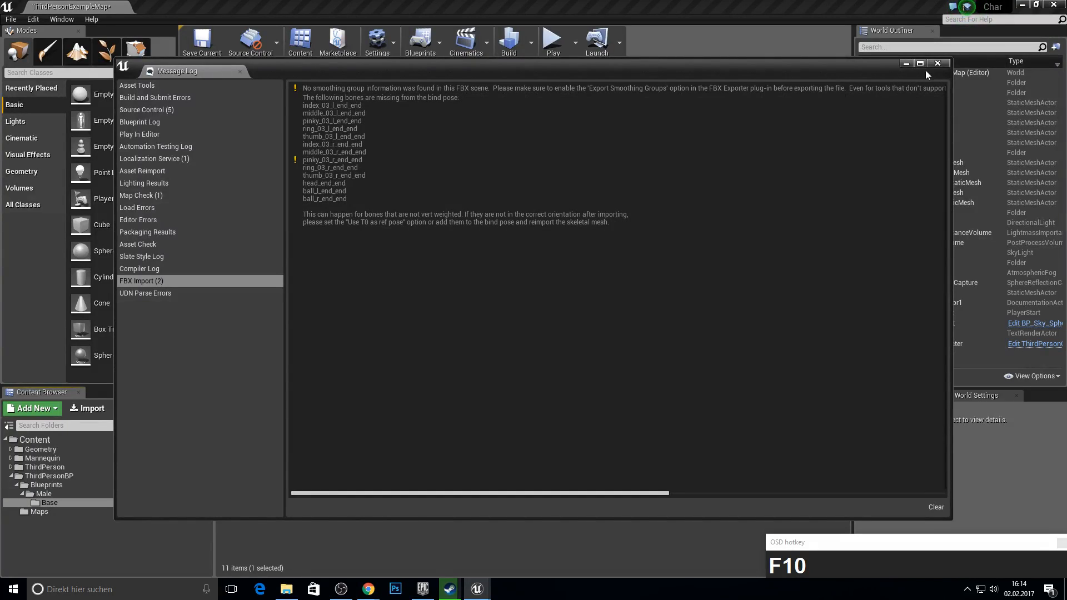
left_click(942, 63)
Set the high-poly_obj_002 material's blend mode to Translucent and connect the blue_eye Texture Sample's alpha output to Opacity.
left_click_drag(353, 461, 411, 534)
double_click(275, 452)
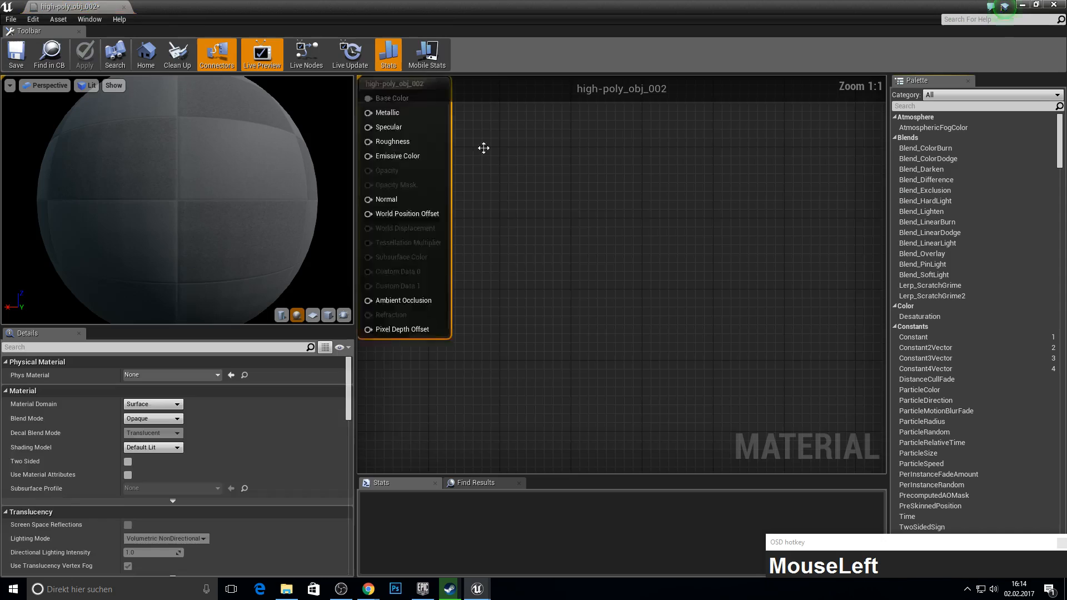
right_click_drag(617, 136, 466, 309)
left_click_drag(493, 328, 751, 127)
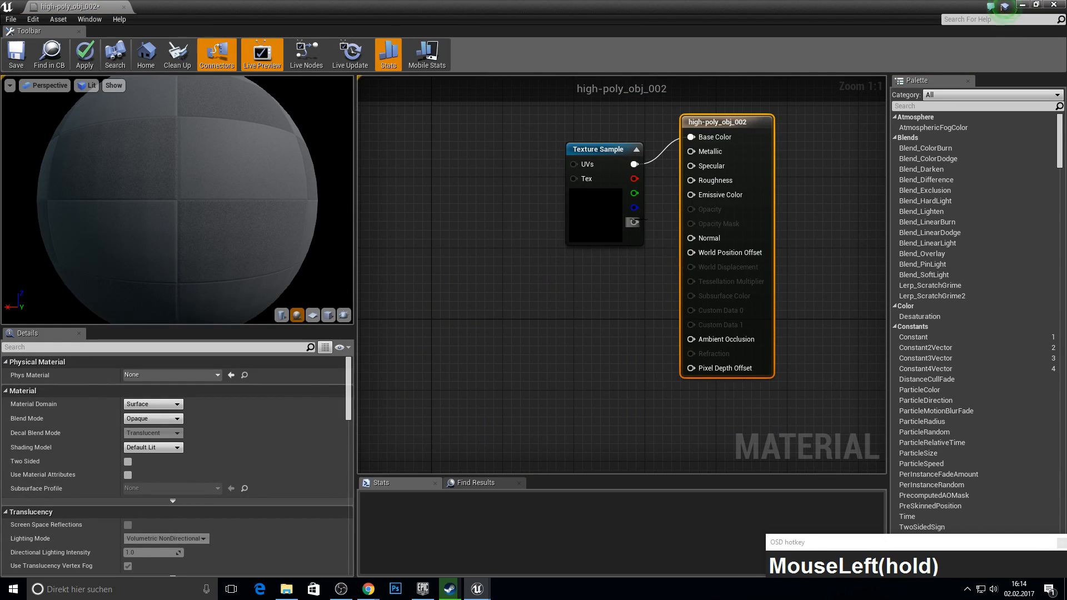
left_click(153, 419)
left_click(156, 443)
left_click(559, 144)
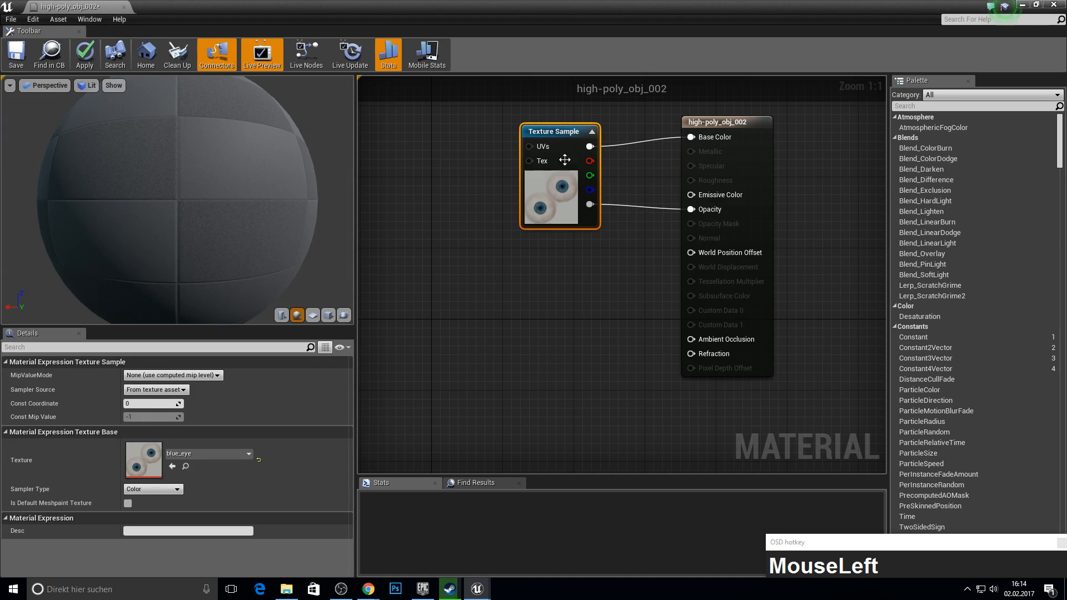
Save the high-poly_obj_002 material and close its editor to return to the level.
left_click(22, 59)
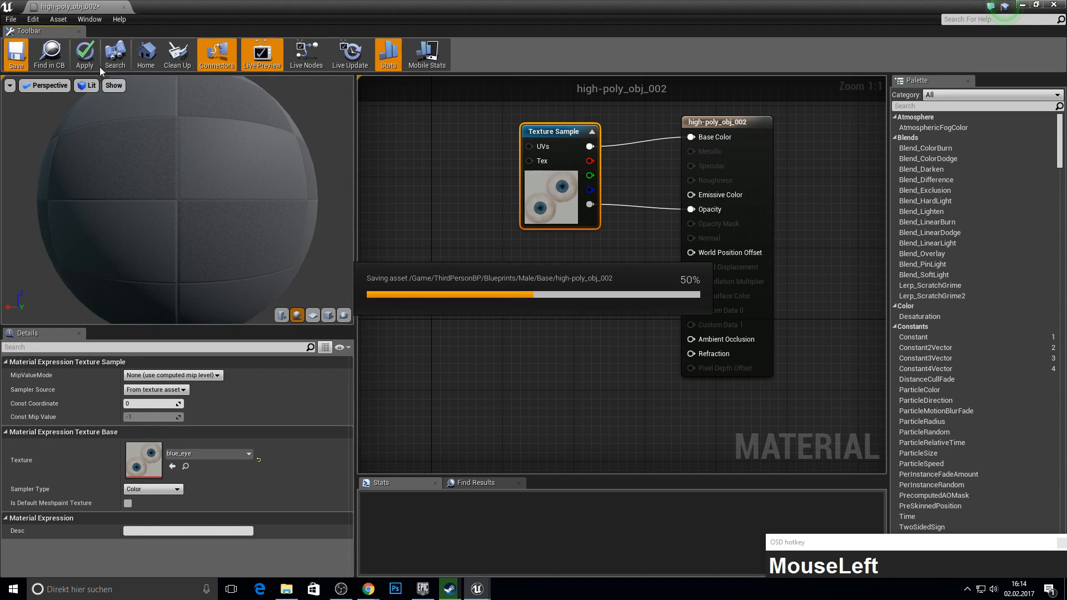
key("F10")
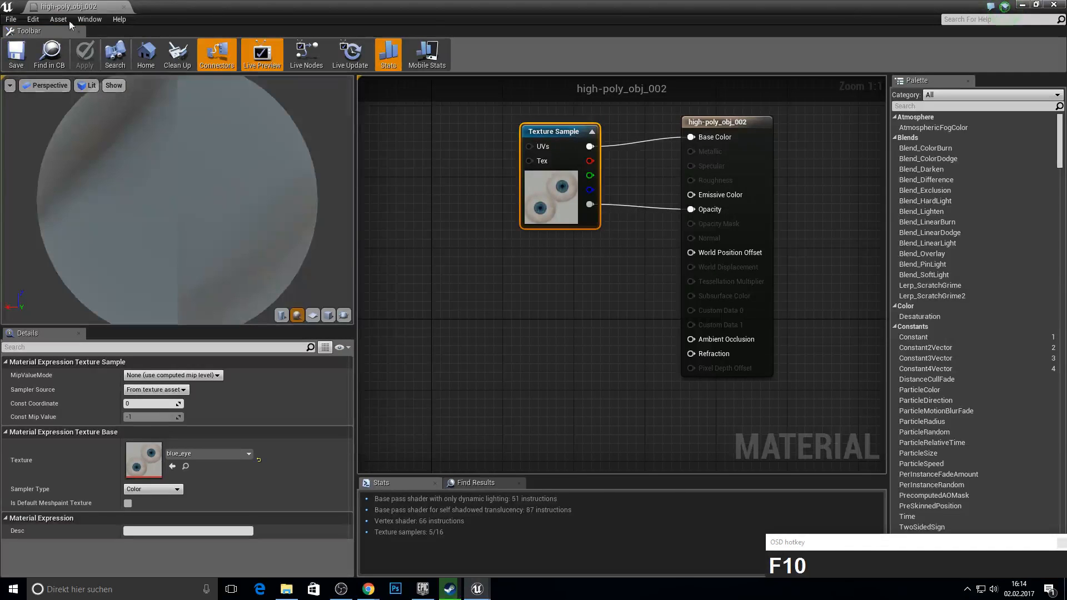
left_click_drag(70, 6, 169, 8)
left_click(229, 6)
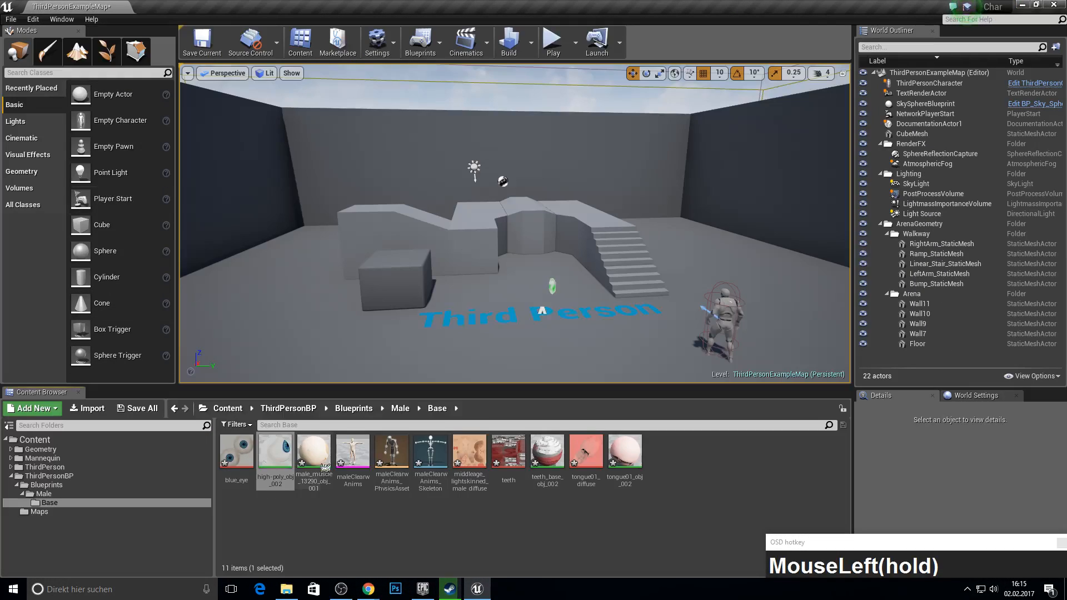
Create a folder named Cloth inside the Male folder and open it.
left_click(400, 409)
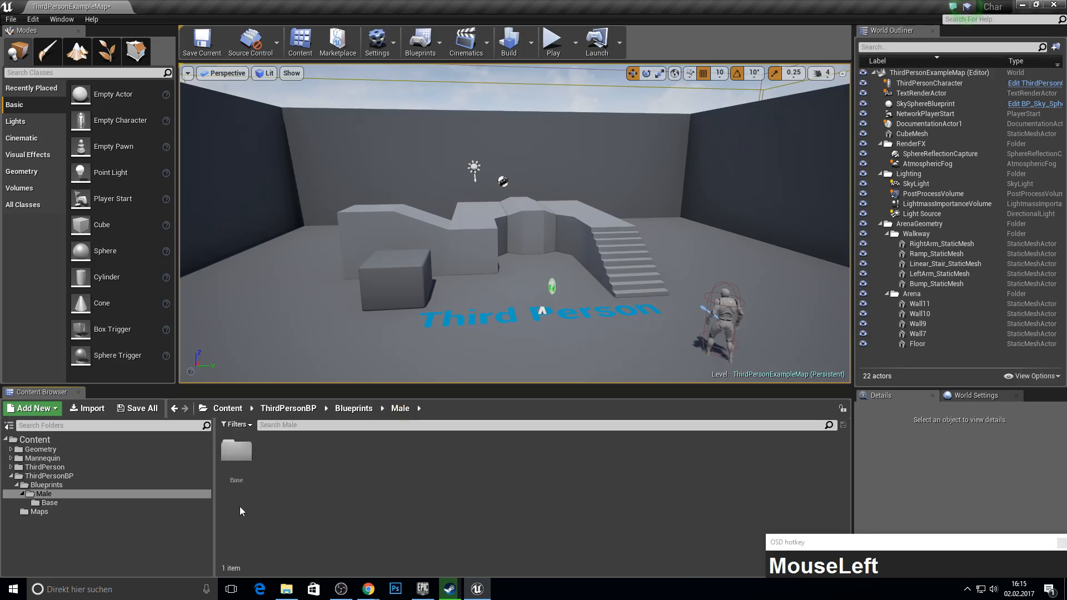
right_click(290, 489)
left_click(322, 162)
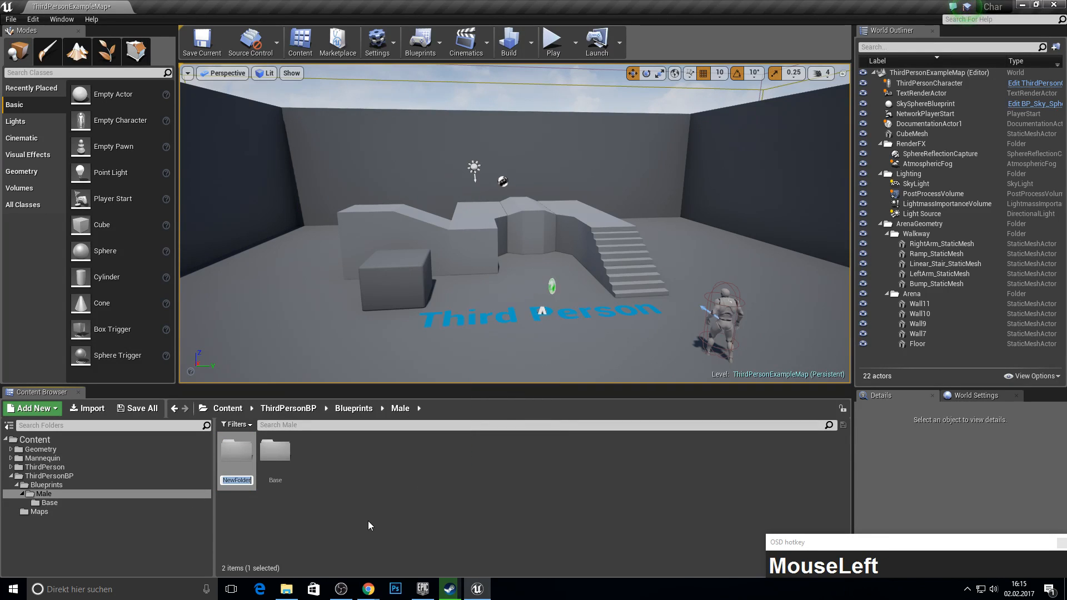
type("Cloth")
key("Return")
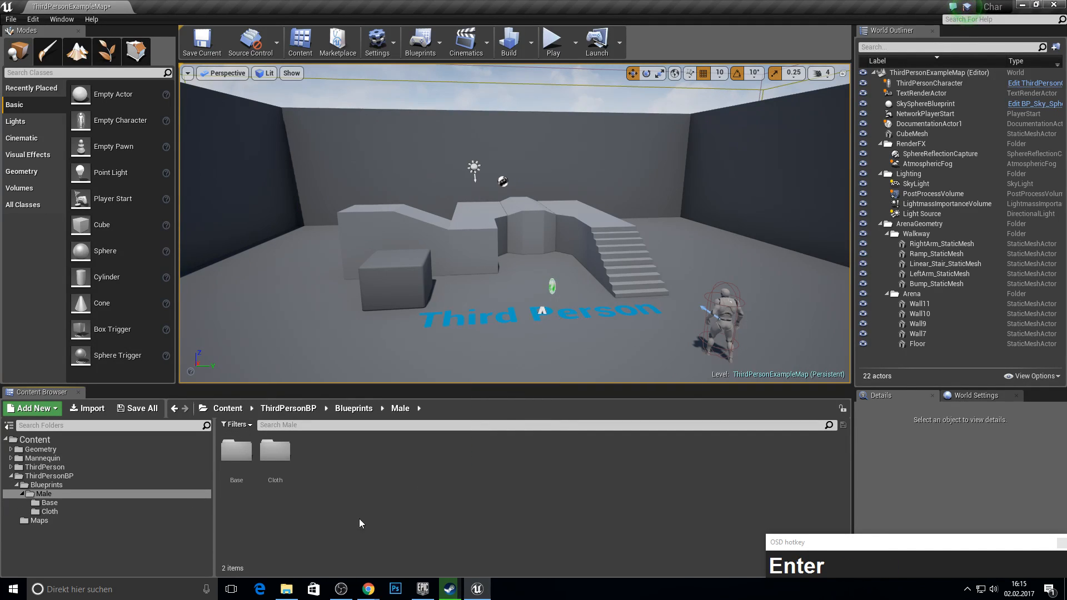
double_click(282, 457)
Import maleClothwAnims.fbx into the Cloth folder as a skeletal mesh using maleClearwAnims_Skeleton and an X import rotation of -90.
left_click(87, 409)
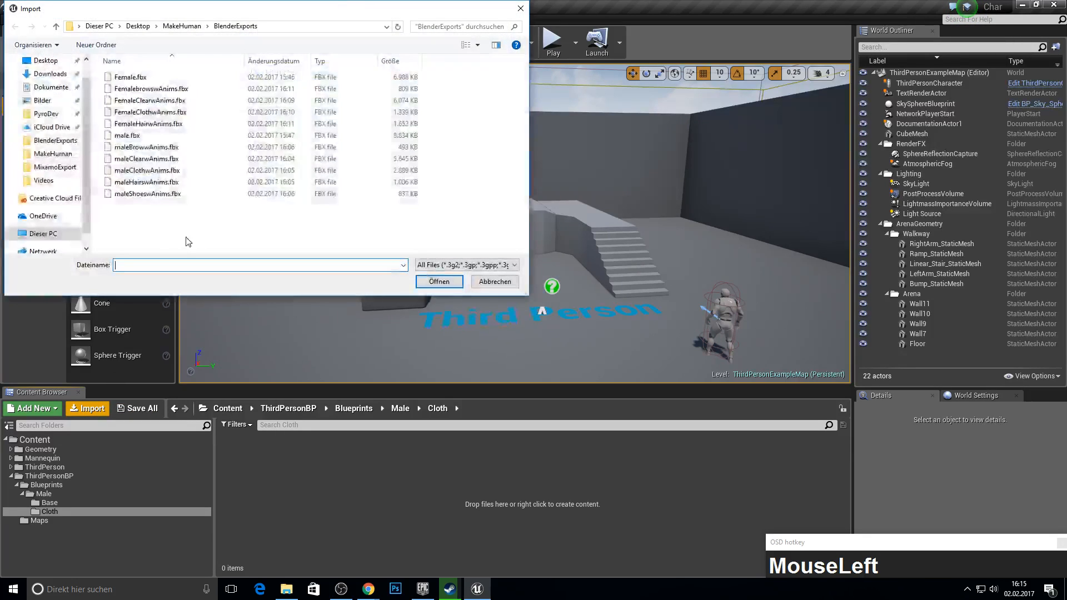
left_click(150, 173)
double_click(150, 174)
left_click(529, 322)
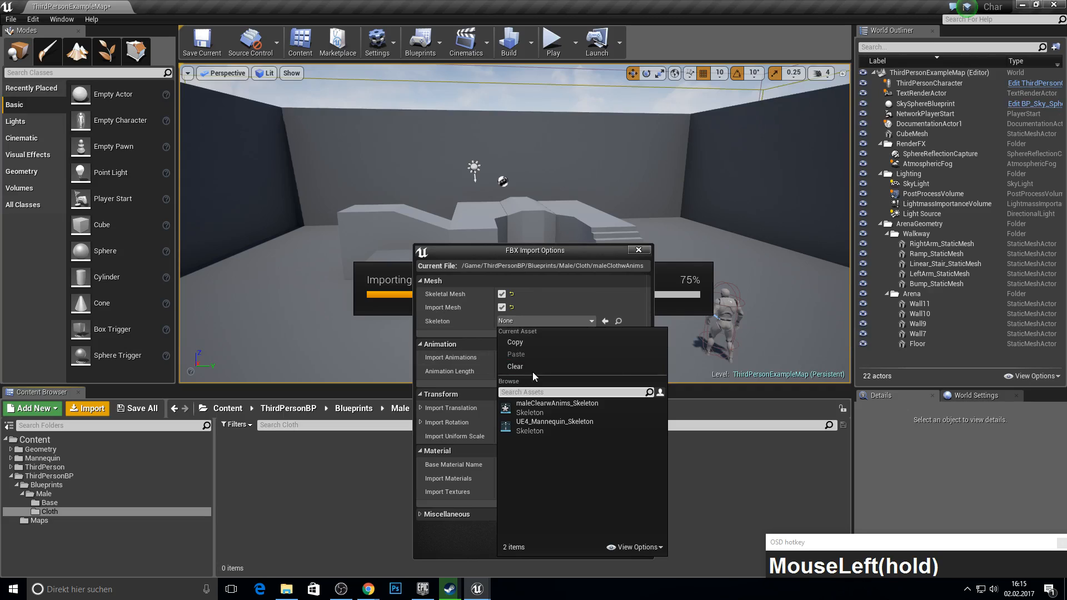
left_click(532, 413)
left_click_drag(530, 255, 412, 135)
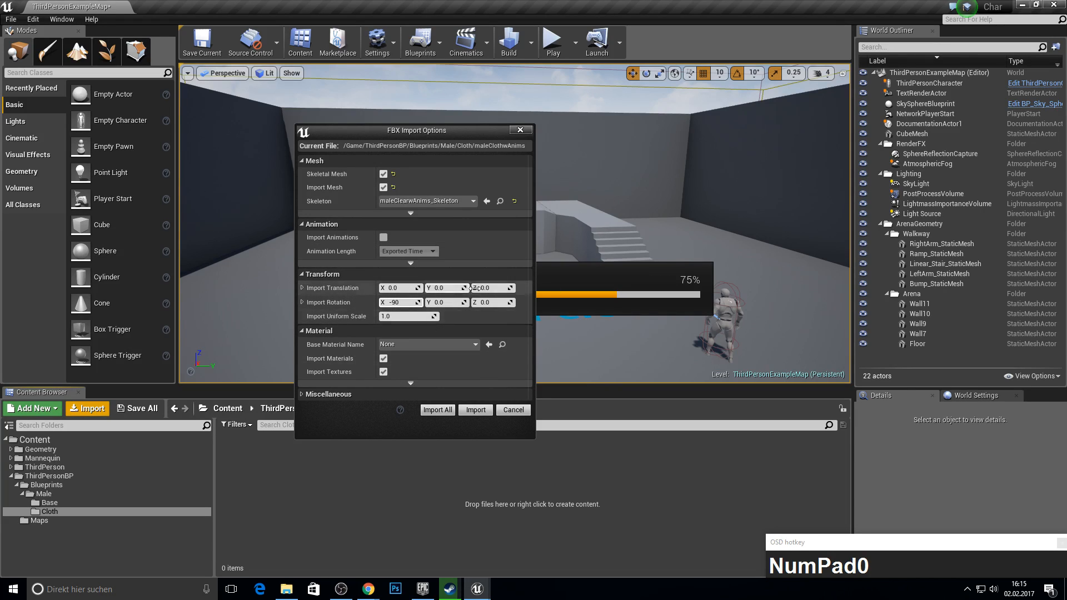
left_click(438, 411)
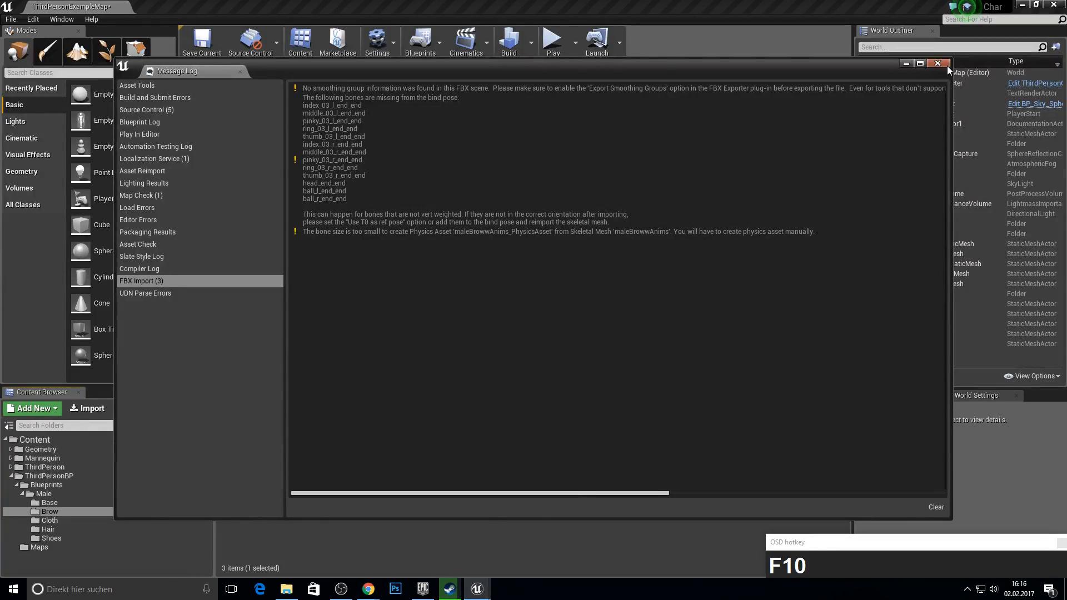
Set the eyebrow001_obj_002 material in the Brow folder to the Translucent blend mode and connect its Texture Sample's alpha output to Opacity.
left_click(938, 64)
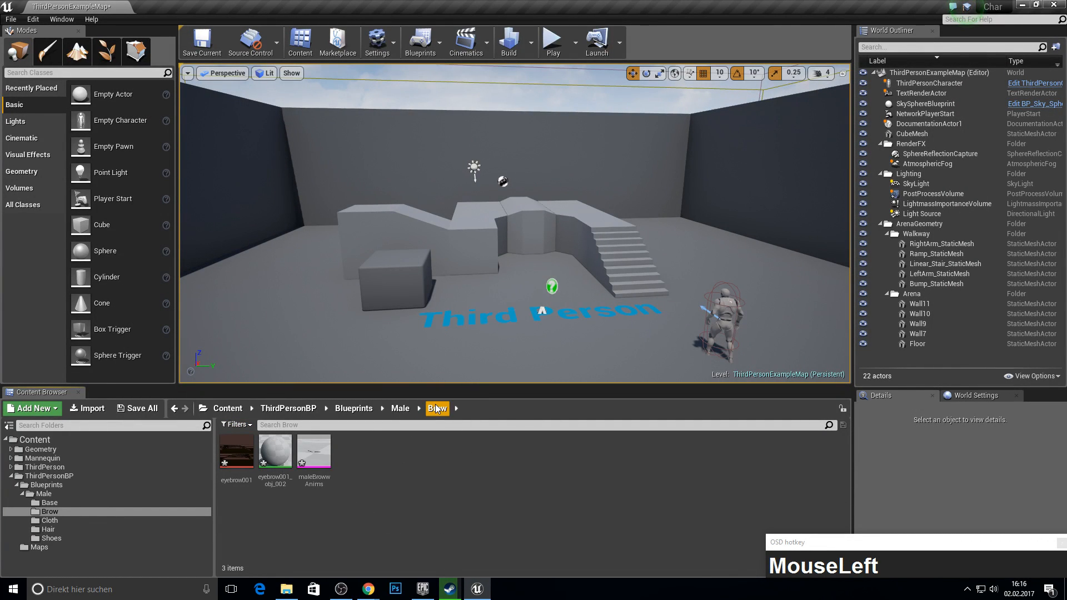
double_click(275, 453)
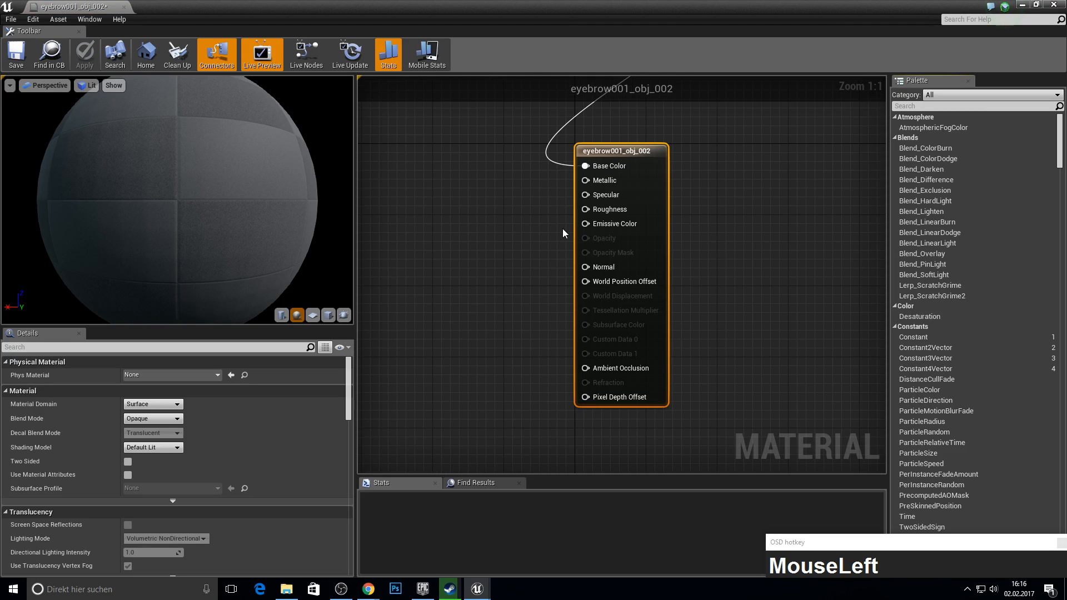
right_click_drag(563, 234, 401, 415)
left_click_drag(457, 365, 685, 227)
left_click_drag(488, 341, 756, 145)
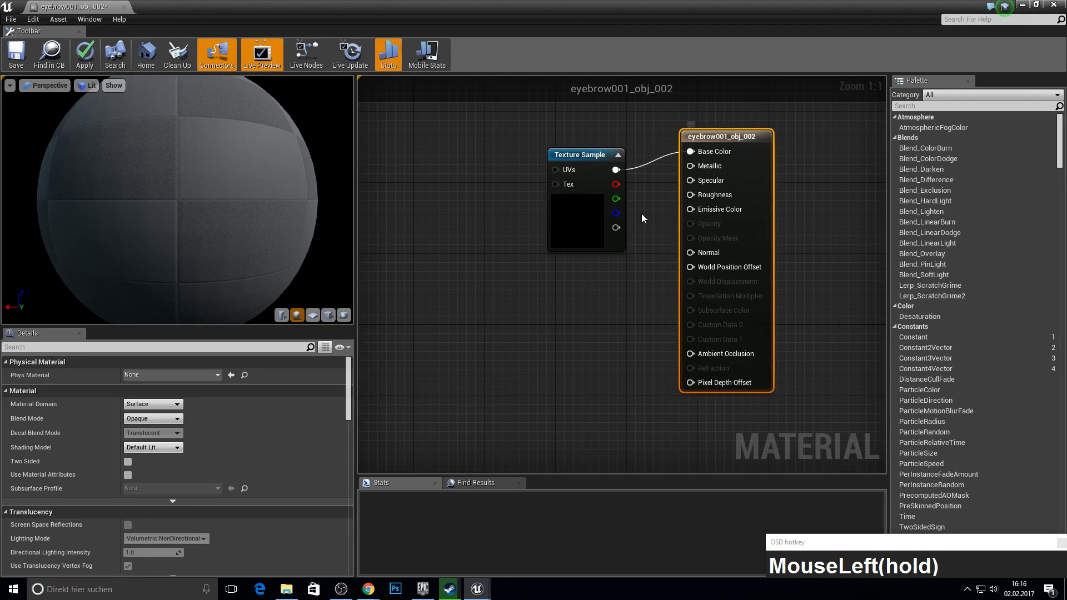
left_click(153, 418)
left_click(145, 443)
left_click_drag(615, 228, 690, 223)
left_click_drag(82, 5, 179, 7)
Set the short01_obj_001 material in the Male/Hair folder to Translucent, connect its texture alpha to Opacity, and apply the changes.
left_click(79, 7)
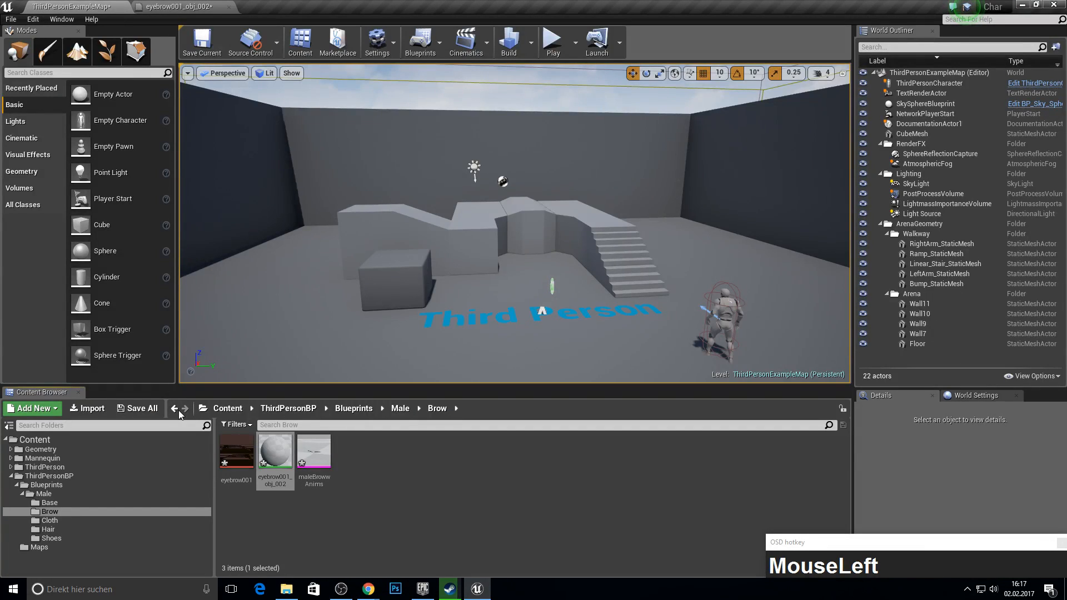
left_click(400, 409)
double_click(353, 451)
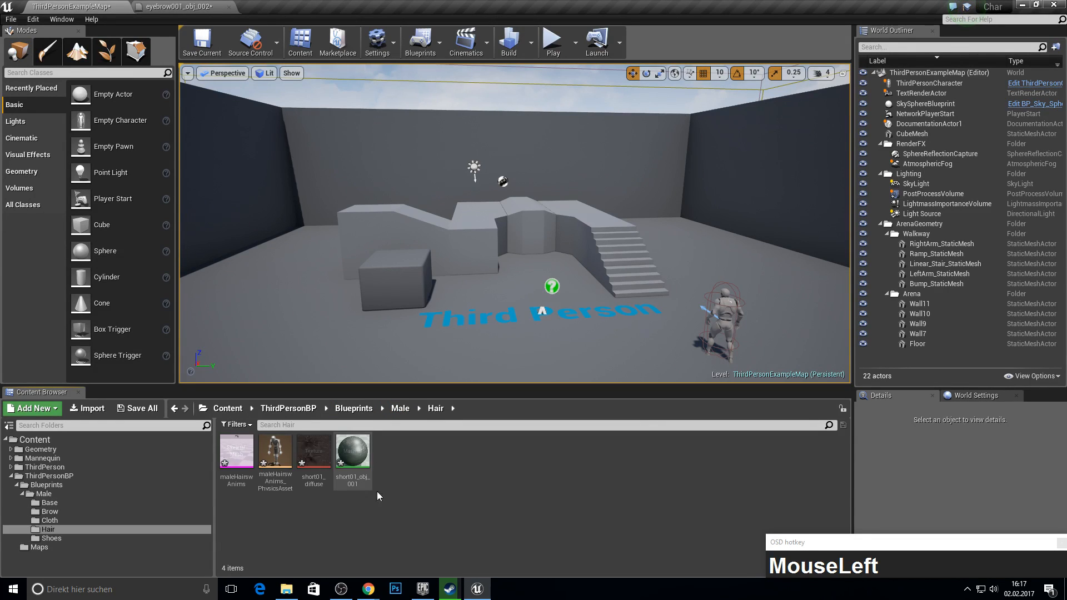
left_click_drag(352, 467, 351, 473)
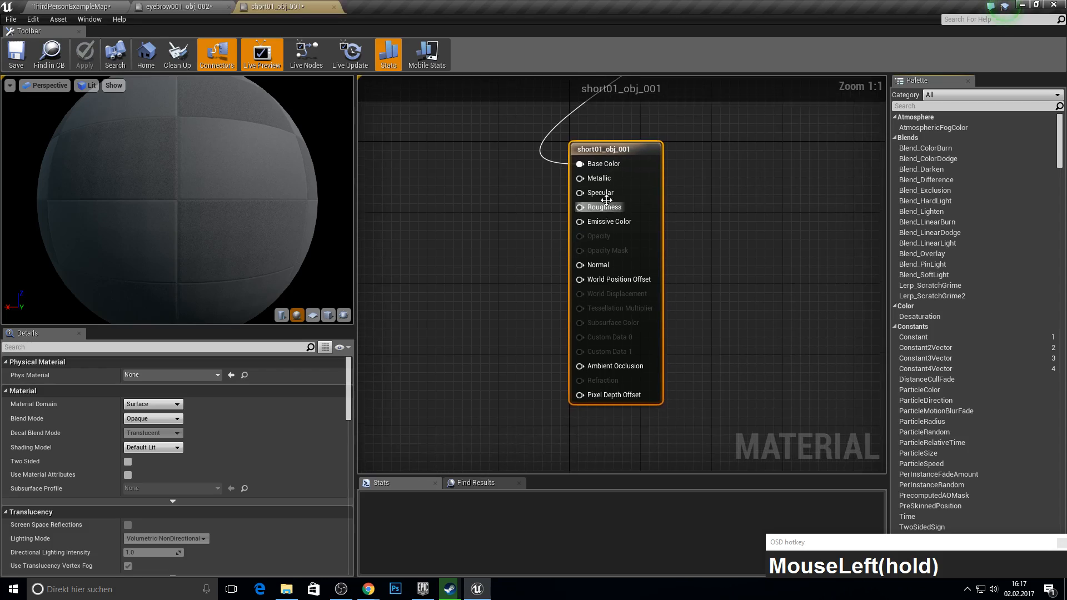
right_click_drag(657, 161, 512, 348)
left_click(512, 349)
left_click(155, 420)
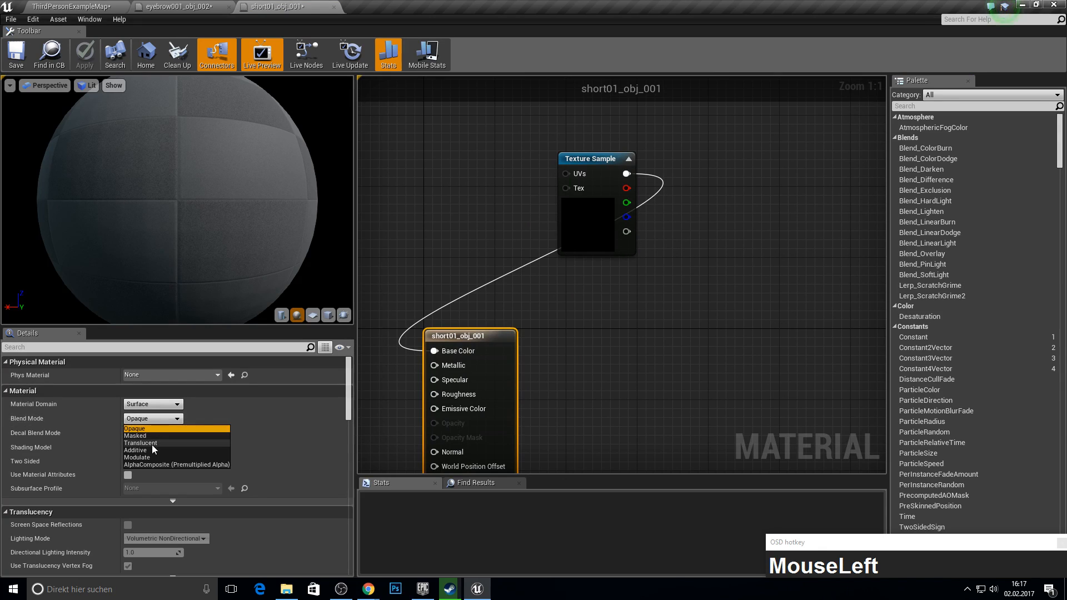
left_click(153, 446)
left_click_drag(453, 439, 621, 234)
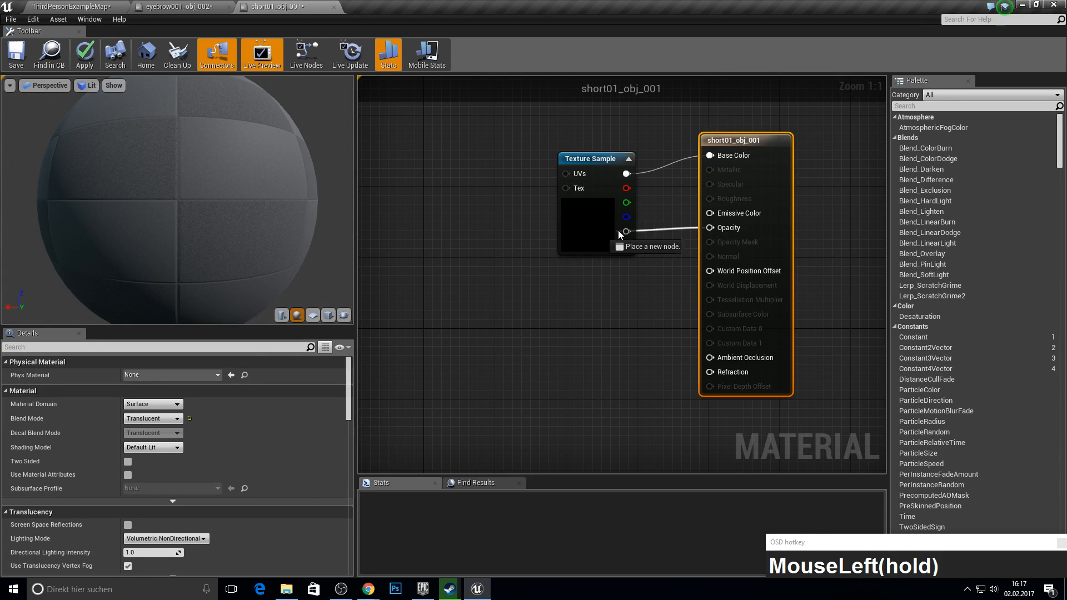
left_click(84, 54)
Place the maleHairswAnims mesh in the level and inspect how its hair material looks up close.
left_click(73, 7)
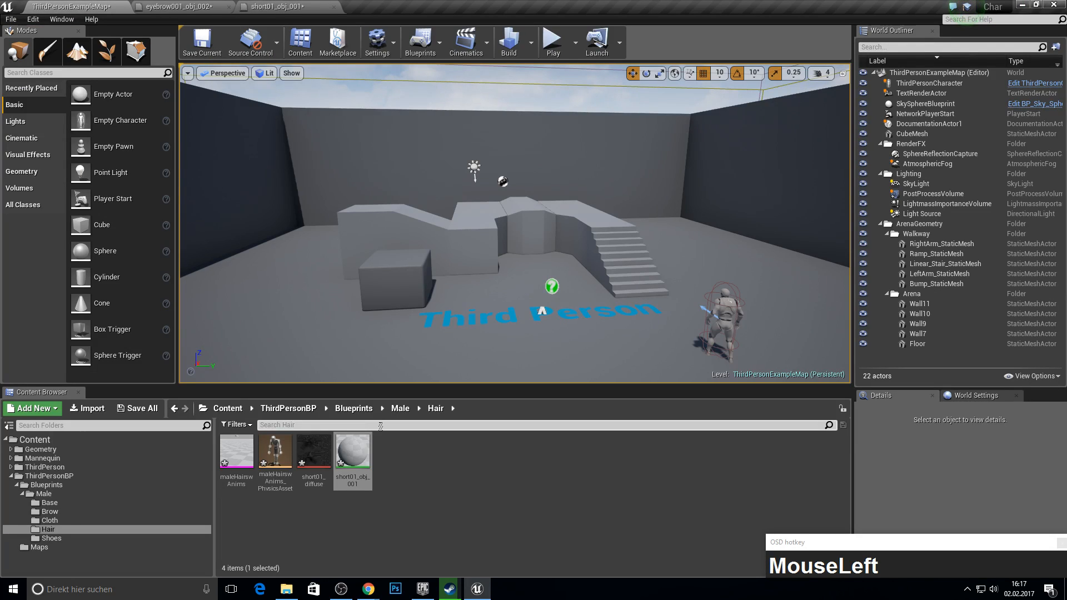
left_click_drag(236, 453, 456, 347)
right_click_drag(456, 347, 302, 334)
key("w")
key("w")
key("w")
key("w")
key("d")
key("w")
key("d")
key("s")
key("w")
key("w")
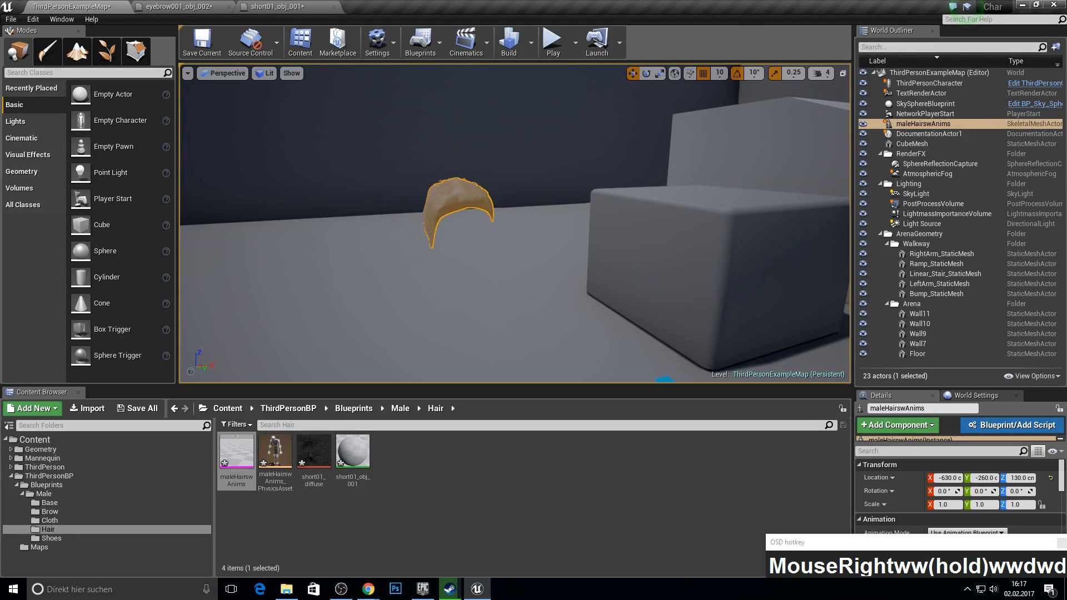
left_click(448, 589)
left_click(426, 509)
right_click_drag(418, 333, 450, 332)
key("s")
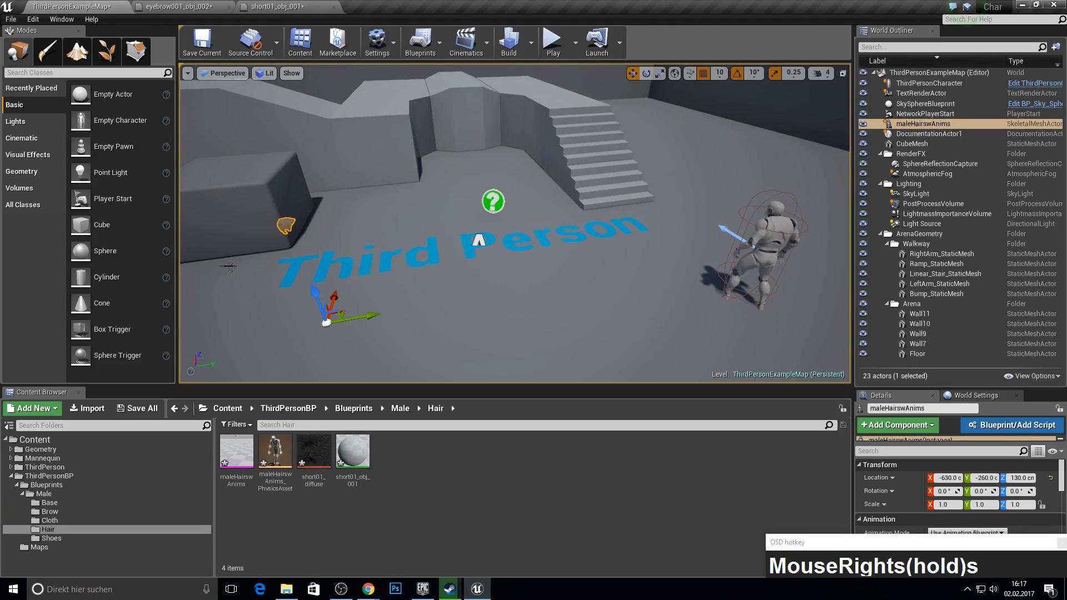
Create a folder named Female inside the Blueprints folder.
left_click(350, 410)
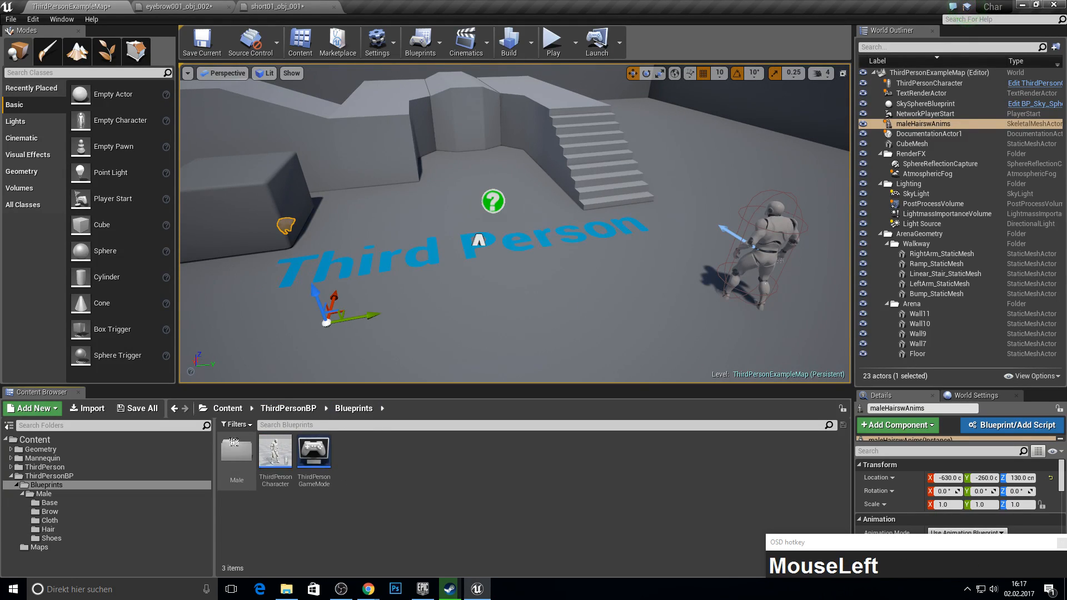
right_click(409, 465)
left_click(465, 157)
type("Female")
key("Return")
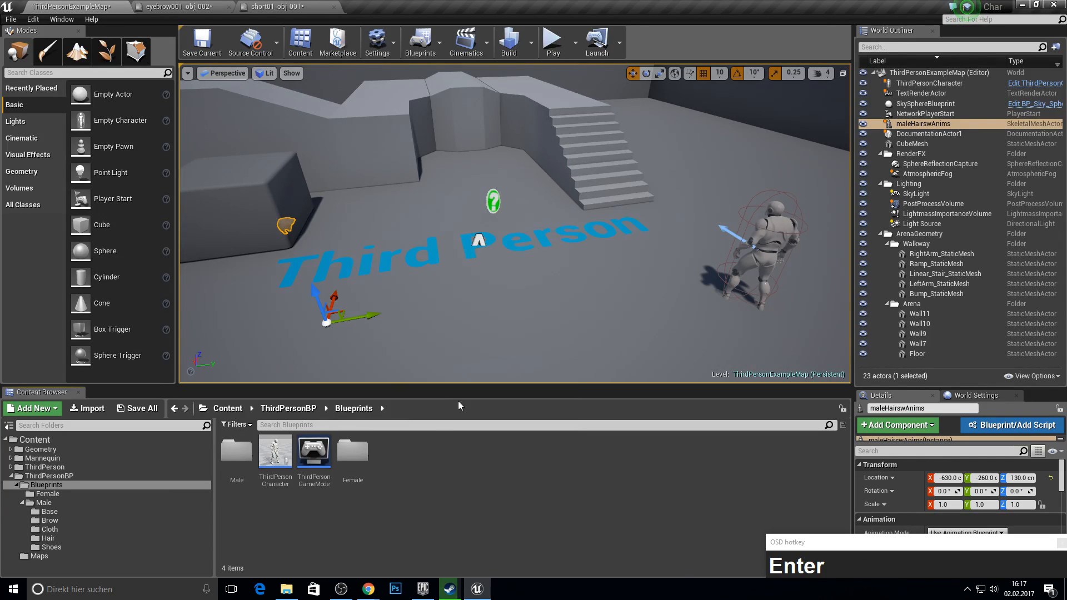
Create a folder named Base inside the Female folder and open it.
double_click(352, 450)
right_click(358, 472)
left_click(383, 156)
type("Ba")
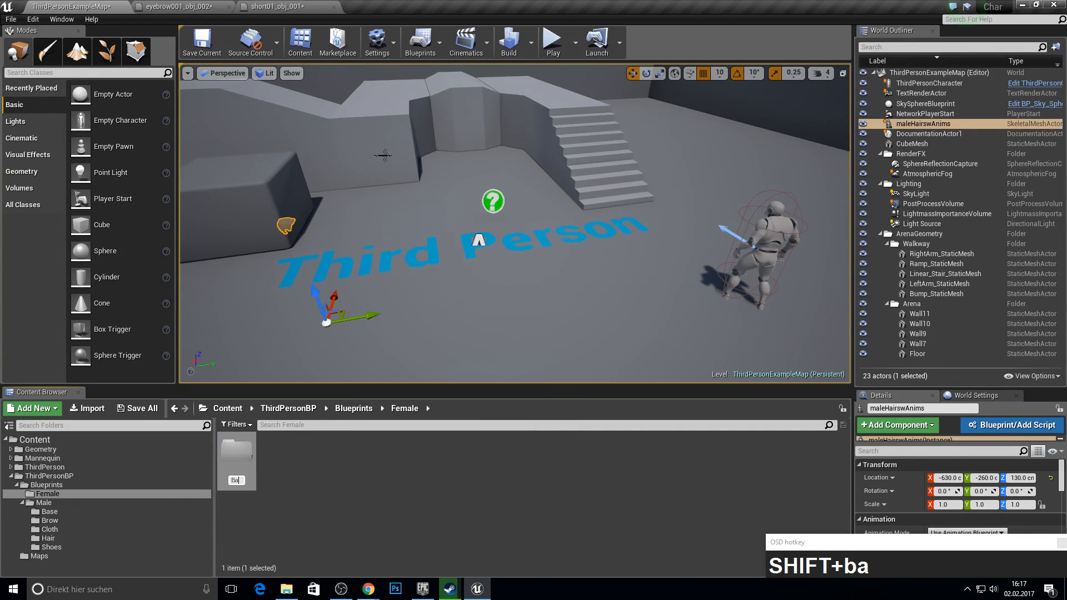
type("se")
key("Return")
double_click(237, 449)
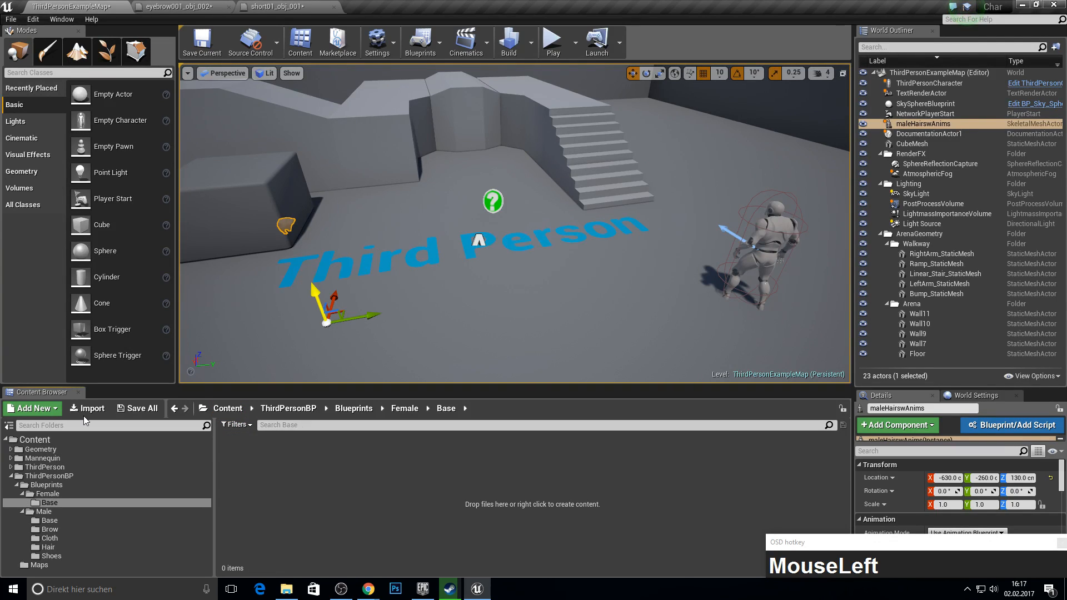
Import FemaleClearwAnims.fbx into the Female/Base folder as a skeletal mesh with no skeleton assigned and an X import rotation of -90.
left_click(83, 409)
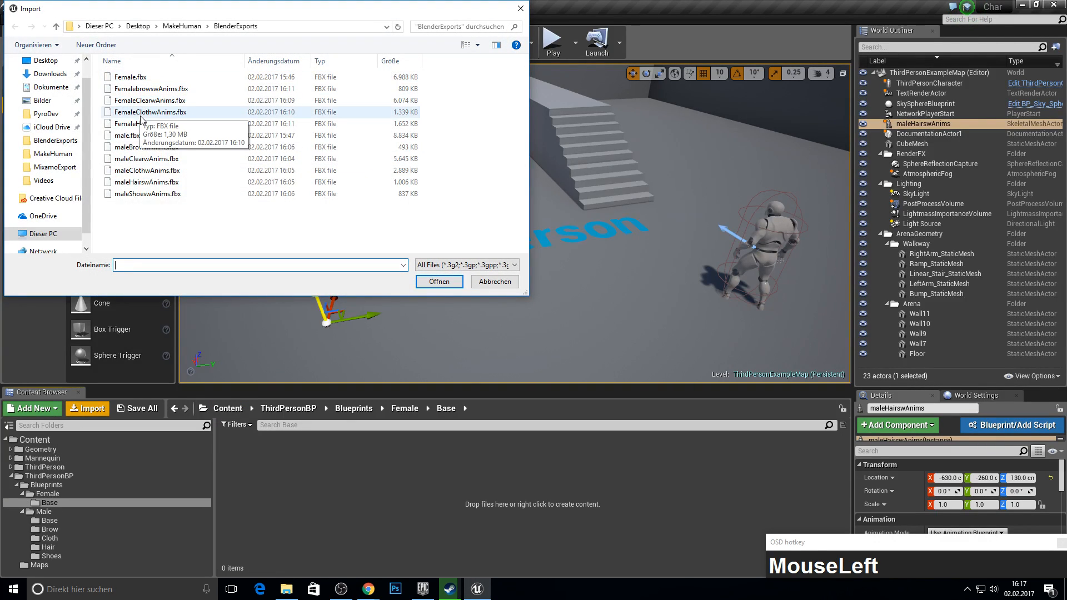
double_click(149, 101)
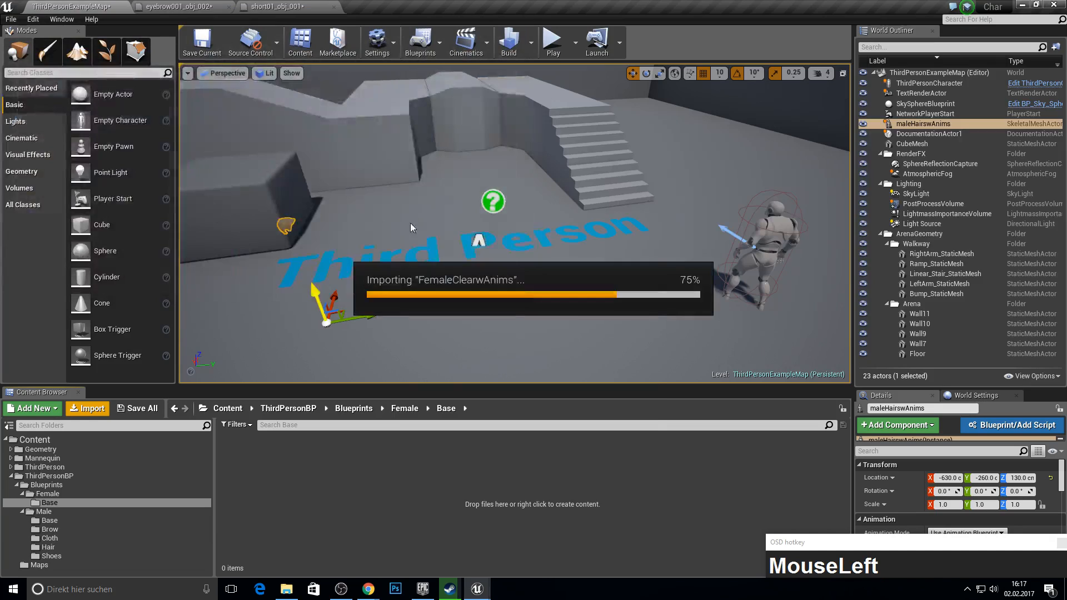
left_click_drag(442, 243, 332, 156)
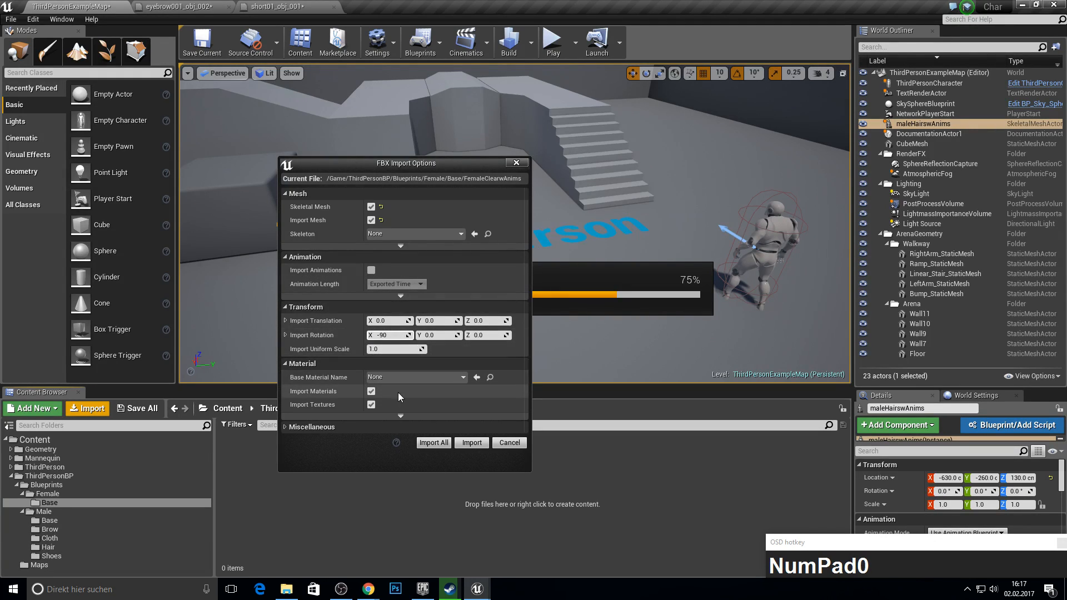
left_click(439, 443)
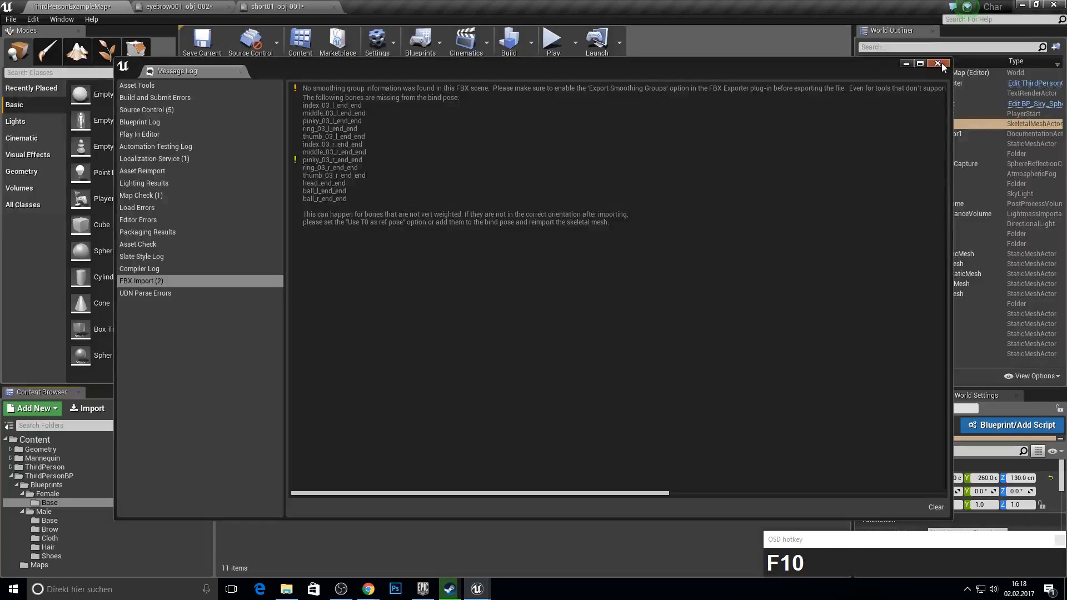
left_click(941, 64)
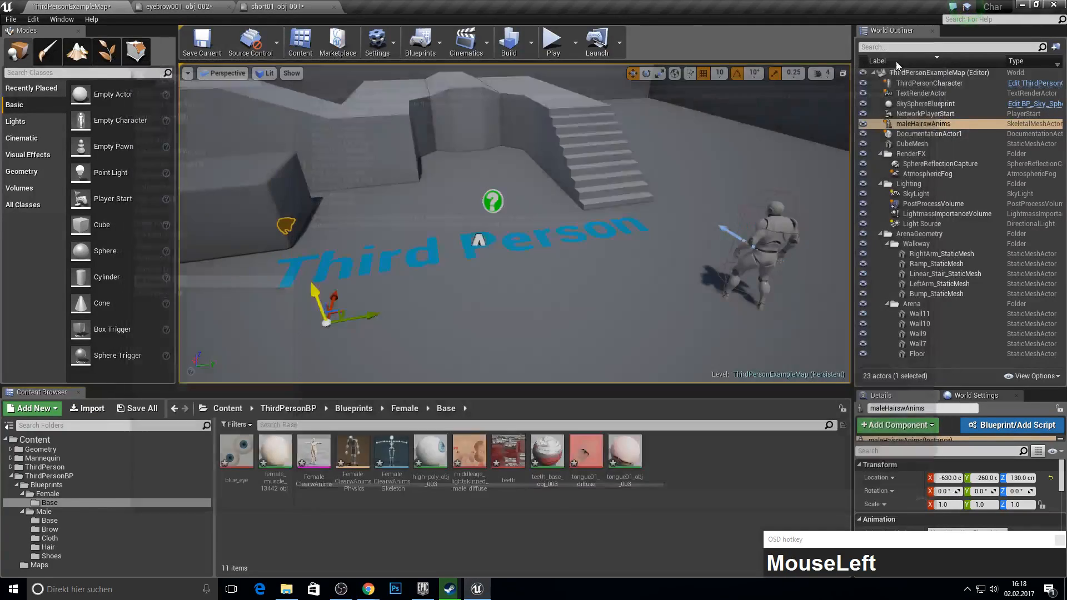
In the high-poly_obj_003 material, connect the texture's alpha output to Opacity, set the blend mode to Translucent and apply the changes.
left_click_drag(325, 468, 489, 542)
double_click(431, 451)
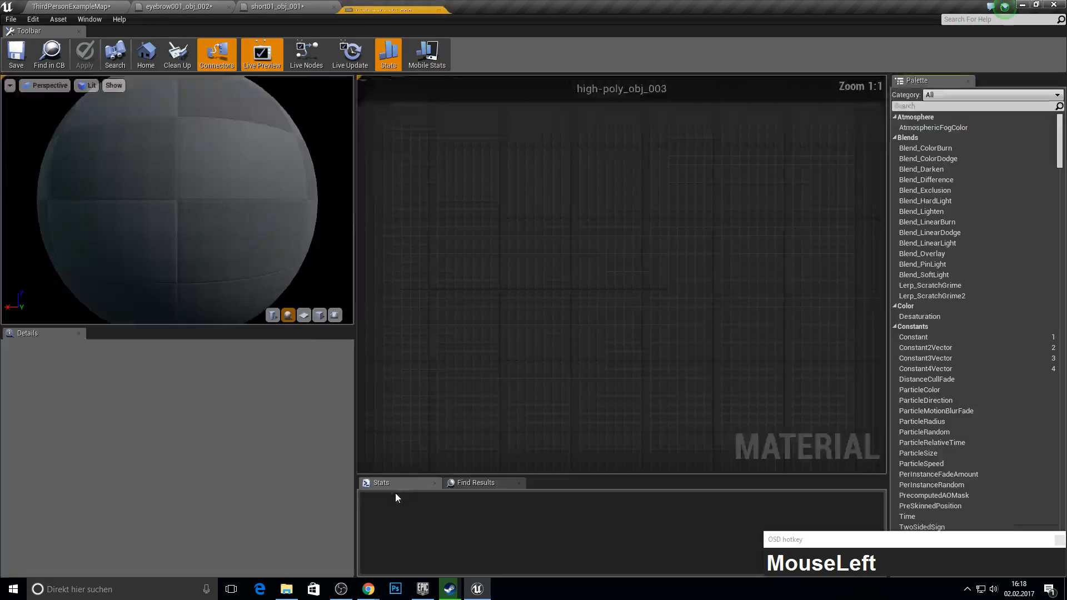
right_click_drag(643, 167, 570, 324)
left_click_drag(569, 324, 810, 146)
left_click_drag(702, 204, 802, 207)
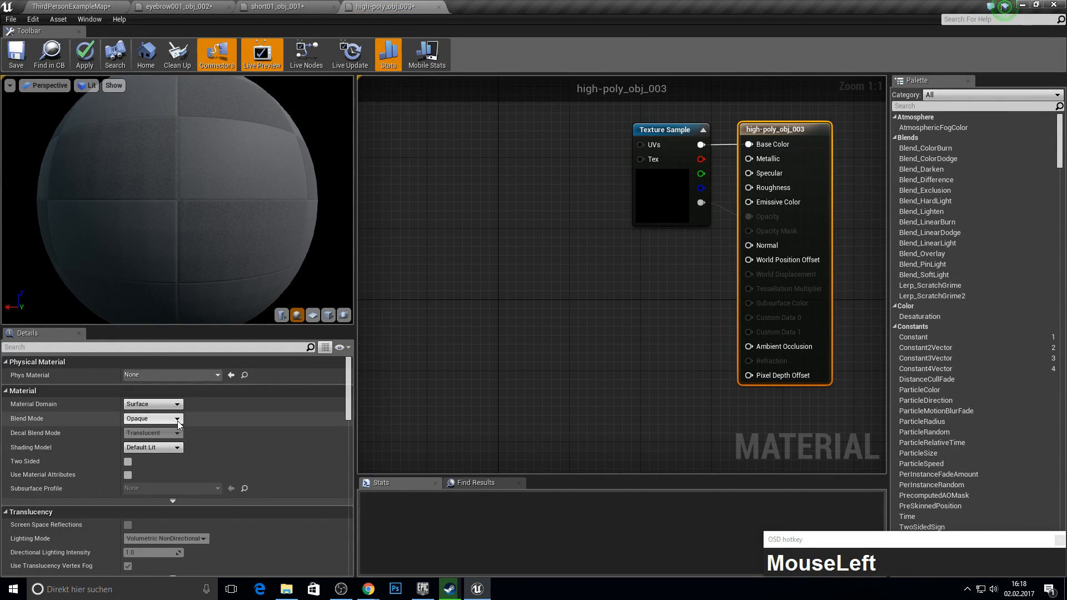
left_click(153, 418)
left_click(161, 445)
left_click(84, 53)
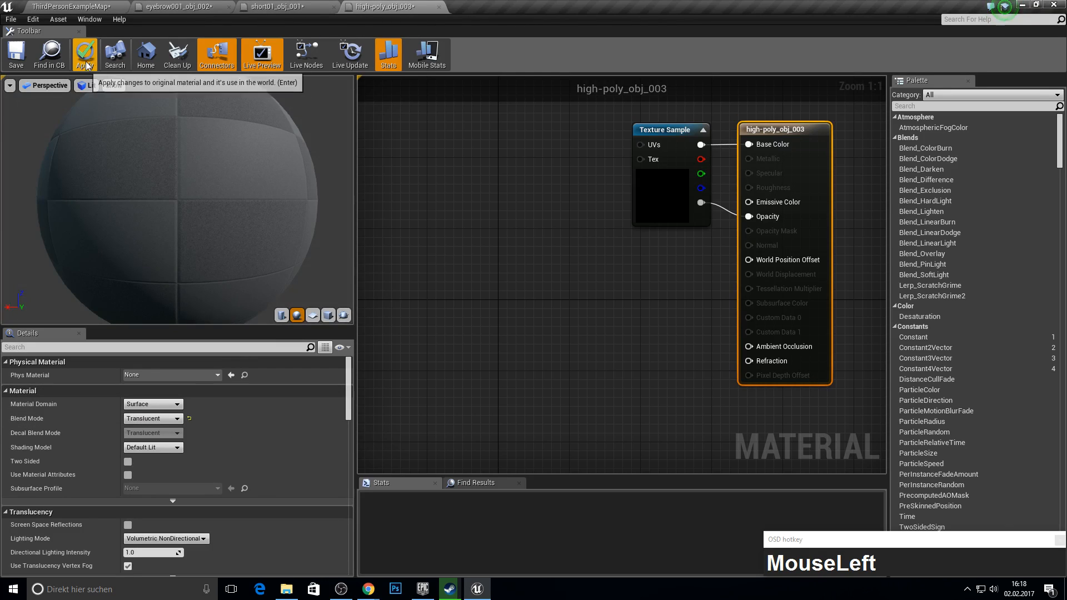
Create a folder named Cloth inside the Female folder and open it.
left_click(72, 6)
left_click(404, 408)
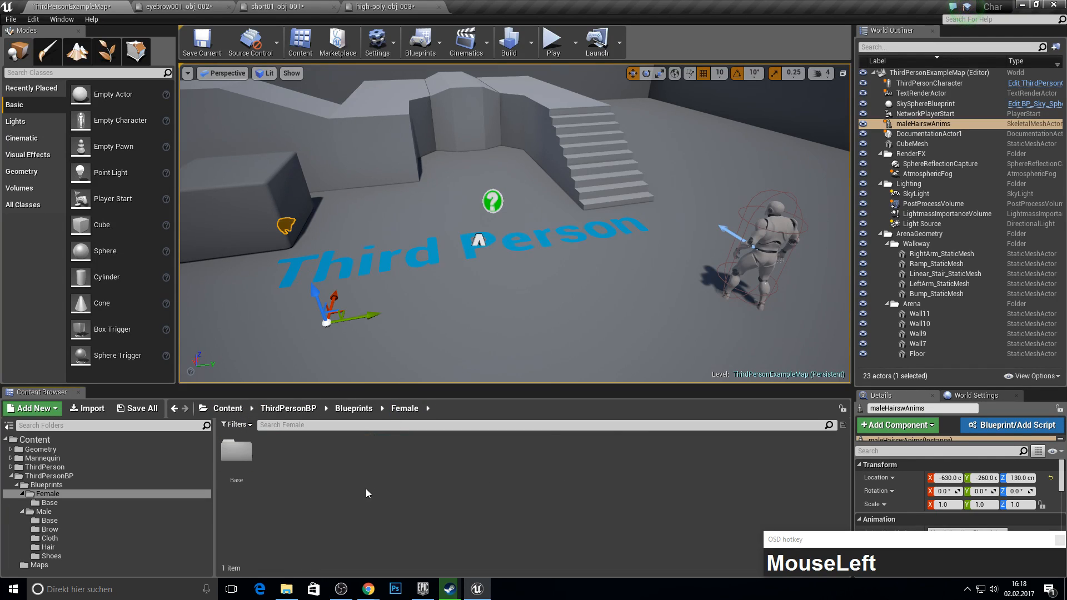
right_click(368, 482)
left_click(419, 181)
type("Cloth")
key("Return")
left_click(331, 493)
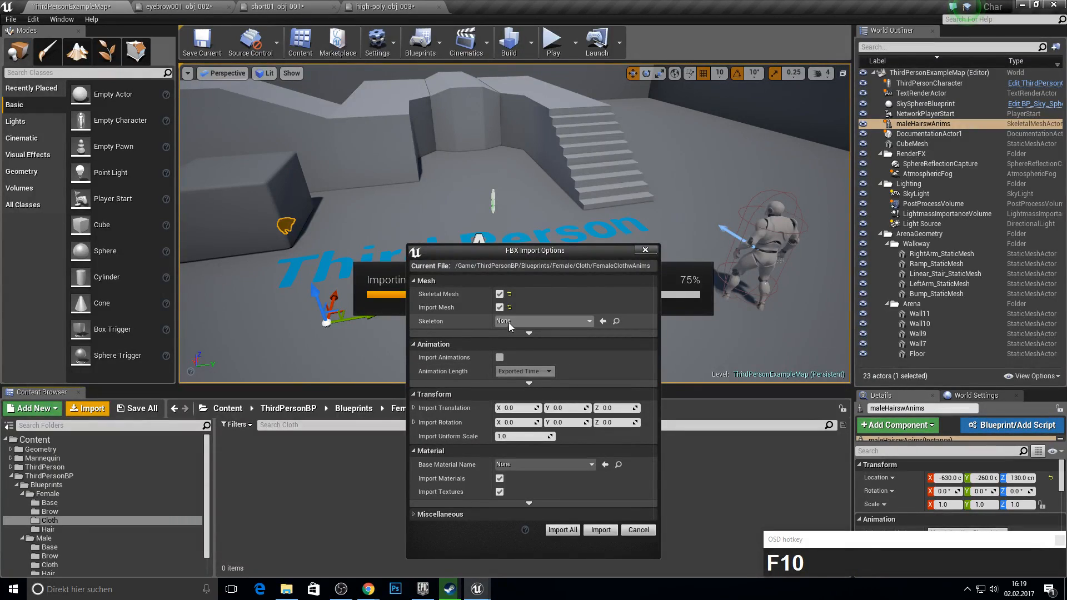
Assign FemaleClearwAnims_Skeleton as the skeleton for the FemaleClothwAnims skeletal mesh import.
left_click(509, 321)
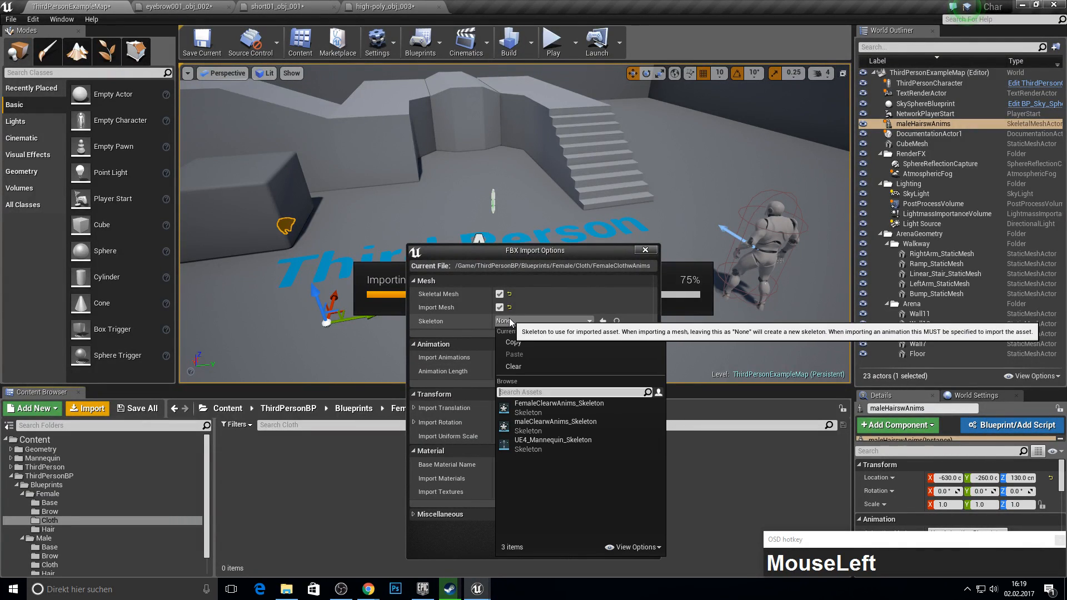
left_click(558, 408)
left_click_drag(477, 249, 475, 223)
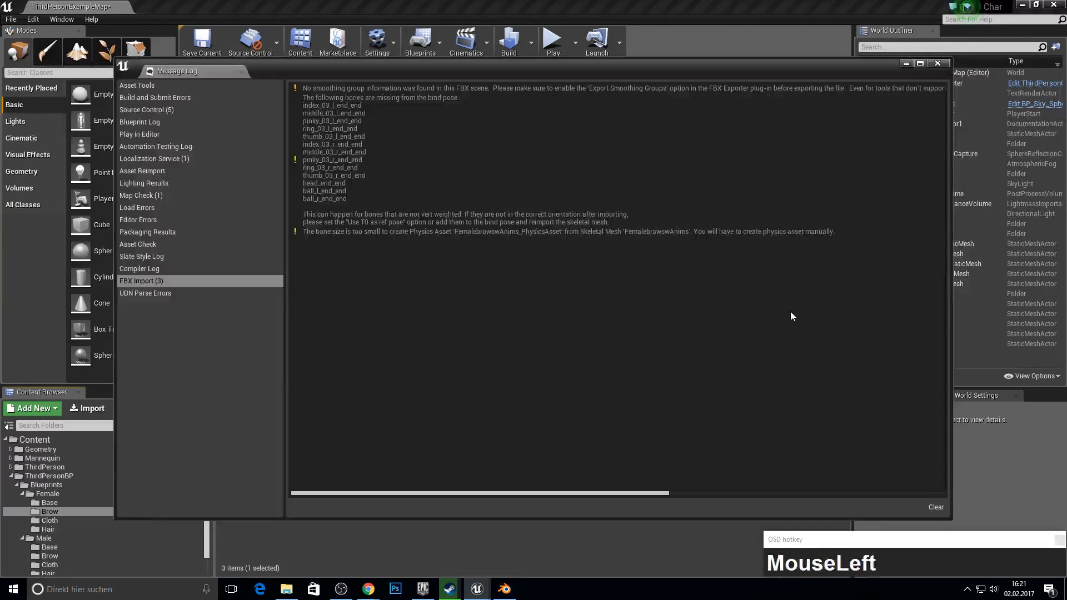
Dismiss the import log, then connect the texture's alpha to Opacity and set Translucent blend mode in the female eyebrow001_obj material.
key("F10")
left_click(937, 64)
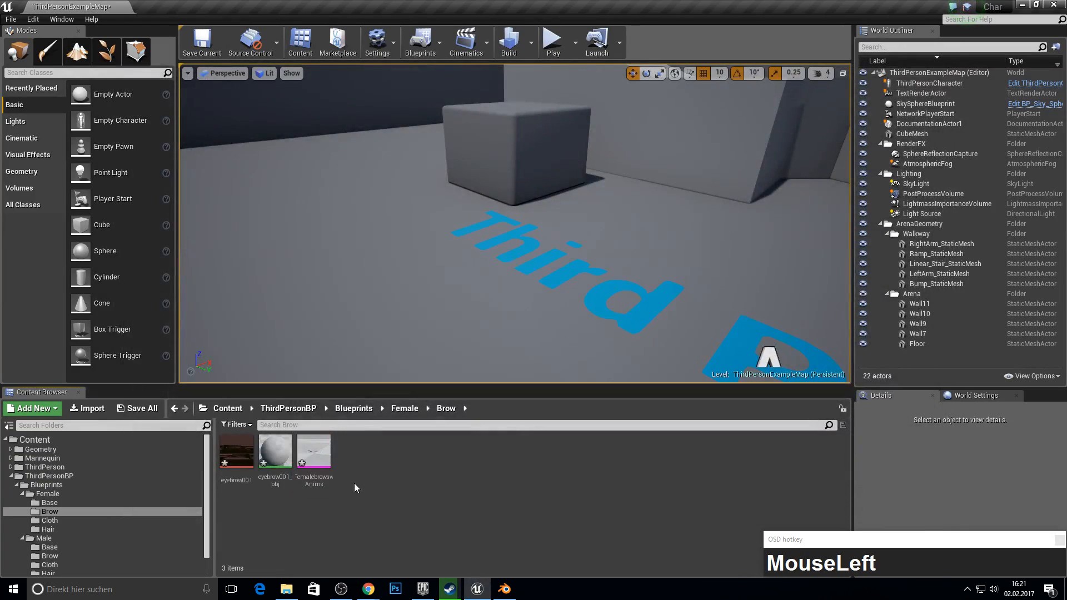
double_click(313, 457)
right_click_drag(569, 141, 498, 379)
left_click_drag(506, 372, 736, 195)
left_click_drag(648, 266, 698, 282)
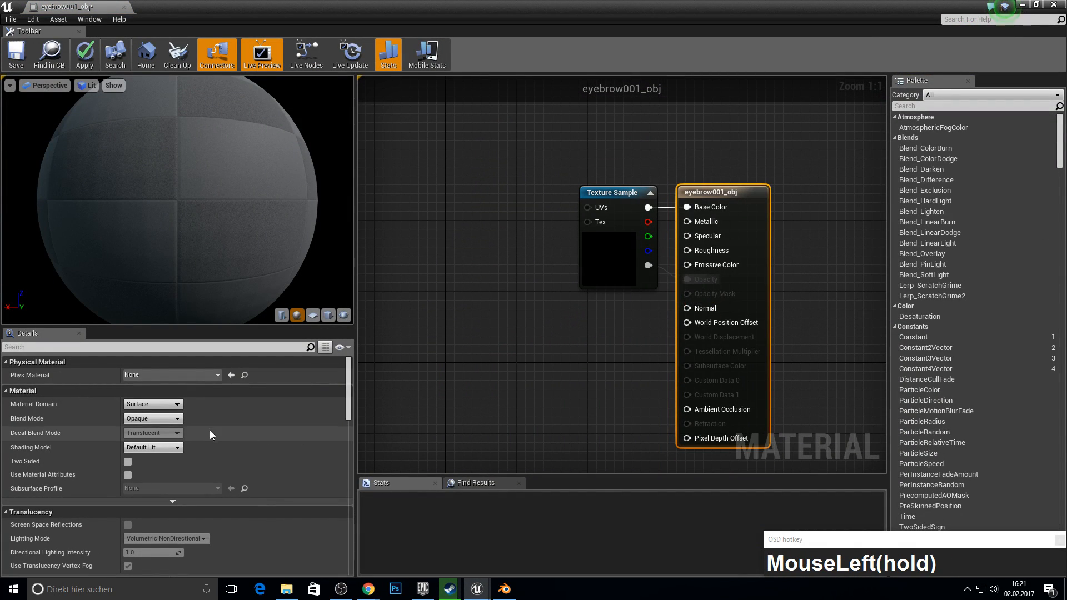
left_click(167, 419)
left_click(172, 447)
left_click_drag(31, 6, 239, 6)
left_click(64, 9)
In the Female/Hair folder's ponytail01_obj_001 material, connect the texture's alpha to Opacity and set the blend mode to Translucent.
left_click(404, 409)
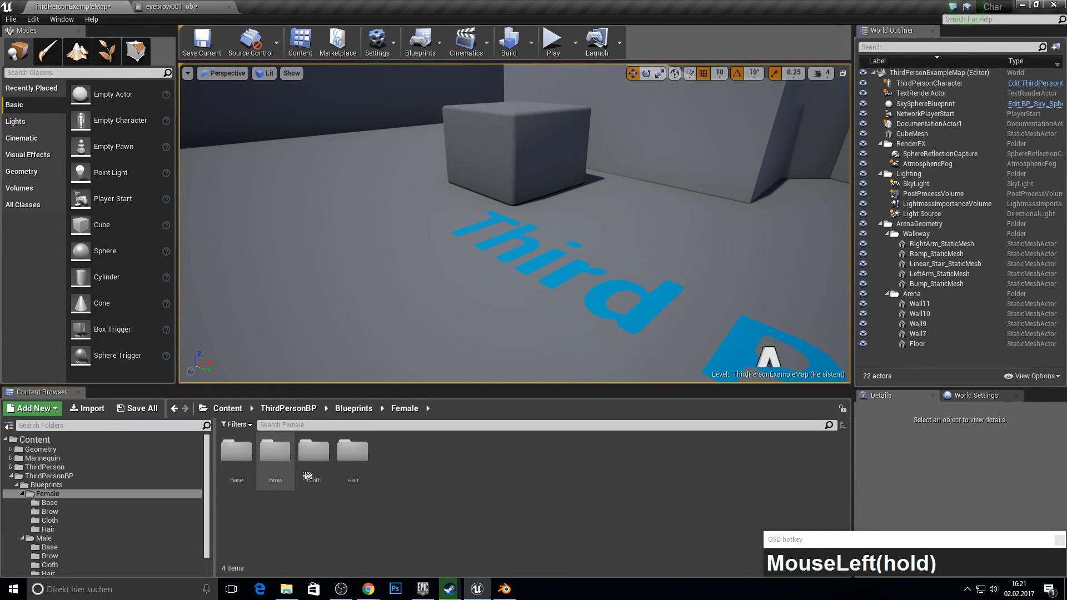
double_click(352, 450)
double_click(239, 460)
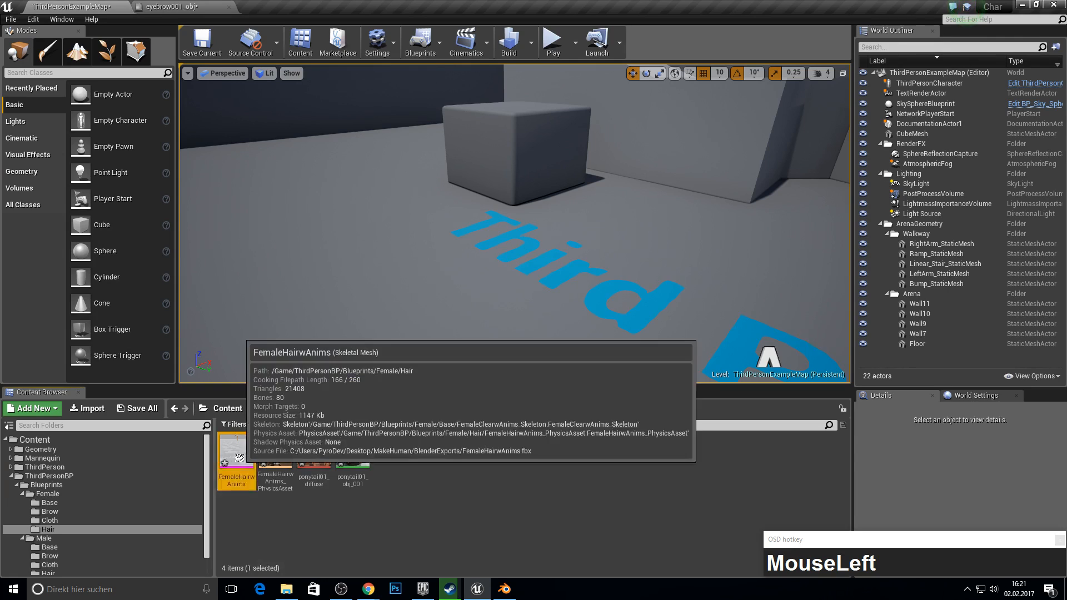
left_click(118, 6)
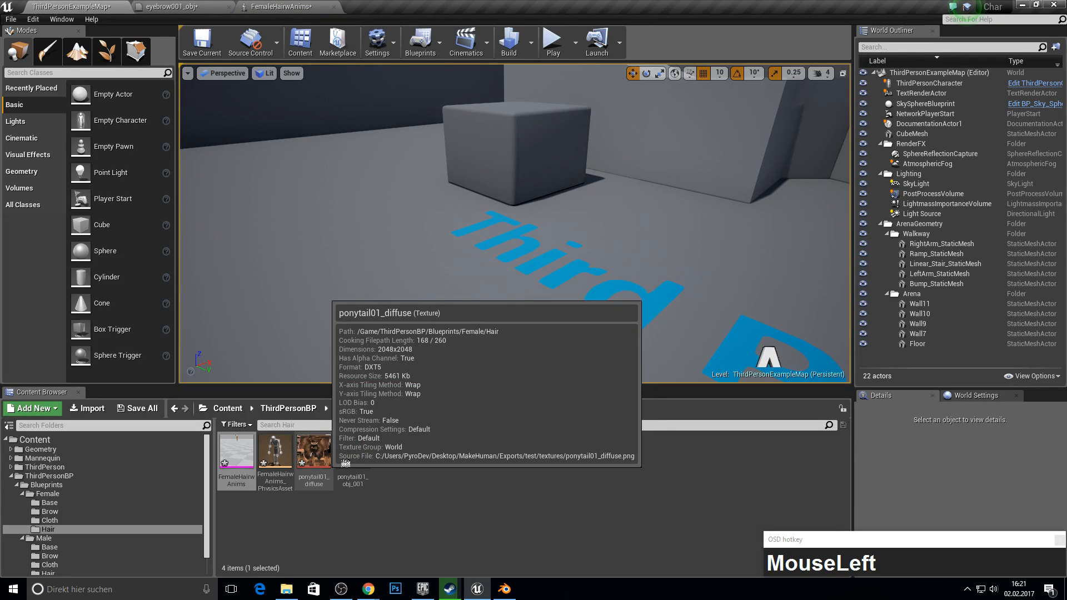
double_click(352, 450)
left_click_drag(826, 103, 859, 199)
left_click_drag(837, 249, 811, 251)
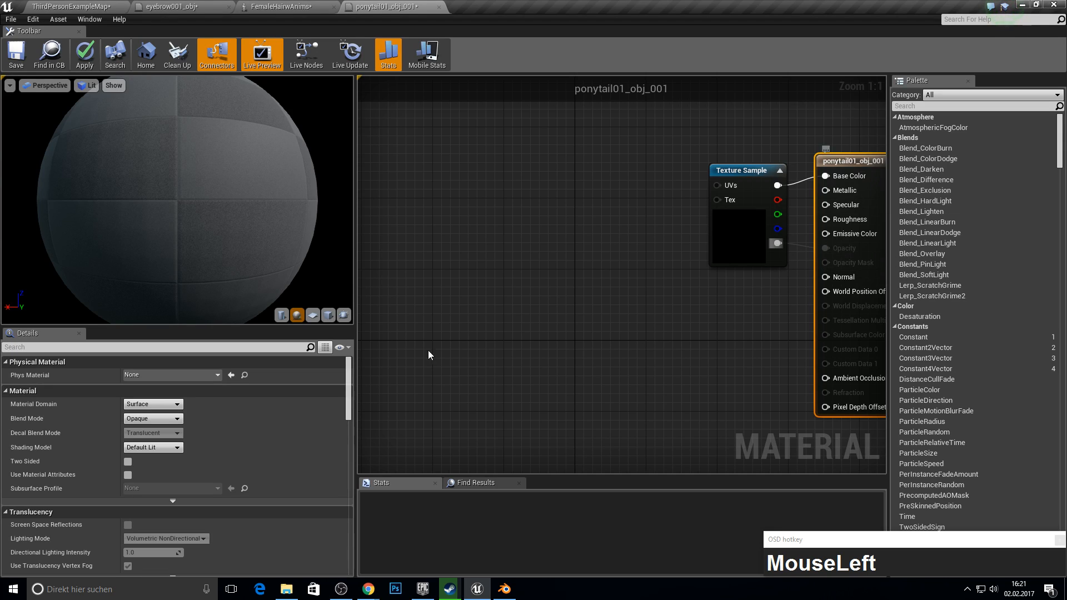
left_click(165, 420)
left_click(153, 442)
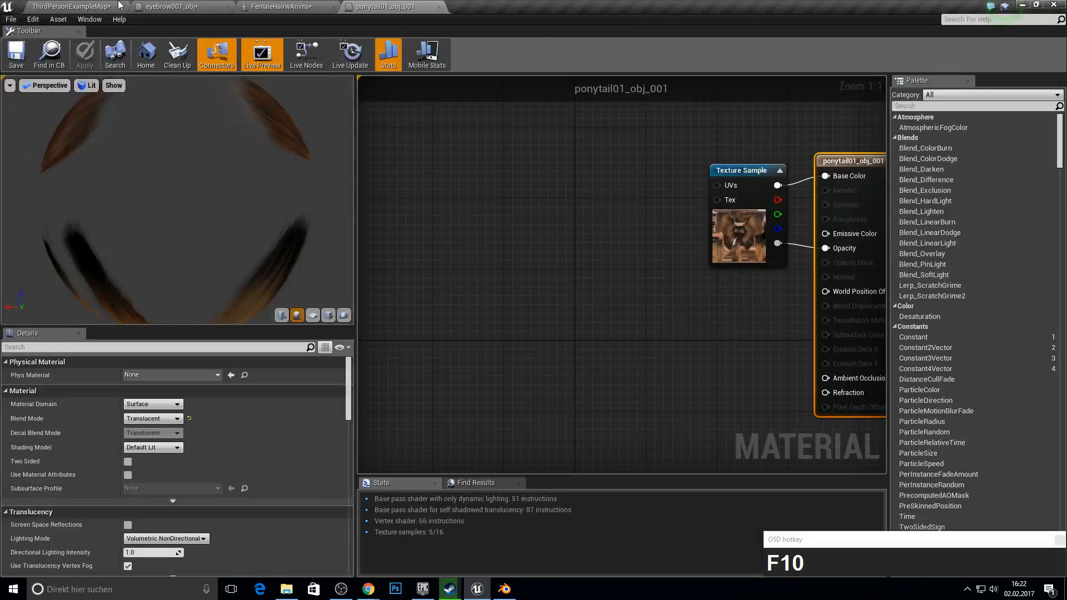
left_click(71, 6)
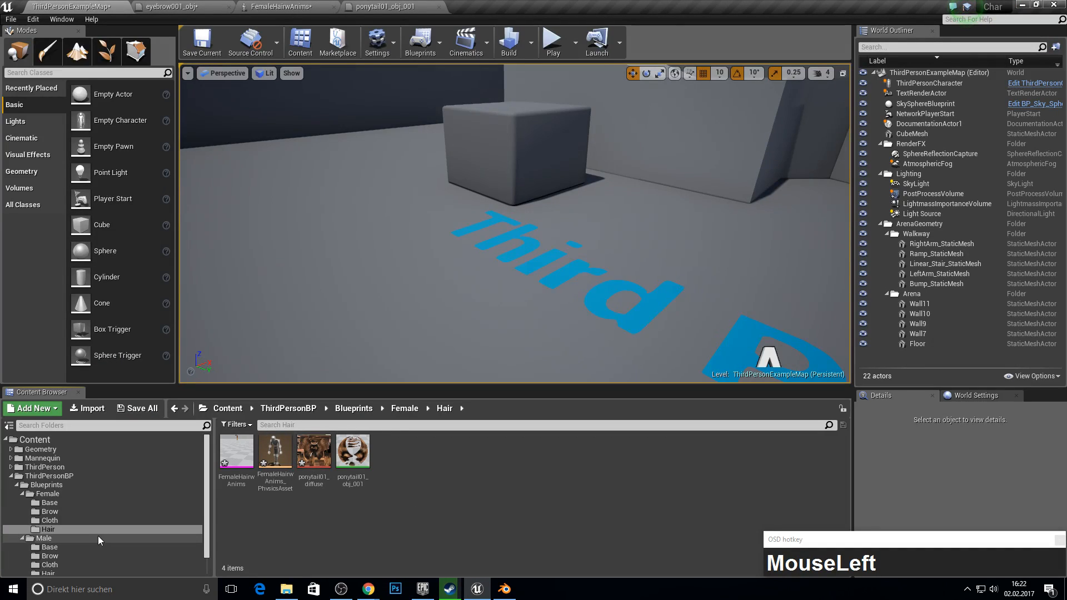
Create an Animation Blueprint named f in the Blueprints folder with parent class AnimInstance and target skeleton FemaleClearwAnims_Skeleton.
left_click(31, 485)
right_click(406, 523)
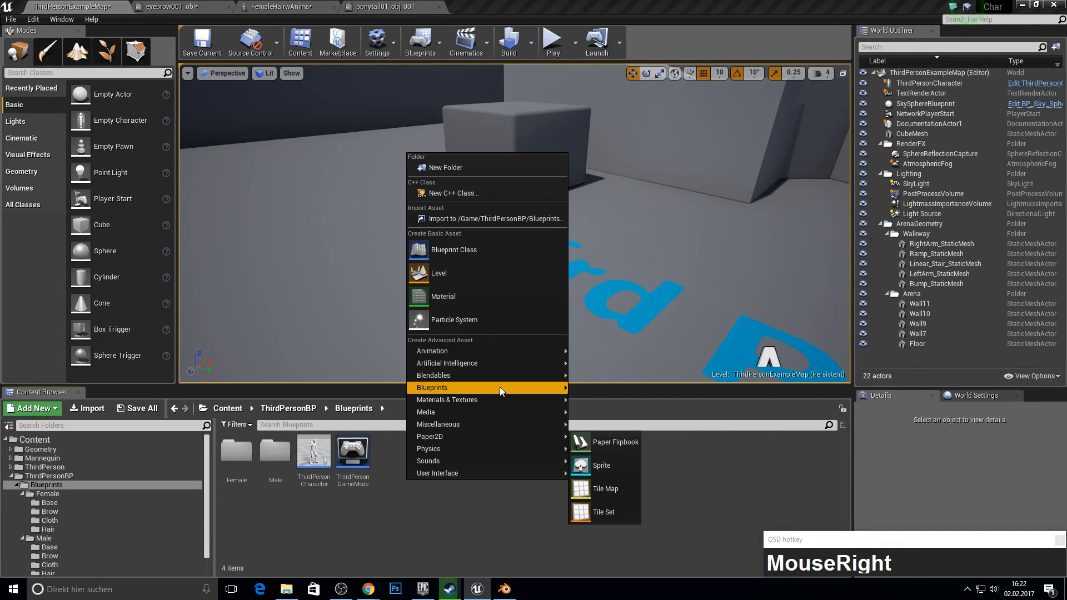
mouse_move(462, 356)
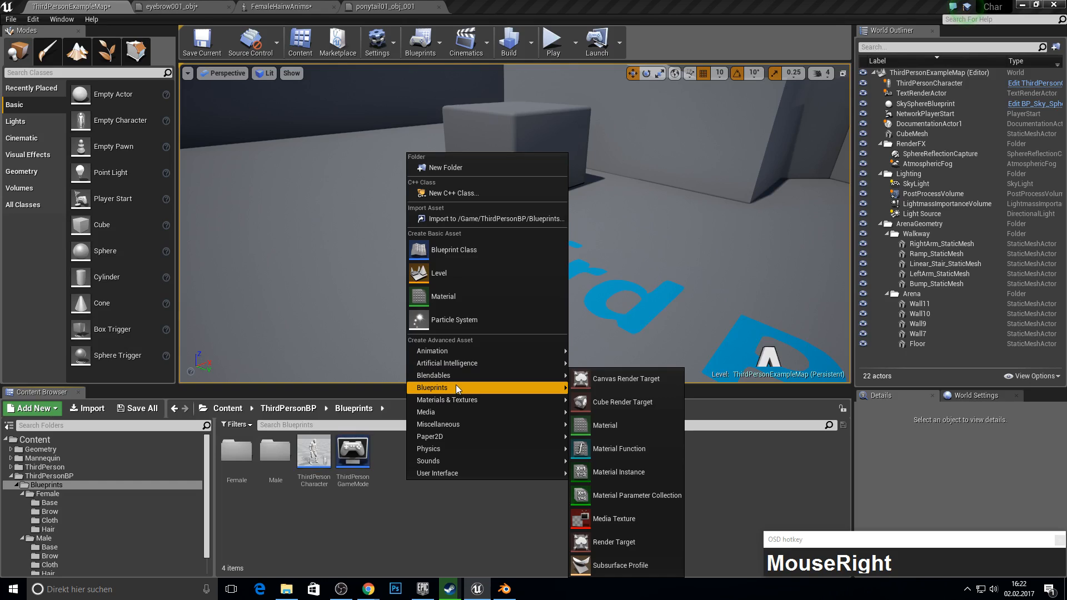
mouse_move(455, 387)
left_click(432, 351)
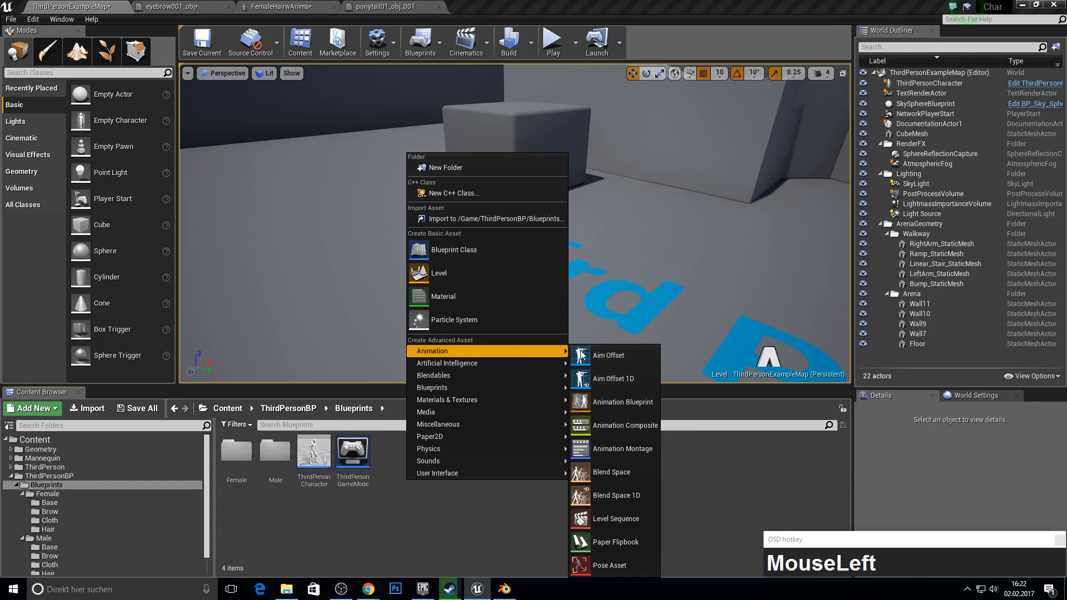
left_click(613, 402)
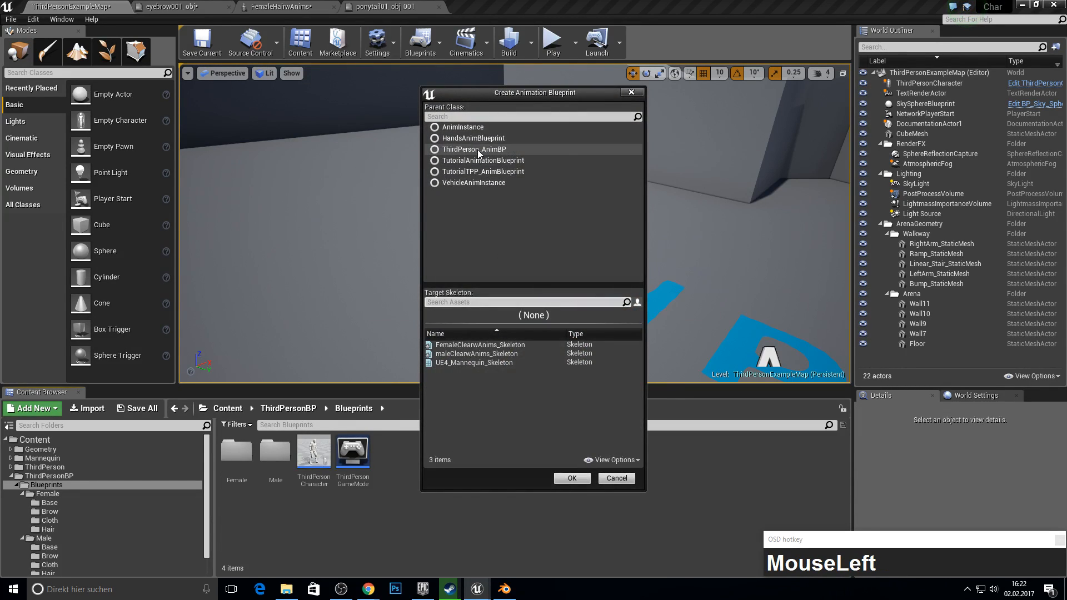
left_click(472, 129)
left_click(465, 353)
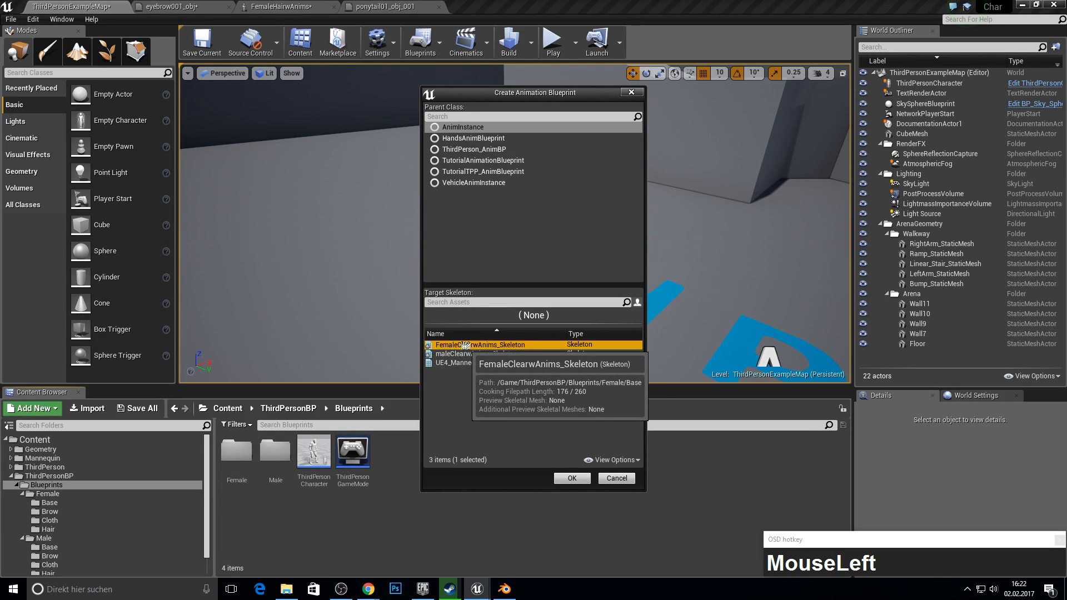
left_click(572, 478)
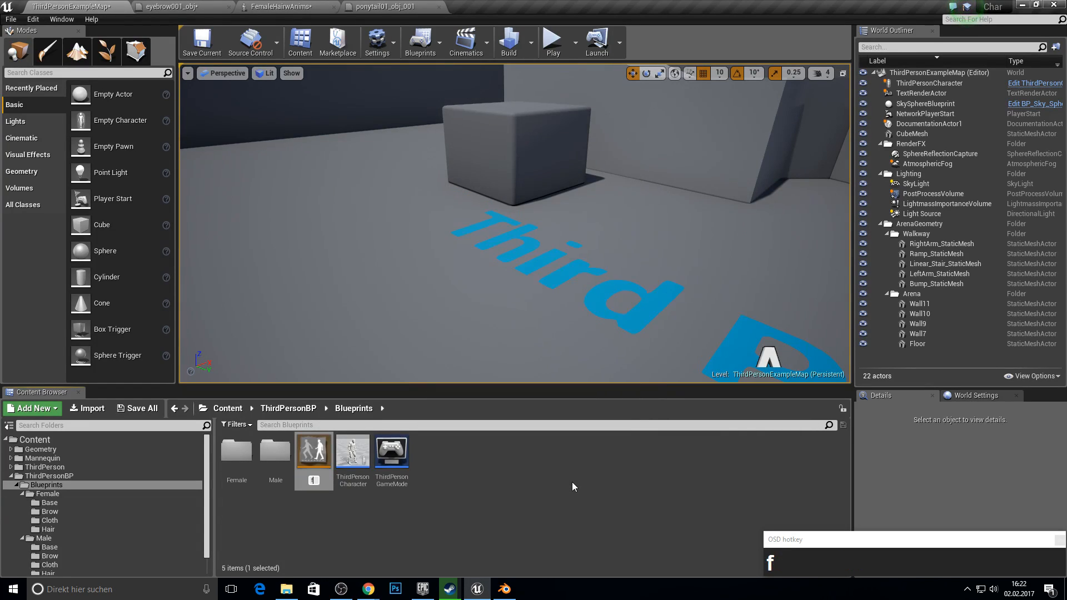
Create an Animation Blueprint named m with parent class AnimInstance and target skeleton maleClearwAnims_Skeleton.
right_click(538, 468)
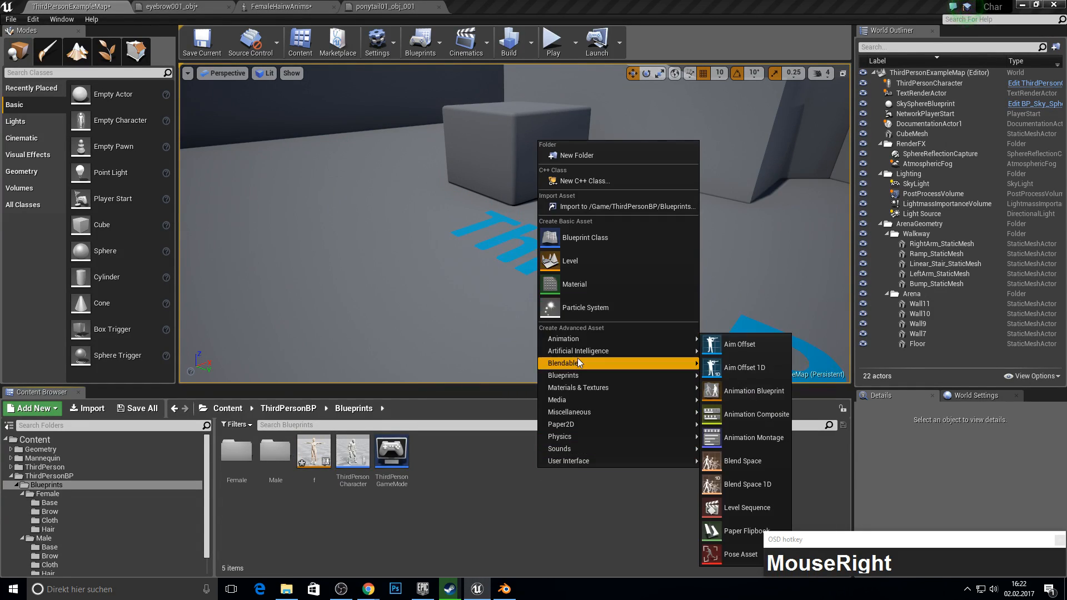
left_click(755, 400)
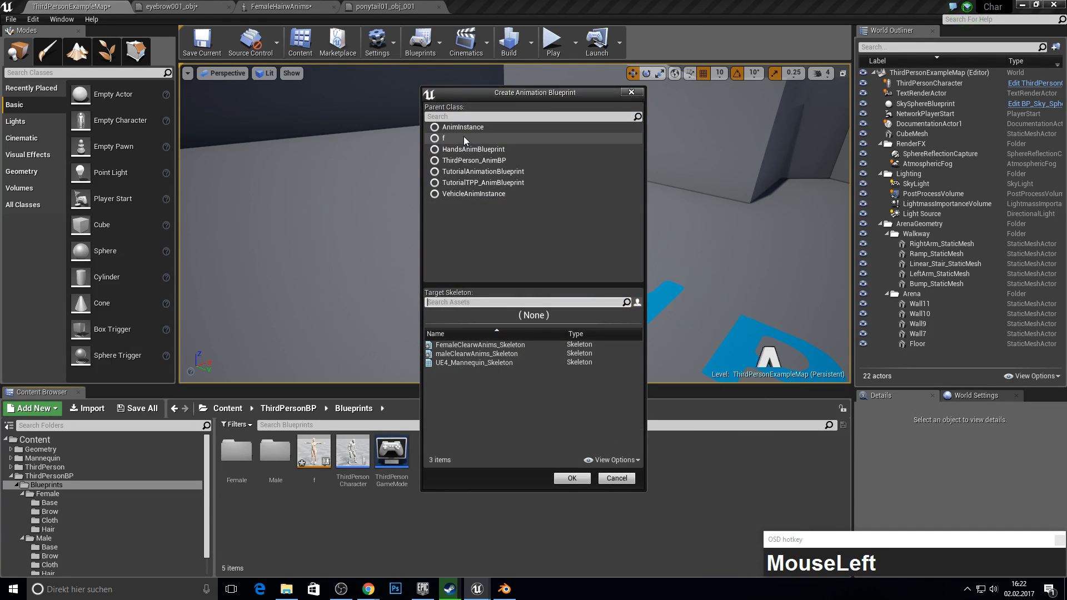
left_click(463, 128)
left_click(482, 363)
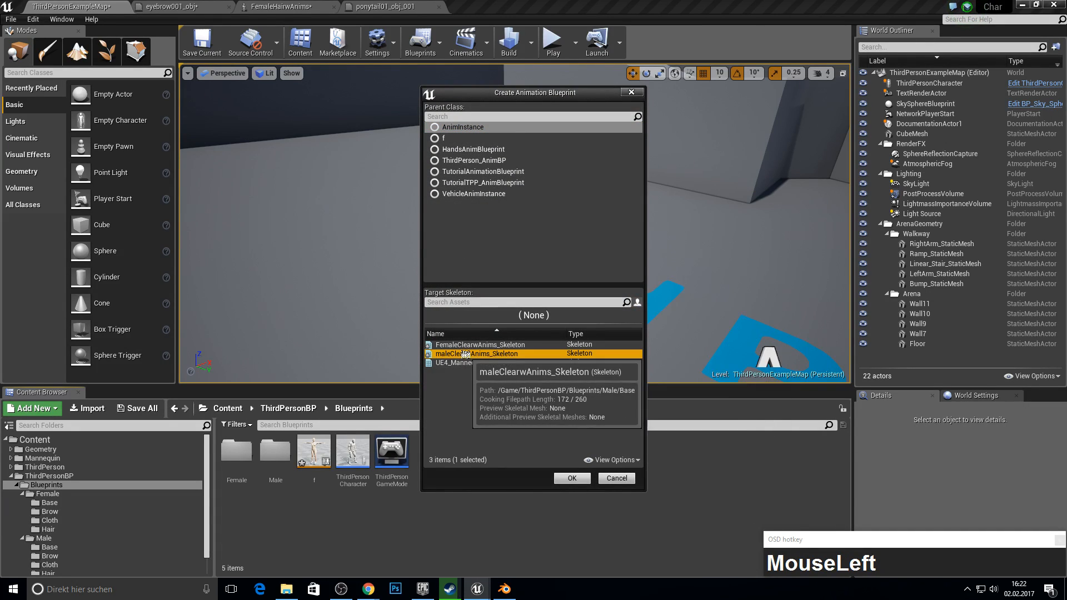
left_click(573, 479)
type("m")
key("Return")
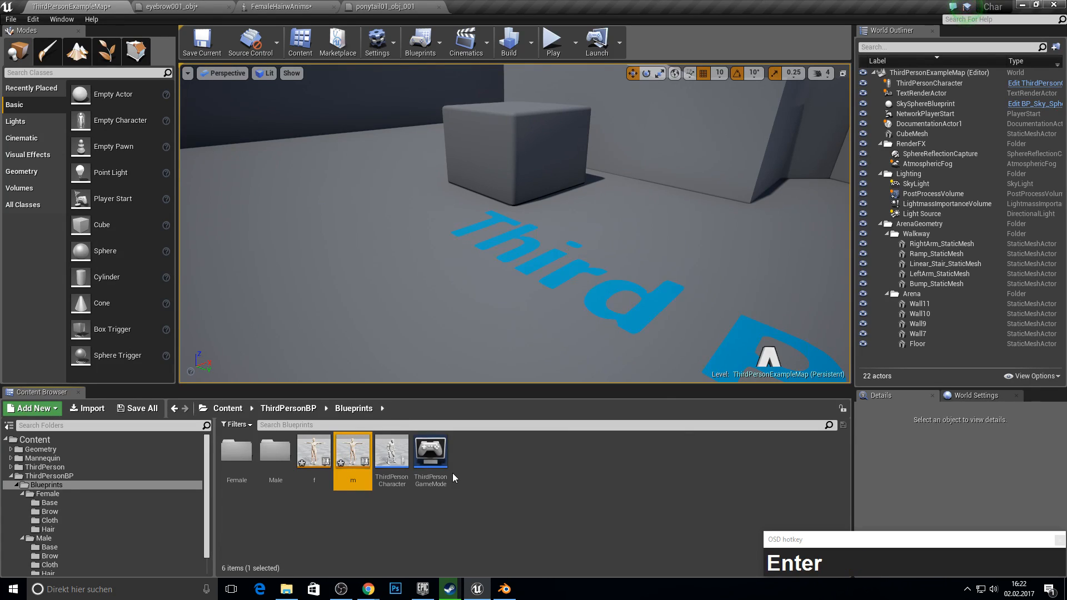
Create a Blend Space 1D named fb in the Blueprints folder for FemaleClearwAnims_Skeleton.
right_click(445, 456)
right_click(509, 463)
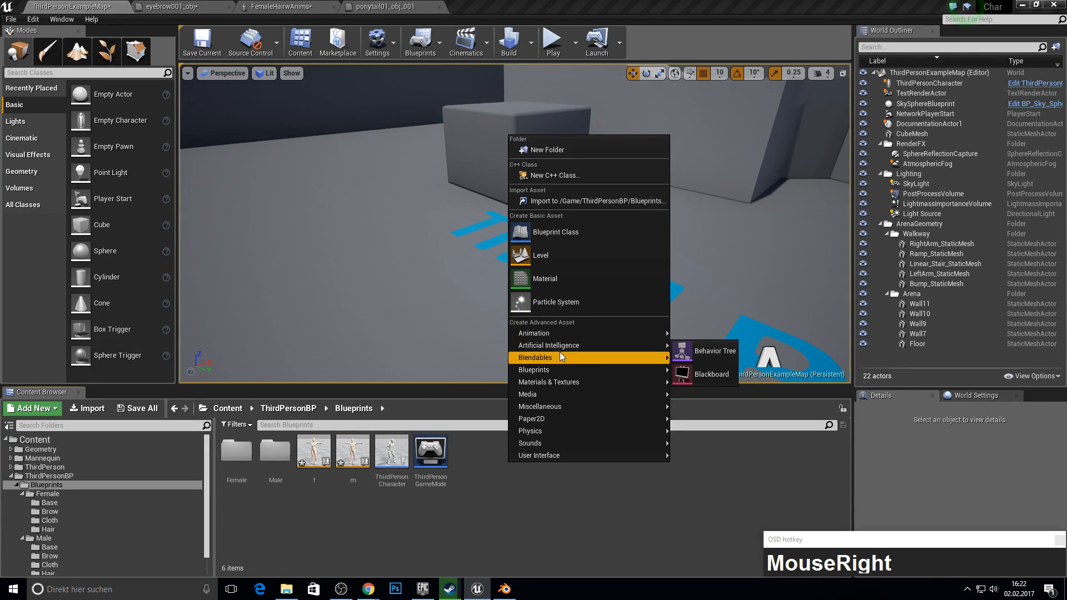
mouse_move(571, 370)
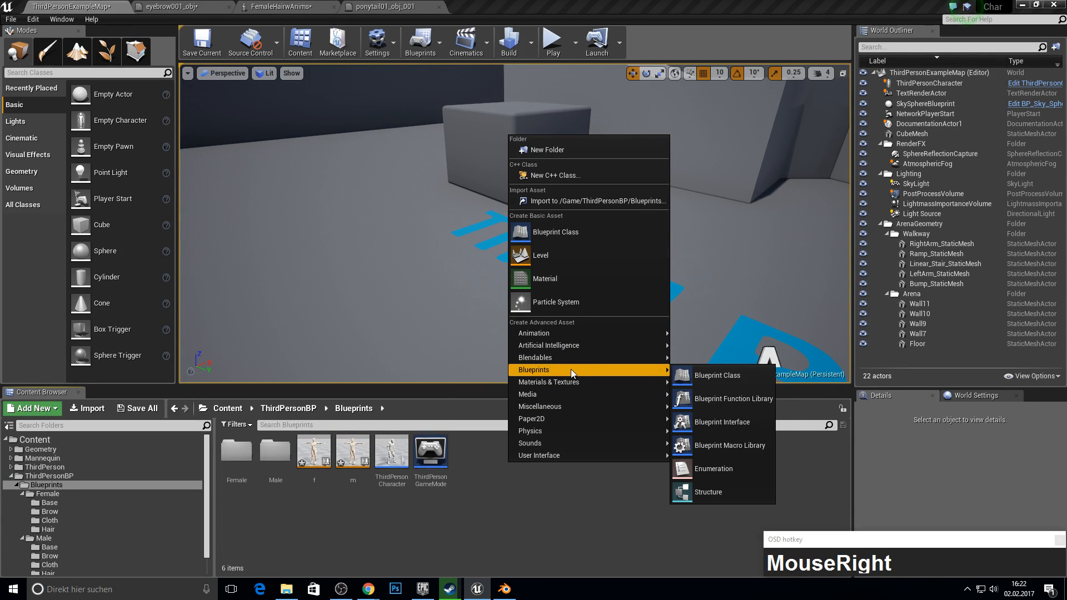
left_click(589, 334)
left_click(713, 472)
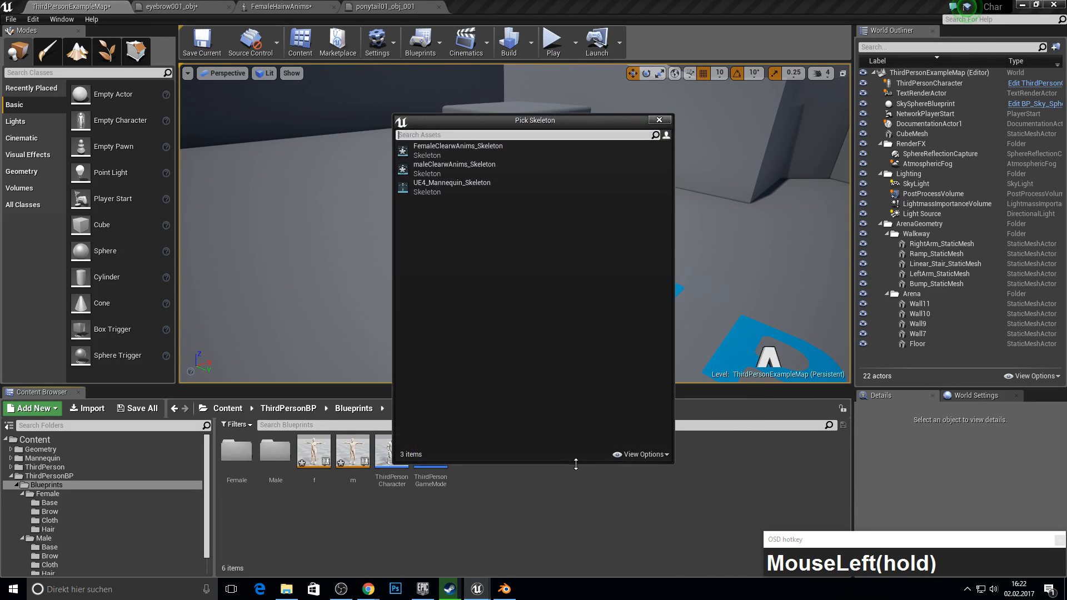
left_click(447, 154)
double_click(447, 154)
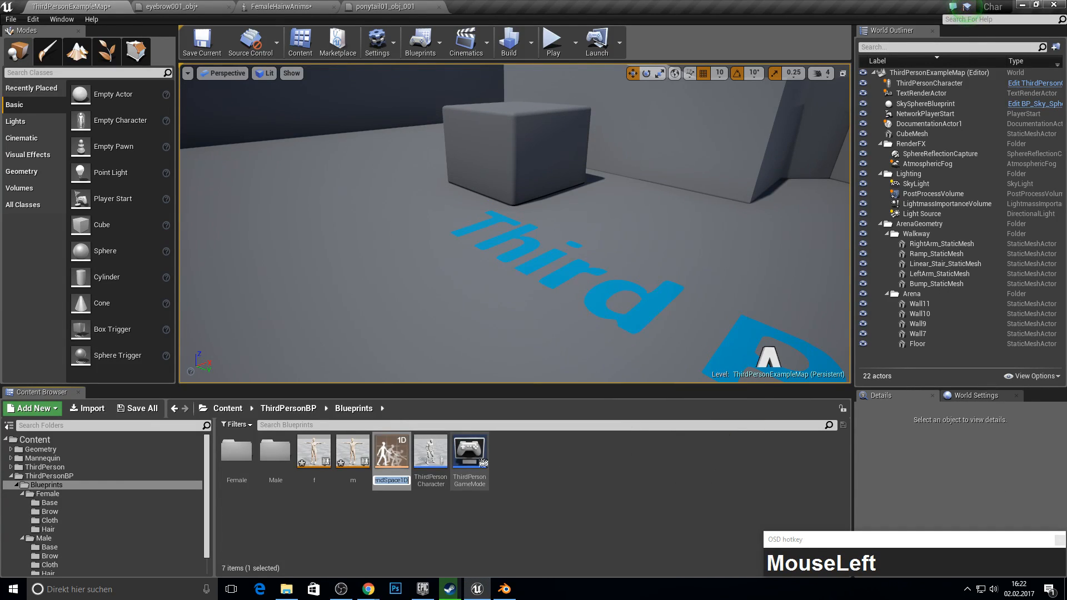
type("fb")
key("Return")
Create a second Blend Space 1D in the Blueprints folder for maleClearwAnims_Skeleton.
right_click(519, 485)
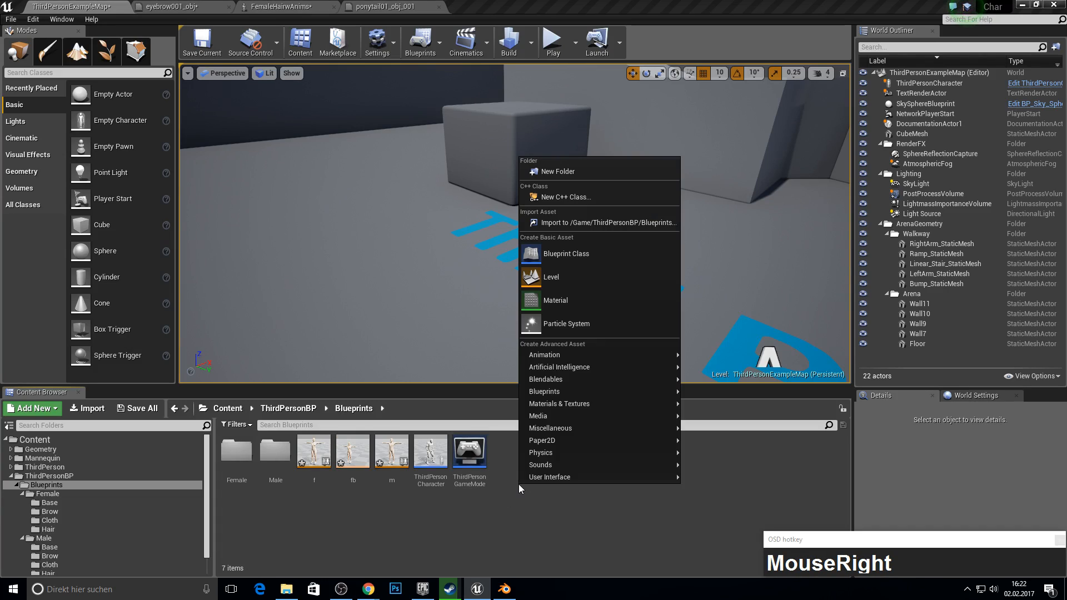
left_click(556, 354)
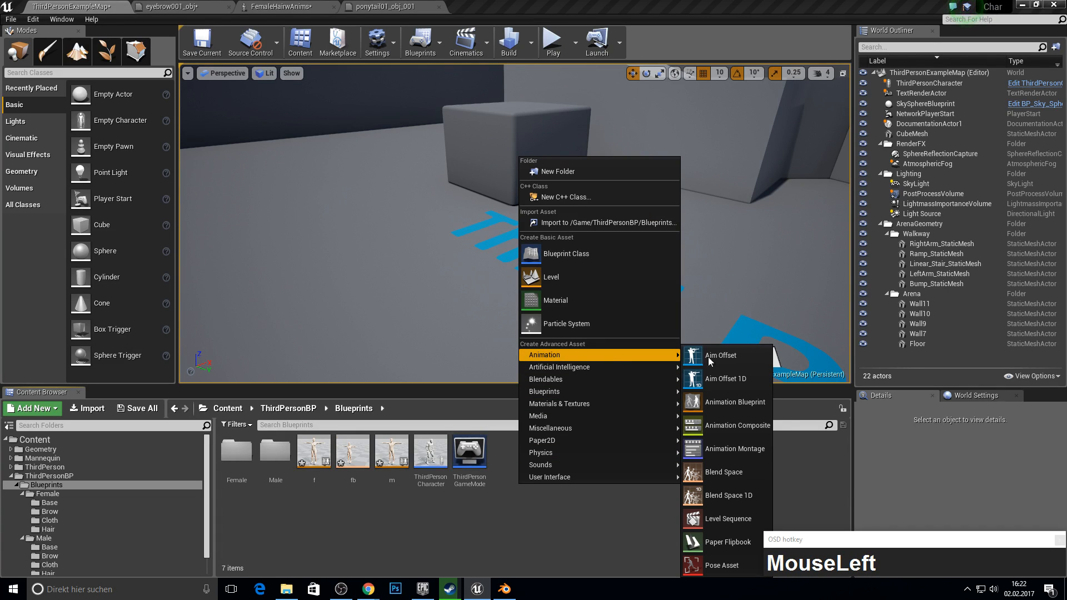
left_click(735, 492)
left_click(439, 166)
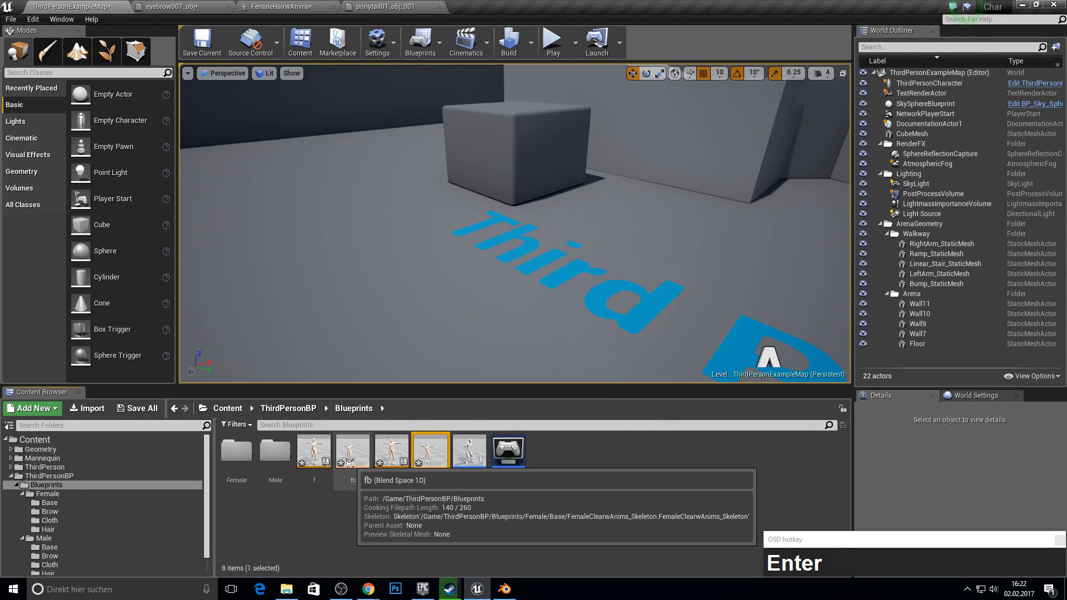
left_click(366, 515)
Open the ThirdPersonCharacter blueprint in its 3D view and select the inherited Mesh component.
double_click(471, 461)
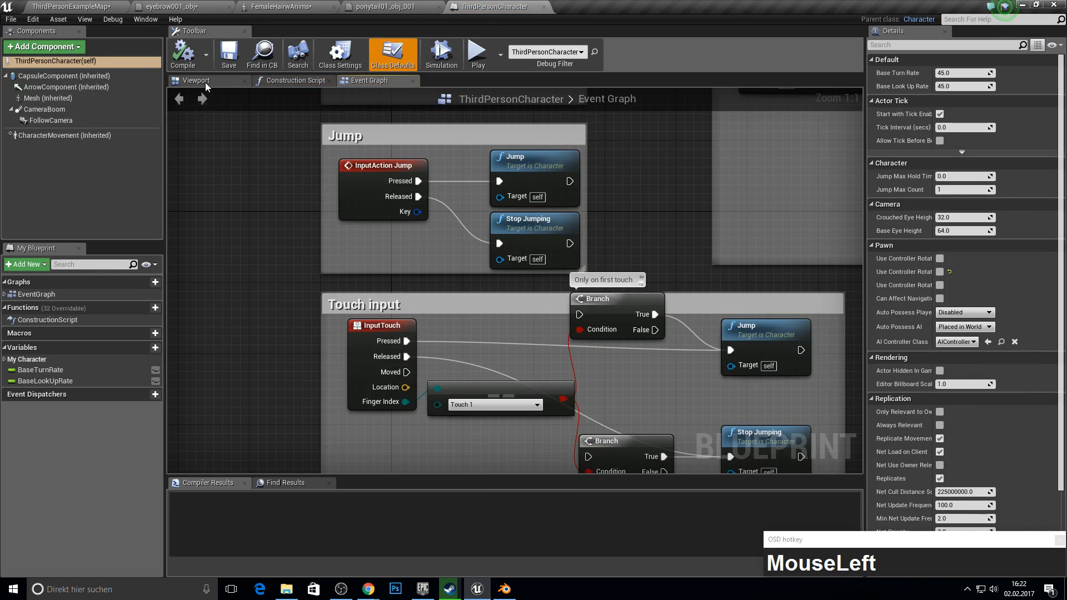
left_click(195, 80)
left_click(47, 98)
Set the inherited Mesh component's skeletal mesh to FemaleClearwAnims.
left_click(1010, 285)
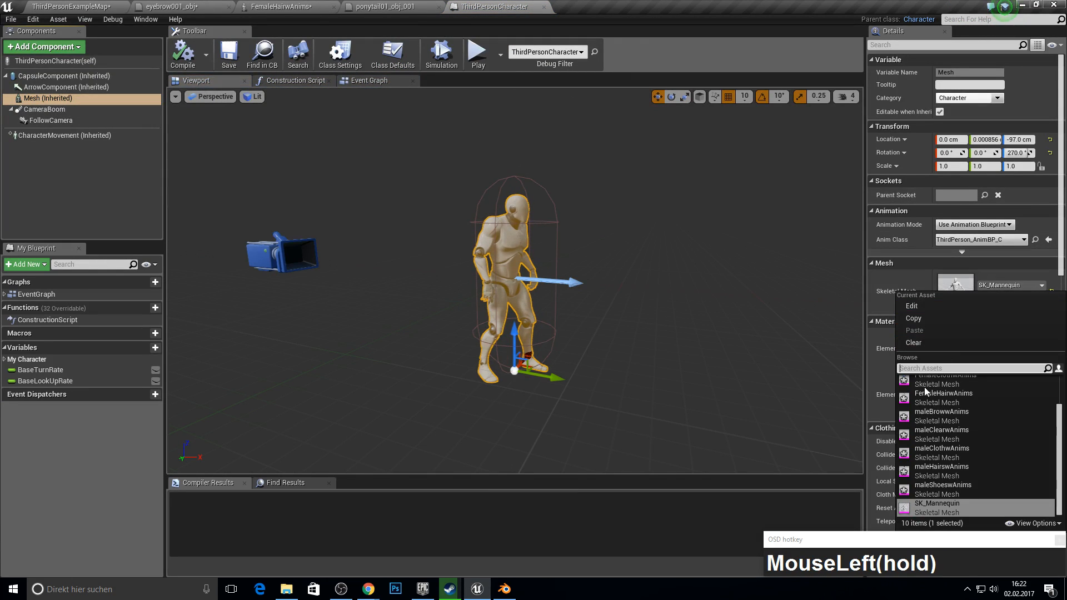
type("male")
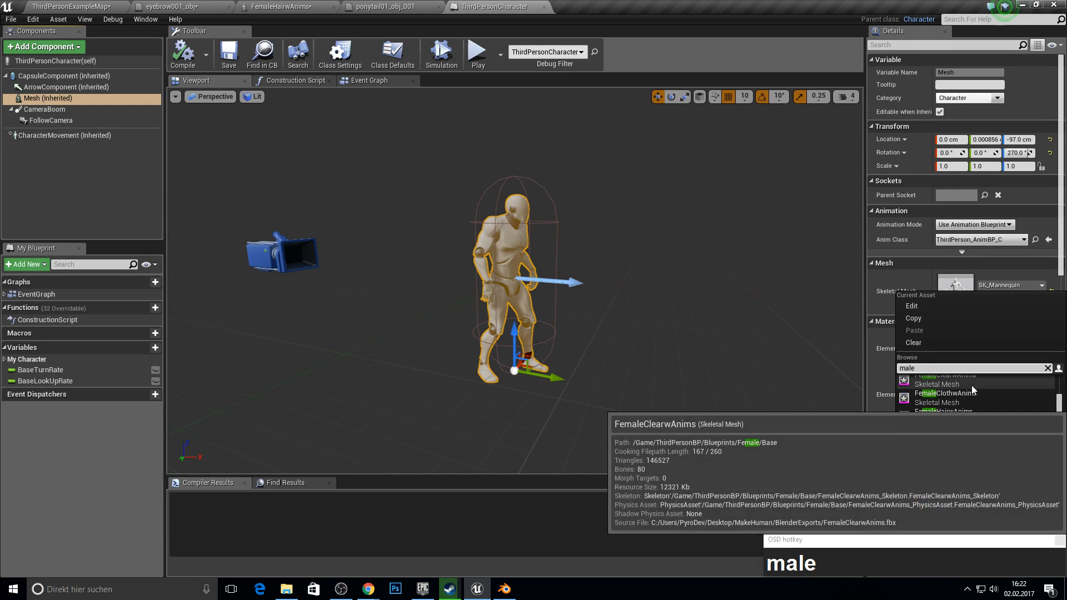
scroll(972, 385, "up", 3)
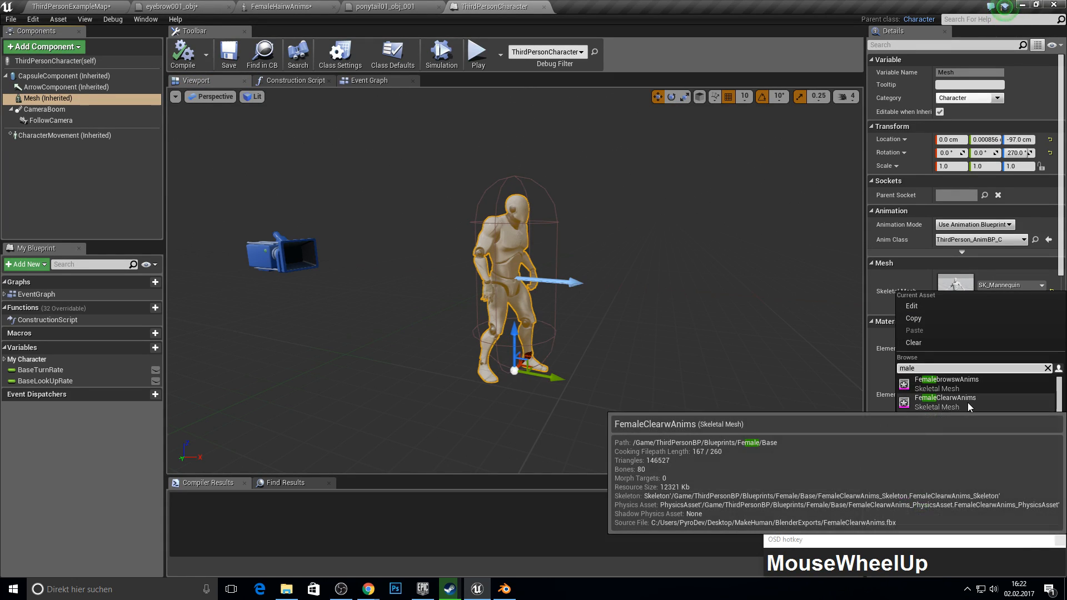
left_click(968, 402)
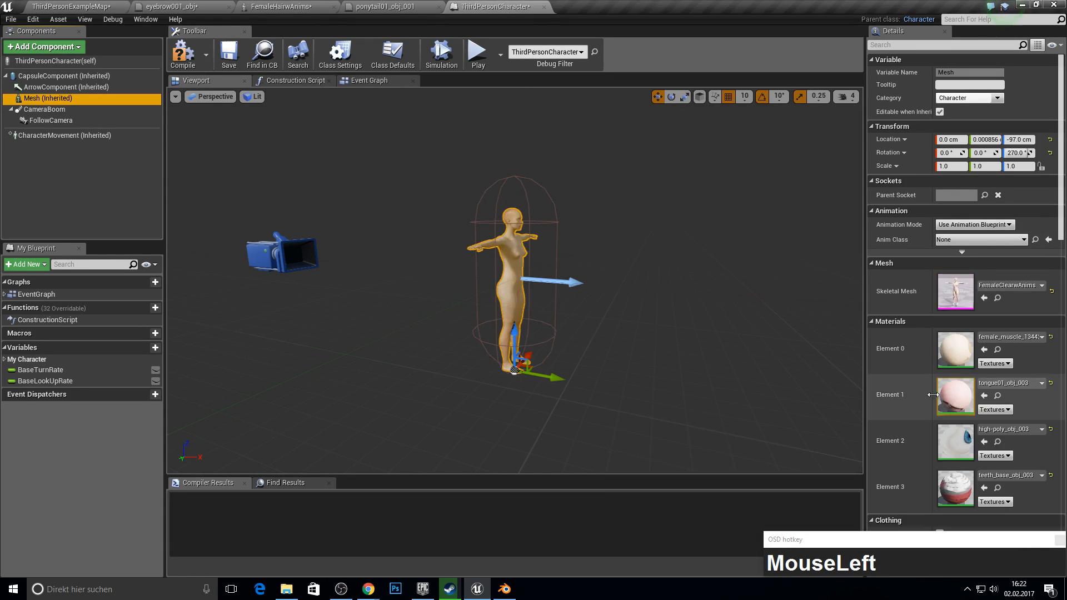
Set the inherited Mesh component's skeletal mesh to maleClearwAnims, then compile and save the blueprint.
left_click(998, 286)
scroll(963, 458, "down", 3)
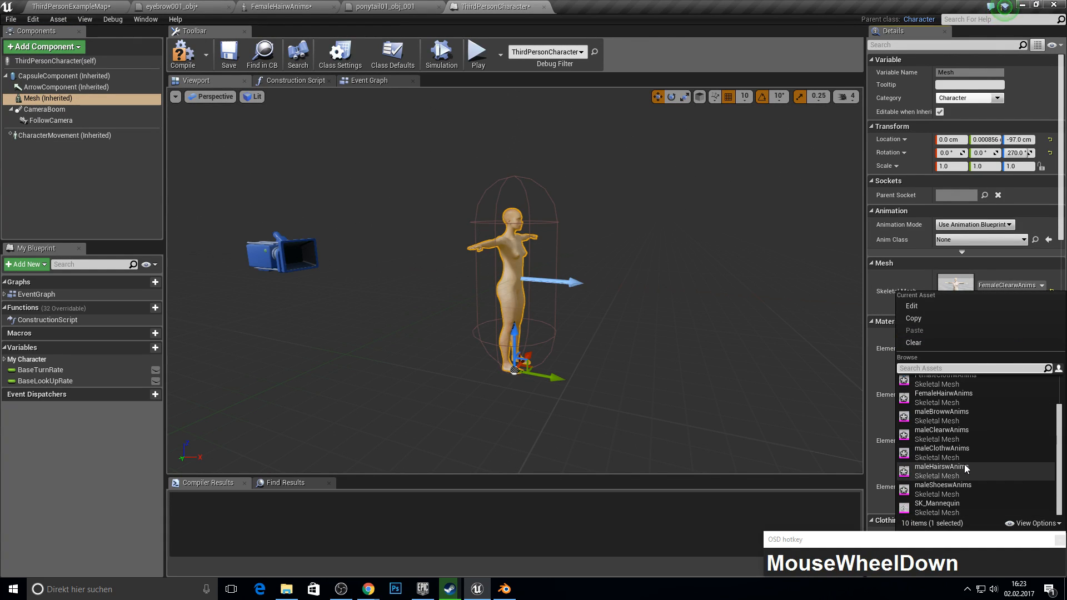
left_click(945, 431)
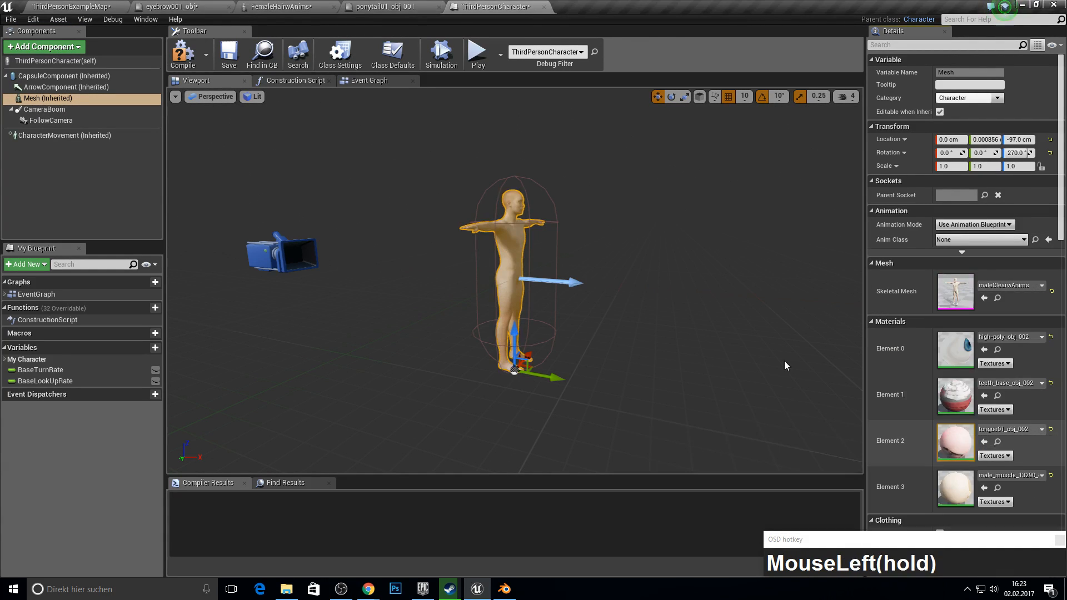
left_click(229, 55)
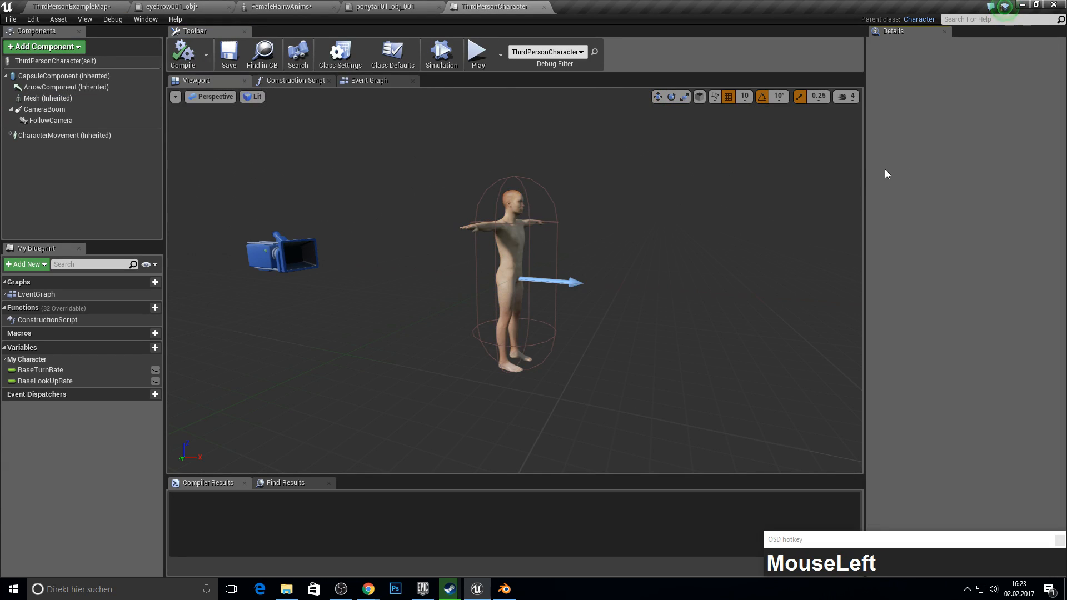
Add a Skeletal Mesh component to the character and parent it to the inherited Mesh.
left_click(500, 226)
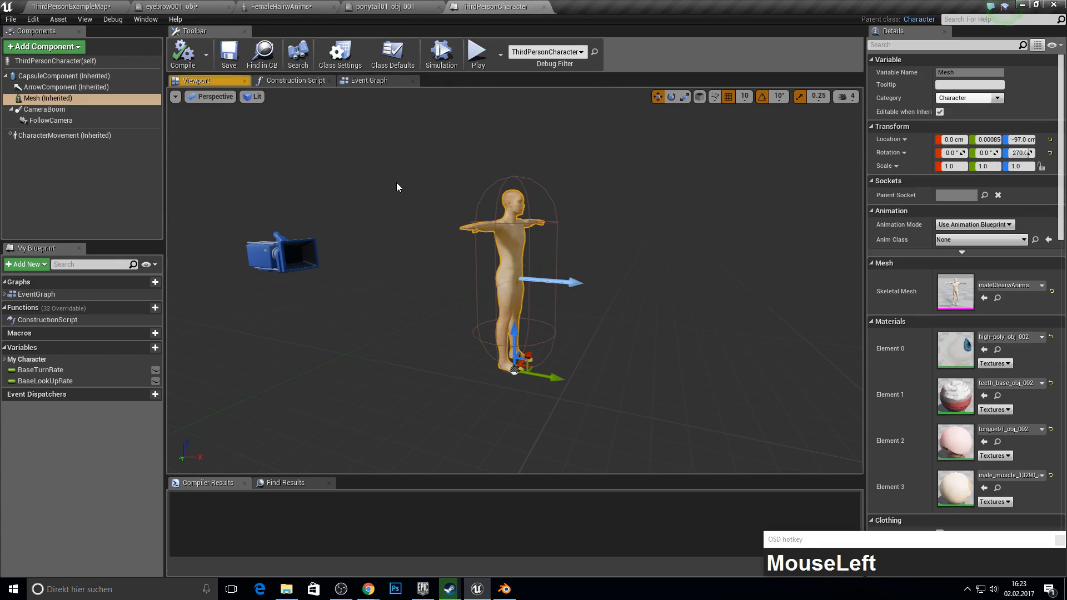
left_click(61, 48)
type("skel")
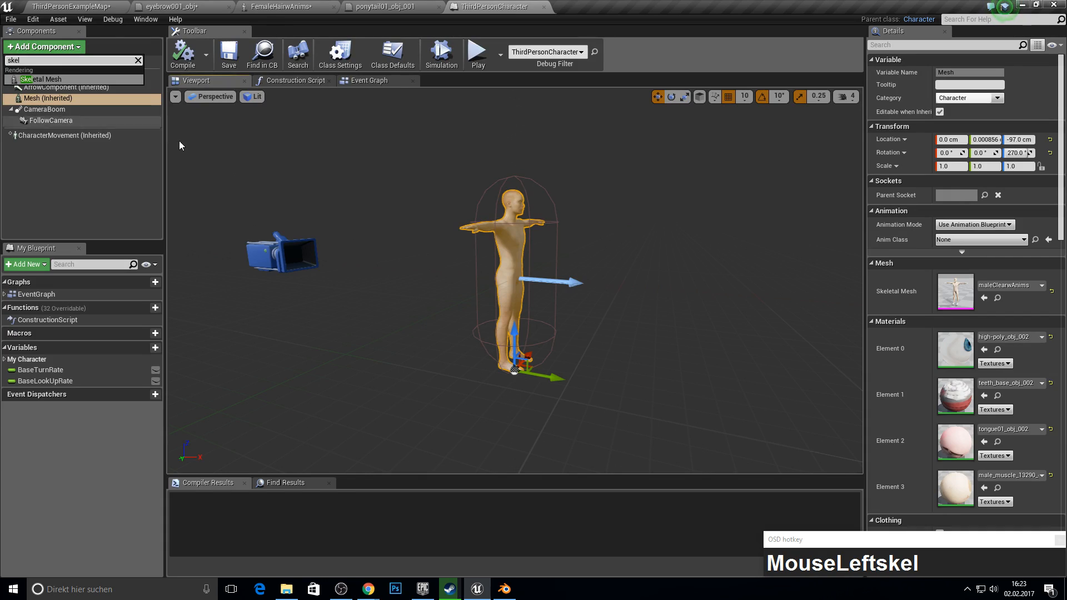
left_click(93, 79)
left_click_drag(52, 134, 60, 104)
Set the new skeletal mesh component's Z rotation and Z location to 0.
left_click(61, 108)
left_click(1019, 140)
key("0")
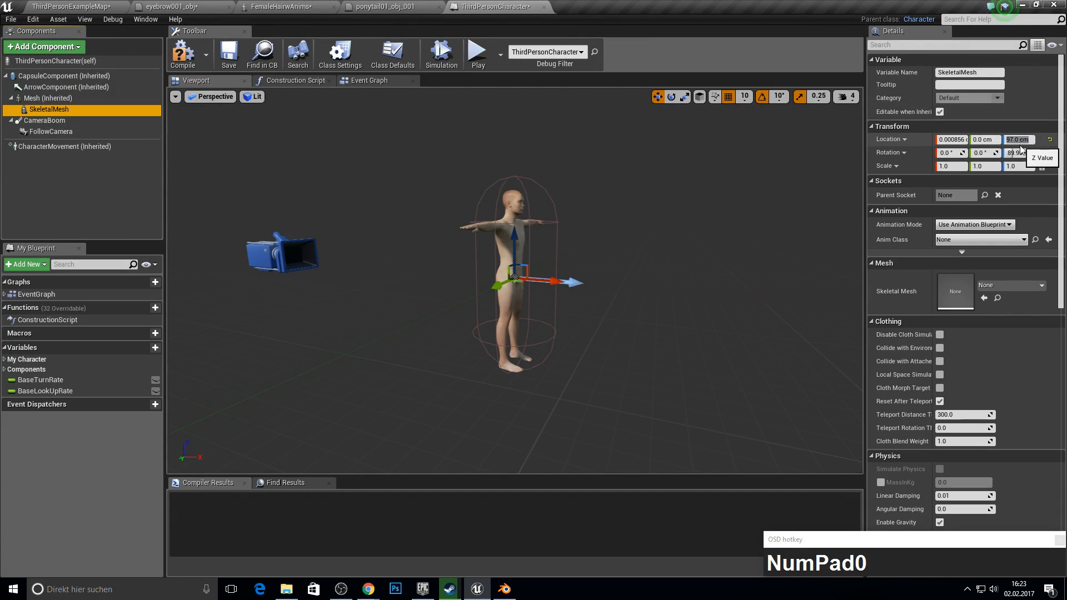
left_click(1023, 153)
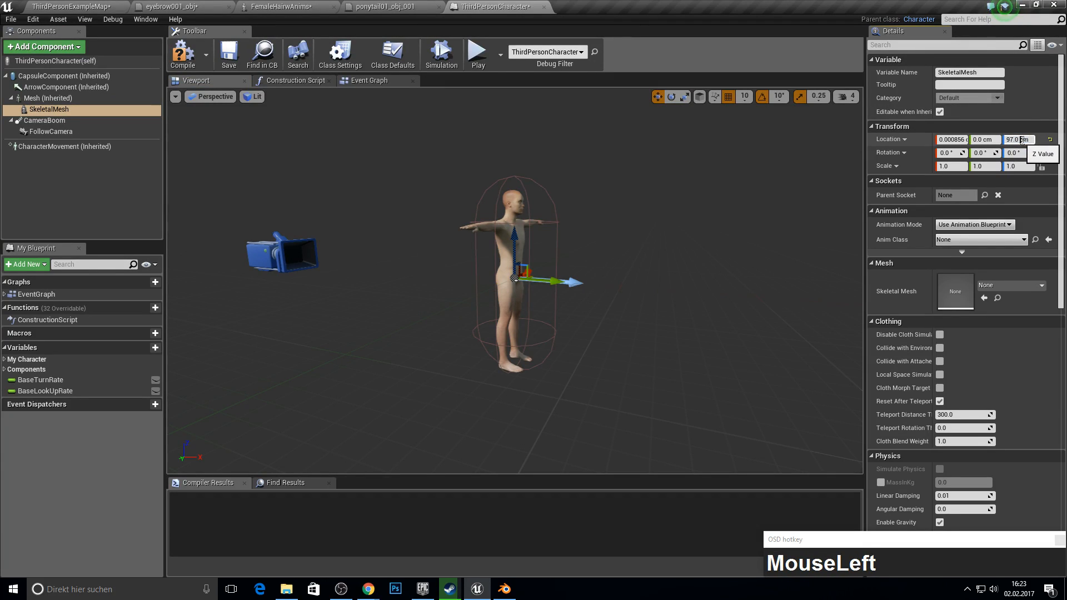
type("0")
key("Return")
Assign maleHairswAnims to the new skeletal mesh component and rename the component Hair.
left_click(1011, 285)
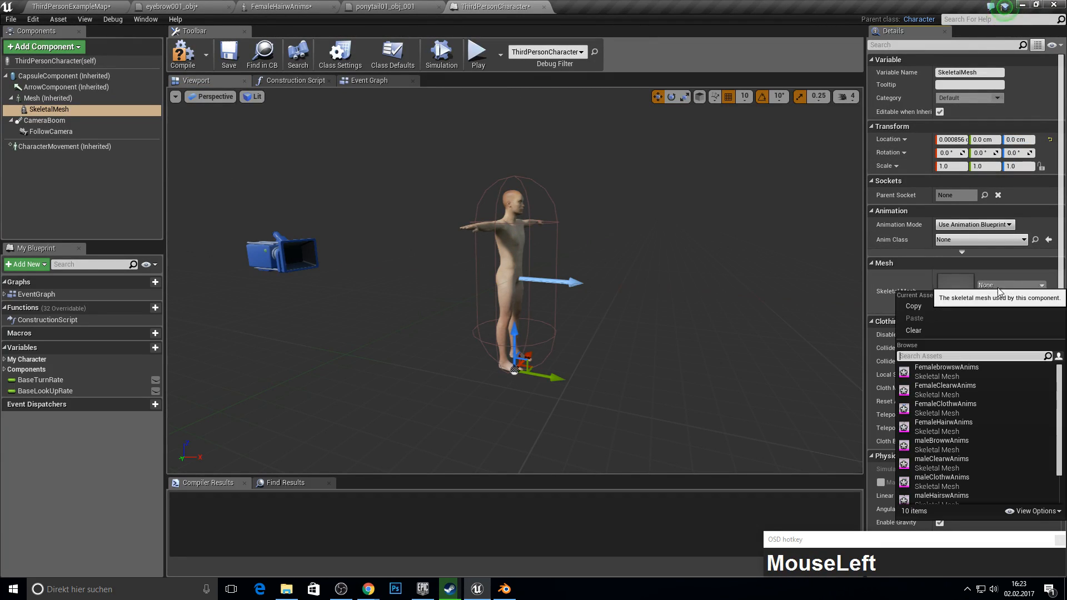
left_click(947, 357)
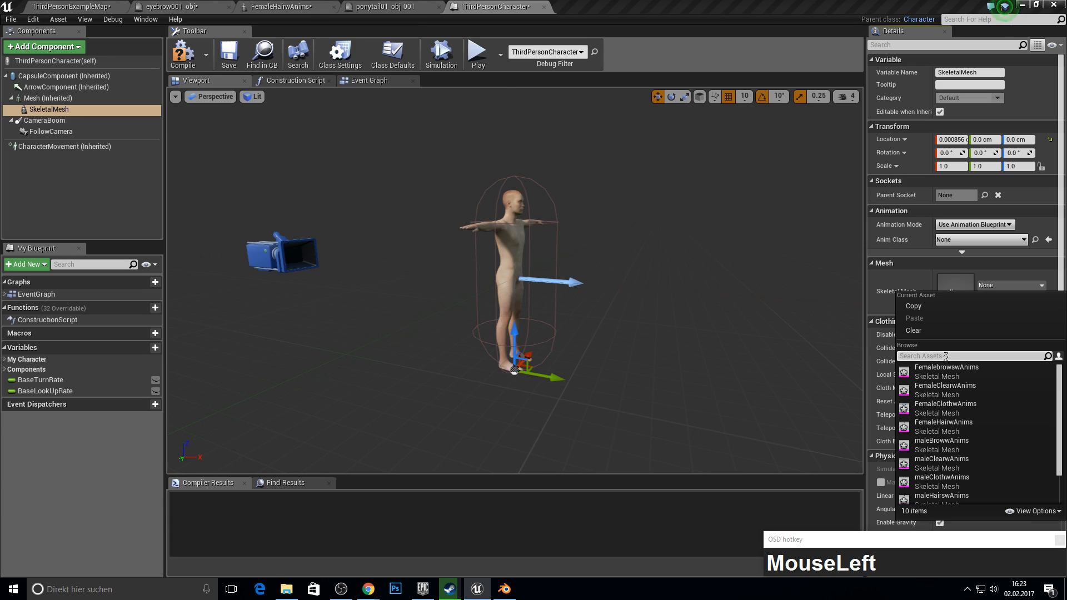
scroll(973, 422, "down", 2)
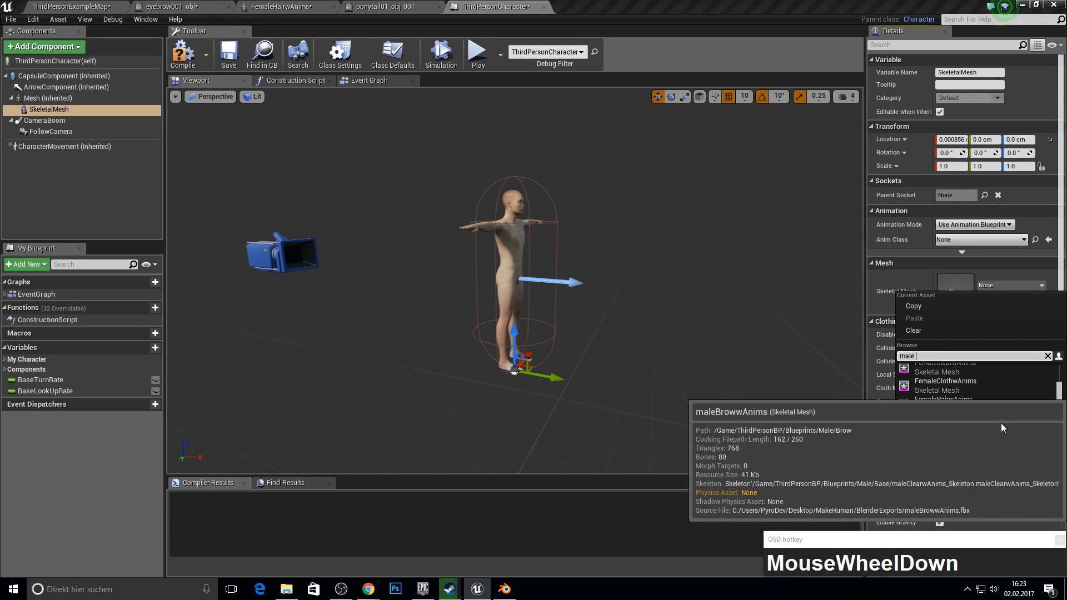
left_click(956, 488)
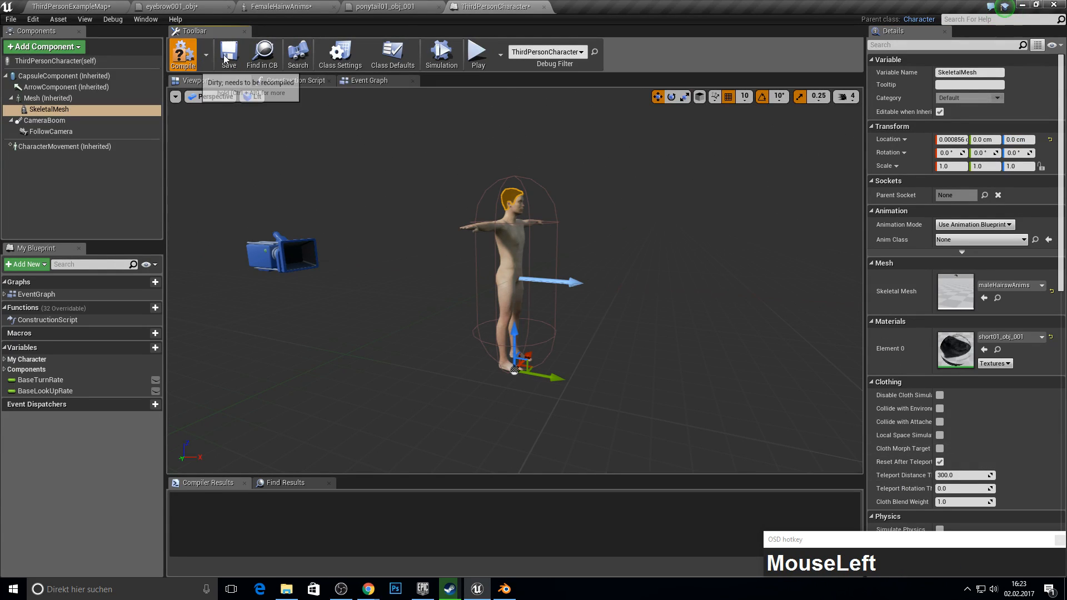
key("F2")
type("Hair")
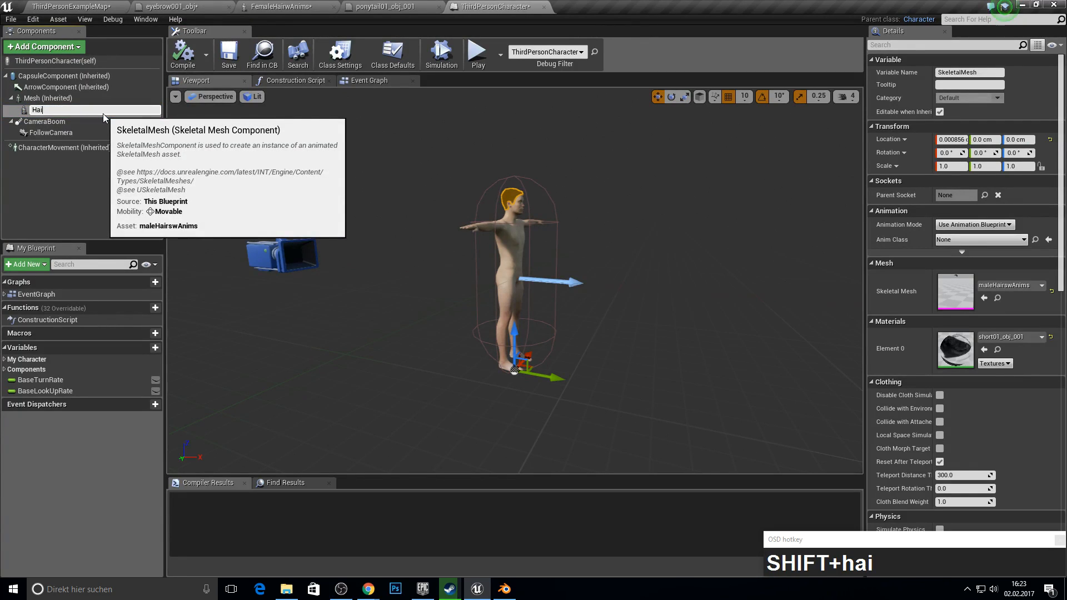
key("Return")
Duplicate the Hair component and rename the copy Cloth.
right_click(125, 108)
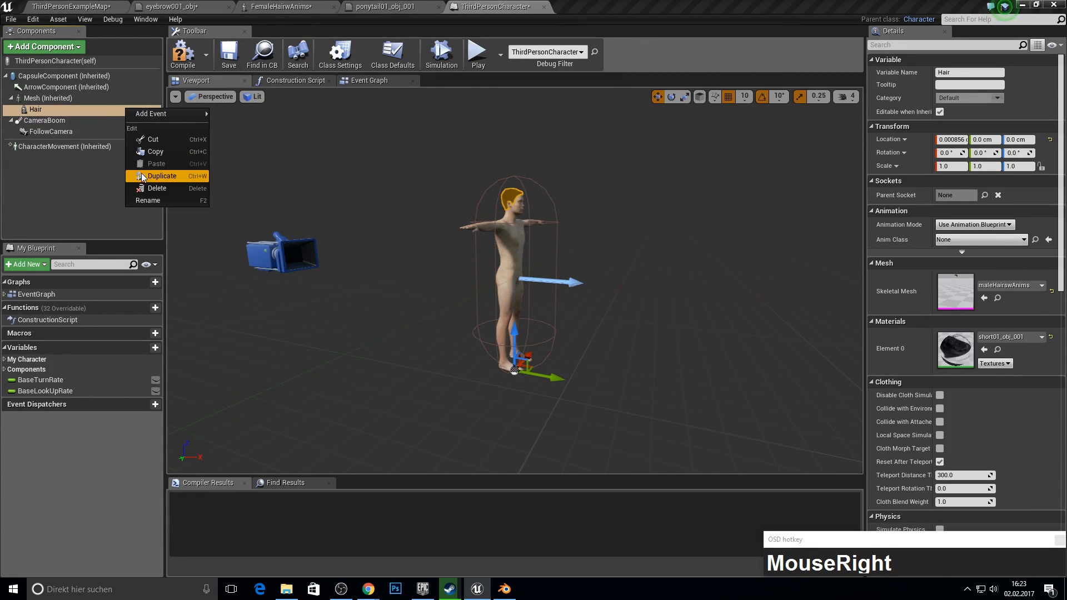
left_click(154, 177)
left_click(78, 122)
key("F2")
type("Cloth")
key("Return")
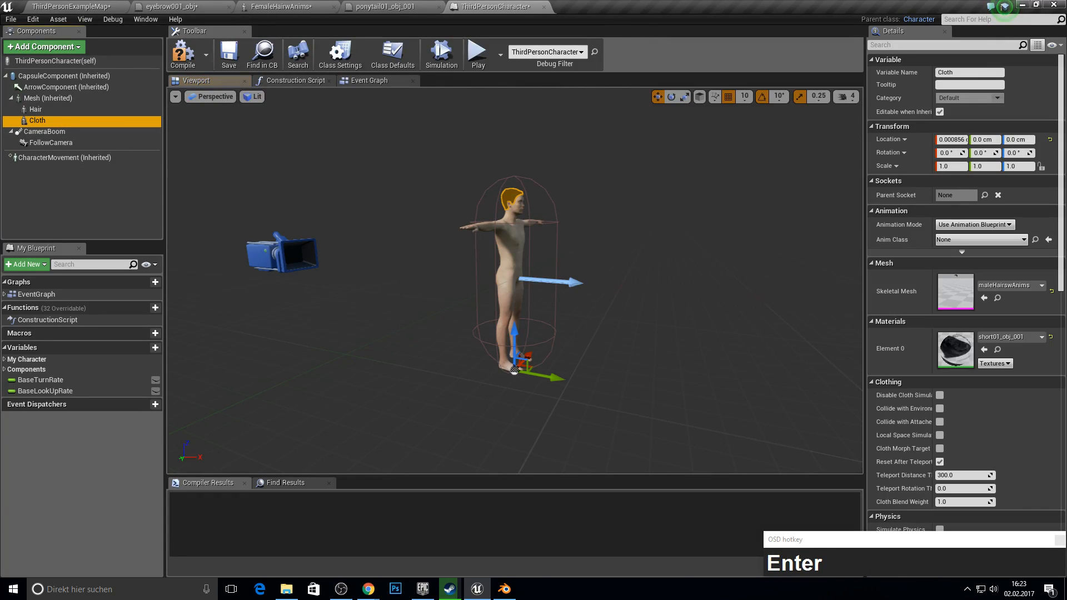
Assign the maleClothwAnims skeletal mesh to the Cloth component and compile the blueprint.
left_click(1010, 286)
type("cloth")
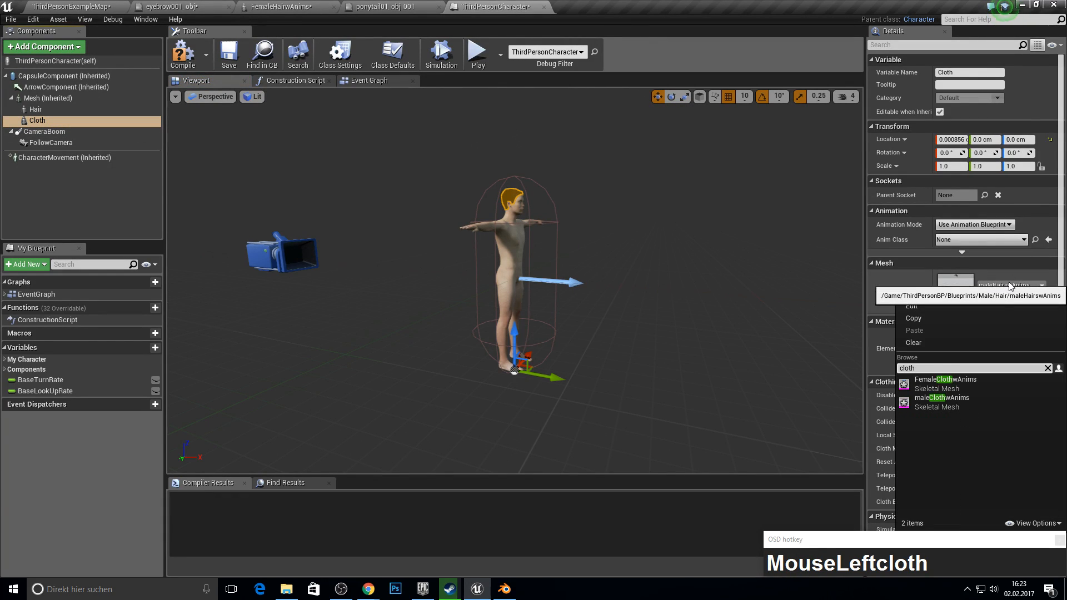
left_click(942, 401)
left_click(192, 61)
Select the Hair and Cloth components together and duplicate both.
right_click(43, 125)
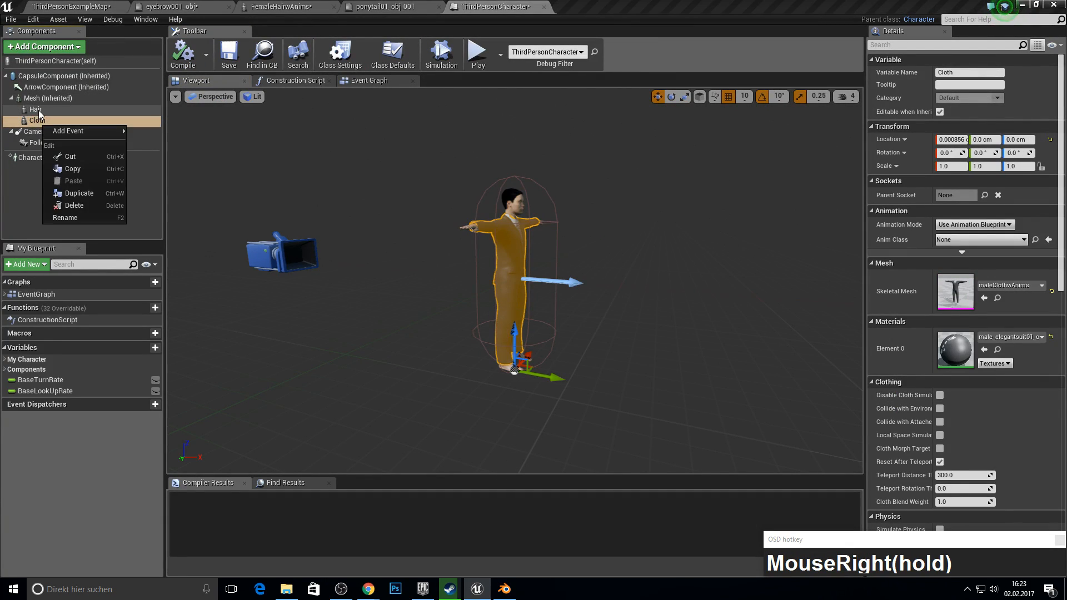
left_click(41, 110, "shift")
left_click(39, 109)
left_click(37, 117, "shift")
right_click(37, 123)
left_click(75, 190)
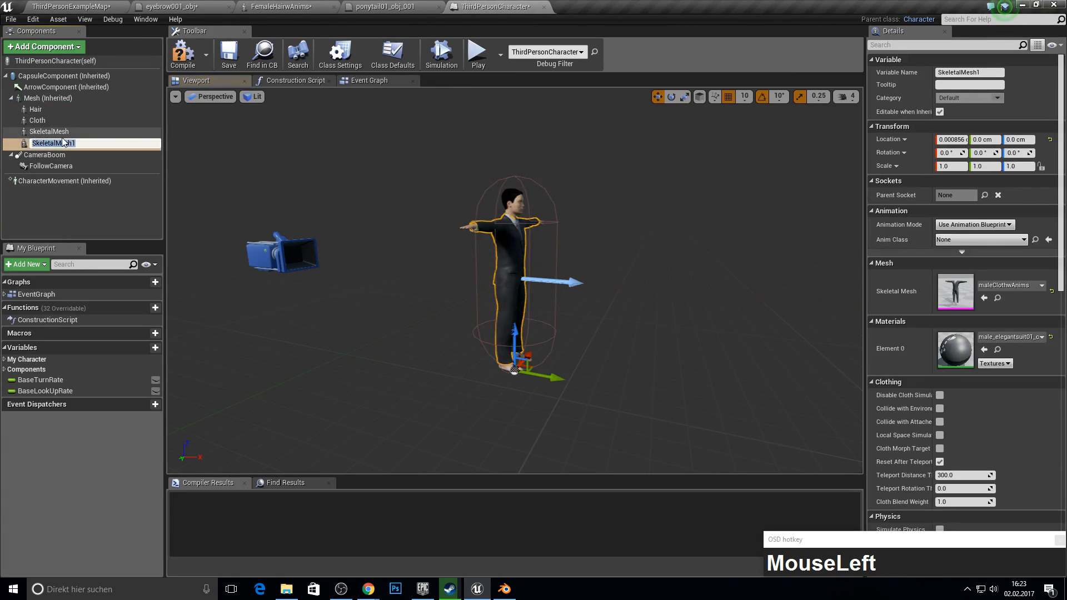
Rename the first duplicated component Shoes and assign it the maleShoeswAnims skeletal mesh.
left_click(127, 132)
key("F2")
type("Shoe")
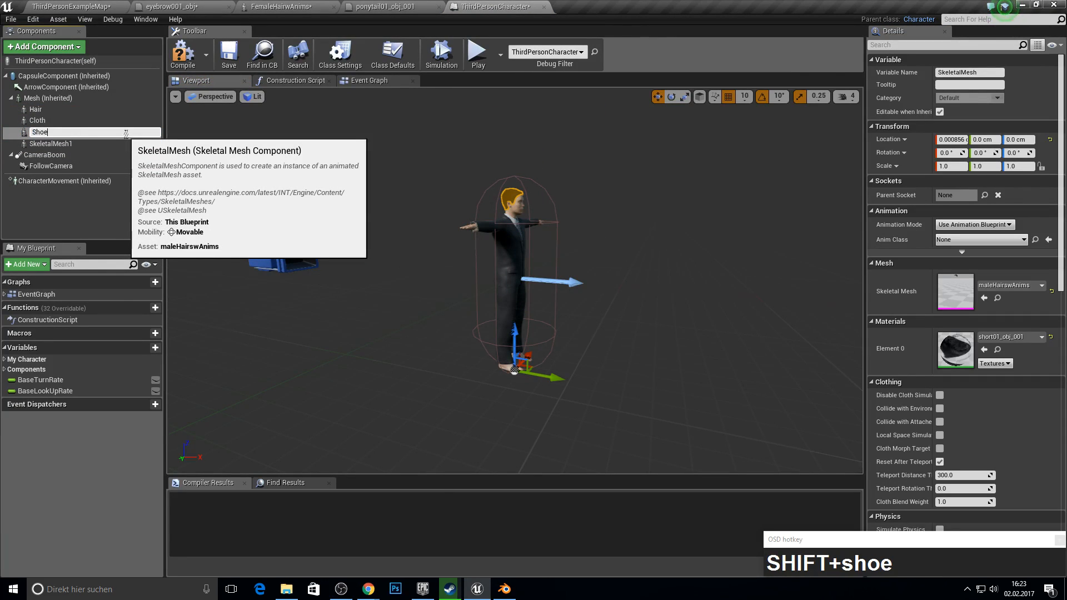
type("s")
key("Return")
left_click(1009, 285)
type("shoes")
left_click(942, 385)
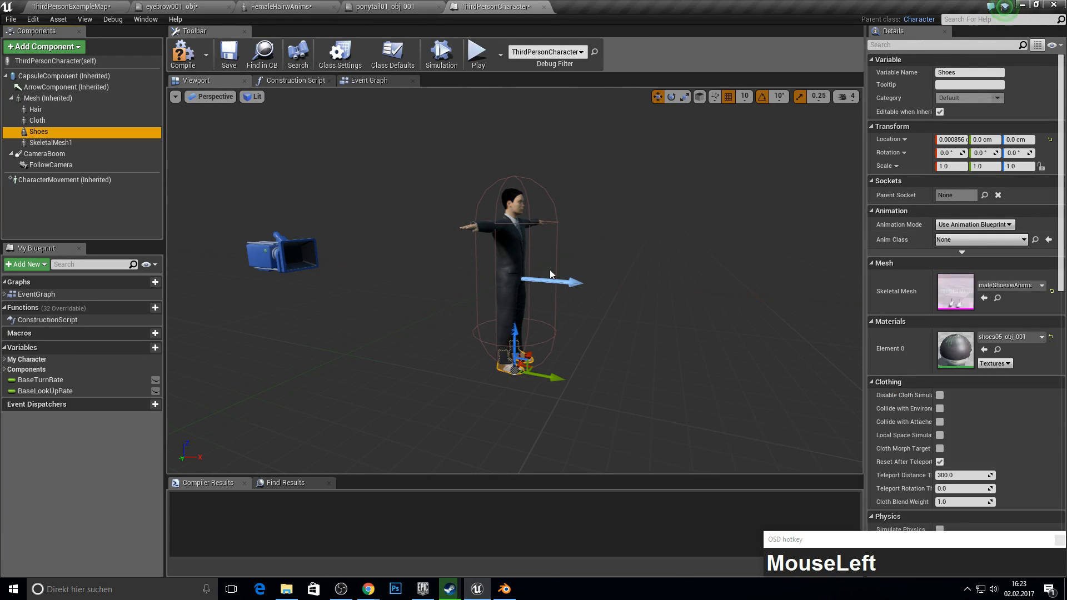
Rename the remaining duplicate Brows, assign it the maleBrowwAnims skeletal mesh, and compile and save the blueprint.
left_click(51, 143)
key("F2")
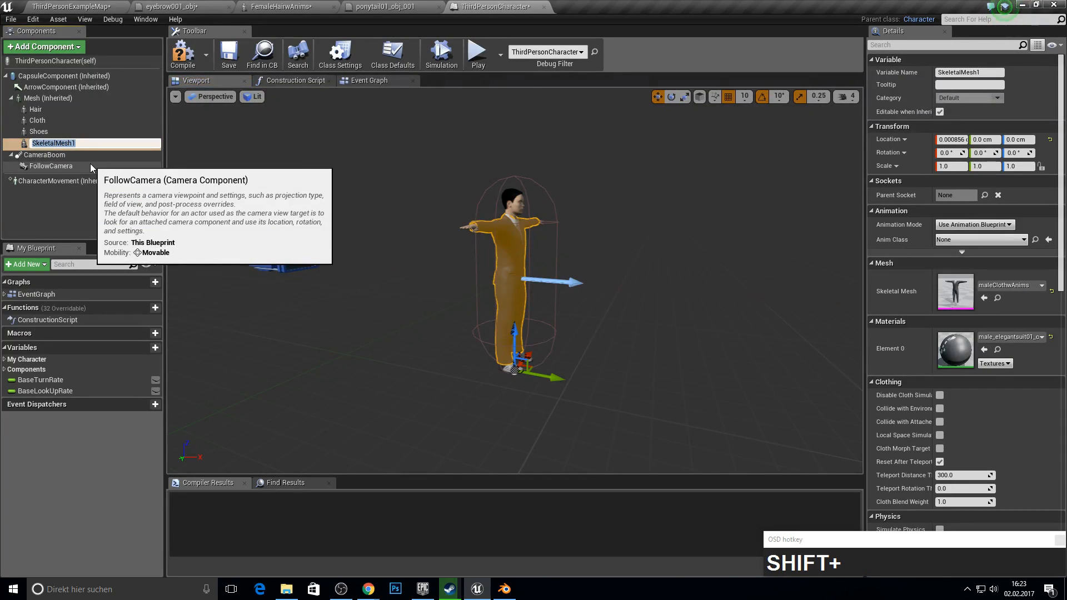
type("Brows")
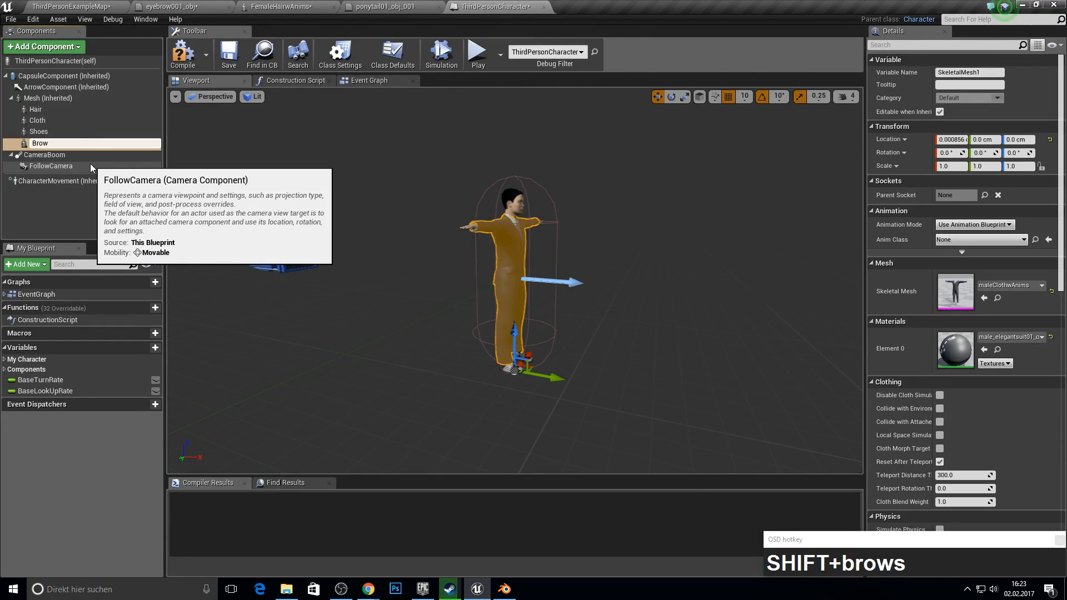
key("Return")
left_click(1013, 285)
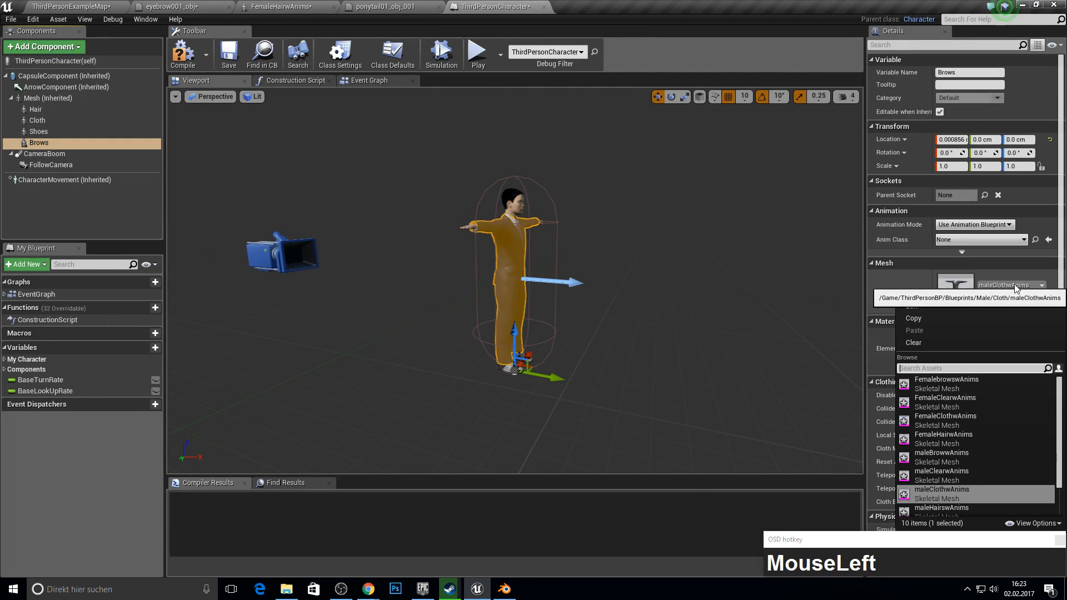
type("brows")
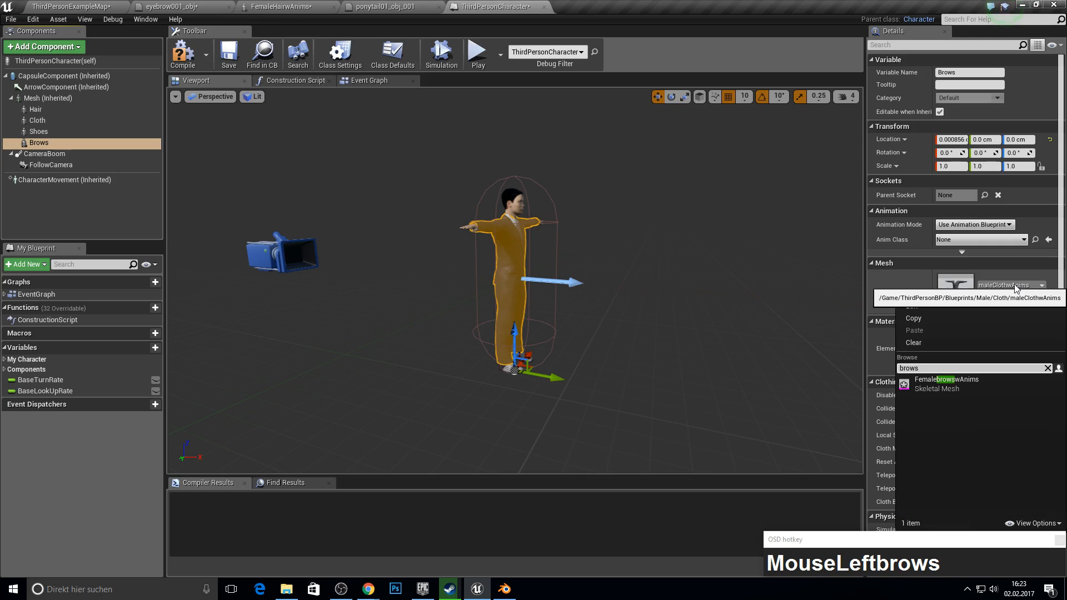
key("BackSpace")
left_click(976, 401)
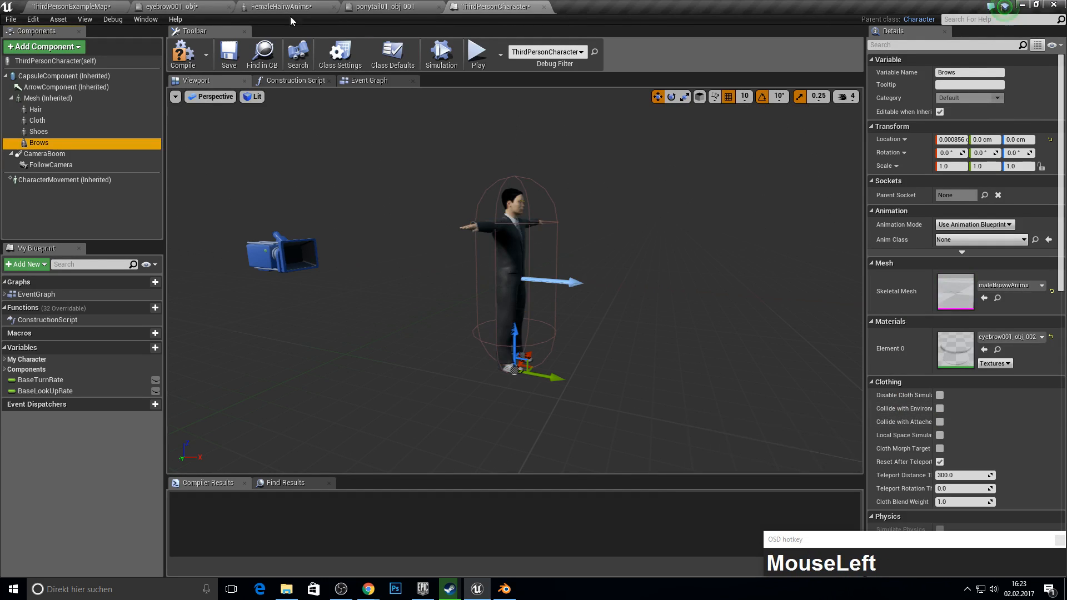
left_click(191, 61)
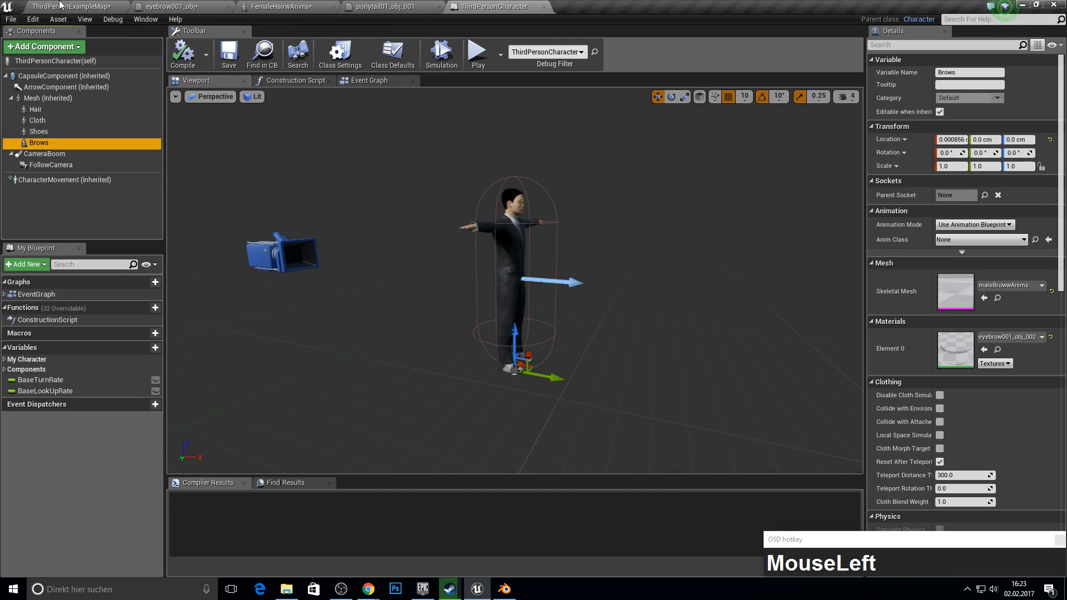
Go back to the level editor and open ThirdPerson_AnimBP from the Mannequin Animations folder.
left_click(64, 6)
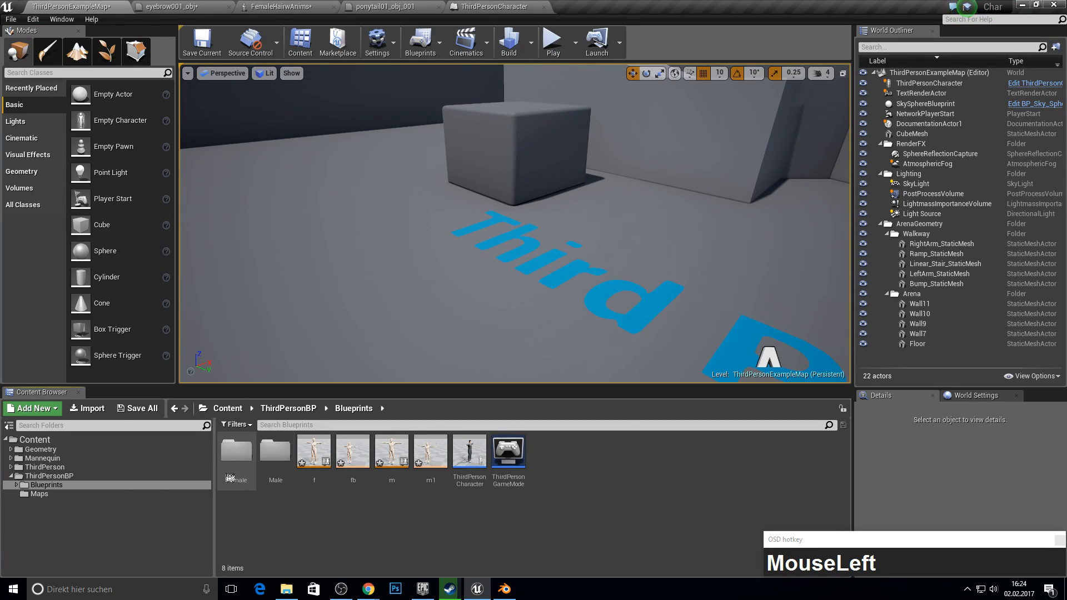
left_click(42, 458)
double_click(238, 450)
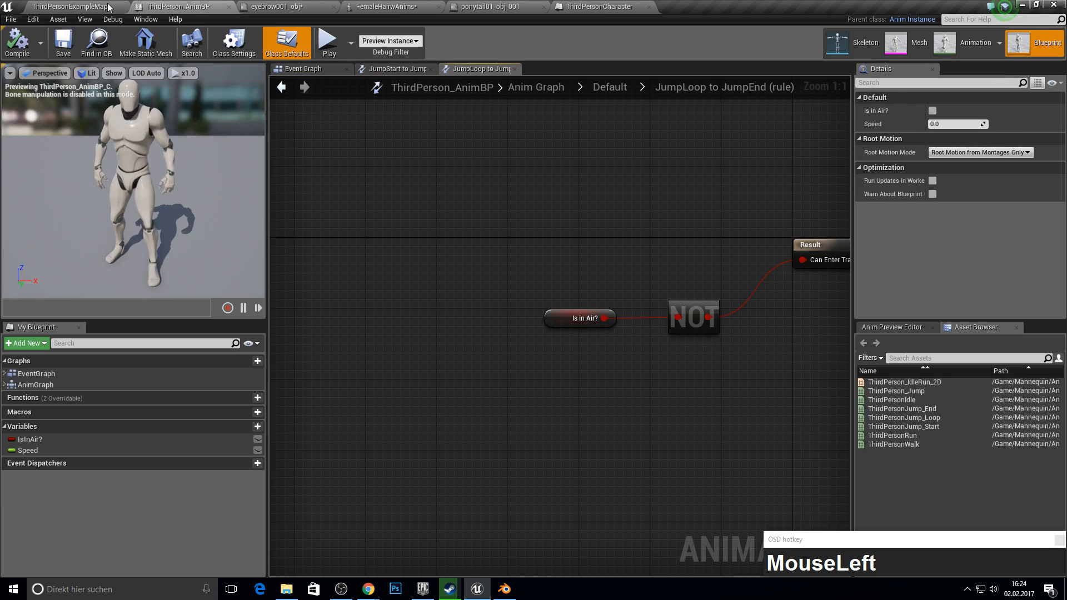
Open the ThirdPerson_IdleRun_2D blend space, place its editor beside ThirdPerson_AnimBP, and return to the level editor.
left_click(103, 6)
double_click(276, 453)
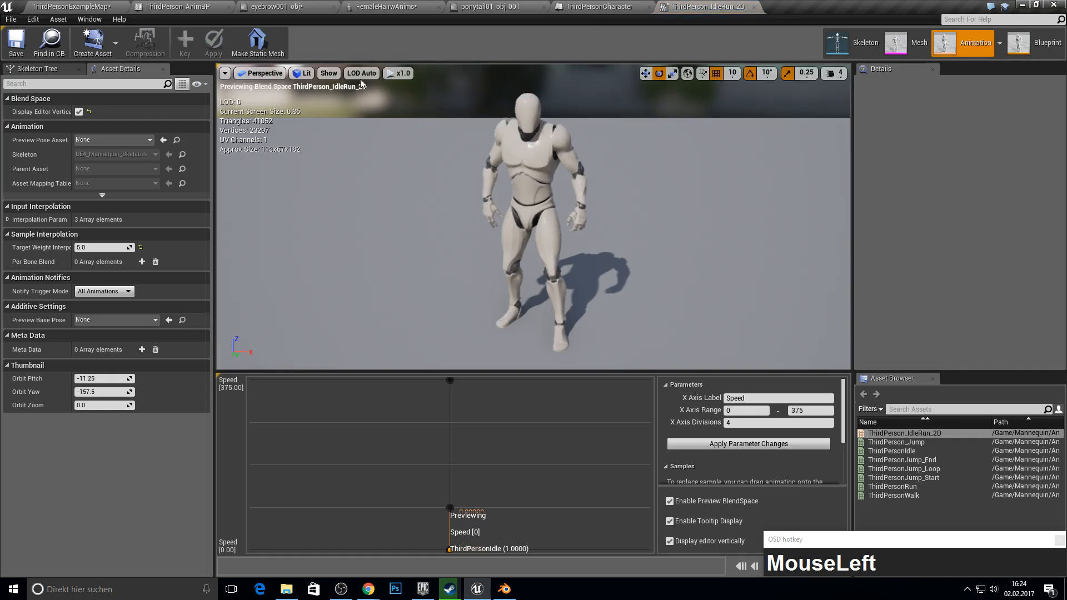
left_click_drag(703, 6, 287, 7)
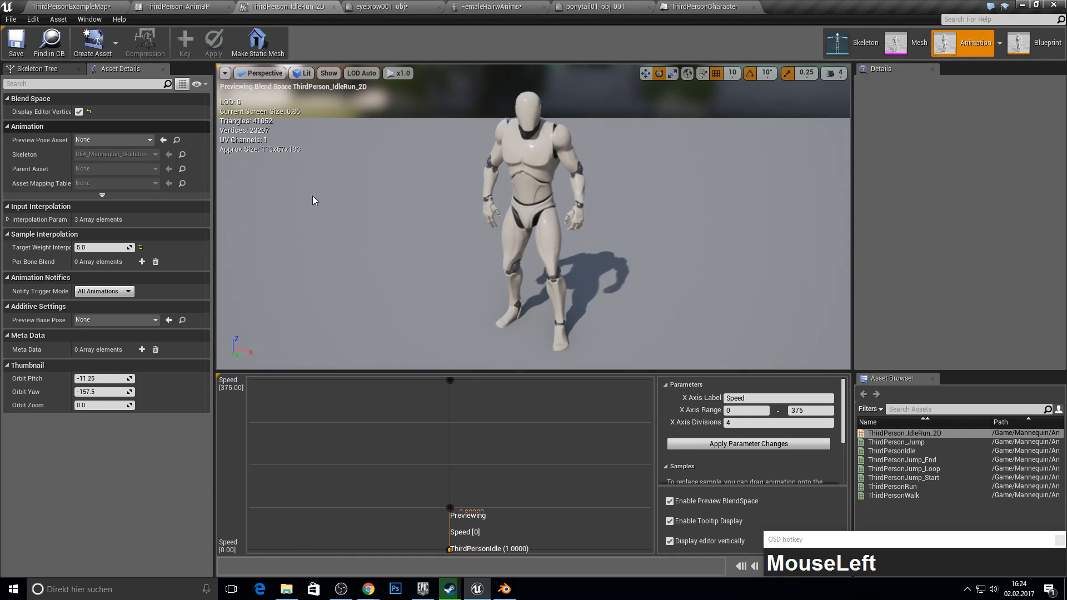
left_click(73, 7)
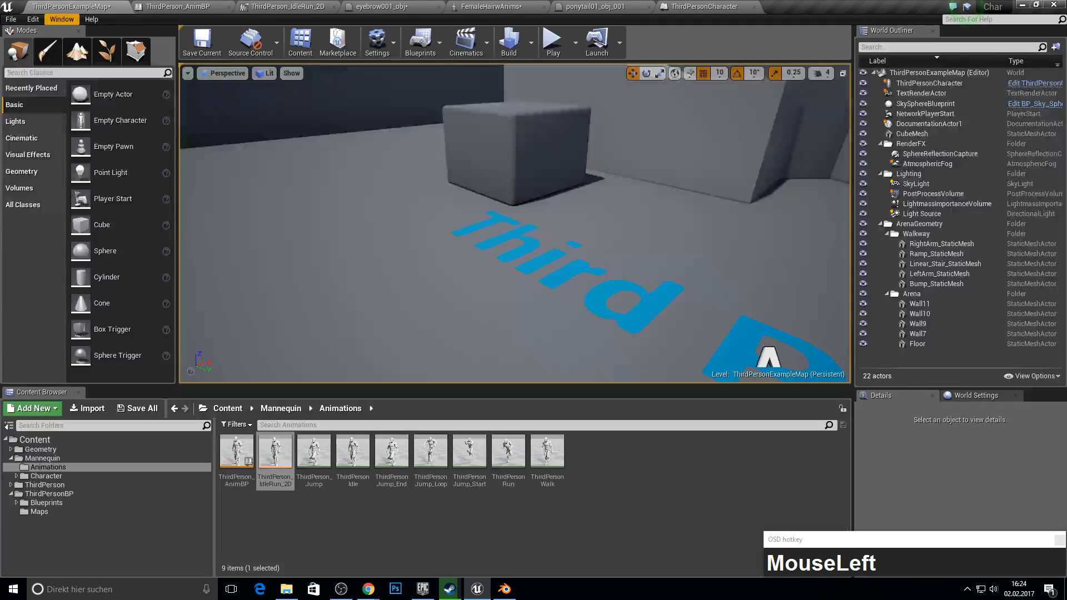
Open the m1 blend space from ThirdPersonBP Blueprints, display its editor vertically, and apply an X axis range of 0 to 375.
left_click(43, 494)
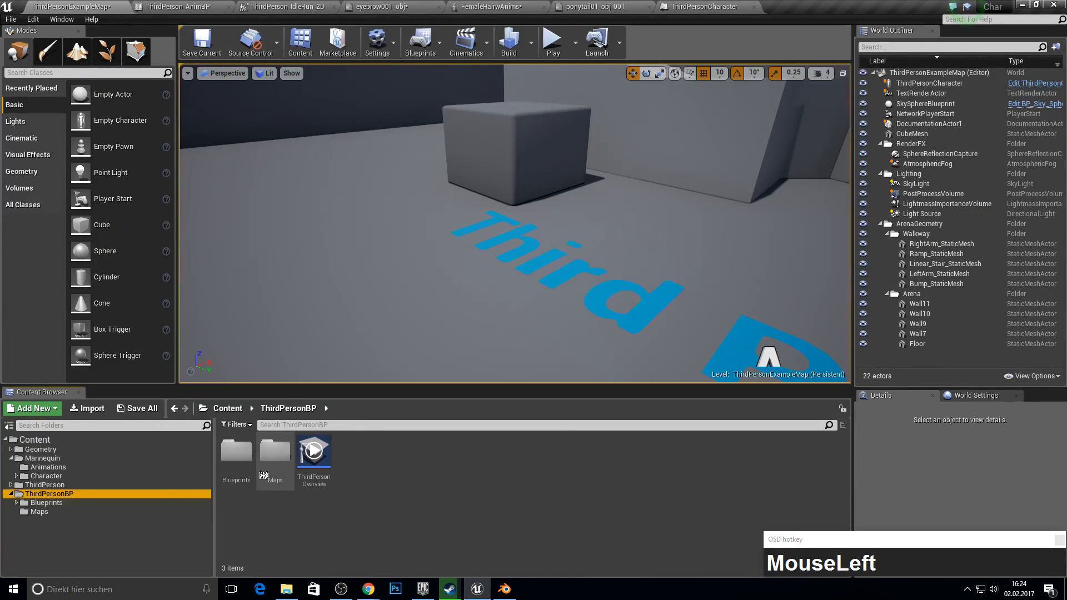
double_click(237, 457)
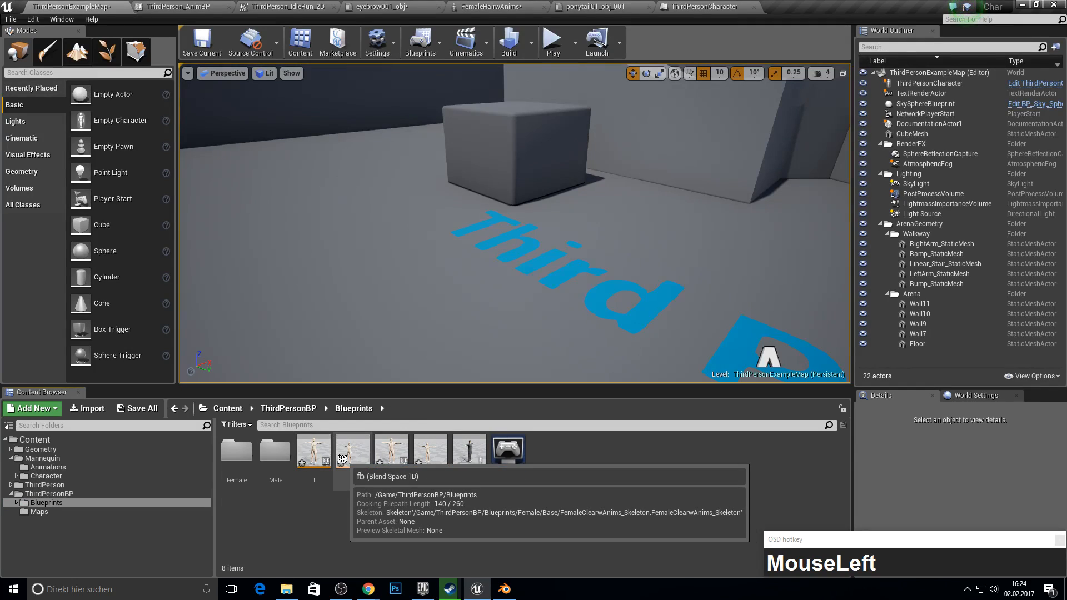
double_click(431, 453)
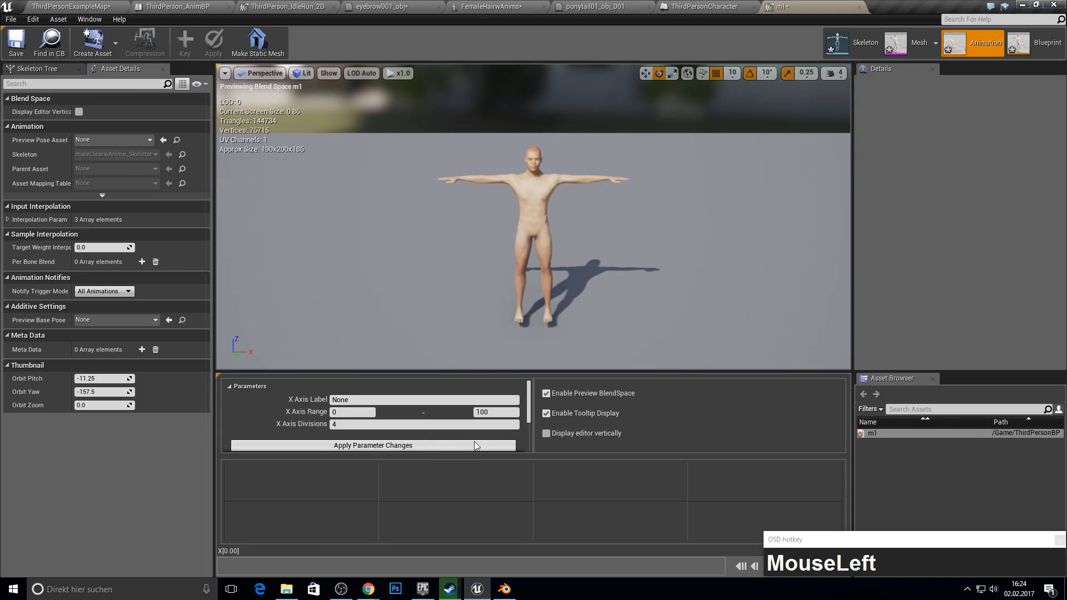
left_click(551, 434)
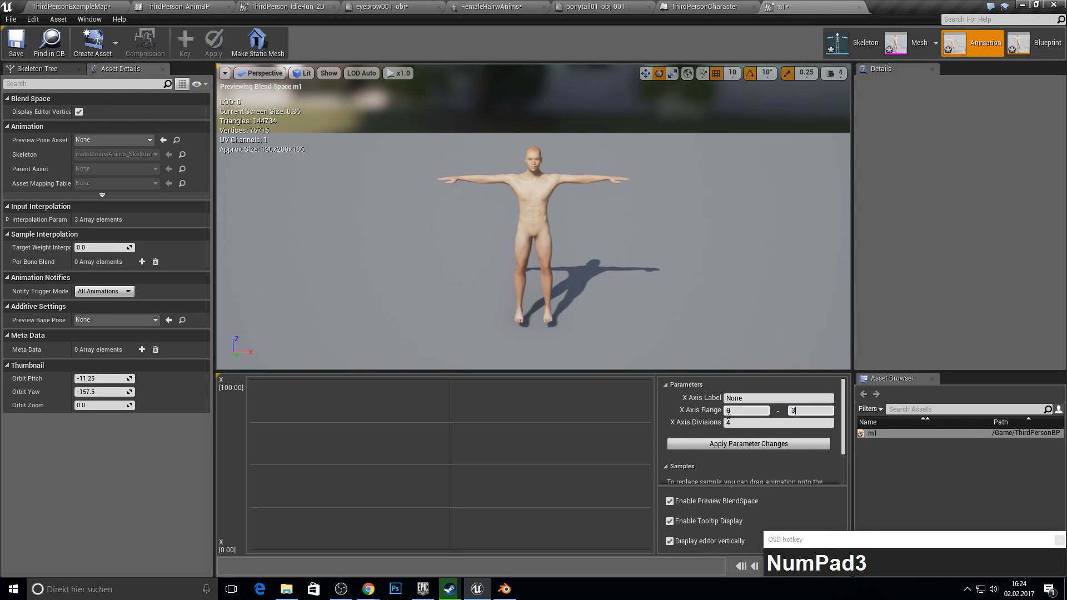
left_click(738, 444)
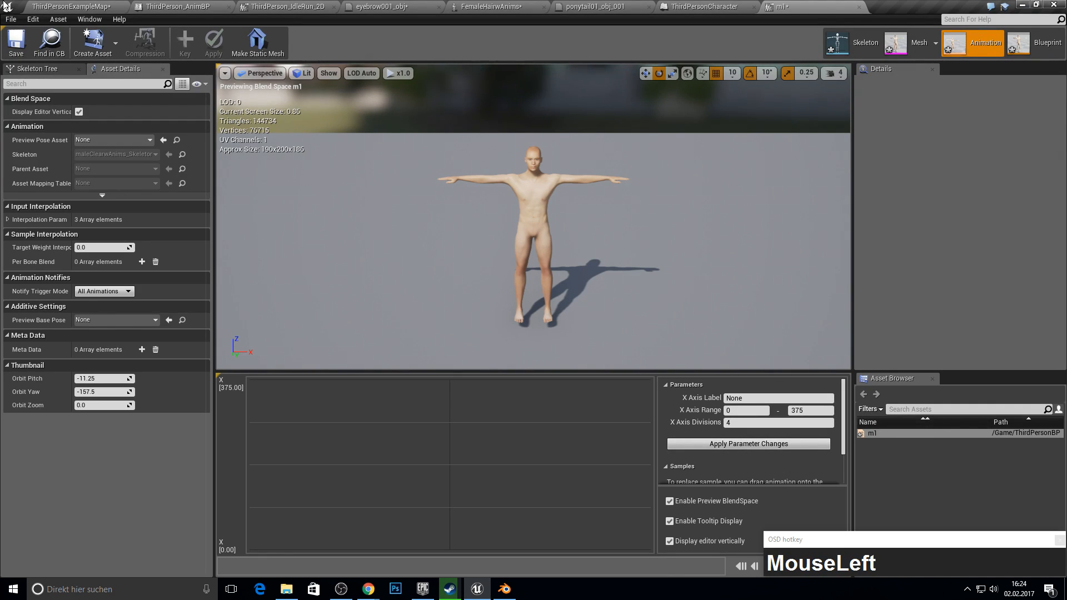
Choose idle.fbx, running_inPlace.fbx and walking_inPlaceMale.fbx from the MixamoExport folder for import into the Blueprints folder.
left_click(71, 6)
left_click(92, 411)
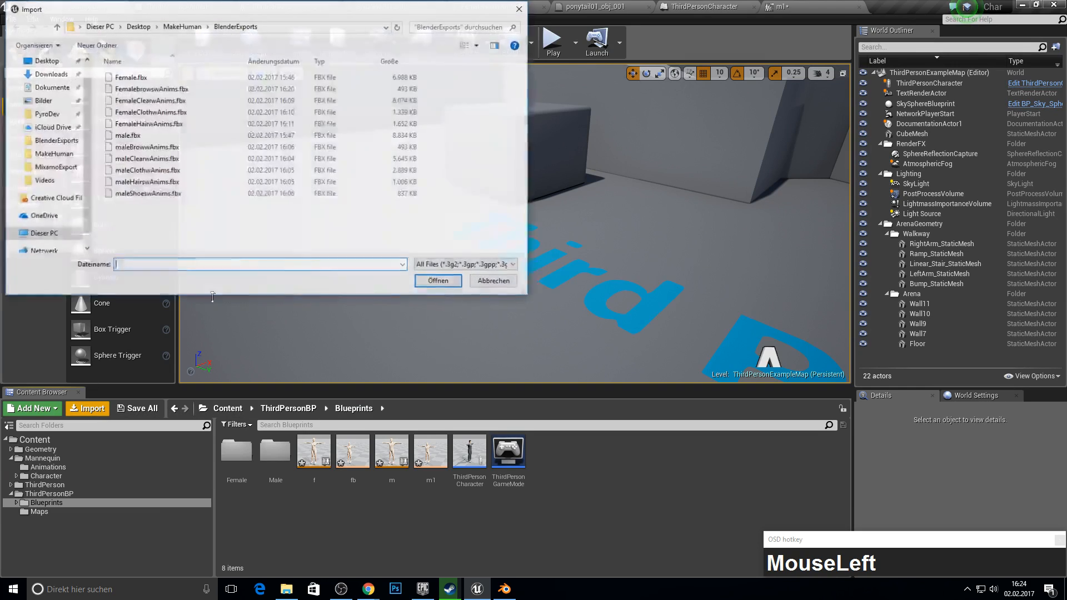
left_click(184, 28)
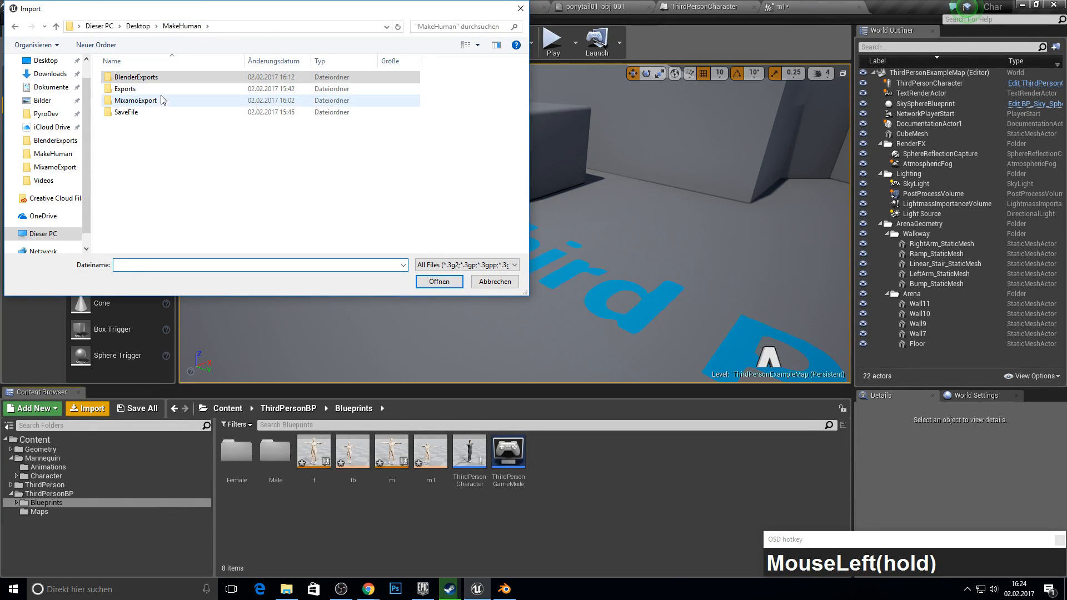
double_click(136, 101)
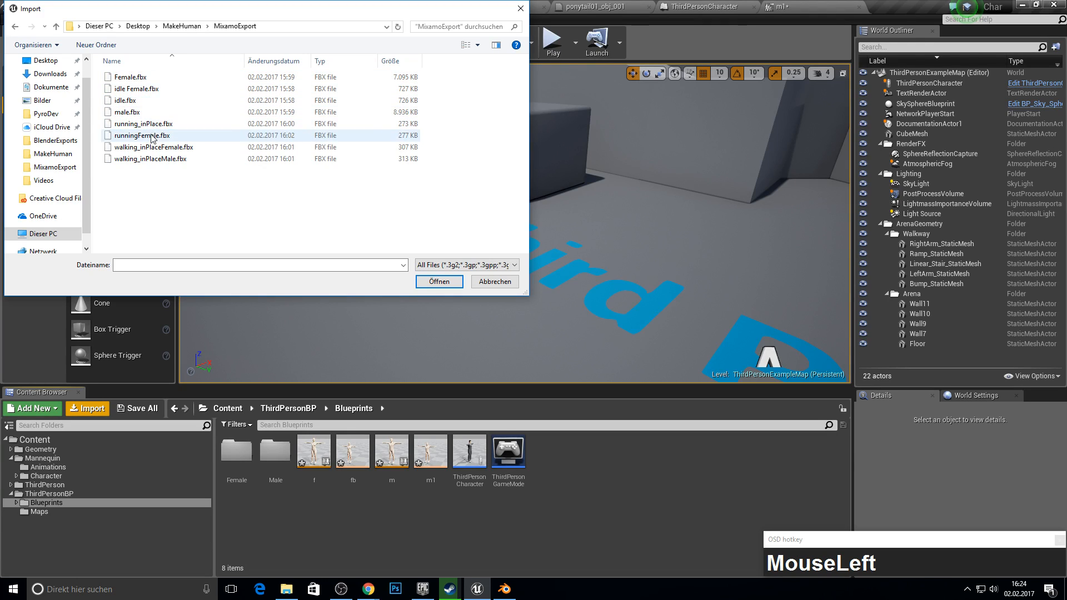
left_click(166, 160)
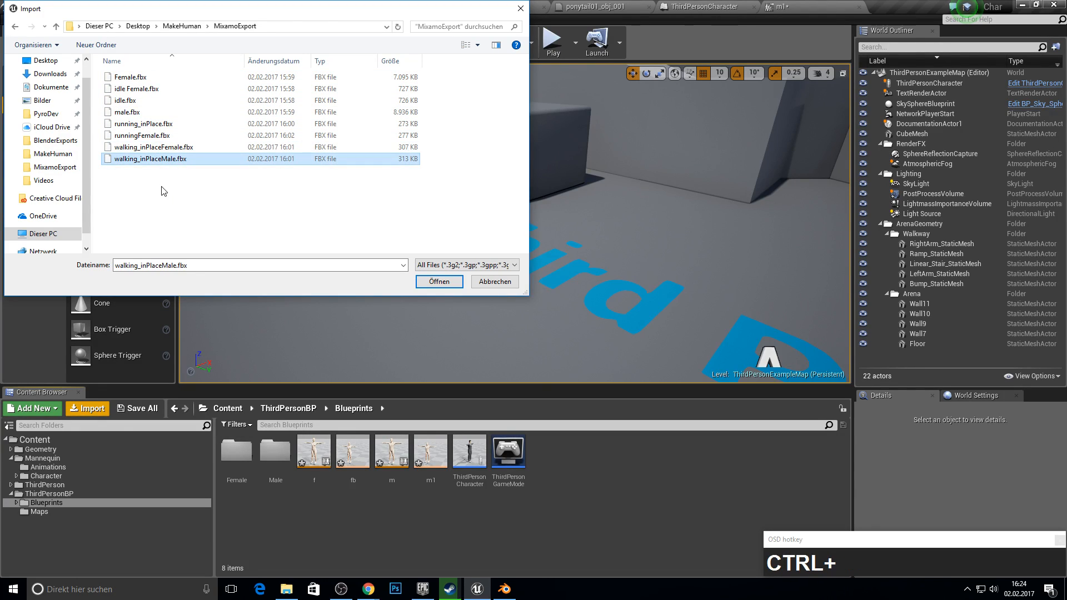
left_click(136, 101, "ctrl")
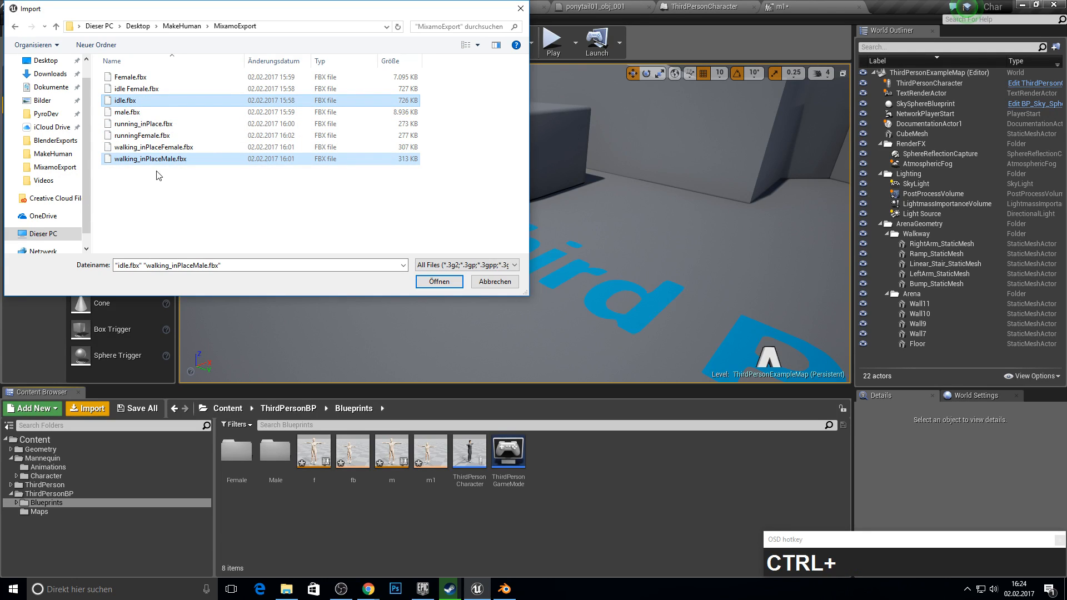
left_click(161, 129, "ctrl")
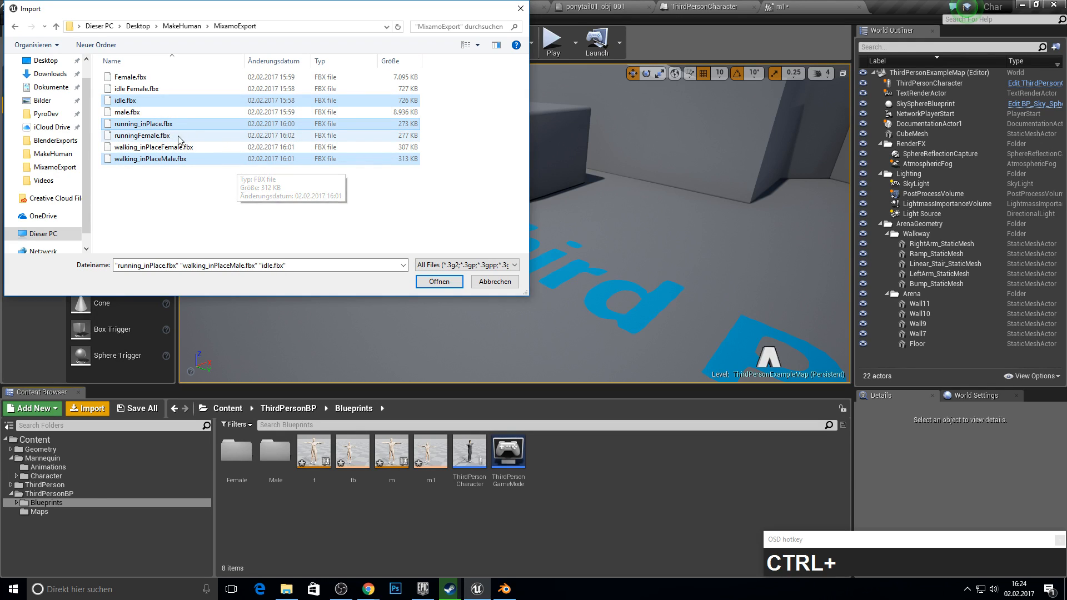
left_click(440, 282)
Assign maleClearwAnims_Skeleton as the skeleton and import all the chosen animation files.
left_click(515, 295)
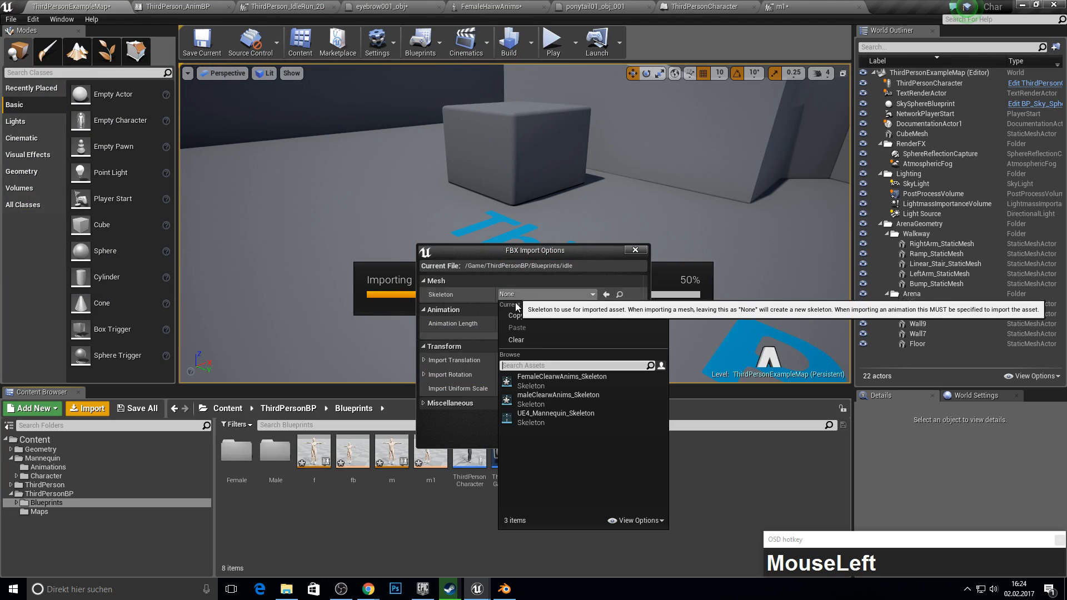
left_click(556, 398)
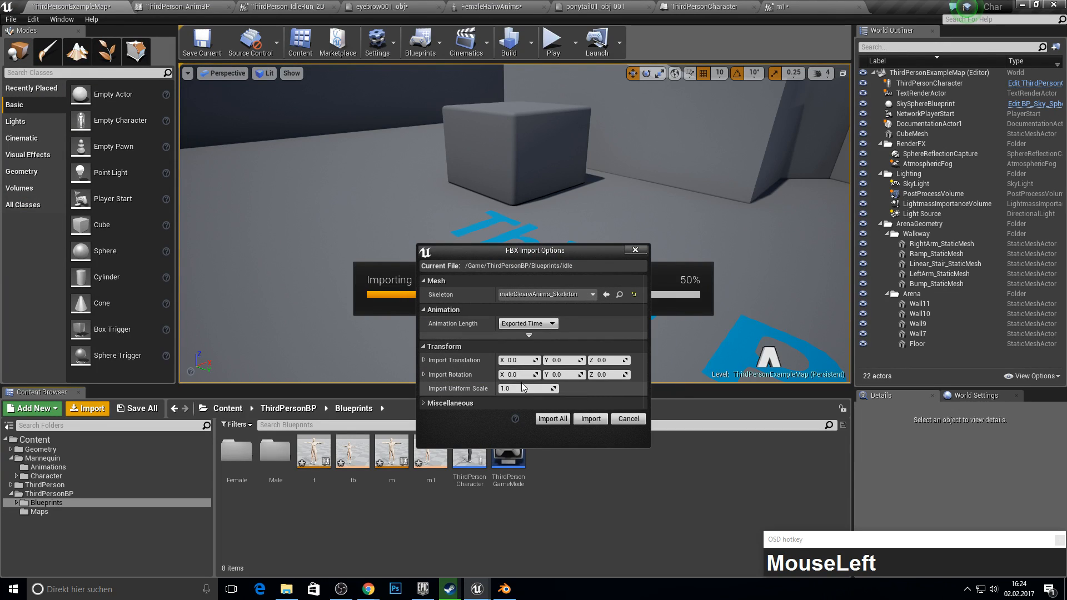
left_click(560, 421)
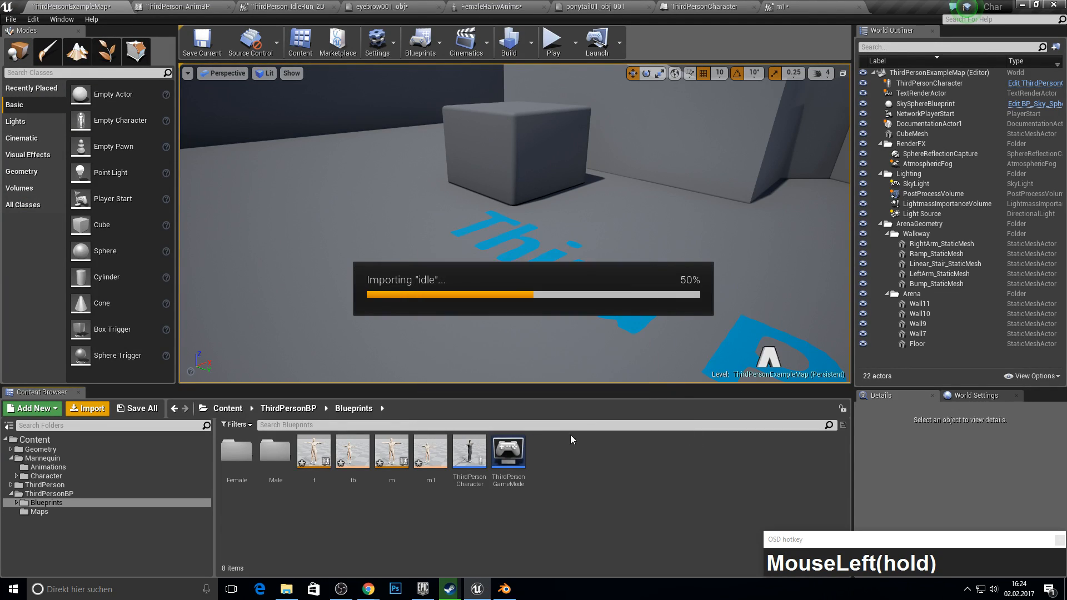
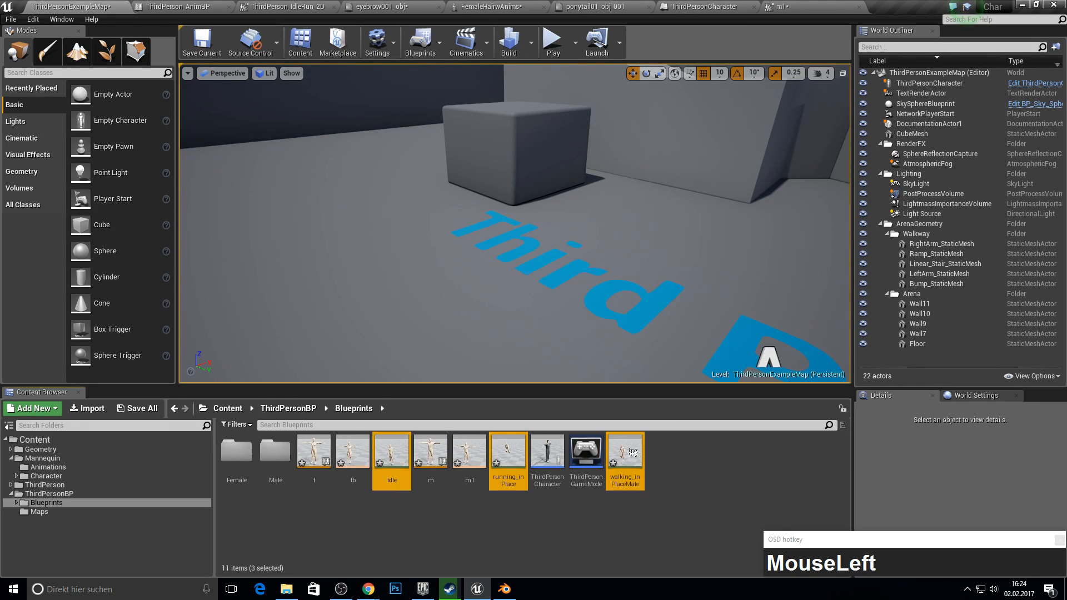
Open the walking_inPlaceMale animation and examine its playback on the male mesh.
double_click(633, 453)
right_click_drag(589, 244, 588, 283)
key("w")
key("w")
key("w")
key("s")
key("w")
key("s")
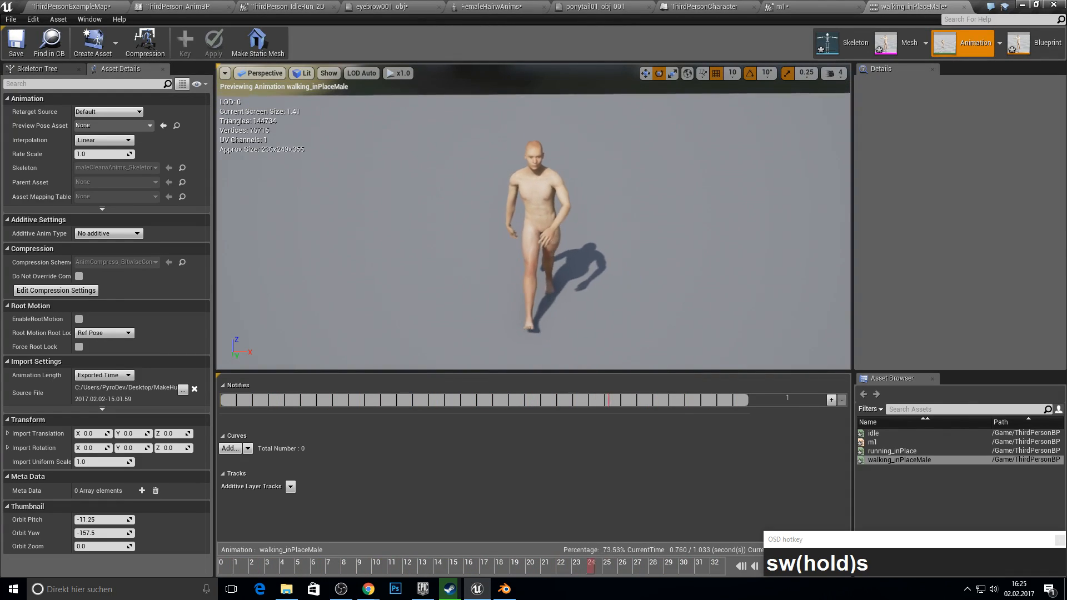
Check the running_inPlace and idle animations in their editors, and return to the level editor.
left_click(71, 6)
double_click(508, 453)
left_click(83, 7)
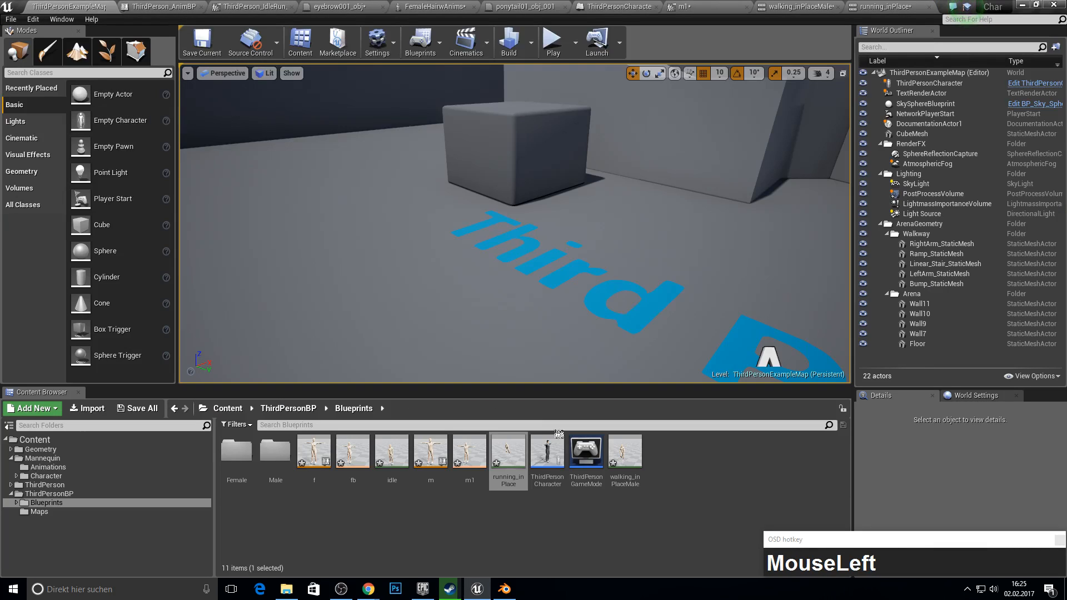
left_click(506, 590)
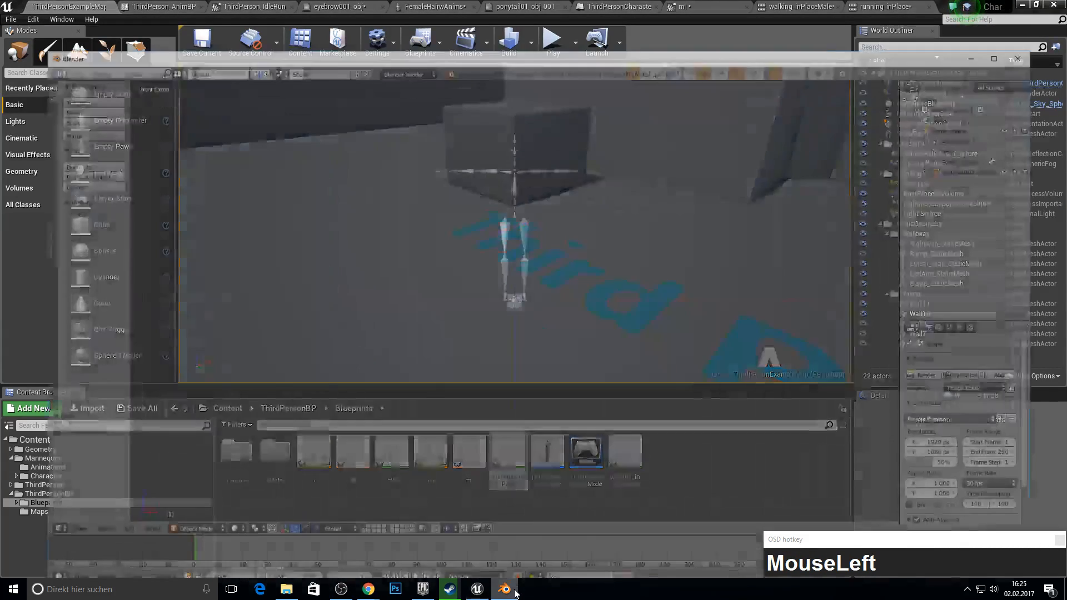
left_click(998, 12)
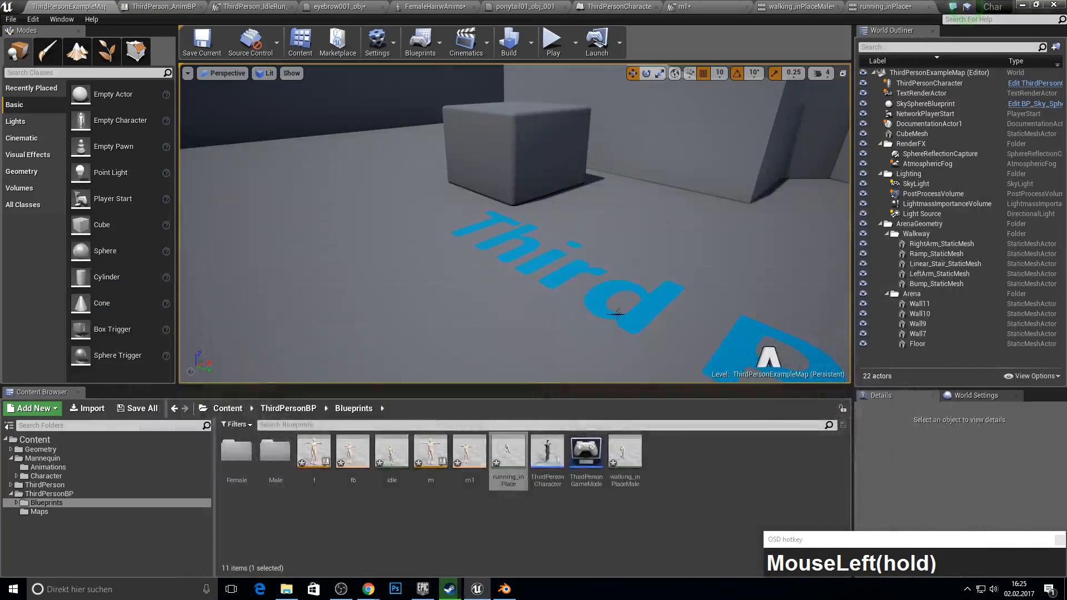
double_click(395, 461)
left_click(80, 7)
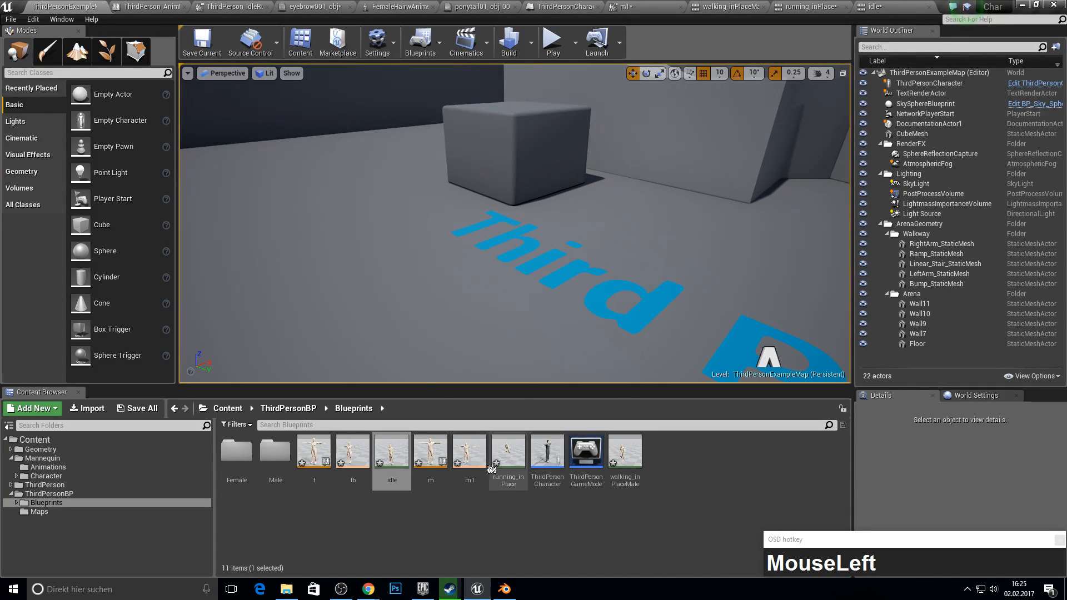
In the m1 blend space, place the idle animation at 0 and running_inPlace at 375.
left_click(793, 8)
left_click(752, 5)
left_click(659, 5)
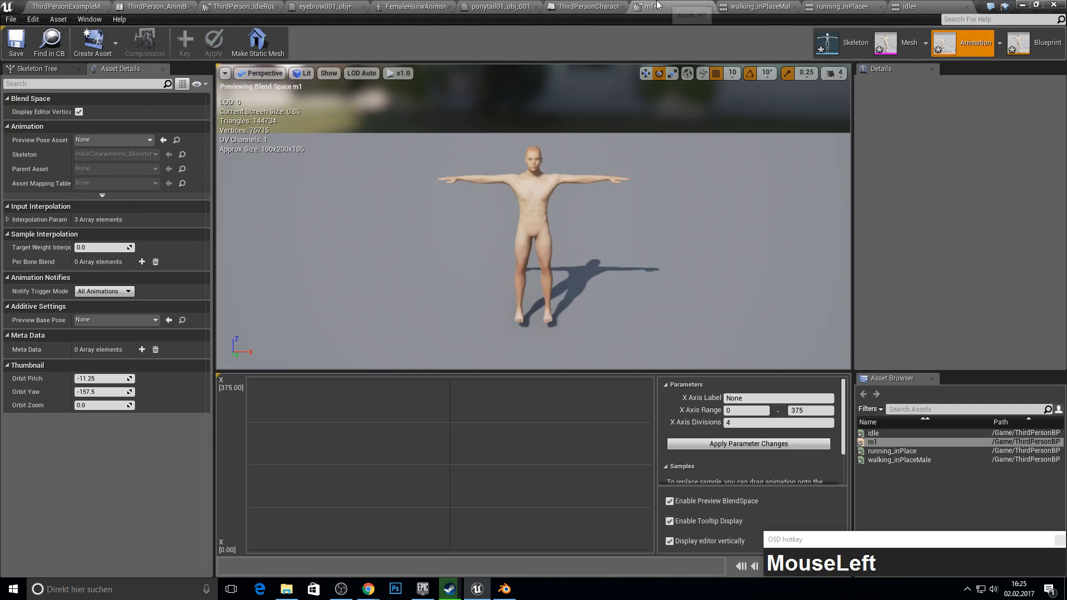
left_click_drag(874, 433, 450, 550)
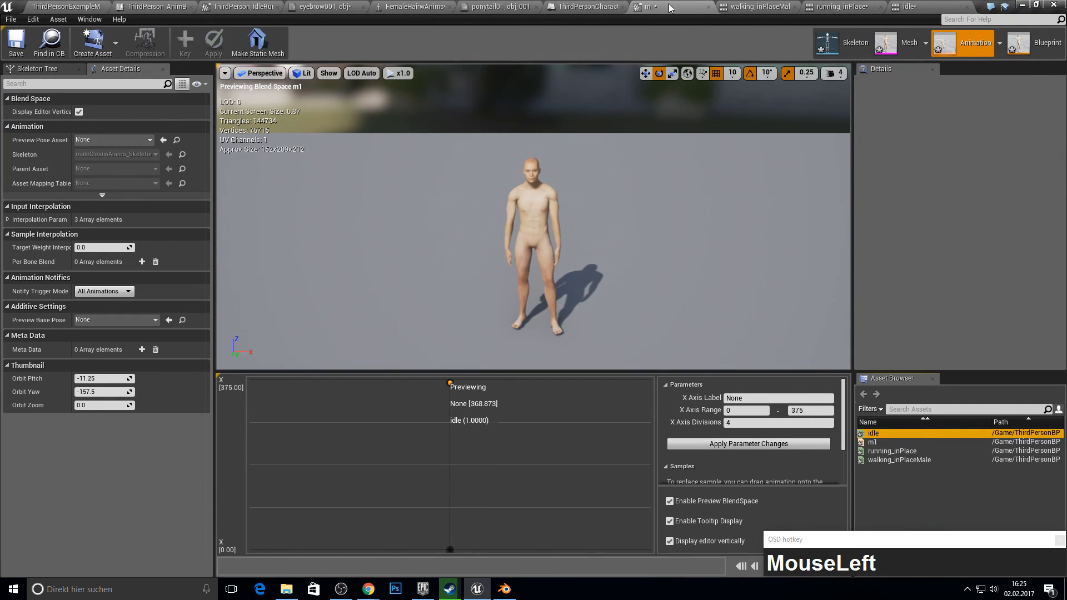
left_click_drag(892, 451, 630, 415)
left_click_drag(891, 452, 465, 382)
Place walking_inPlaceMale on the first division above idle, preview the blend up to the running sample, and save m1.
left_click(899, 473)
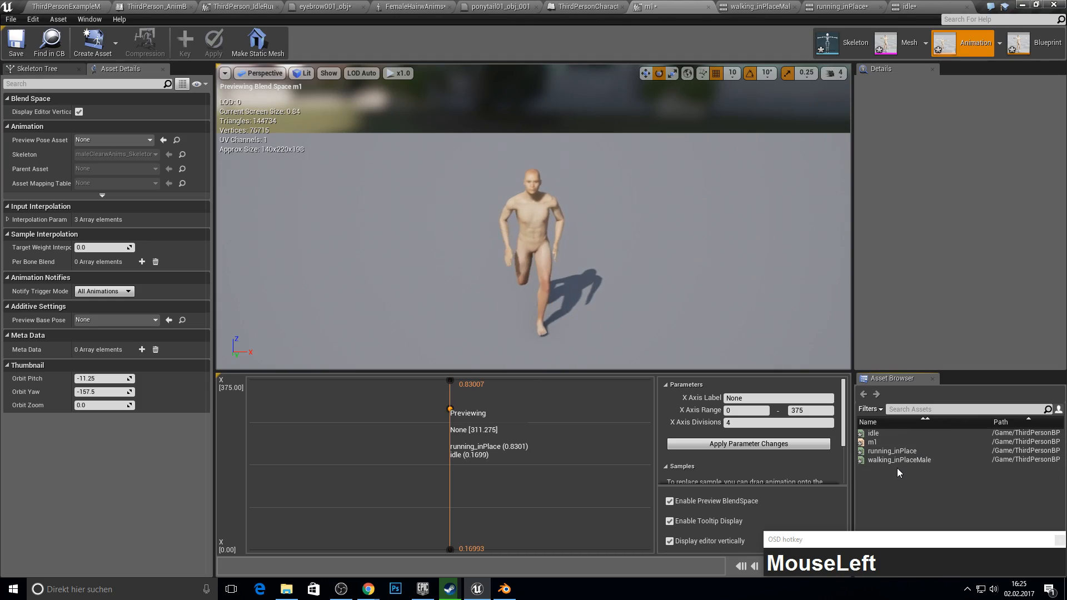
left_click_drag(893, 457, 460, 505)
left_click_drag(459, 508, 450, 381)
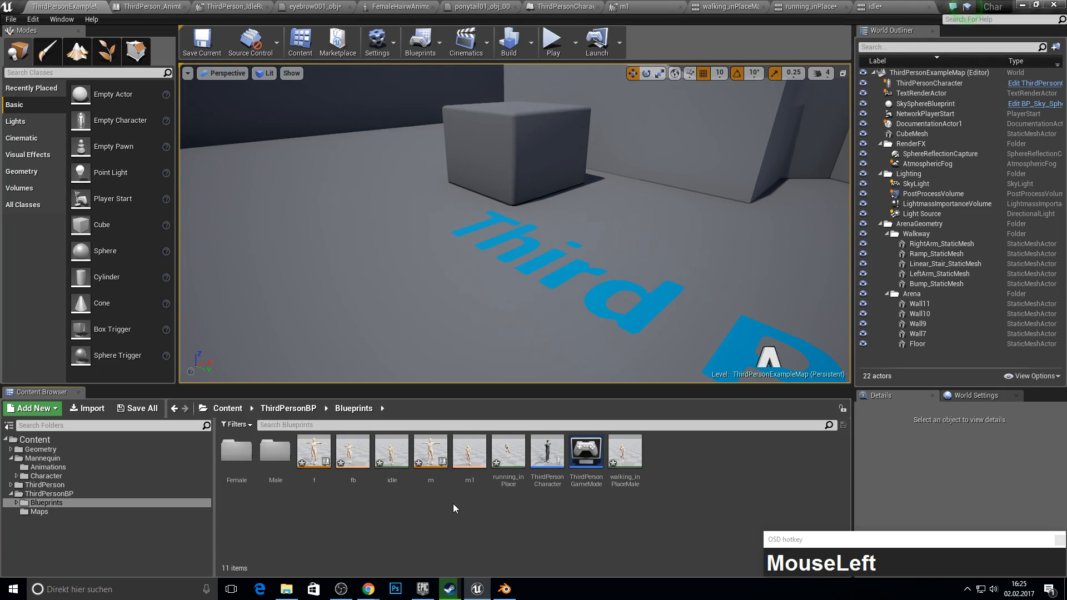
Close all the other asset editors from the level editor, applying the pending eyebrow001_obj material changes.
double_click(457, 467)
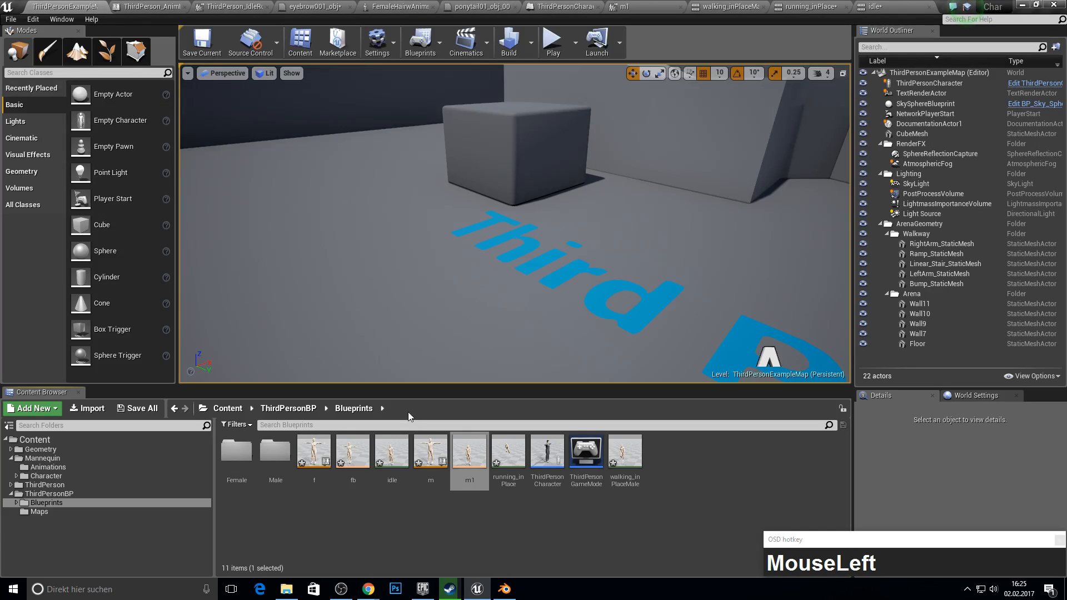
double_click(431, 451)
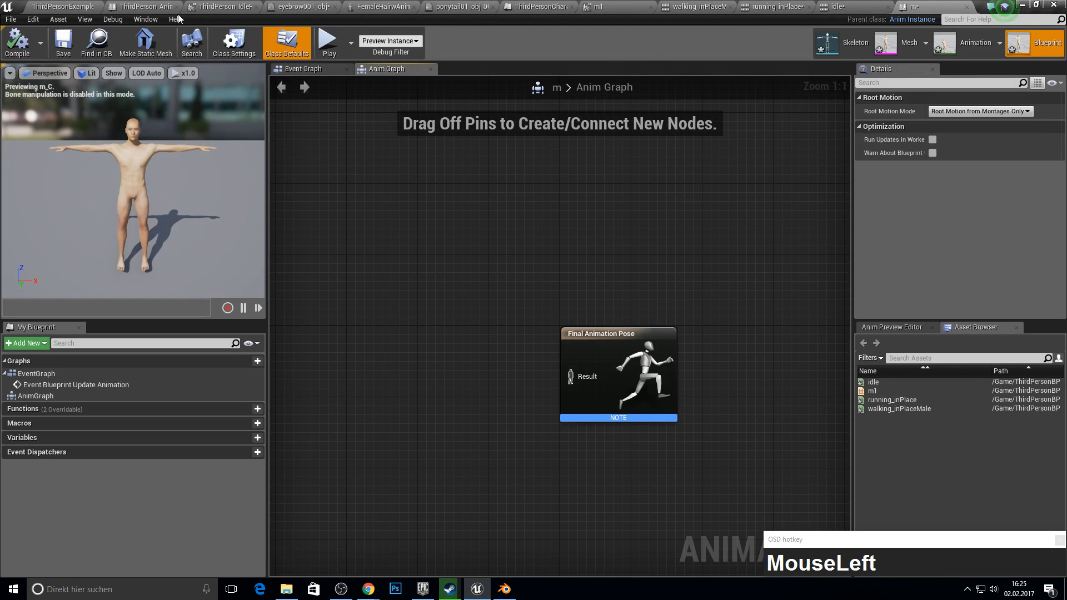
right_click(87, 4)
left_click(115, 44)
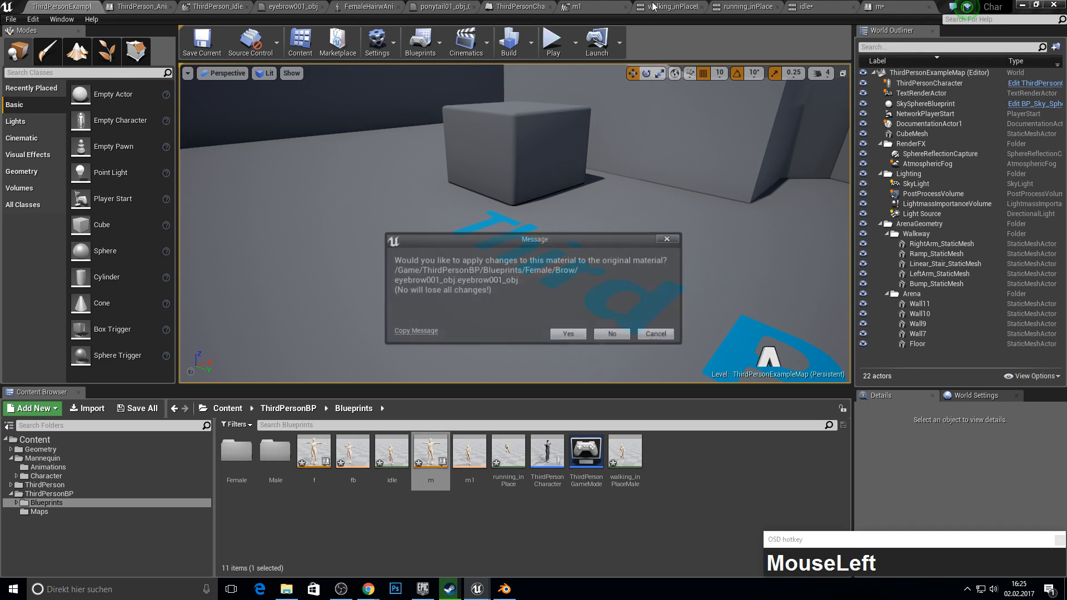
left_click(666, 335)
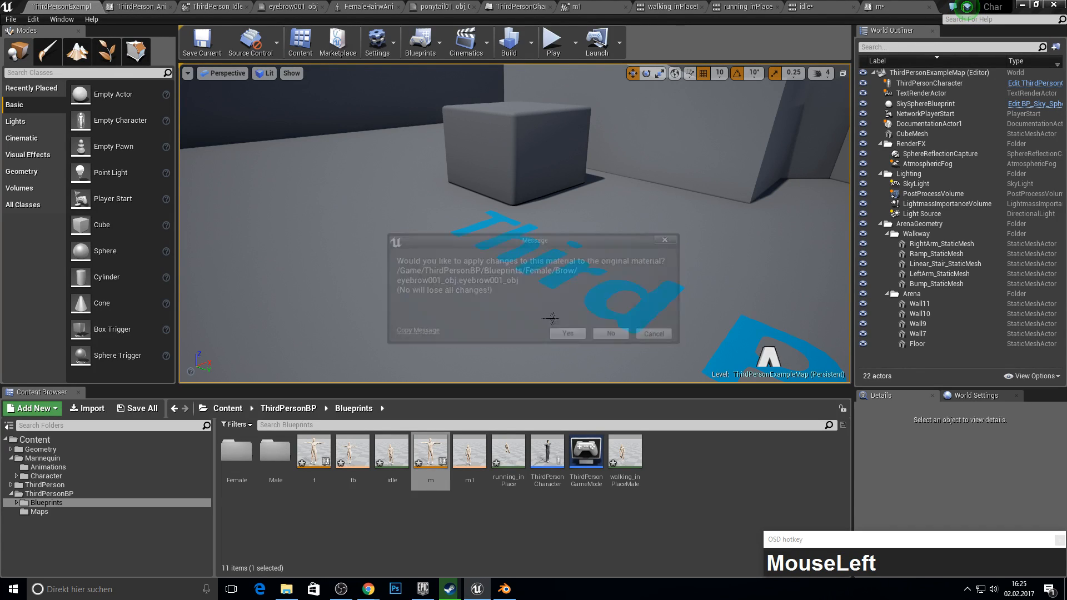
right_click(76, 1)
left_click(569, 335)
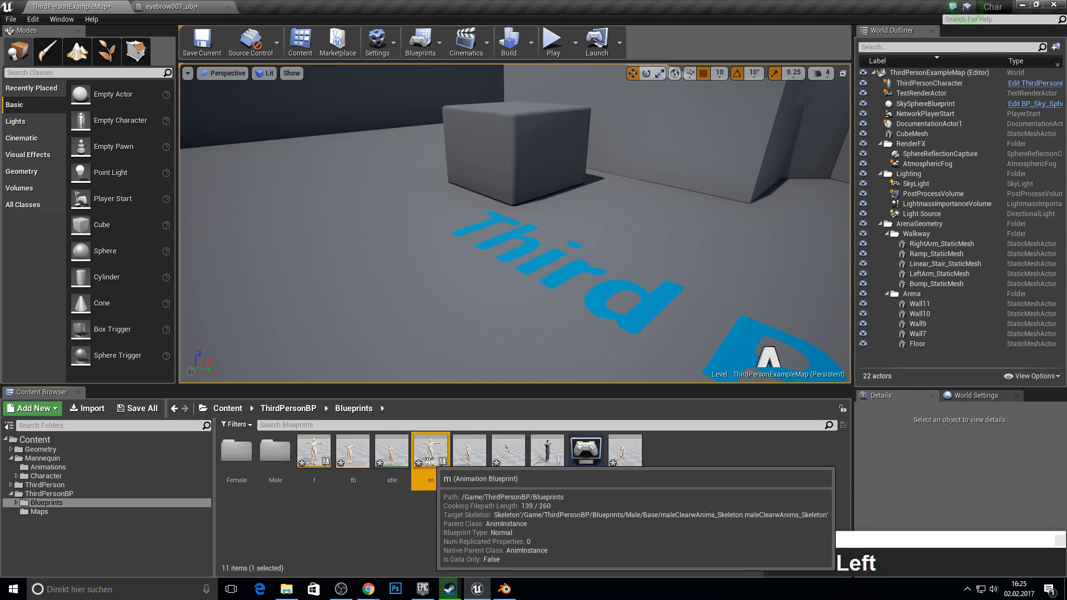
Reopen the m animation blueprint, and save and close the eyebrow001_obj material.
double_click(430, 462)
left_click(216, 11)
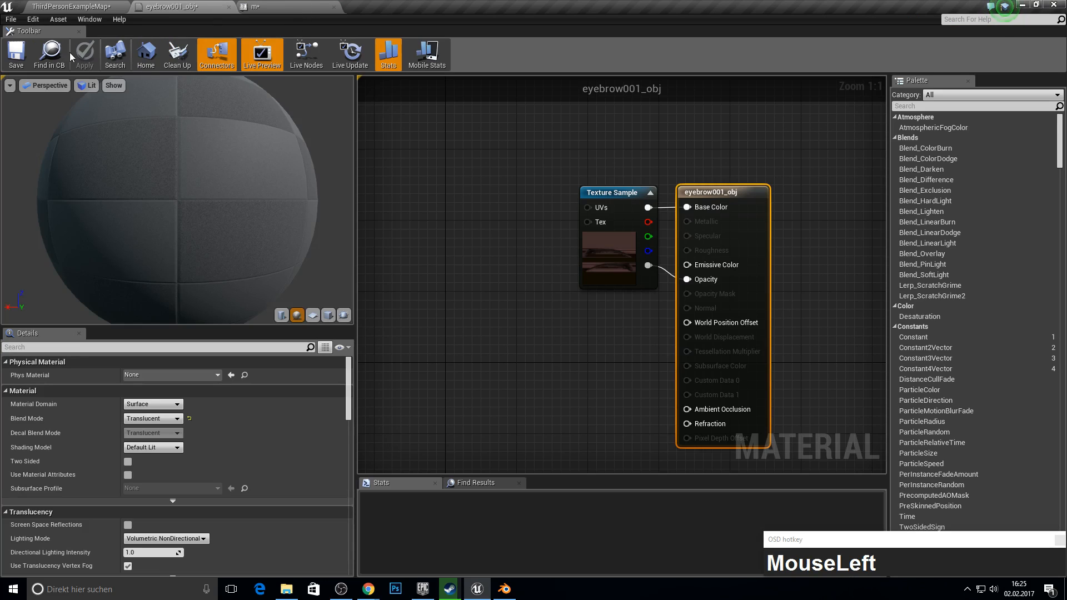
left_click(28, 55)
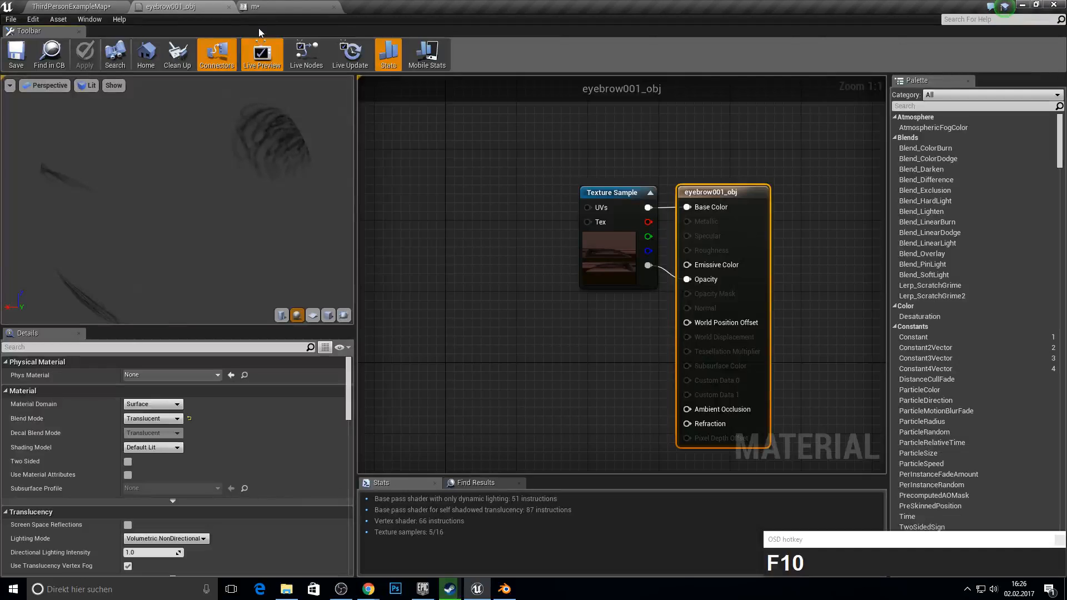
left_click(229, 7)
Open ThirdPerson_AnimBP from the Mannequin Animations folder as a reference and switch back to the m animation blueprint.
left_click(169, 7)
left_click(96, 8)
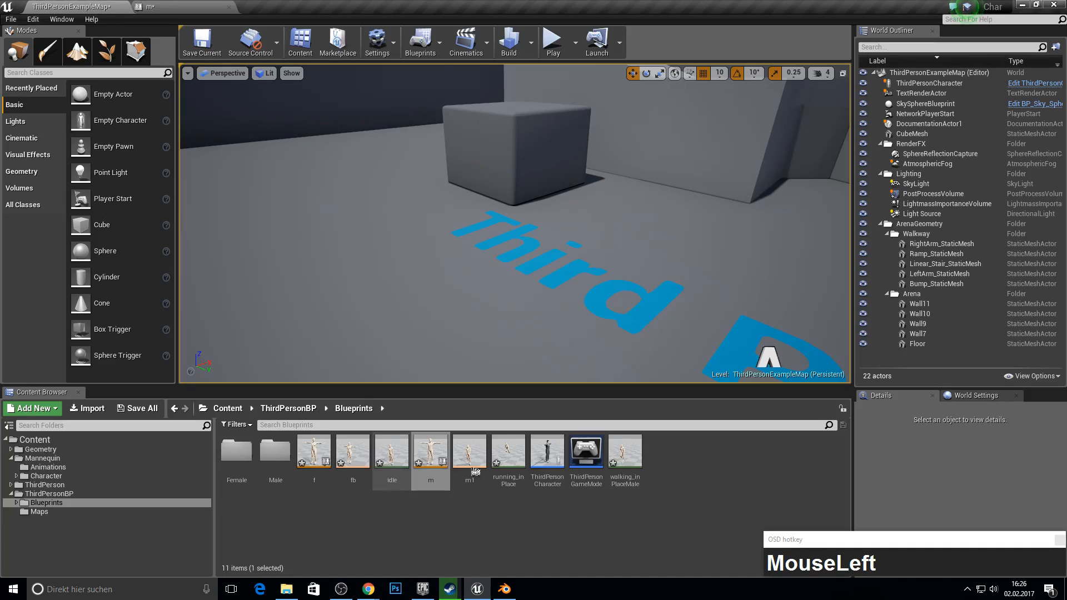
left_click(84, 468)
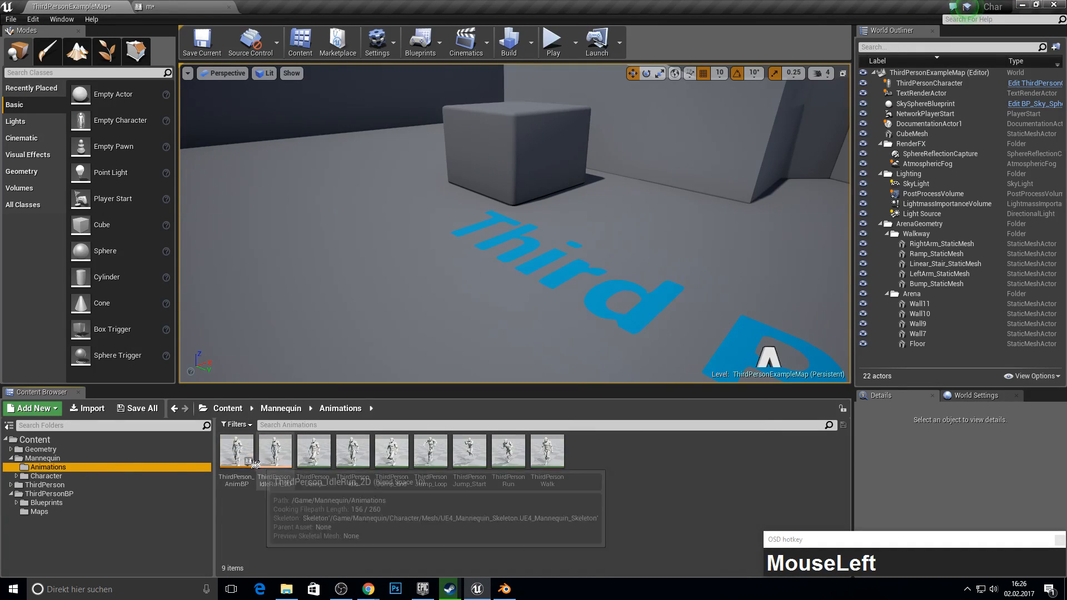
double_click(236, 451)
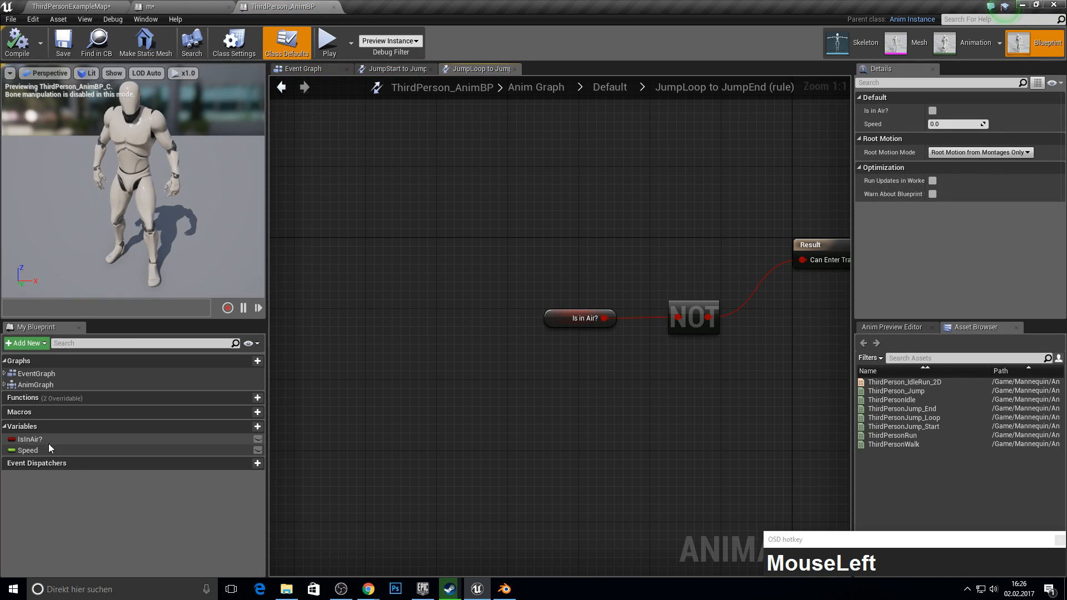
left_click(169, 7)
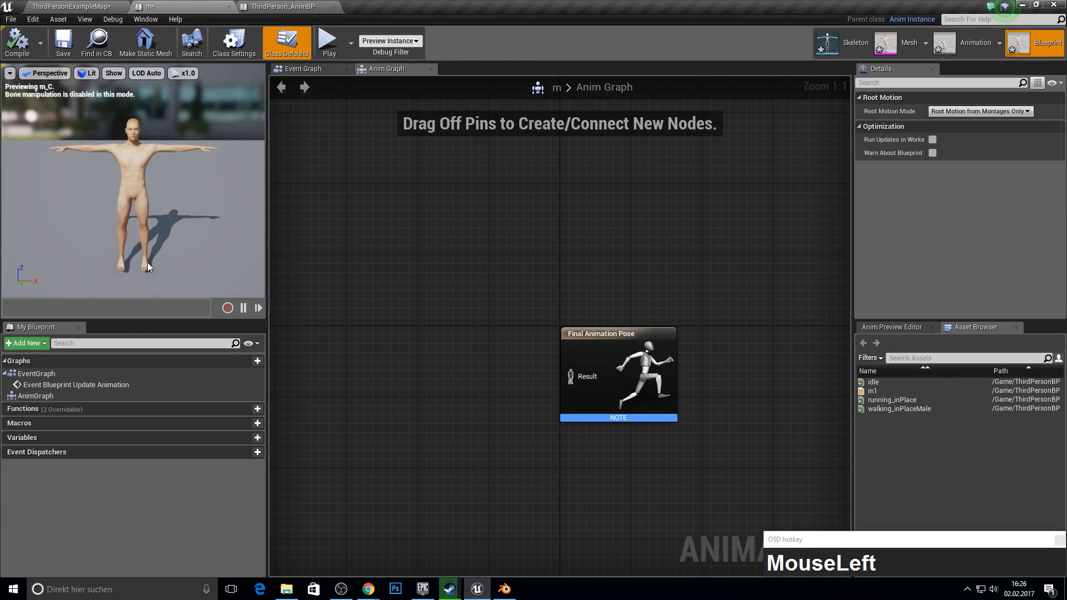
Add a Boolean variable IsInAir? and a Float variable Speed to the m animation blueprint, and compile it.
left_click(231, 439)
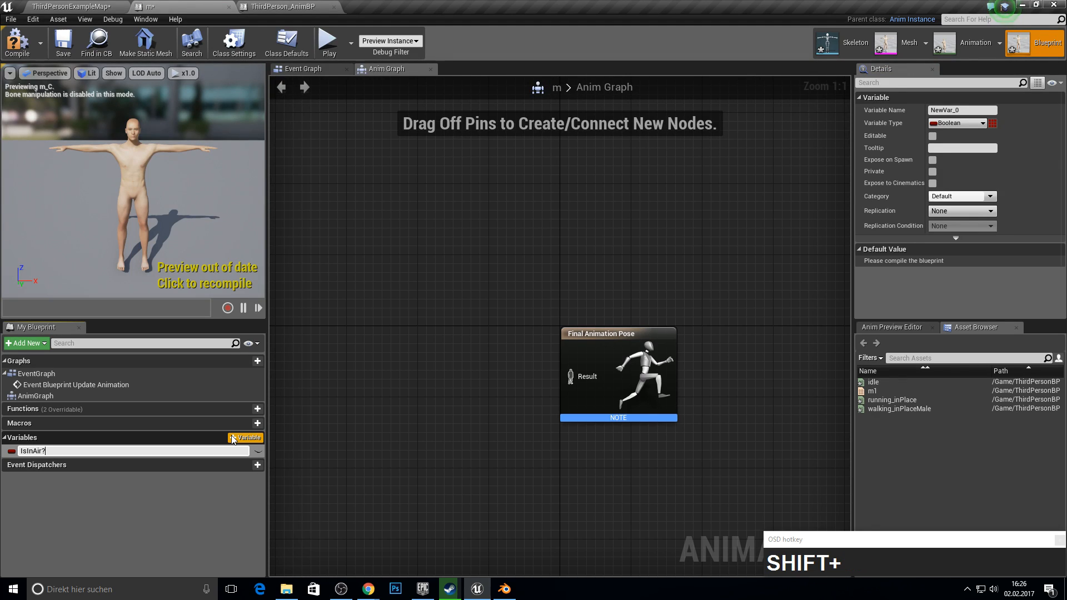
key("Return")
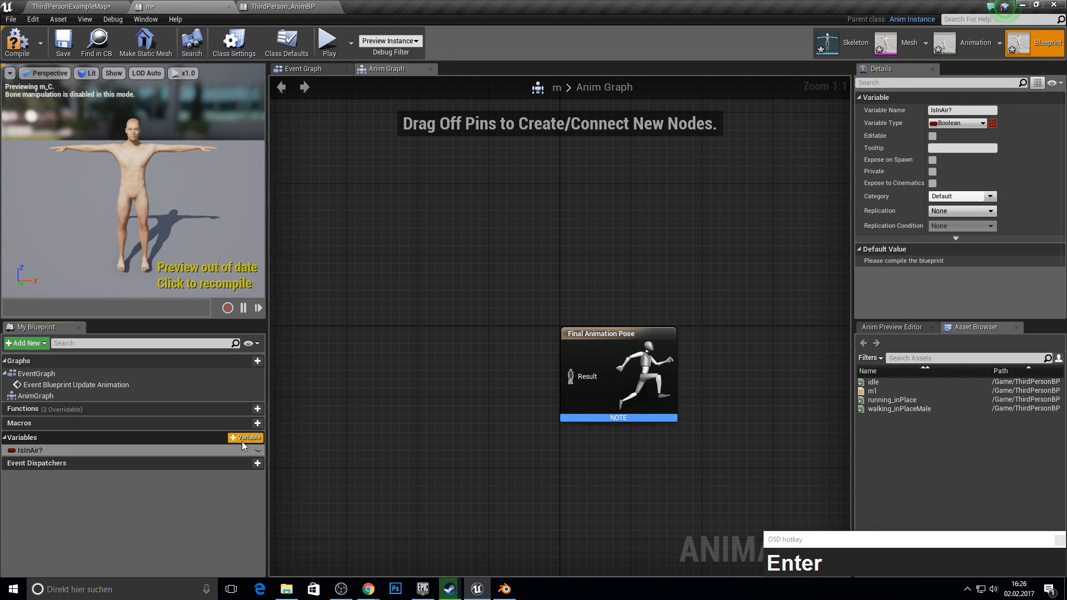
left_click(243, 441)
type("Speed")
key("Return")
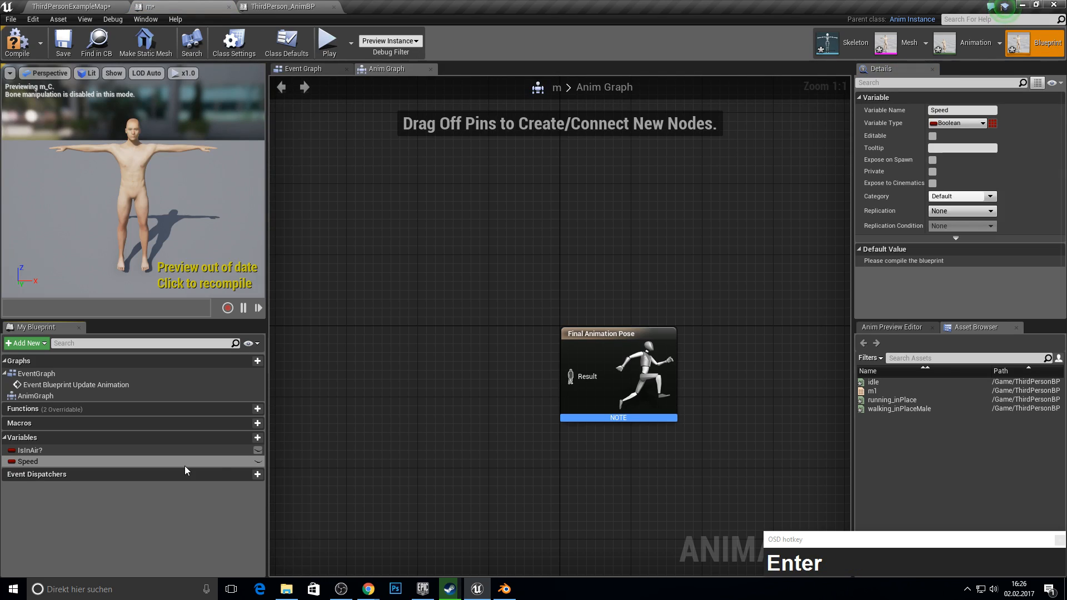
left_click(983, 122)
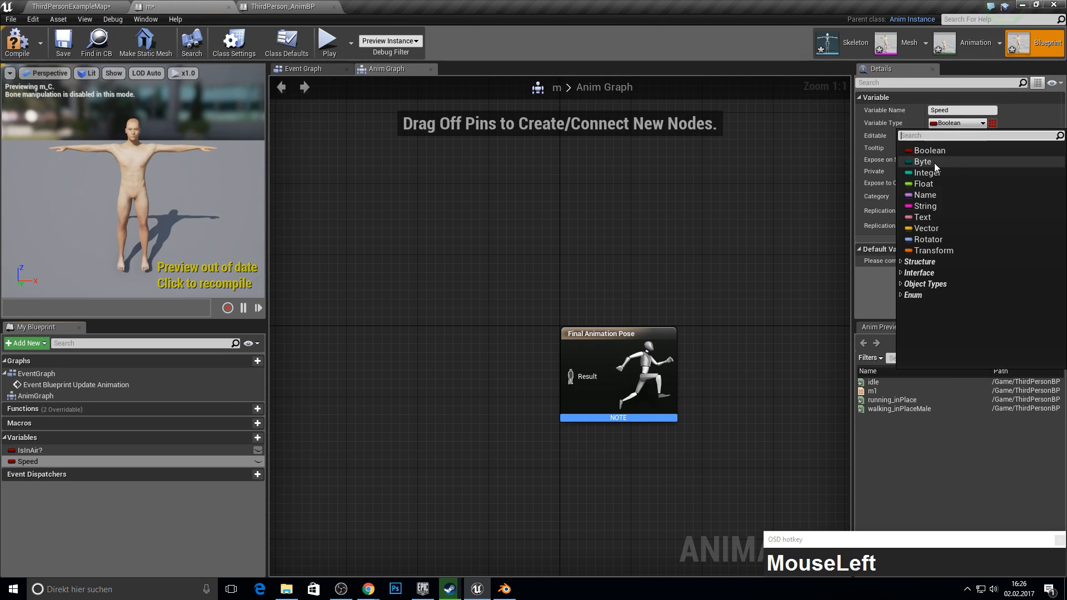
left_click(923, 195)
left_click(14, 57)
Copy the pawn owner check, Set 'IsInAir' and Setting 'Speed' node groups from ThirdPerson_AnimBP's event graph.
left_click(273, 6)
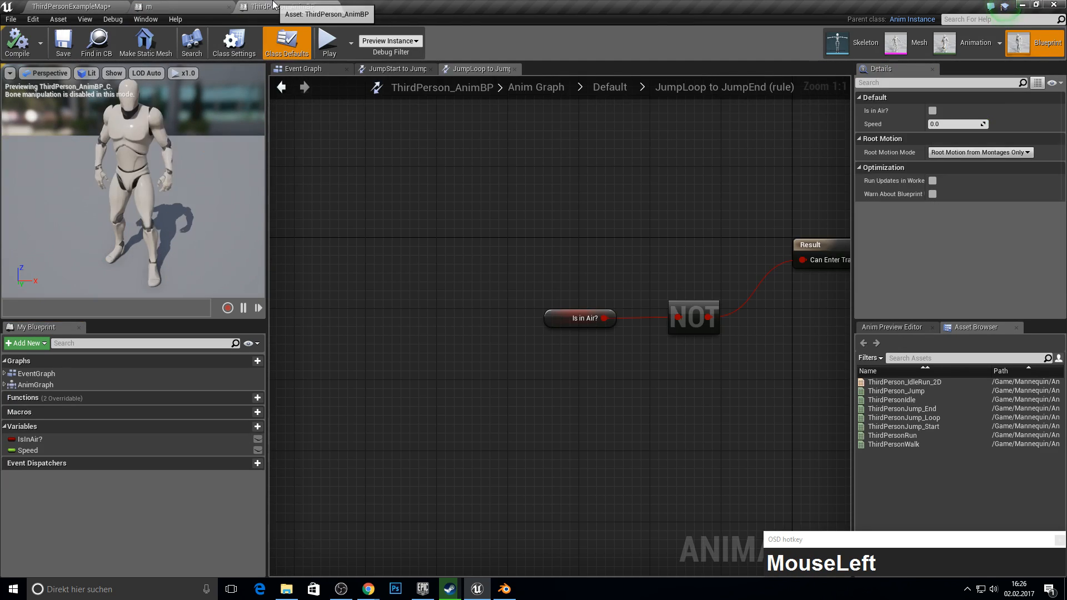
left_click(303, 68)
right_click_drag(418, 121, 373, 138)
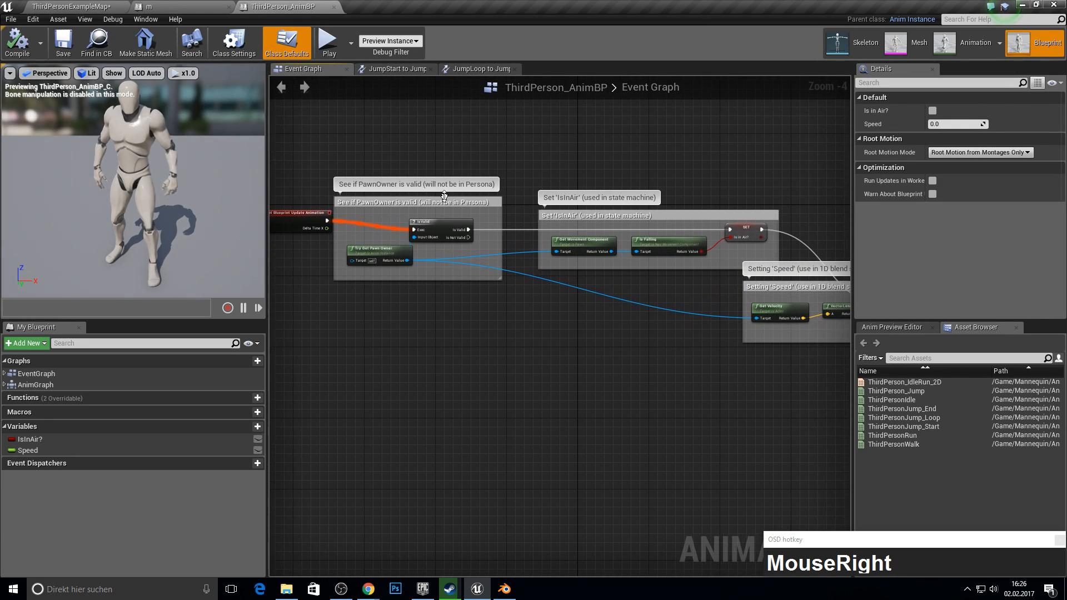
left_click(373, 138)
left_click_drag(373, 138, 764, 416)
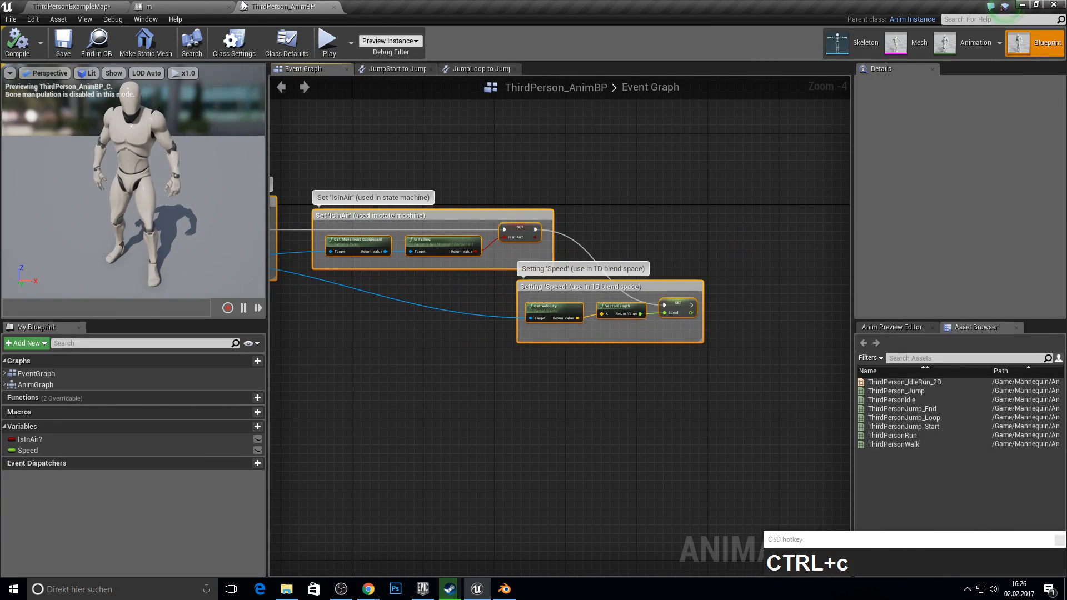
Paste the copied groups into m's event graph, connect Event Blueprint Update Animation to IsValid's Exec, and save.
left_click(200, 8)
left_click(317, 73)
right_click_drag(462, 239, 715, 457)
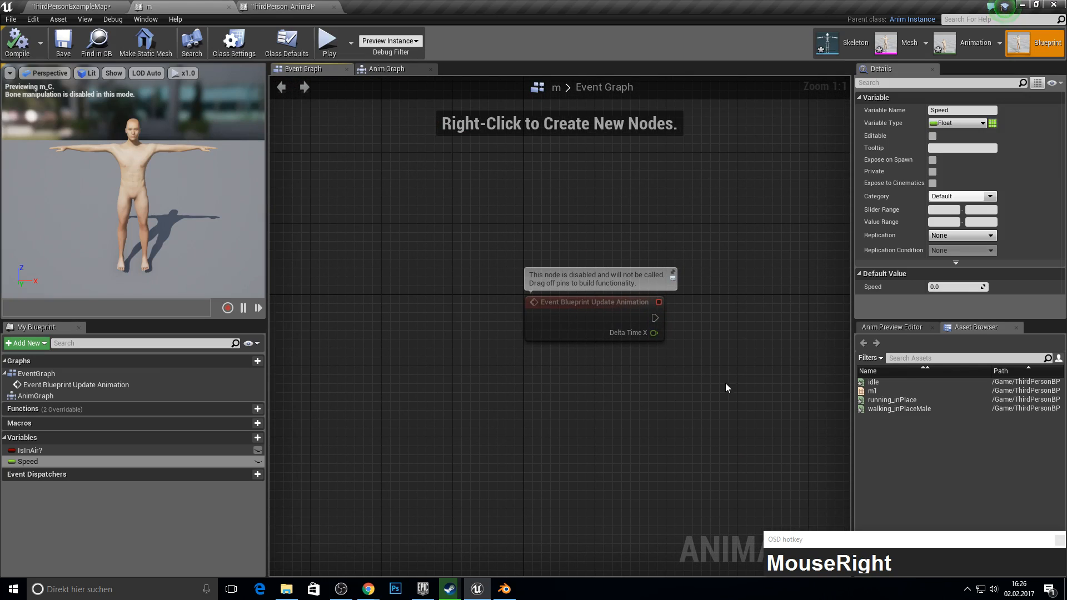
key("ctrl+v")
right_click_drag(726, 364, 627, 381)
left_click_drag(579, 314, 782, 329)
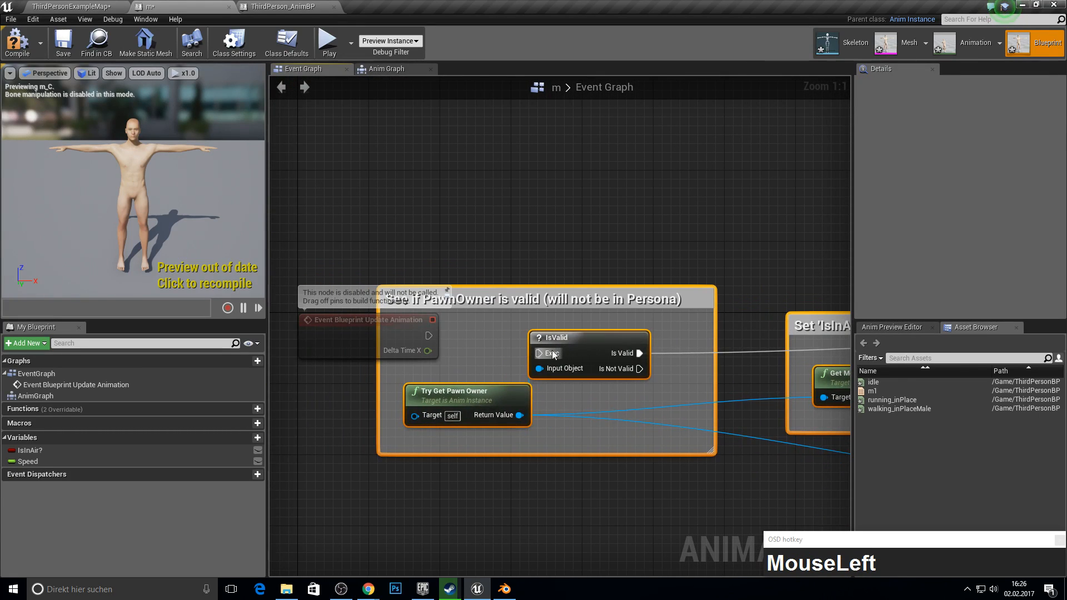
left_click_drag(436, 337, 429, 334)
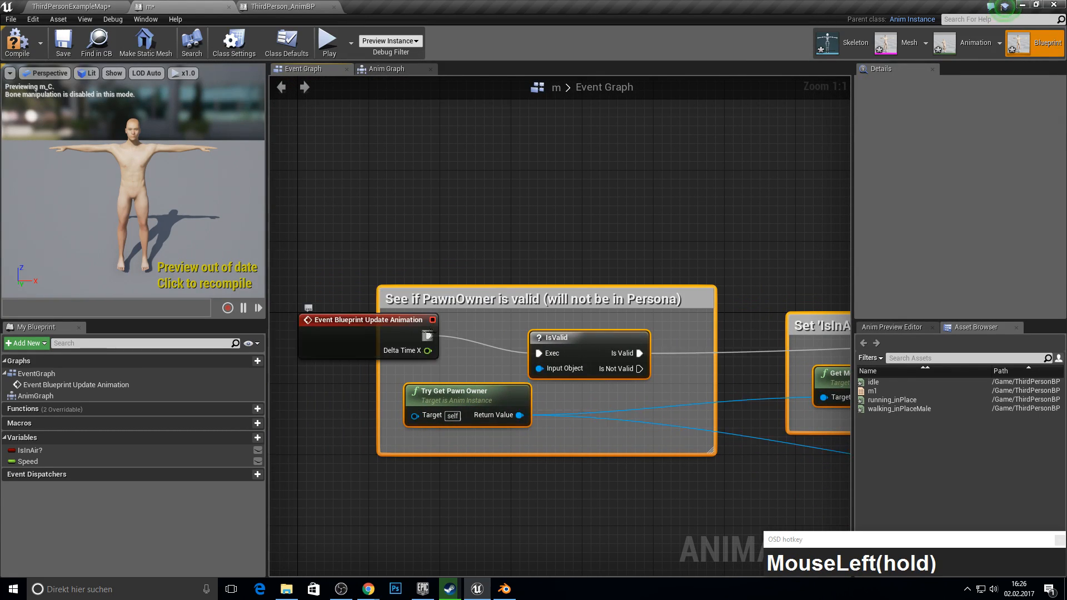
left_click(63, 42)
Copy the Default state machine from ThirdPerson_AnimBP's Anim Graph.
left_click(283, 6)
right_click_drag(446, 276, 572, 281)
left_click(481, 68)
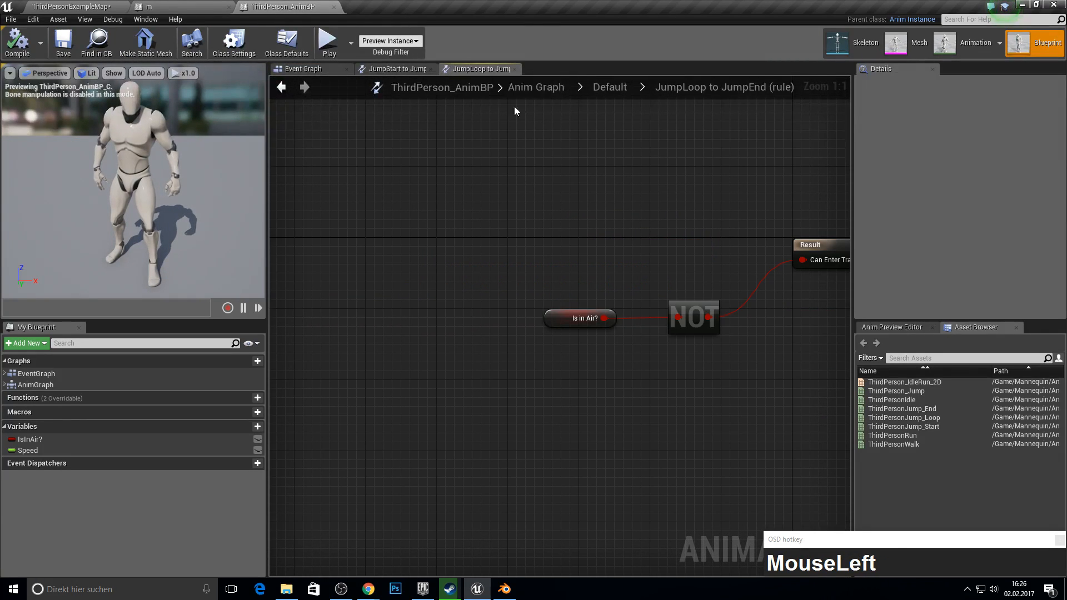
left_click(537, 88)
left_click(492, 349)
key("ctrl+c")
Paste the Default state machine into m's Anim Graph and connect it to the Final Animation Pose result.
left_click(167, 6)
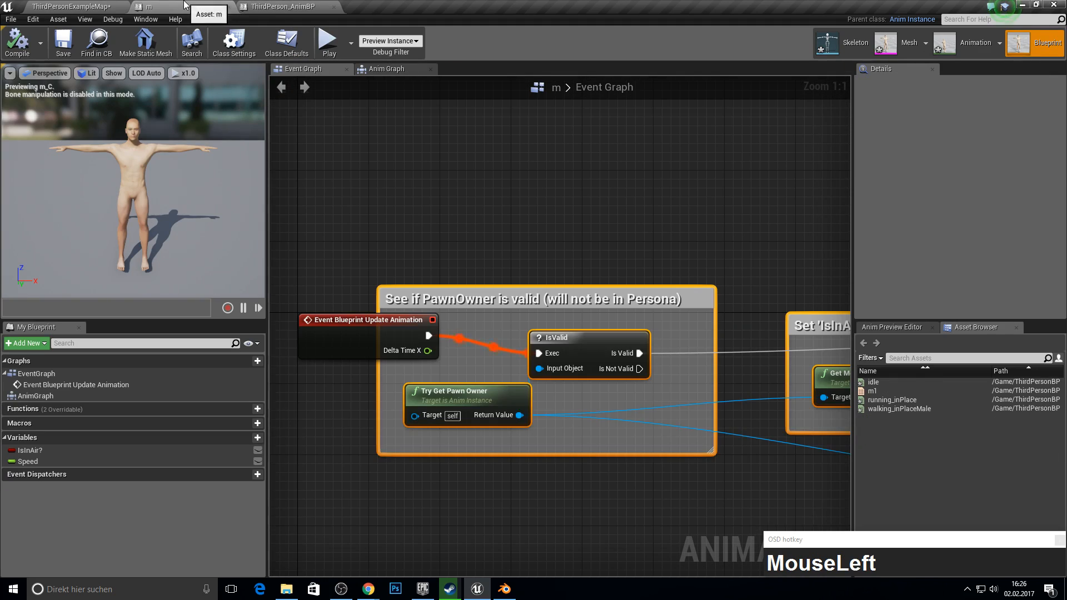
left_click(384, 70)
key("ctrl+v")
mouse_move(418, 369)
left_mouse_down()
mouse_move(433, 431)
mouse_move(427, 377)
left_mouse_up()
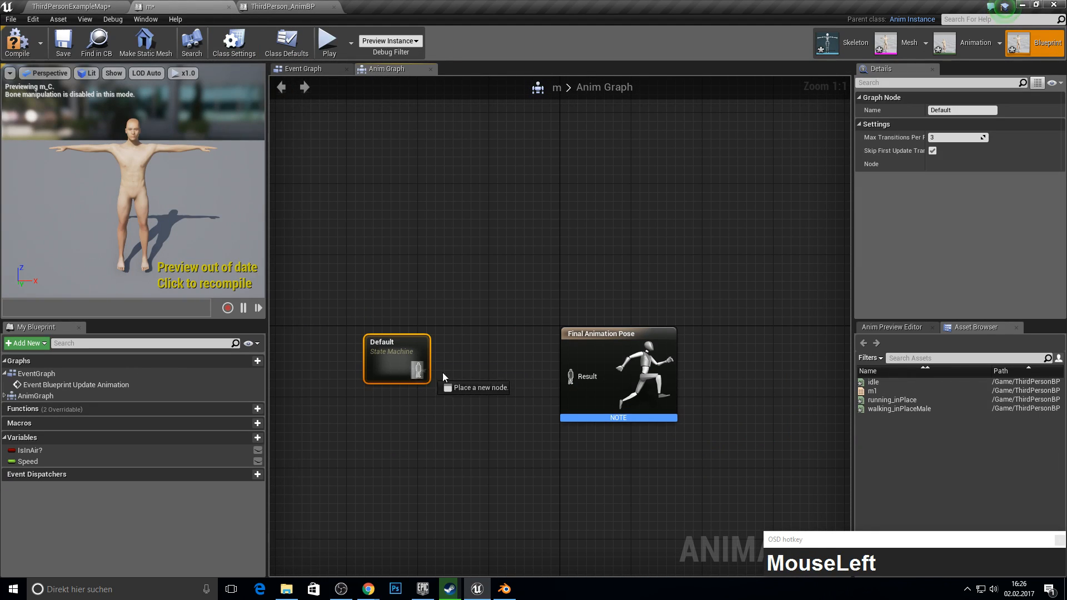
left_click_drag(602, 375, 600, 376)
left_click_drag(573, 377, 425, 378)
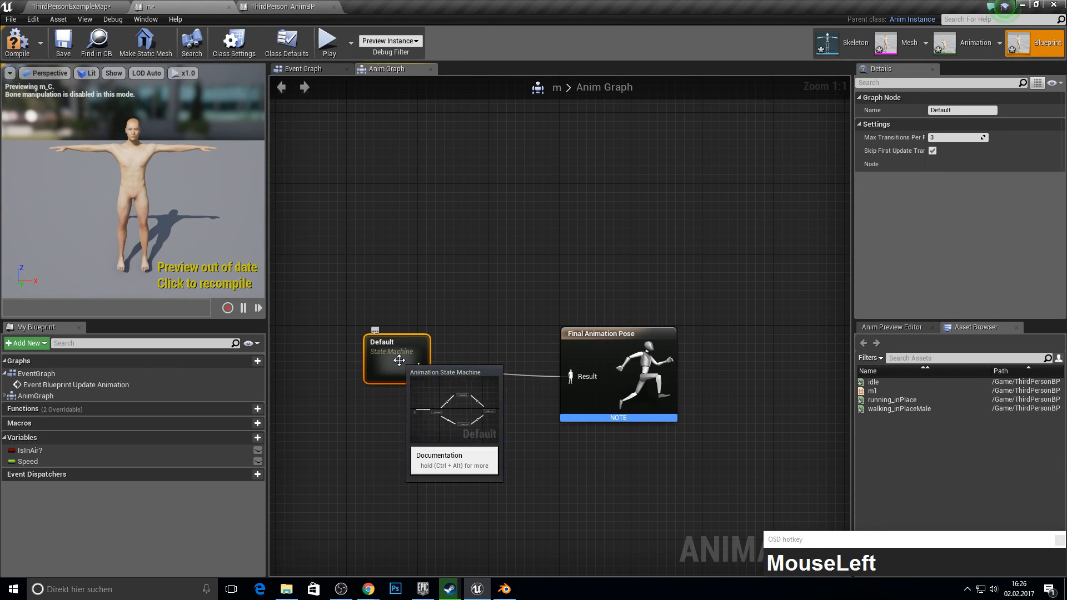
Delete the JumpStart, JumpLoop and JumpEnd states from m's Default state machine and compile.
double_click(401, 361)
left_click_drag(601, 156, 784, 515)
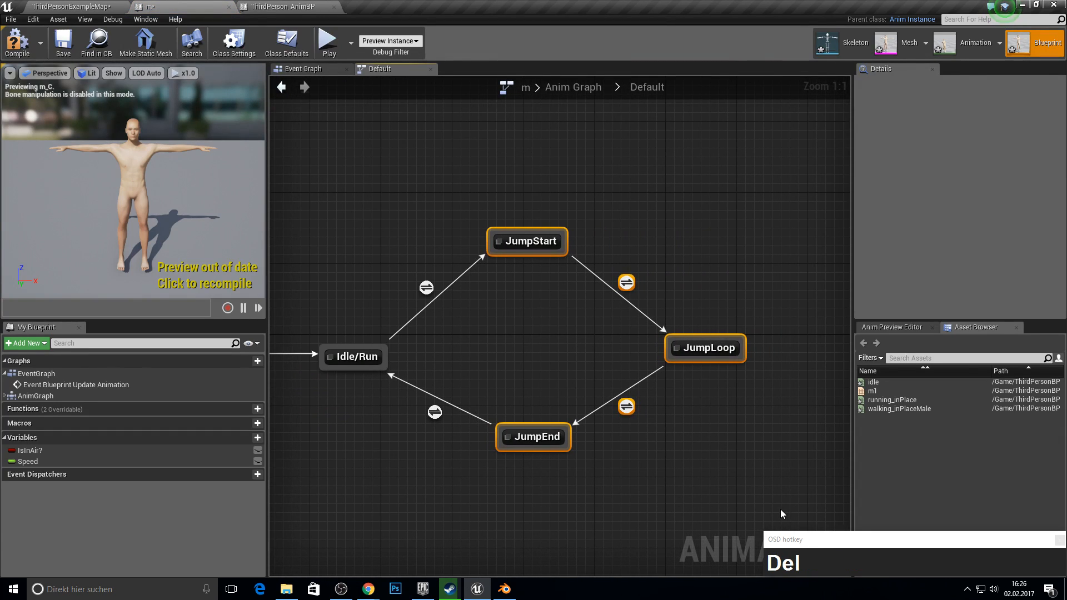
key("Delete")
right_click_drag(457, 317, 657, 311)
left_click(21, 44)
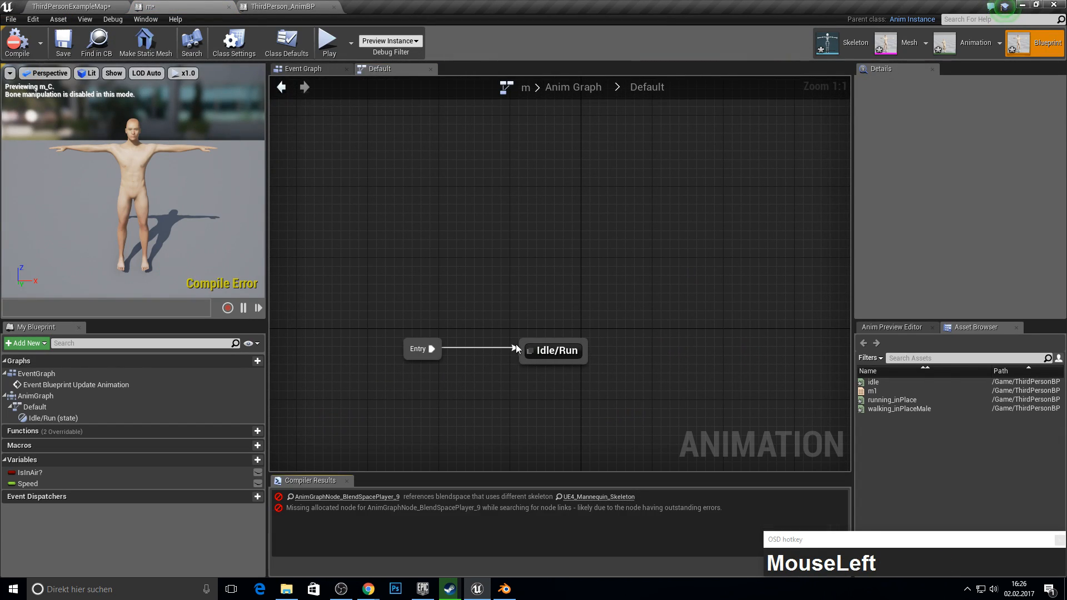
Replace the Idle/Run state's blend space player with m1, link Speed and the final pose to it, and compile.
double_click(554, 350)
left_click(573, 311)
key("Delete")
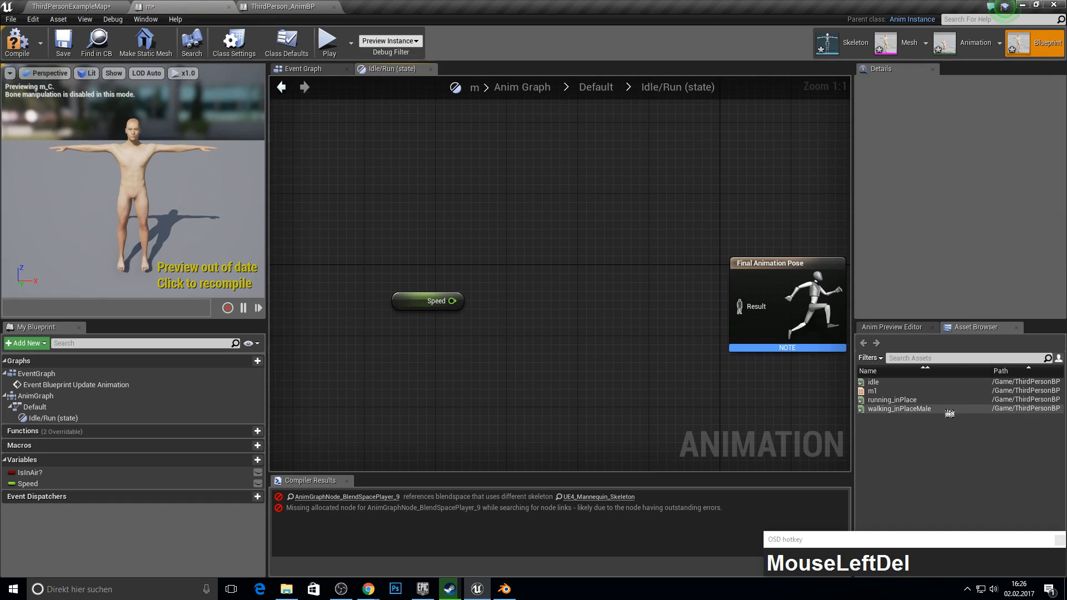
left_click_drag(893, 391, 428, 313)
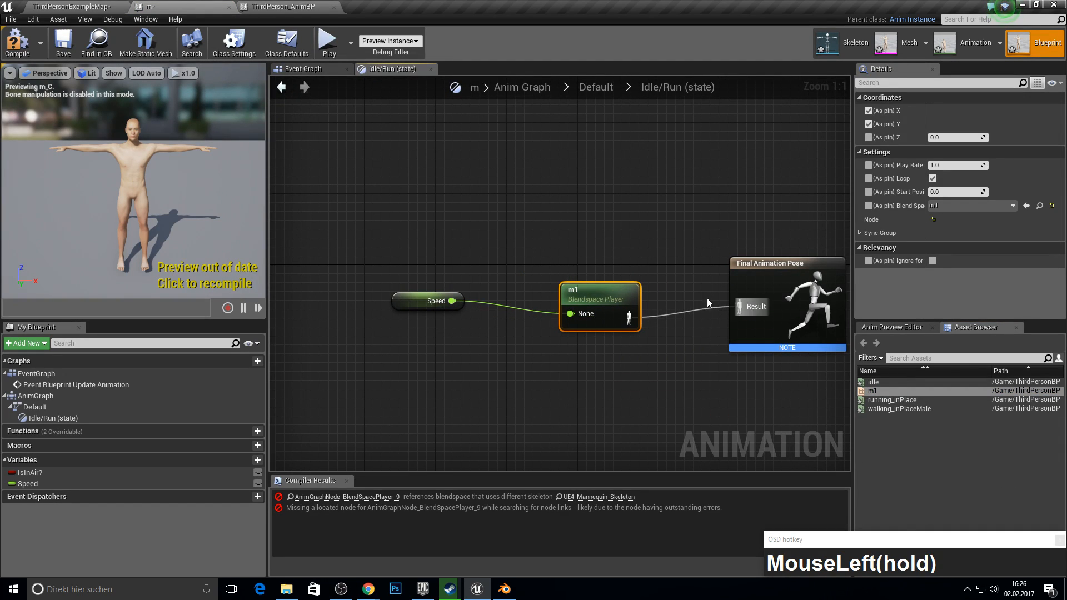
left_click(19, 38)
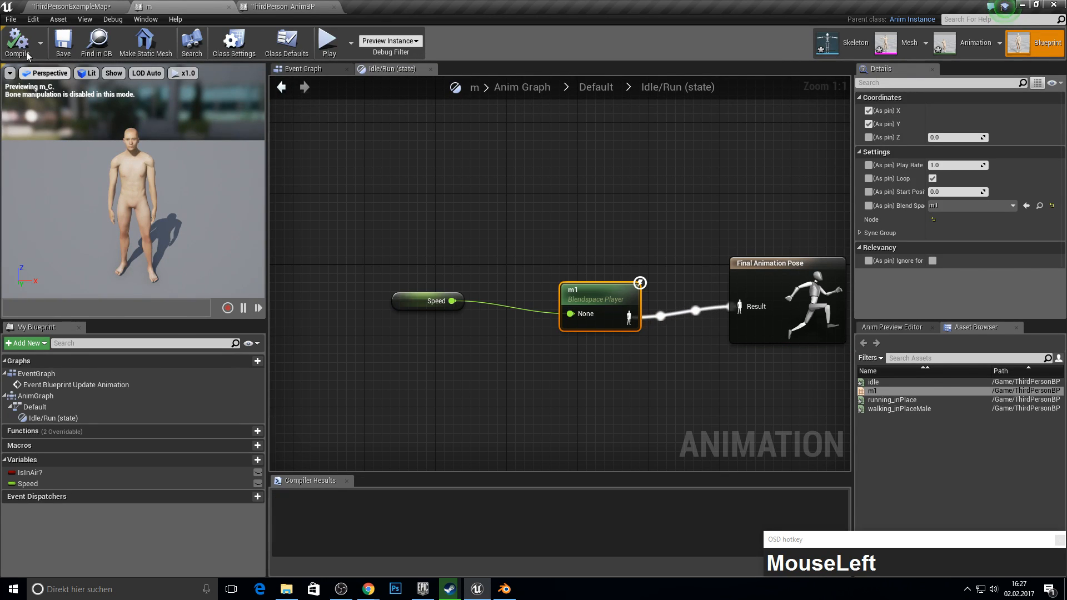
Open the ThirdPersonCharacter blueprint from the ThirdPersonBP Blueprints folder in the level editor.
left_click(63, 8)
right_click_drag(514, 222, 489, 228)
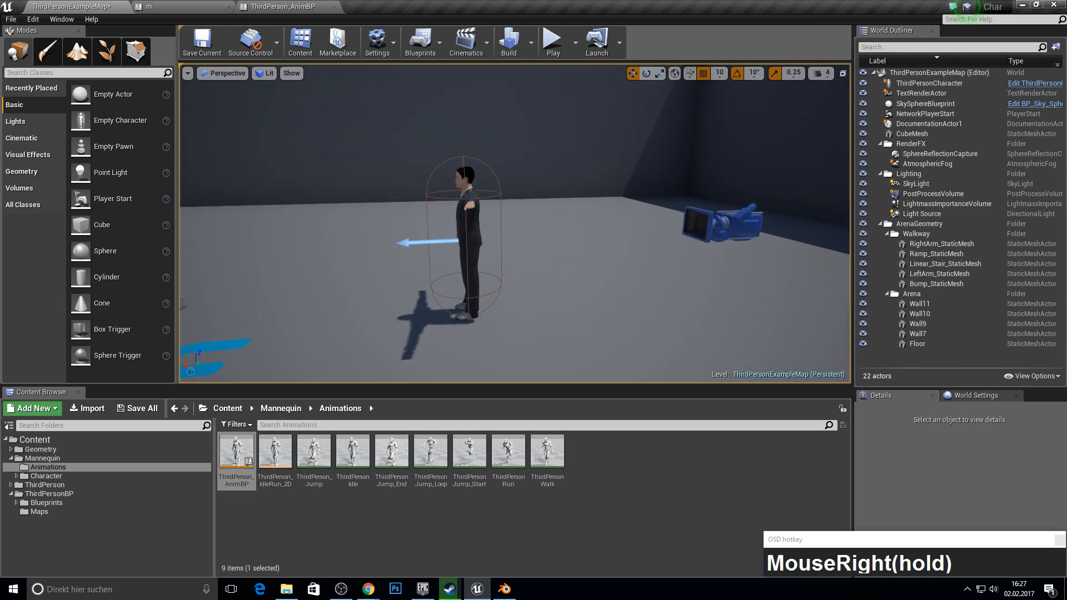
left_click(49, 493)
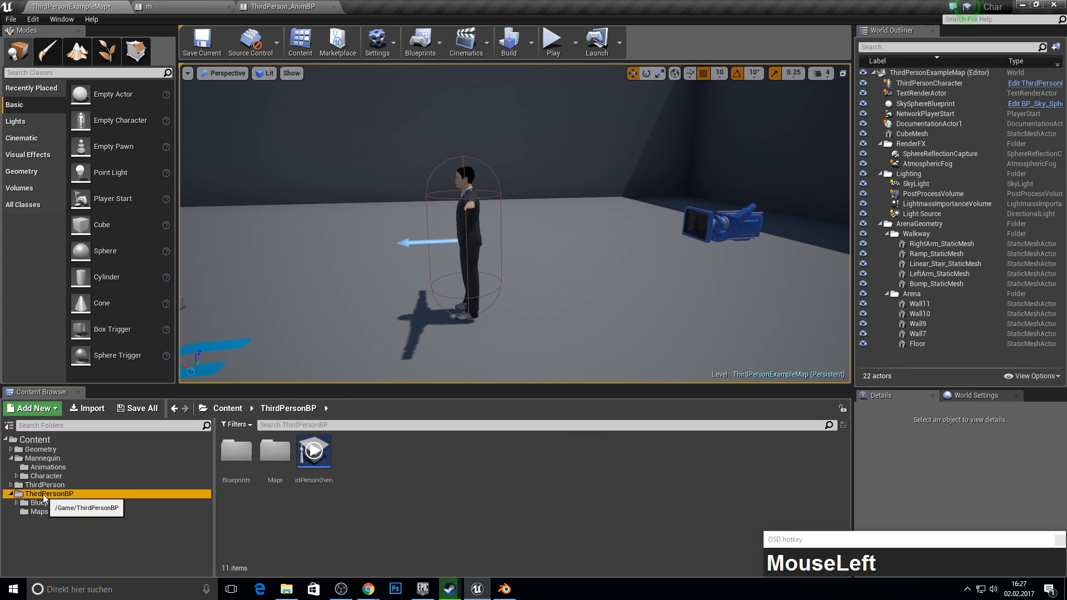
left_click(75, 505)
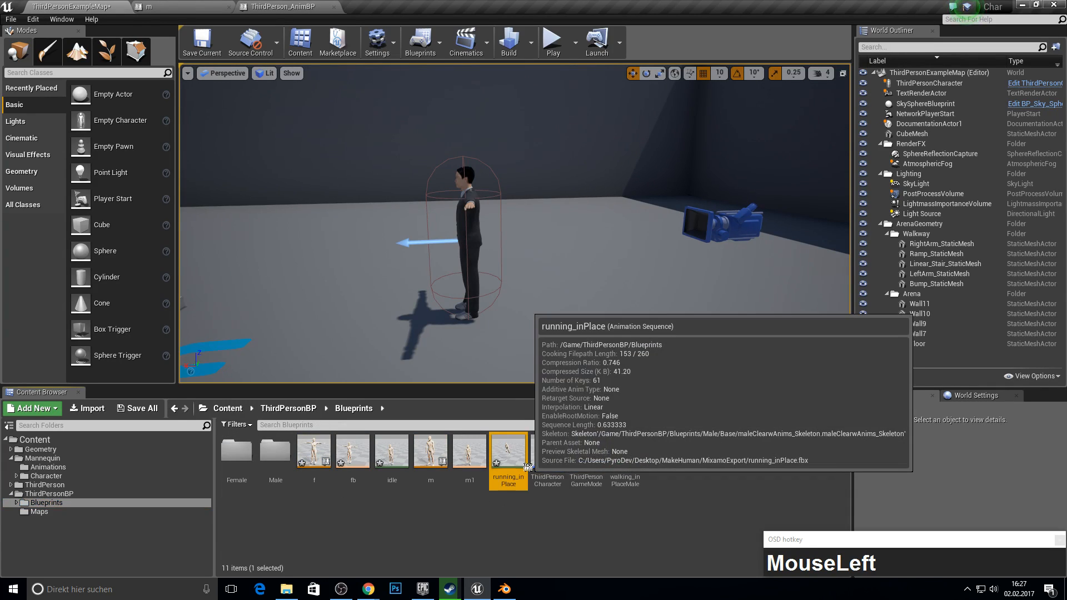
double_click(508, 453)
left_click(110, 6)
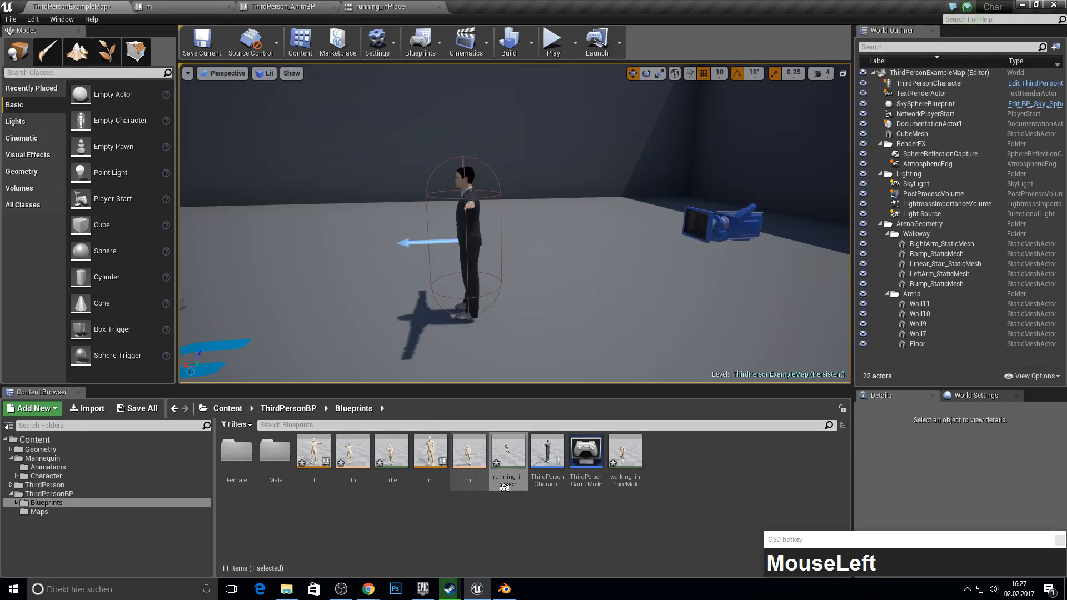
double_click(545, 456)
Set the Anim Class of the character's Mesh and Hair components to m.
left_click(34, 98)
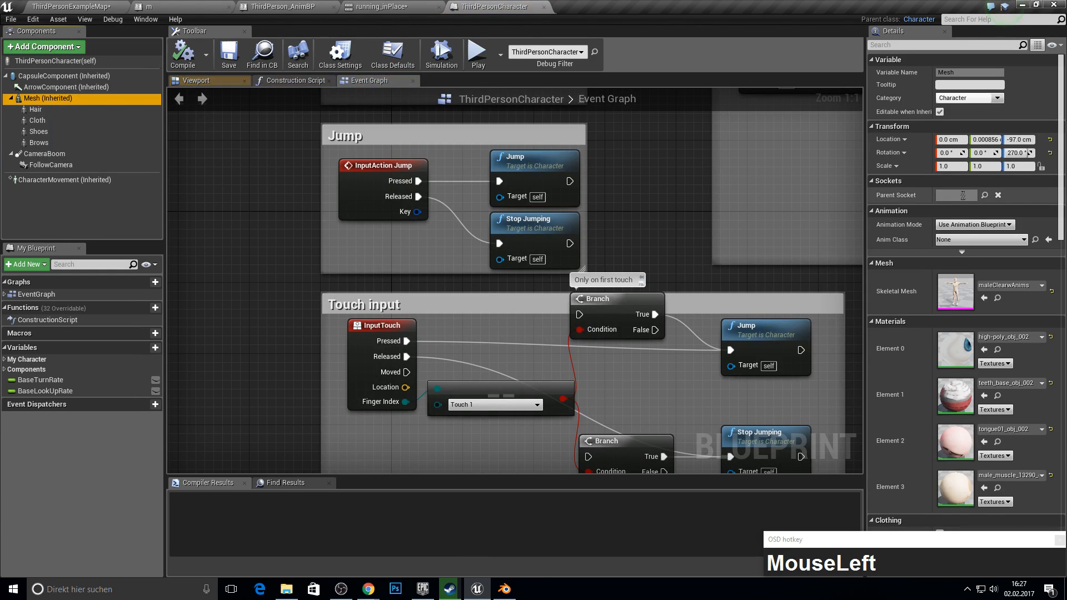
left_click_drag(965, 240, 954, 298)
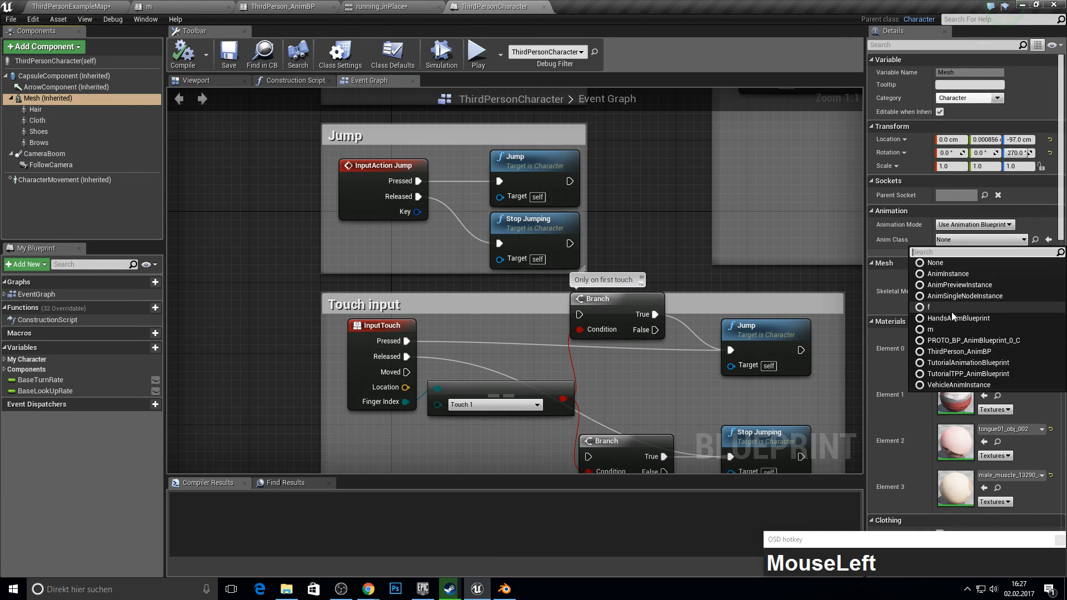
left_click(952, 330)
left_click(35, 109)
left_click(972, 238)
left_click(970, 239)
left_click(970, 241)
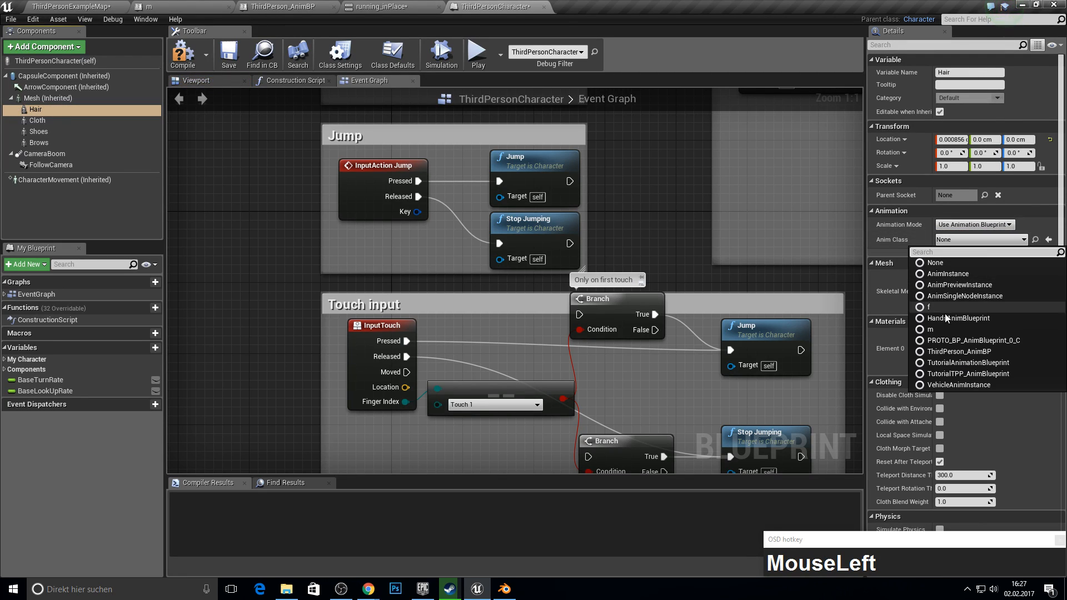
left_click(942, 324)
Set the Cloth component's Anim Class to m.
left_click(62, 125)
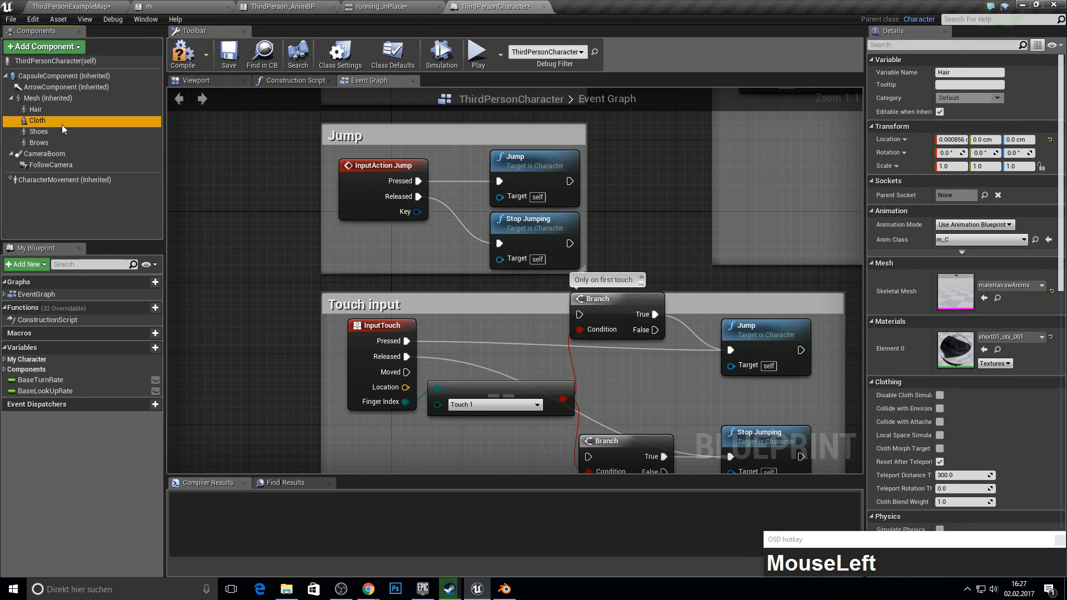
left_click(962, 242)
left_click(938, 318)
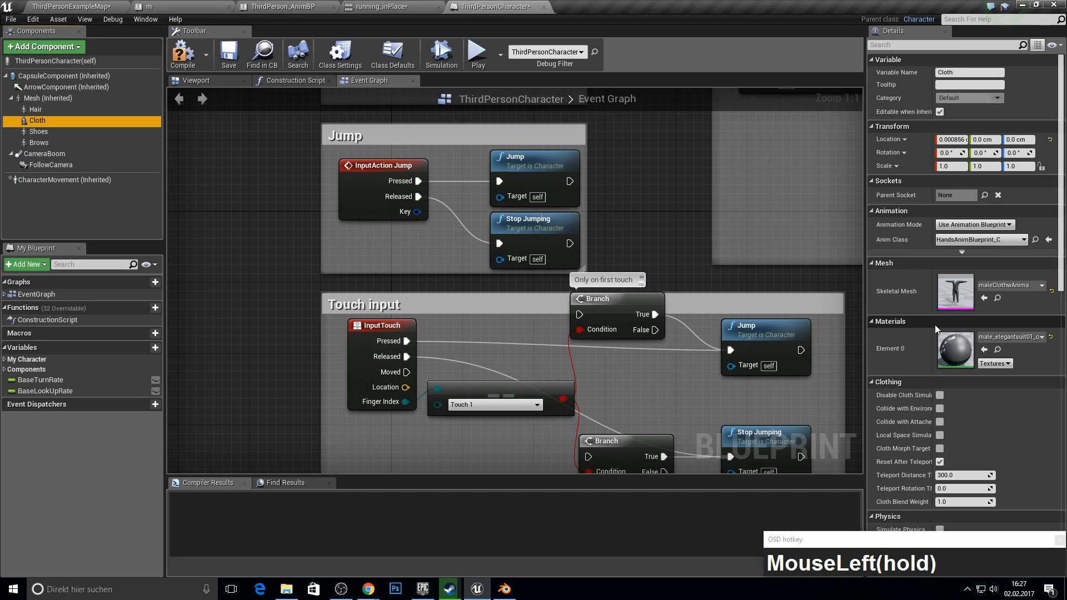
left_click(963, 243)
left_click(1001, 329)
Set the Anim Class of the Shoes and Brows components to m, and compile and save ThirdPersonCharacter.
left_click(95, 143)
left_click(39, 132)
left_click(984, 242)
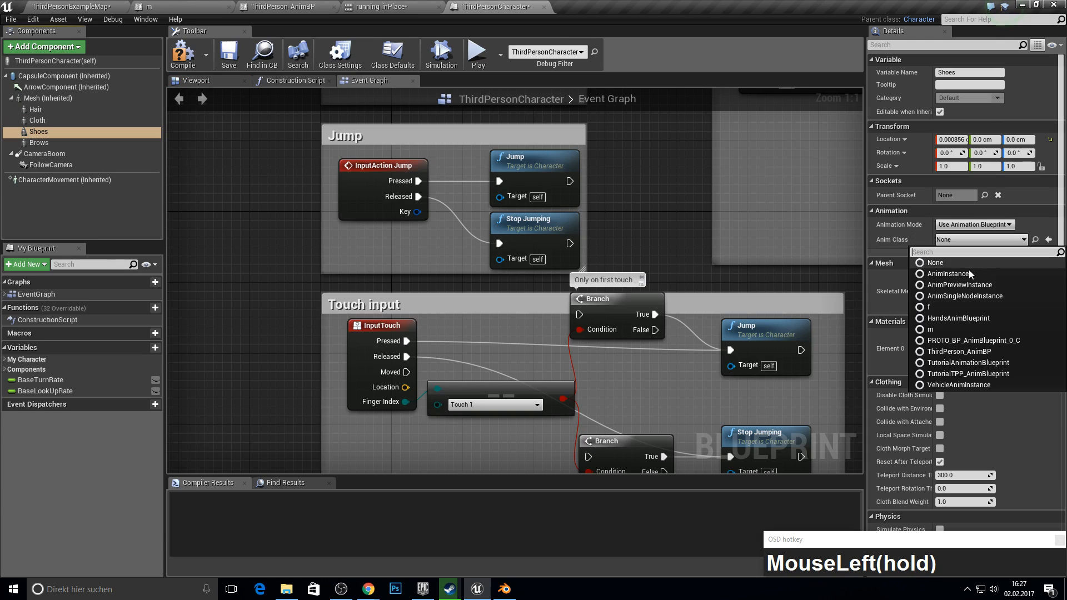
left_click(943, 330)
left_click(39, 143)
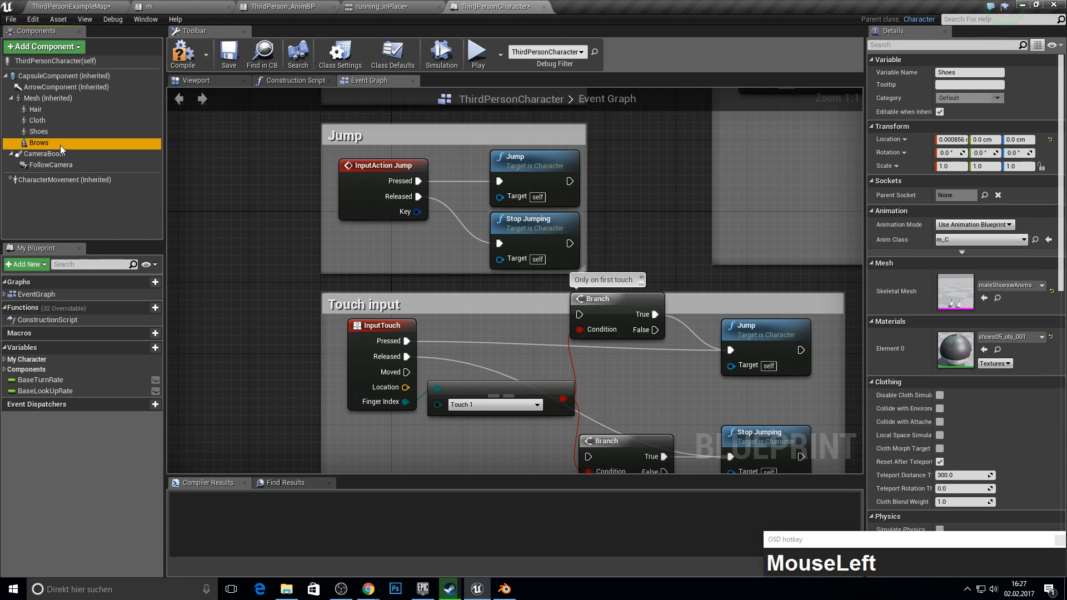
left_click(955, 241)
left_click(945, 329)
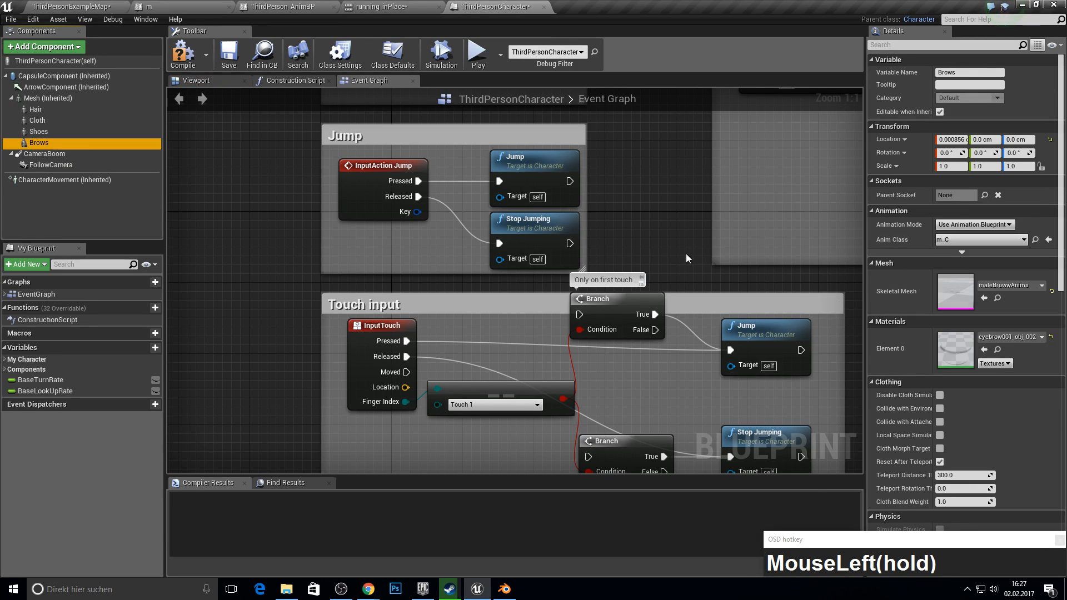
left_click(183, 55)
left_click(232, 59)
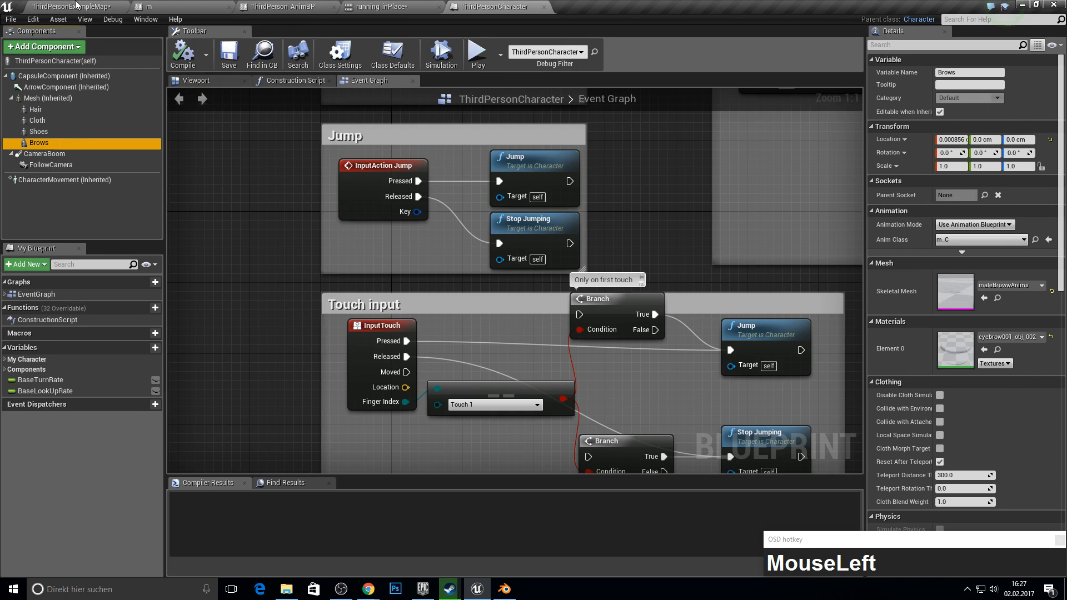
Play the level and run the character around in all directions to check its idle, walking and running animations.
left_click(83, 4)
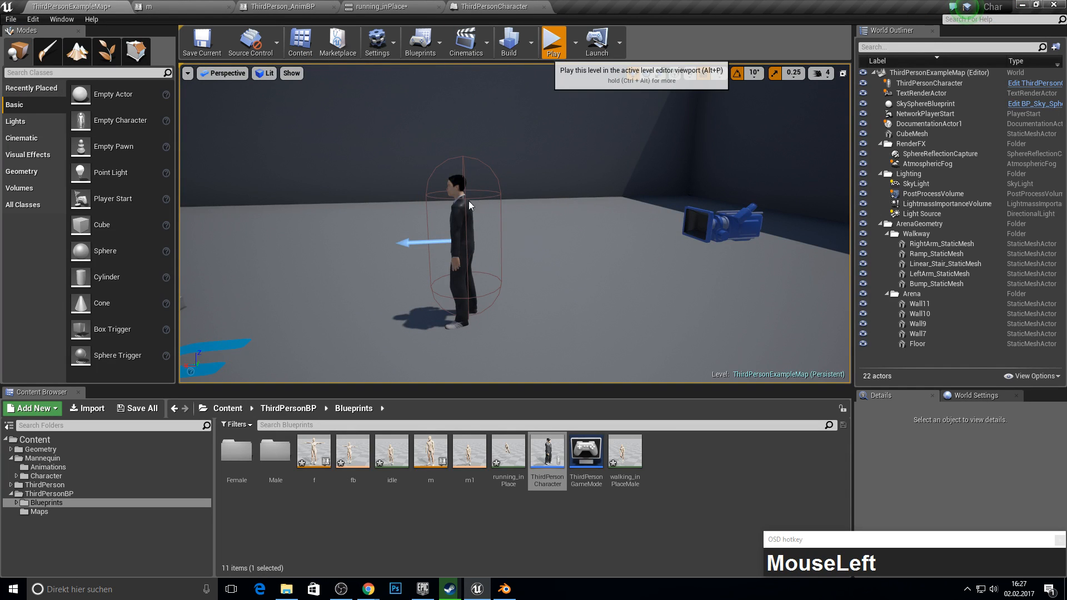
key("w")
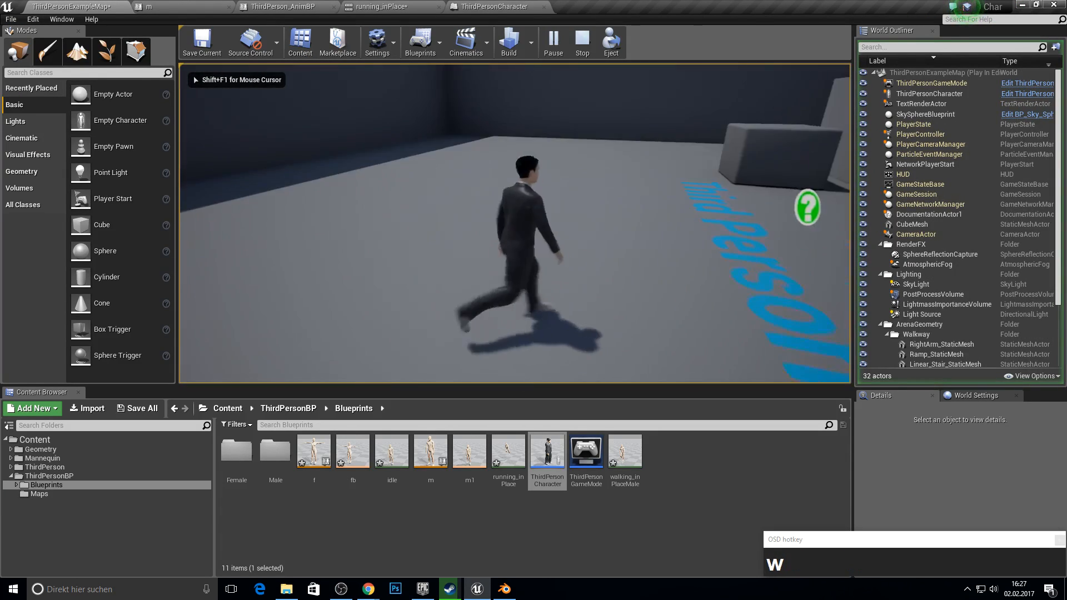
key("s")
key("a")
key("d")
key("a")
key("w")
key("d")
key("a")
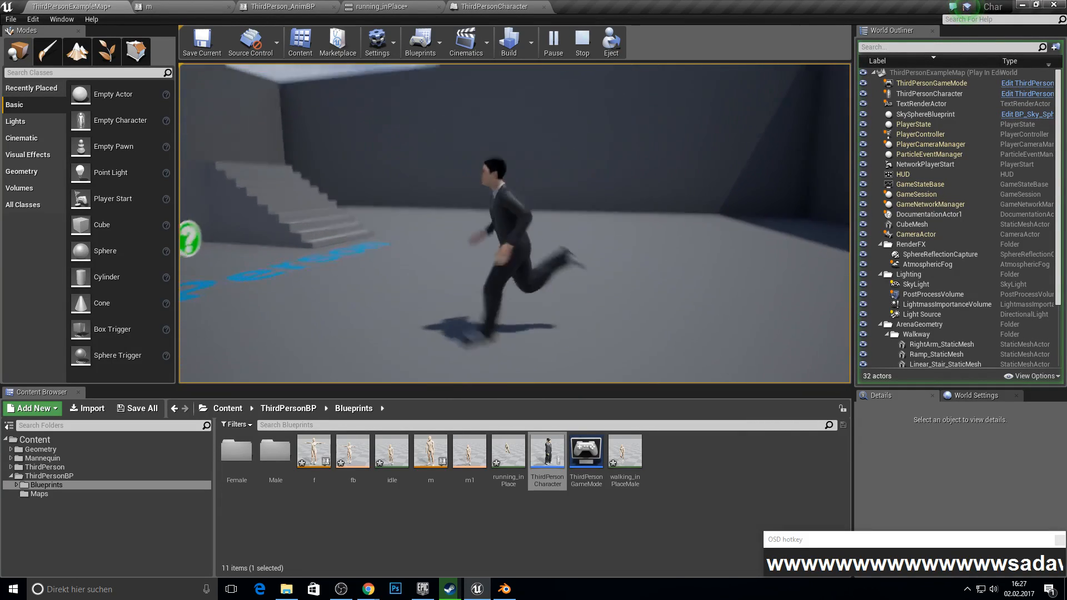
key("s")
key("w")
key("a")
key("d")
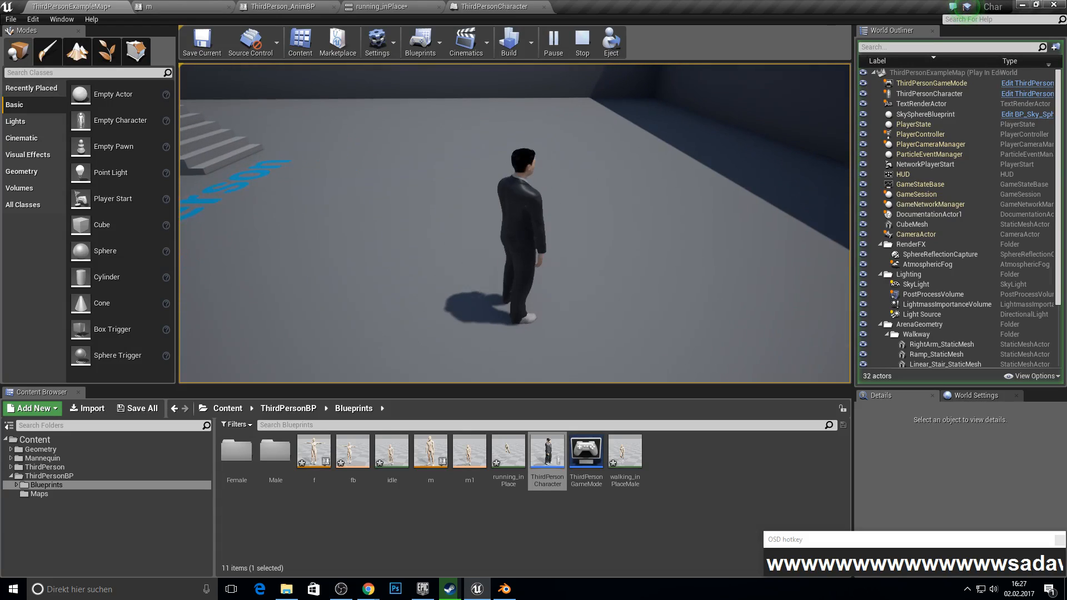
key("F10")
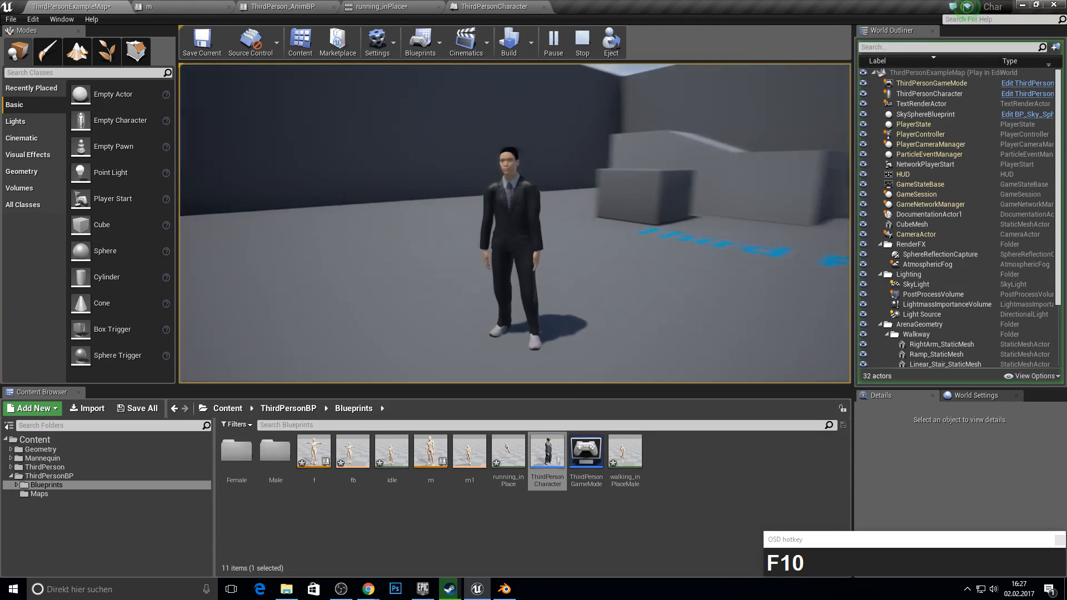
key("d")
key("w")
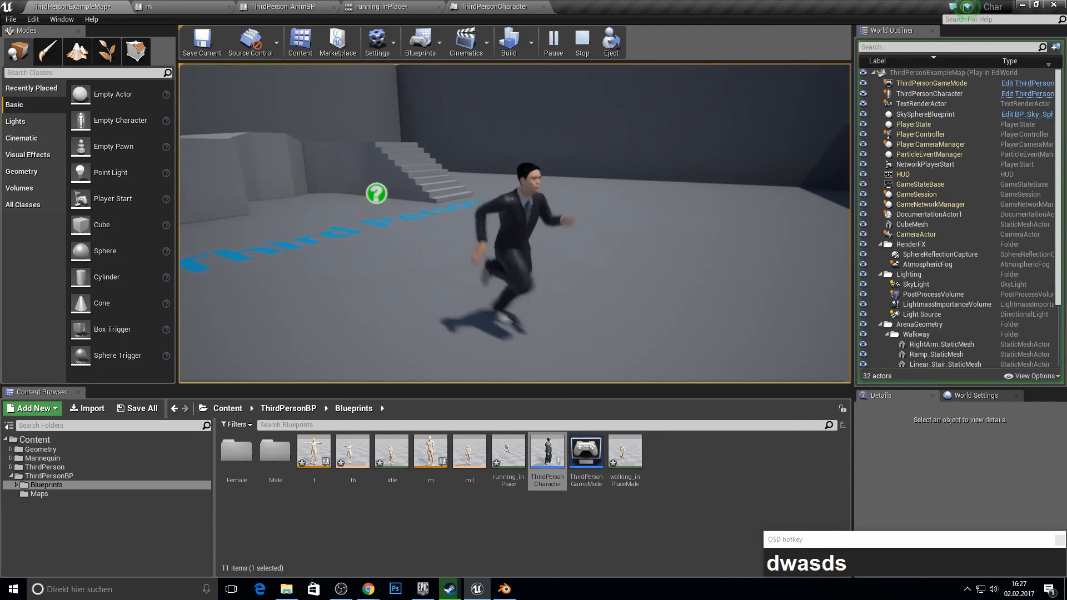
key("d")
key("w")
key("a")
key("a")
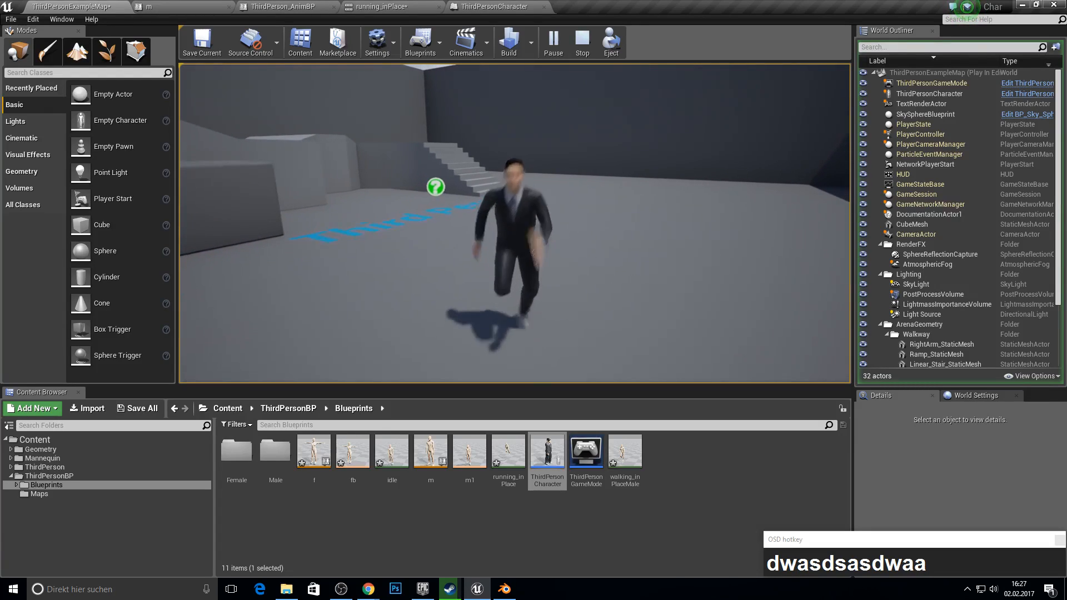